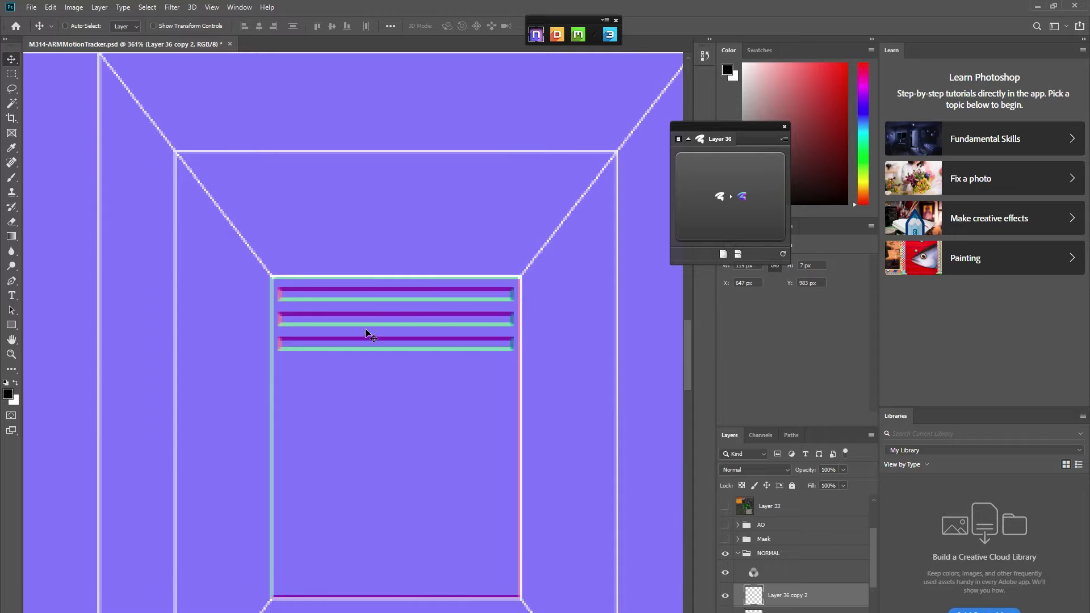
# Duplicate the horizontal slat down the inner panel with even spacing until twelve slats fill it
pyautogui.moveTo(354, 340); pyautogui.dragTo(427, 533)
pyautogui.moveTo(428, 536); pyautogui.dragTo(462, 566)
pyautogui.scroll(3, 463, 558)
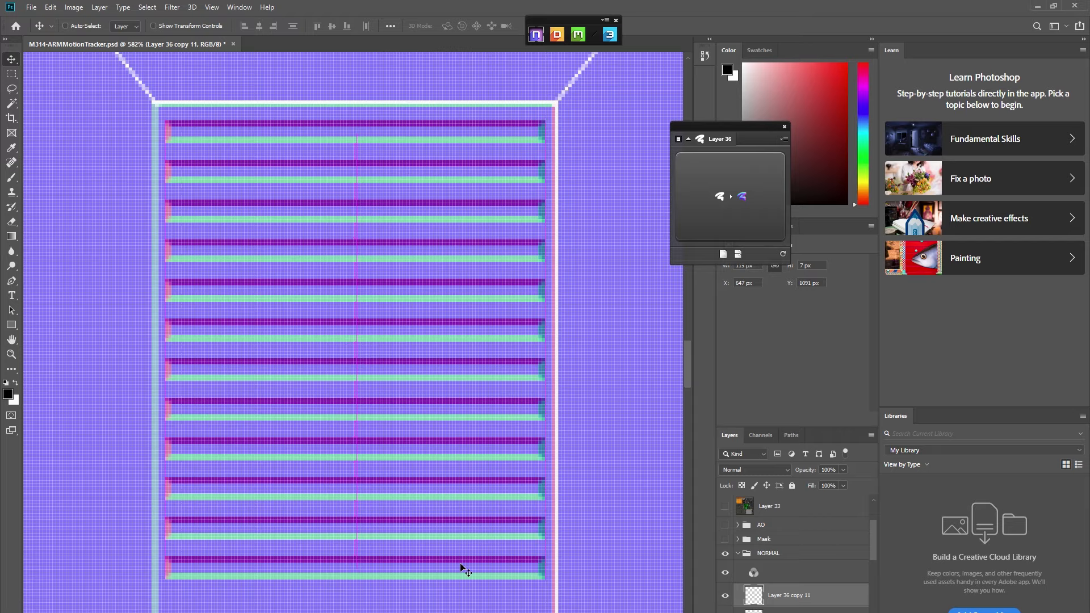
# Merge all the slat layers, from Layer 36 through Layer 36 copy 11, into one layer
pyautogui.scroll(-3, 461, 564)
pyautogui.scroll(-3, 795, 545)
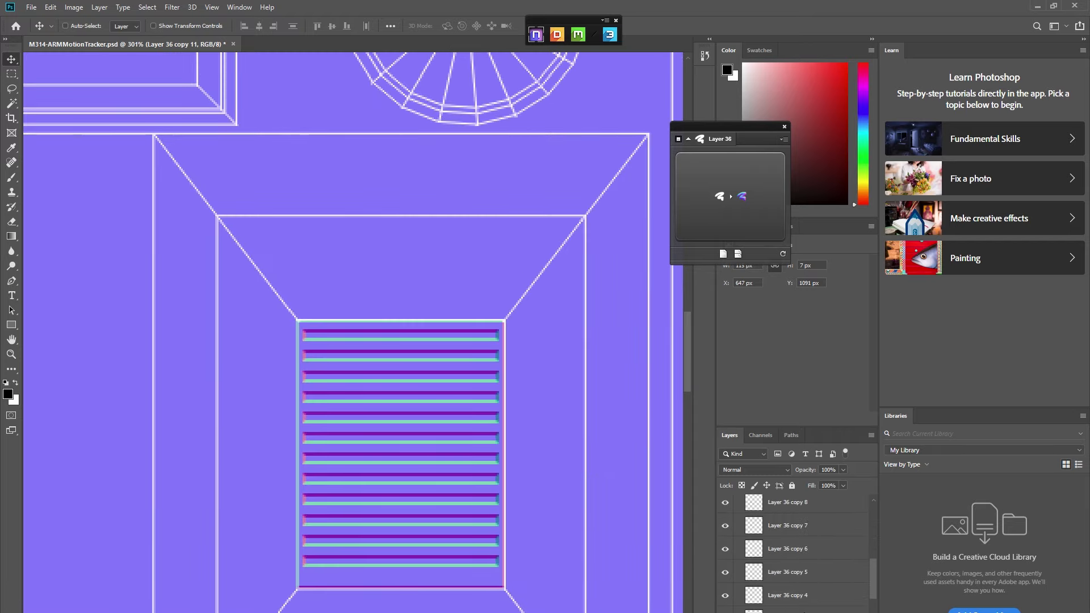
pyautogui.scroll(-3, 795, 546)
pyautogui.keyDown('shift'); pyautogui.click(795, 548); pyautogui.keyUp('shift')
pyautogui.rightClick(799, 546)
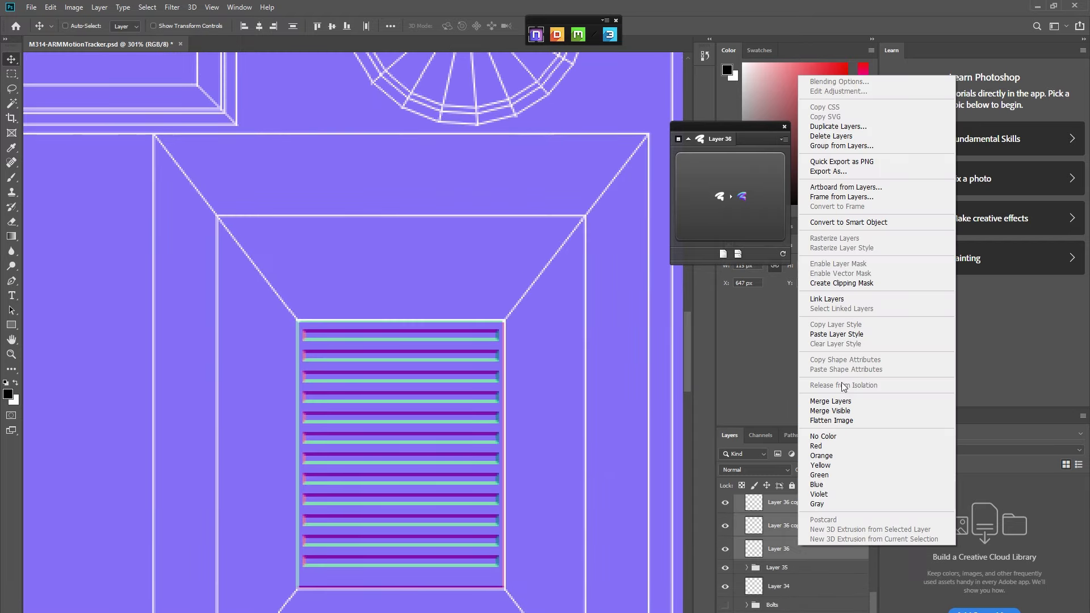
pyautogui.click(831, 401)
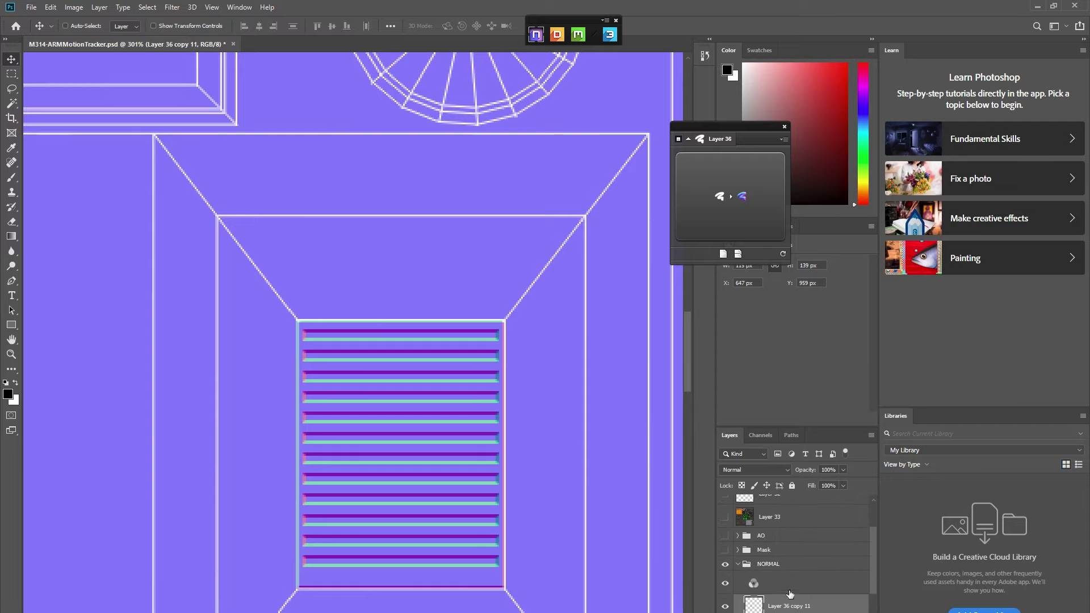
# Move the merged slats down 4 px within the panel frame
pyautogui.press('Down')
pyautogui.press('Down')
pyautogui.press('Down')
pyautogui.press('Down')
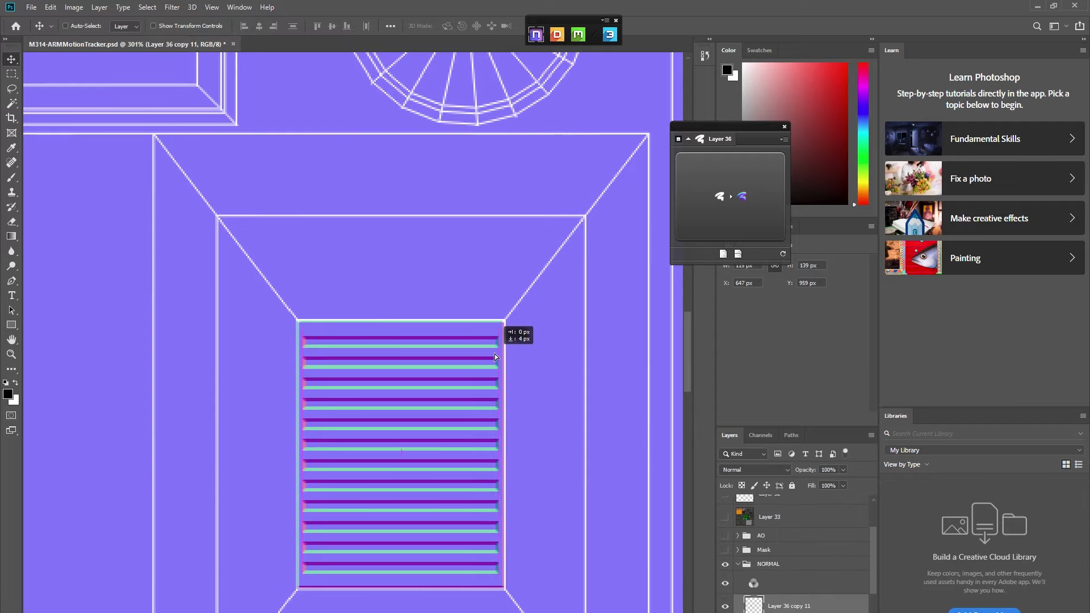
pyautogui.scroll(-2, 471, 364)
pyautogui.scroll(-2, 459, 360)
pyautogui.scroll(4, 499, 420)
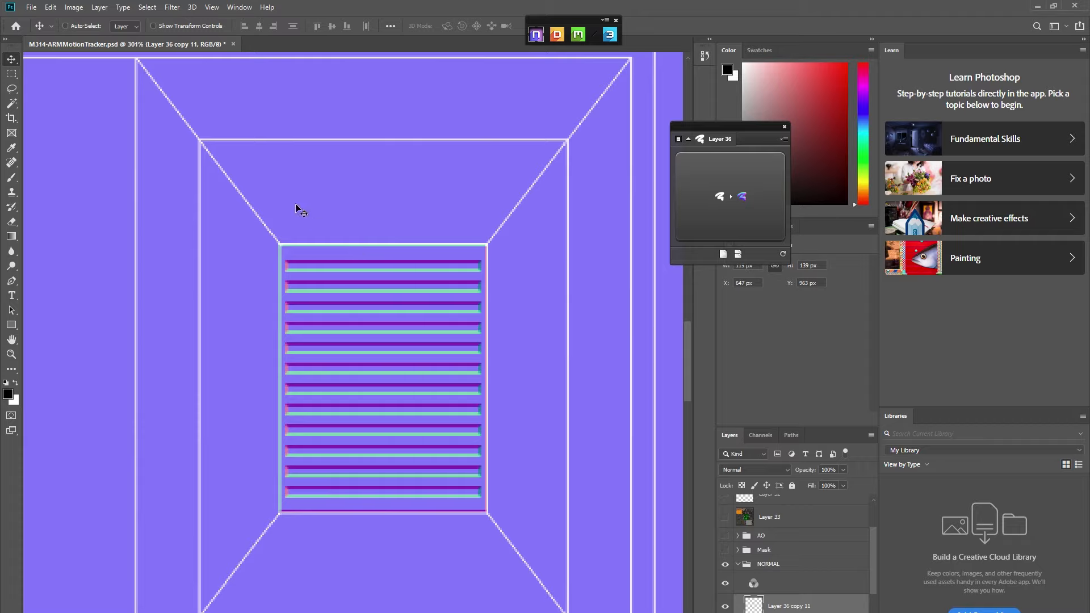
# Select a narrow trapezoid along the left side of the slatted panel with the Polygonal Lasso tool
pyautogui.click(11, 74)
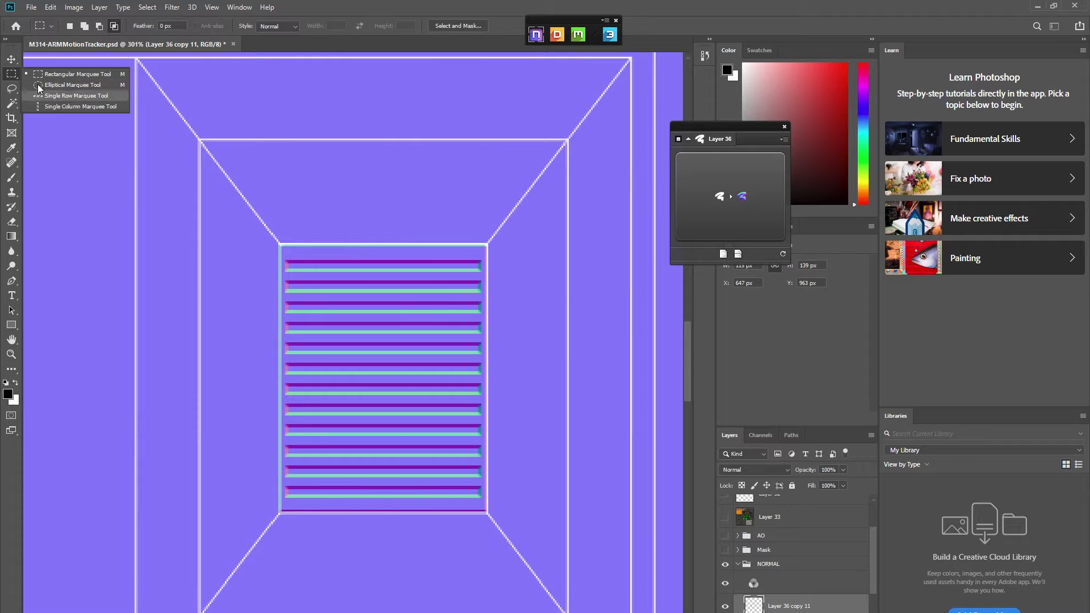
pyautogui.click(11, 88)
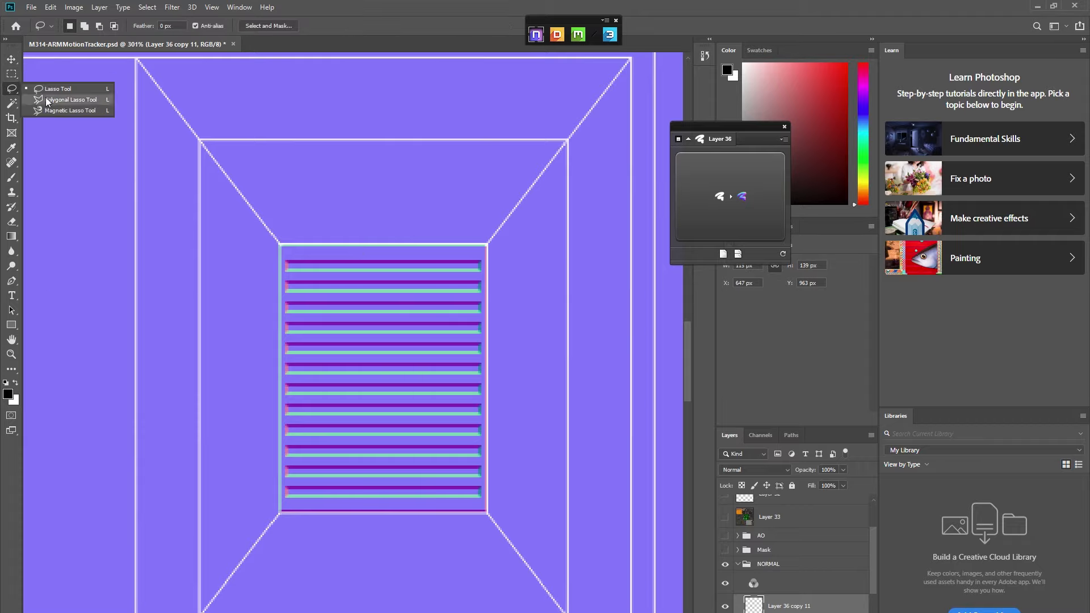
pyautogui.click(71, 100)
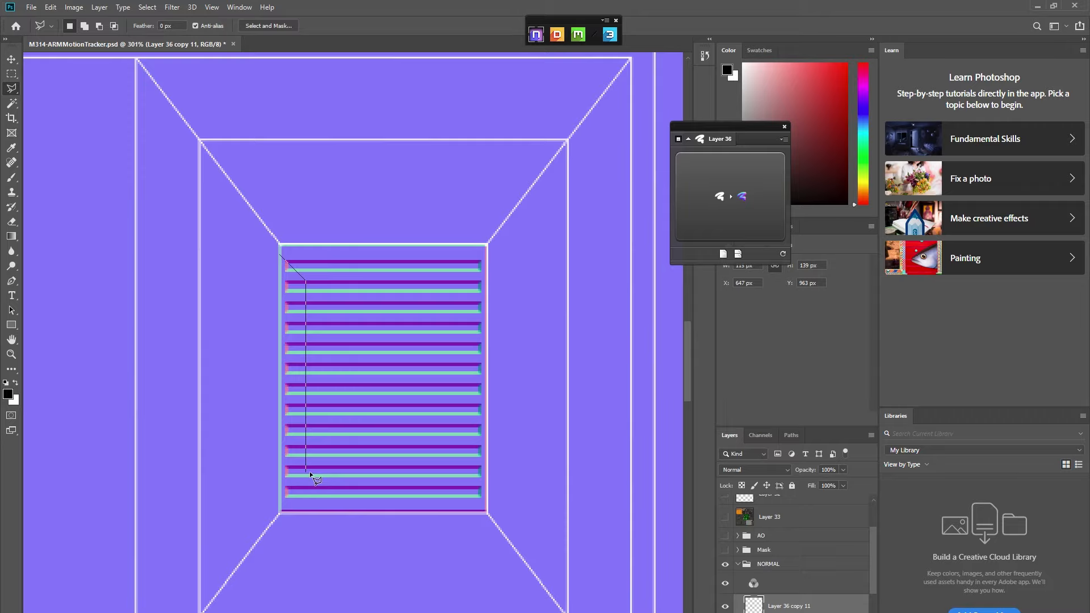
pyautogui.click(272, 510)
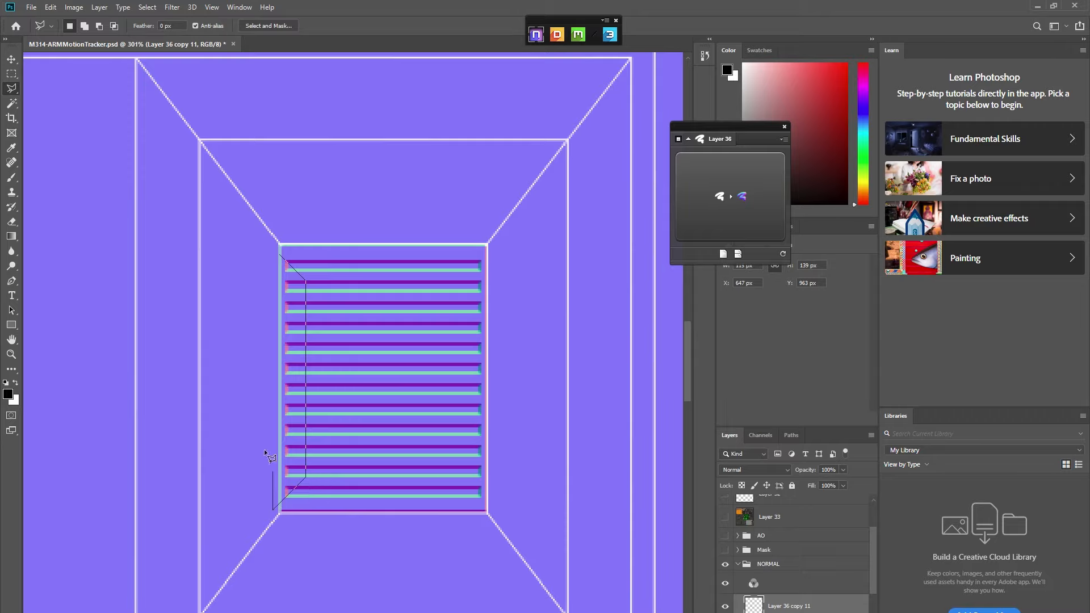
pyautogui.click(275, 256)
# Merge the slats layer with the panel frame layer beneath it
pyautogui.keyDown('shift'); pyautogui.click(784, 612); pyautogui.keyUp('shift')
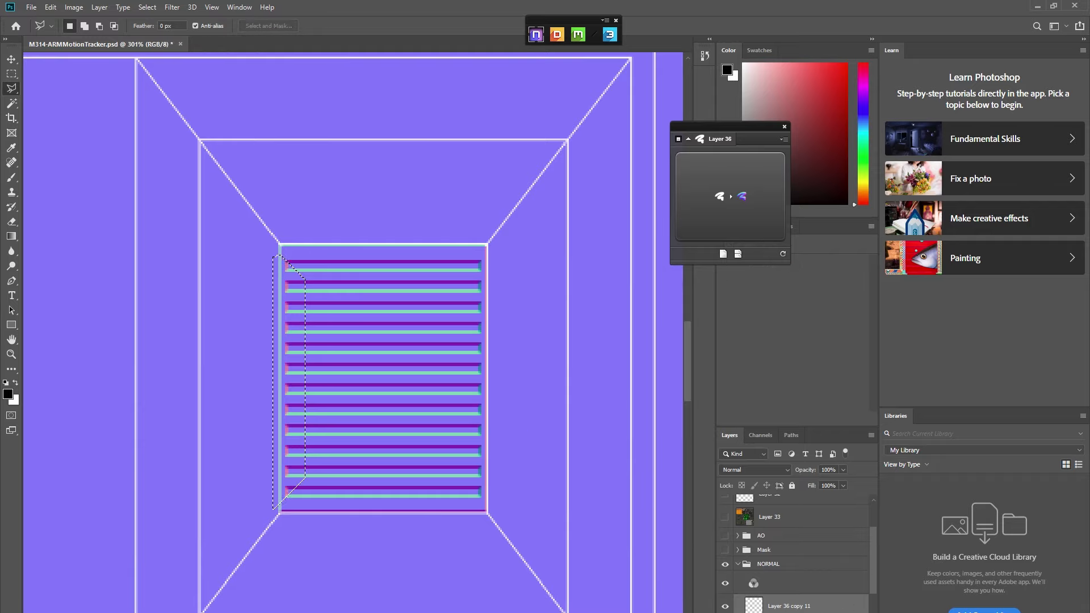
pyautogui.rightClick(778, 602)
pyautogui.click(829, 470)
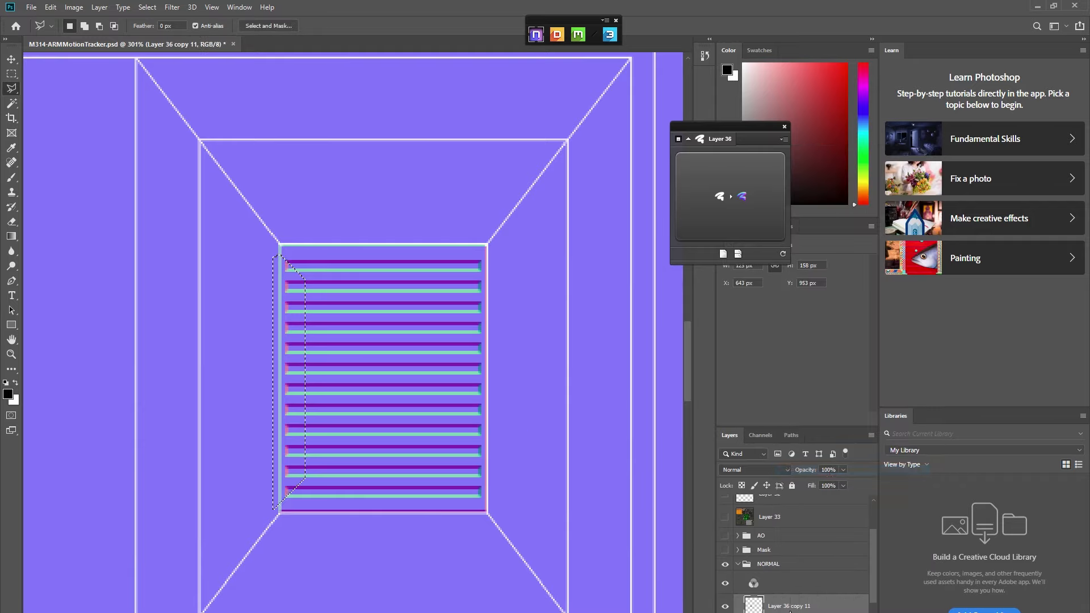
# Put the merged layer in a new group named Grill and collapse the group
pyautogui.hotkey('ctrl', 'g')
pyautogui.doubleClick(786, 601)
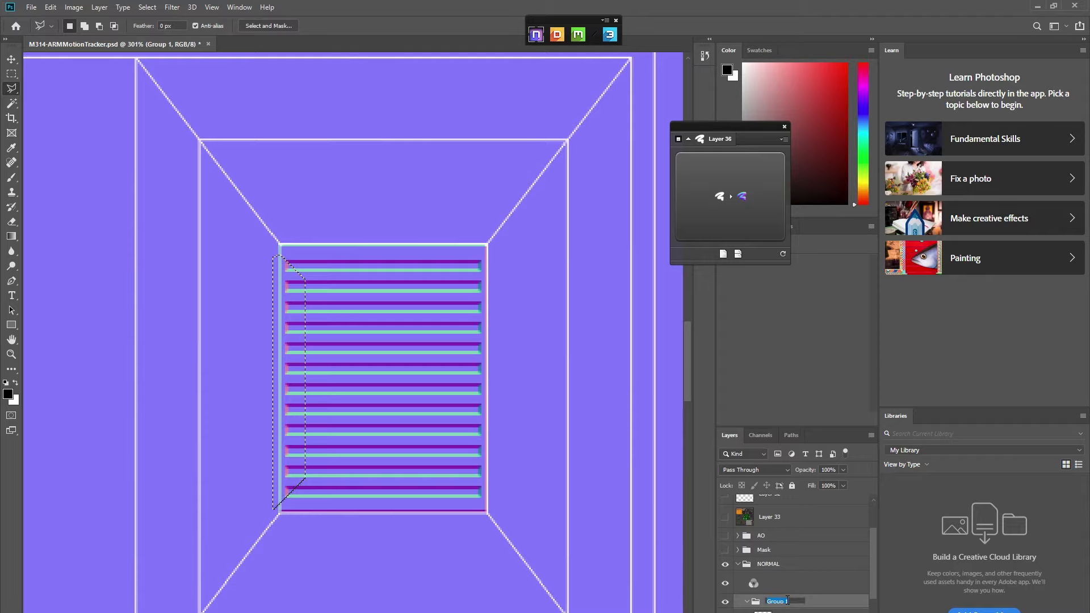
pyautogui.write('Grill')
pyautogui.press('Return')
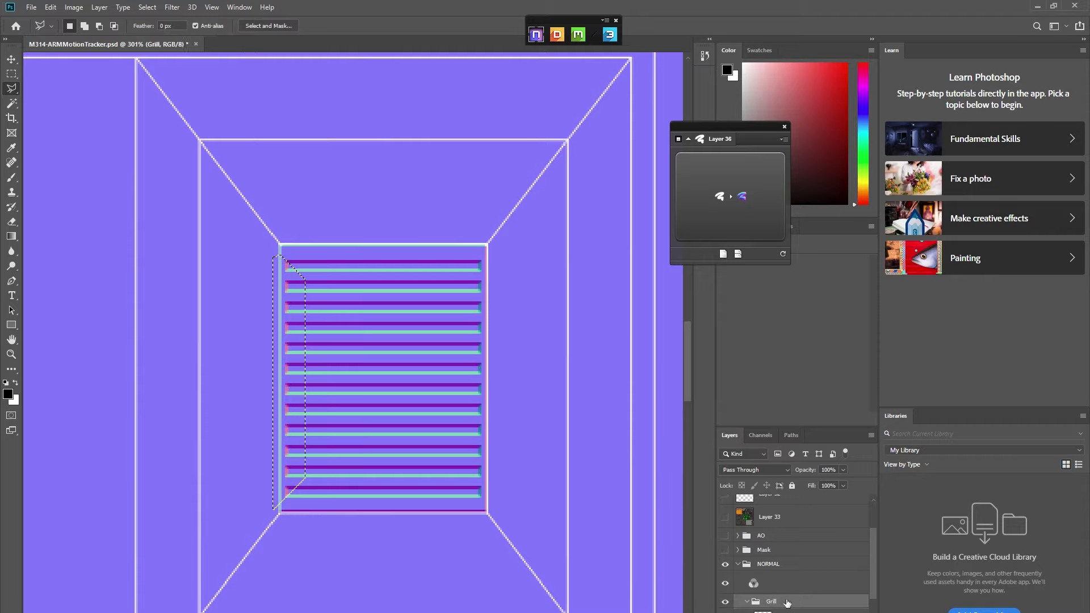
pyautogui.click(748, 603)
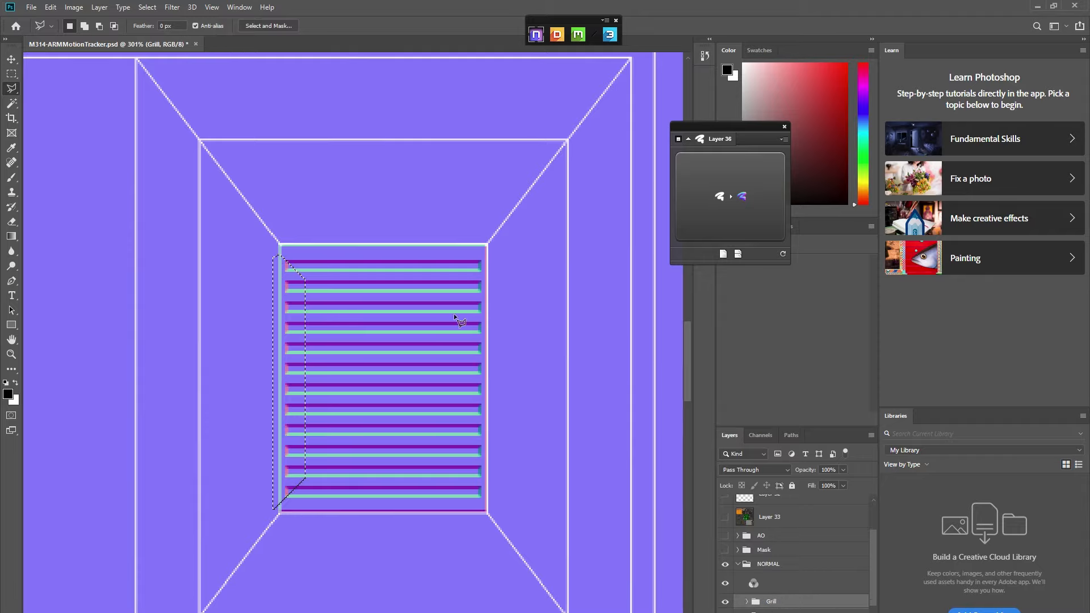
# Convert the trapezoid selection into a beveled nDo normal-map layer
pyautogui.rightClick(286, 282)
pyautogui.click(740, 196)
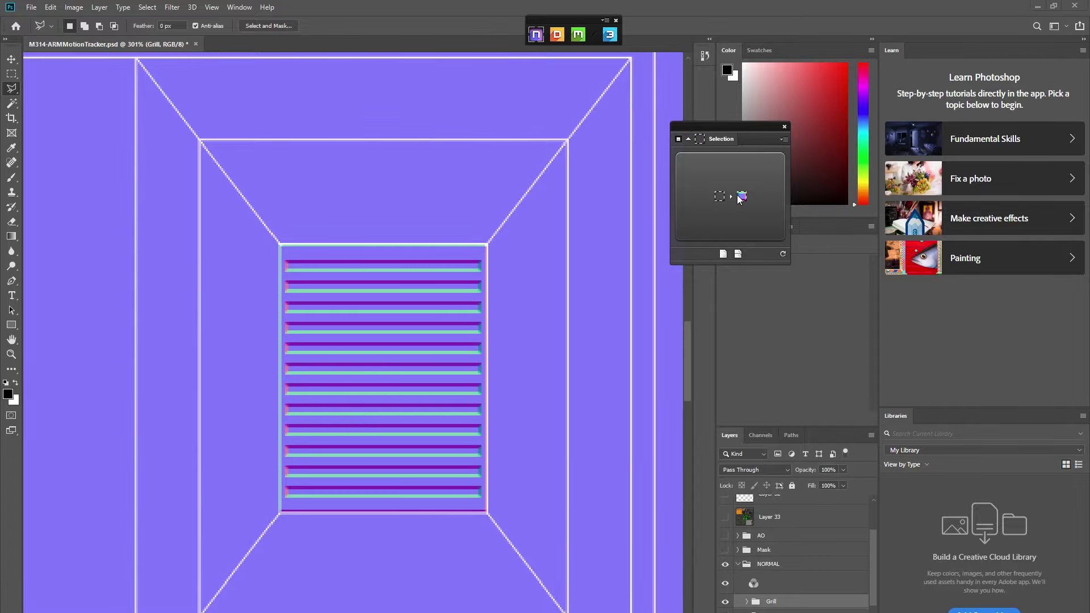
pyautogui.click(739, 196)
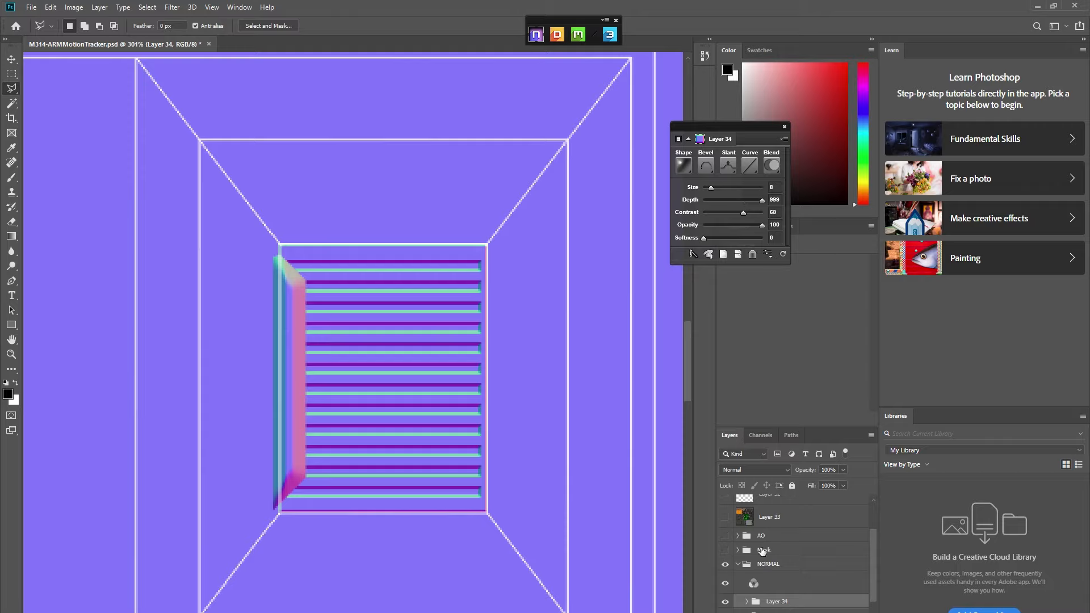
pyautogui.hotkey('ctrl', 'j')
pyautogui.hotkey('ctrl', 'z')
pyautogui.click(779, 612)
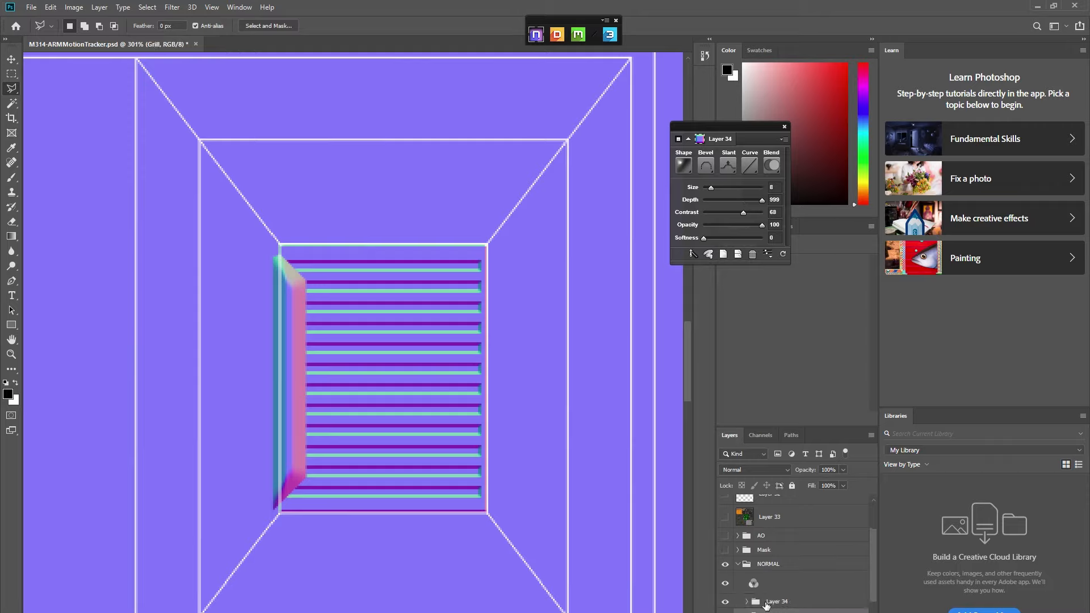
# Set the trapezoid layer's bevel size to 2 and its slant to Down
pyautogui.click(765, 602)
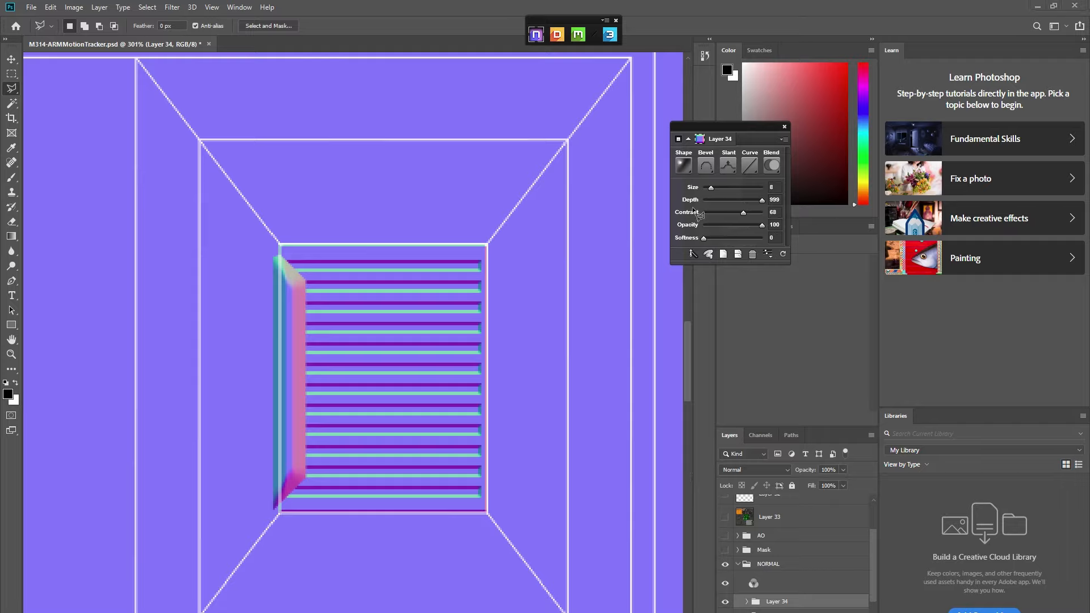
pyautogui.click(731, 172)
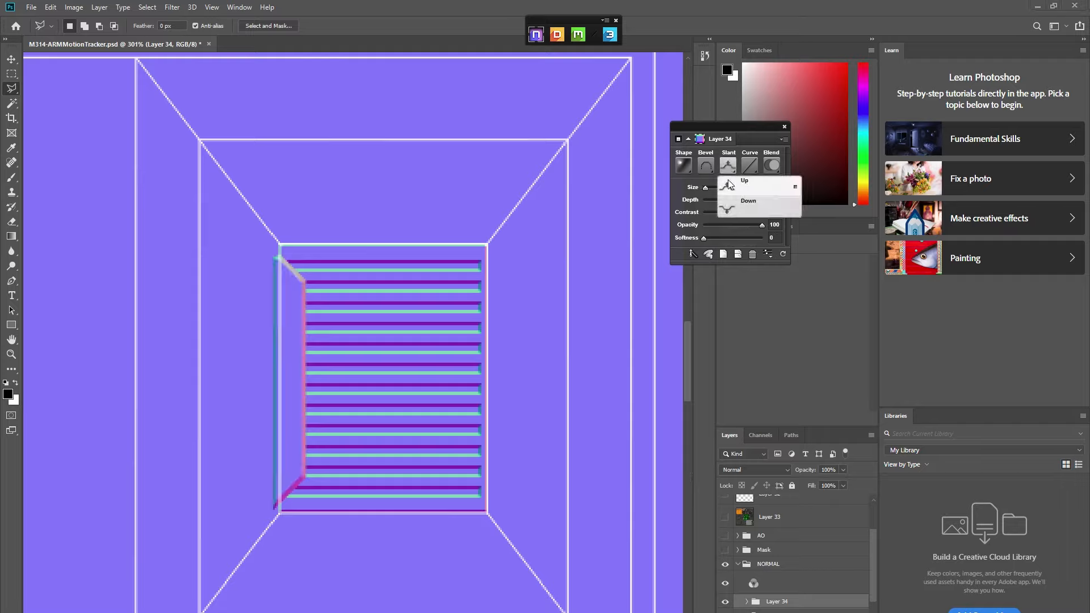
pyautogui.click(738, 214)
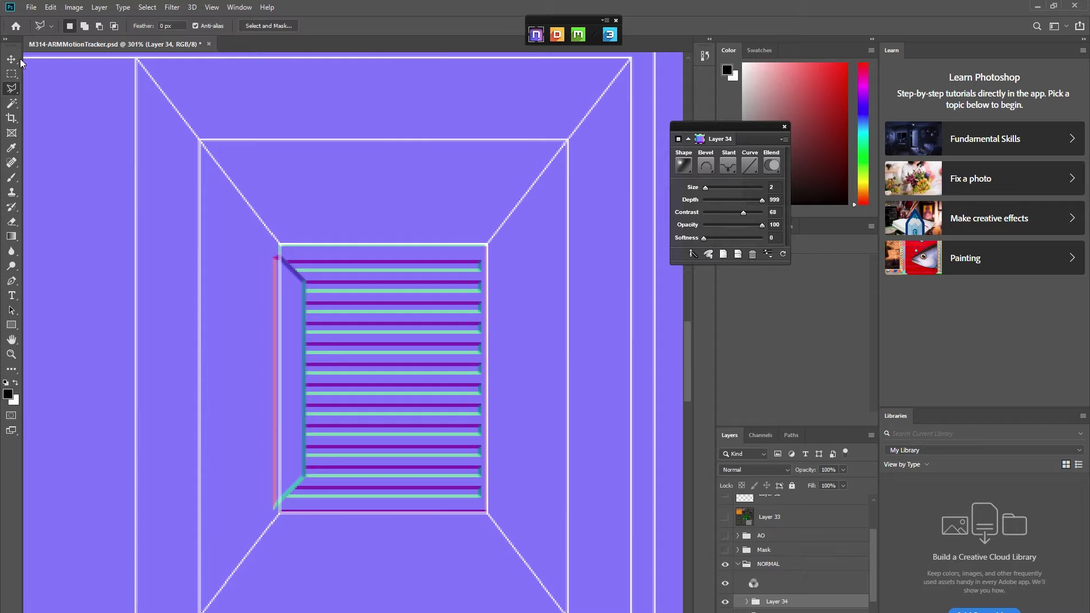
# Move the trapezoid strip onto the frame's left edge and stretch it upward to about 107% height, reaching the frame's top
pyautogui.press('v')
pyautogui.moveTo(282, 343); pyautogui.dragTo(306, 329)
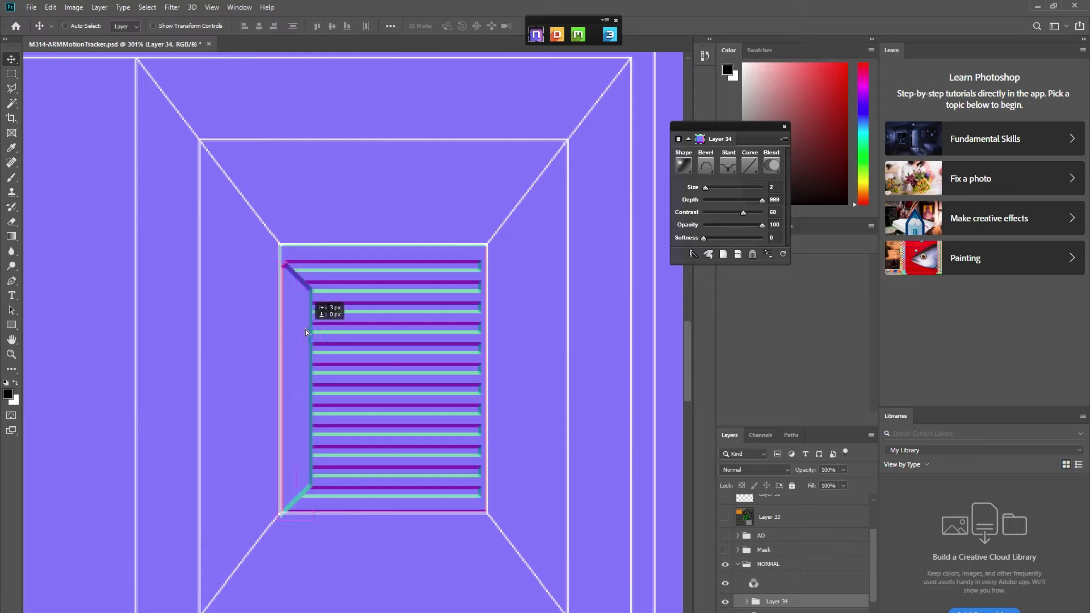
pyautogui.hotkey('ctrl', 't')
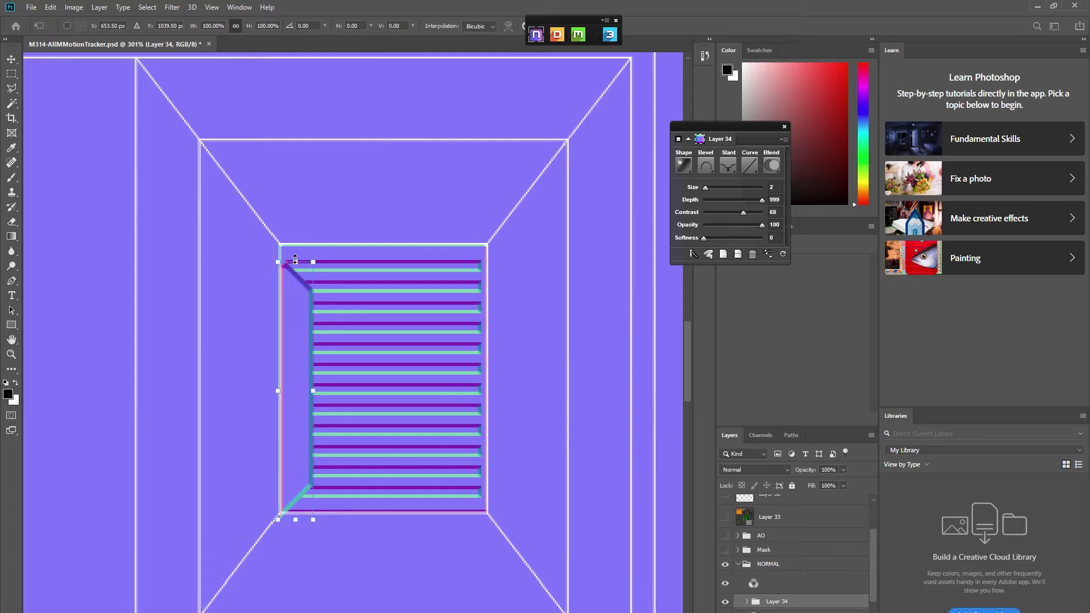
pyautogui.moveTo(295, 260); pyautogui.dragTo(295, 238)
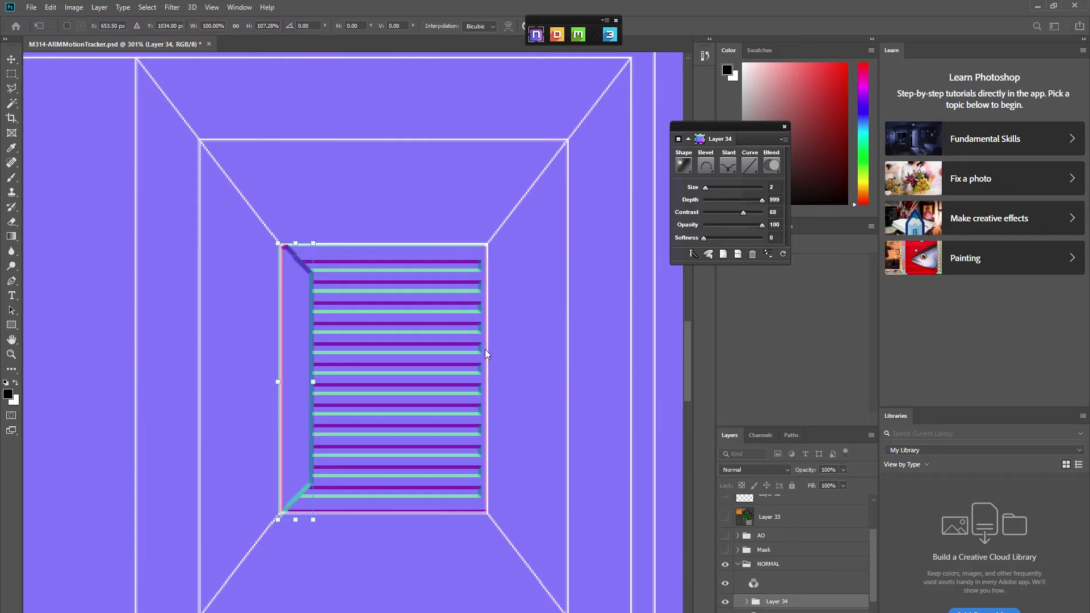
pyautogui.press('Return')
# Hide the white UV wireframe layer, Layer 0
pyautogui.scroll(-4, 384, 374)
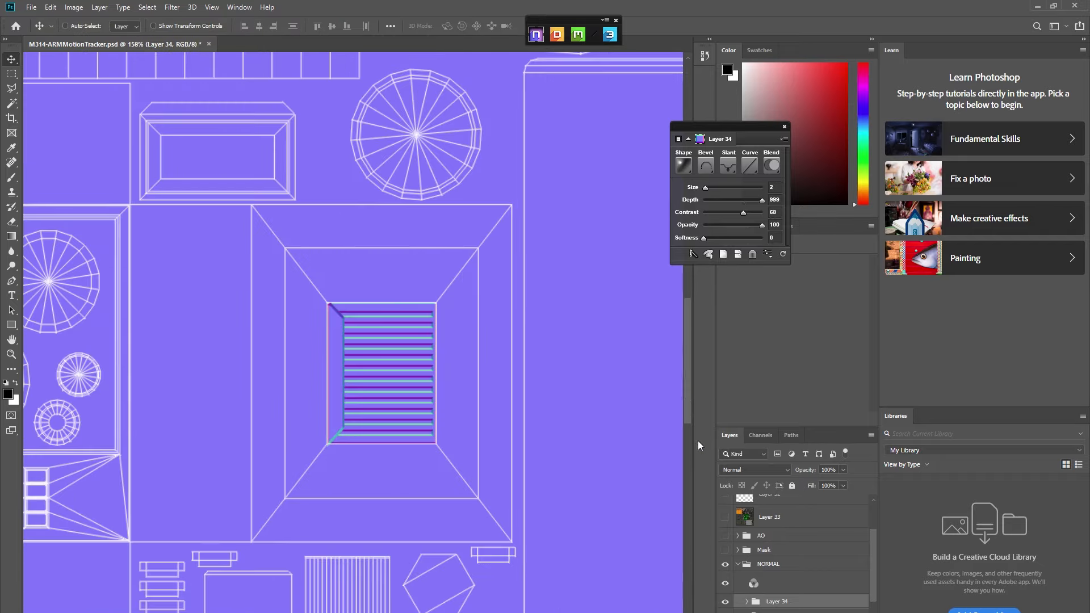
pyautogui.scroll(3, 795, 545)
pyautogui.click(726, 506)
pyautogui.scroll(3, 460, 378)
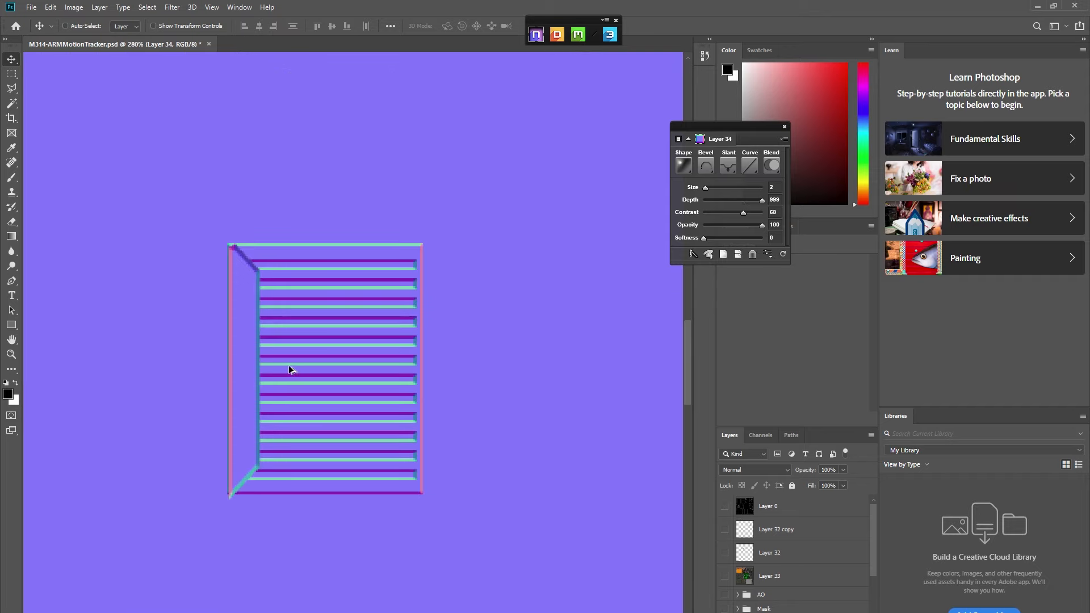
# Shift the trapezoid strip about 2 px left to line it up with the frame's left edge
pyautogui.scroll(5, 227, 329)
pyautogui.moveTo(271, 257); pyautogui.dragTo(270, 258)
pyautogui.scroll(-8, 360, 414)
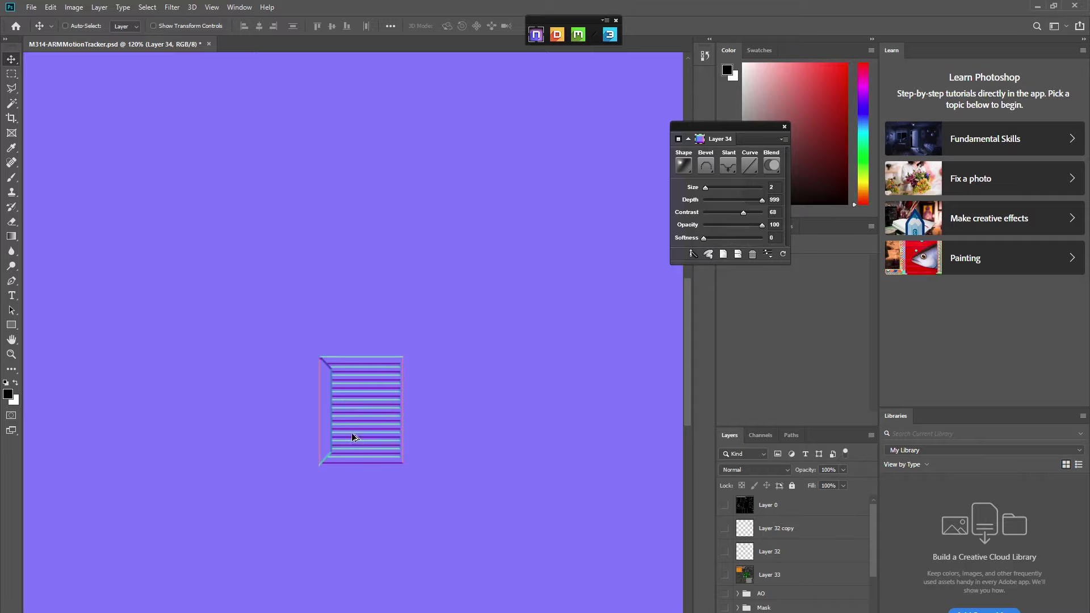
pyautogui.scroll(7, 351, 434)
pyautogui.scroll(-2, 280, 321)
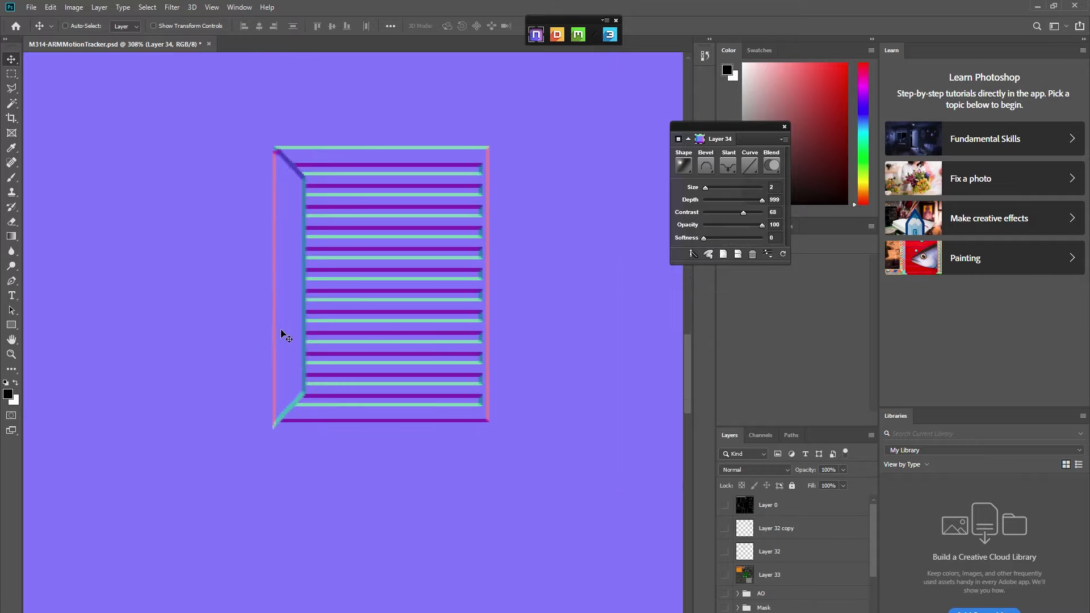
pyautogui.hotkey('ctrl', 't')
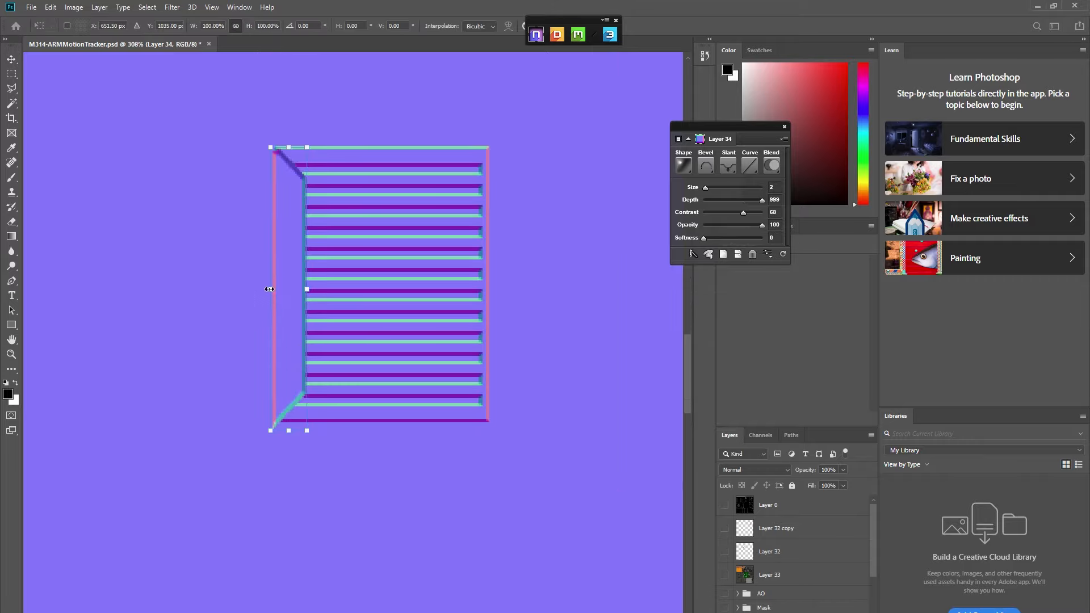
pyautogui.moveTo(269, 290); pyautogui.dragTo(269, 289)
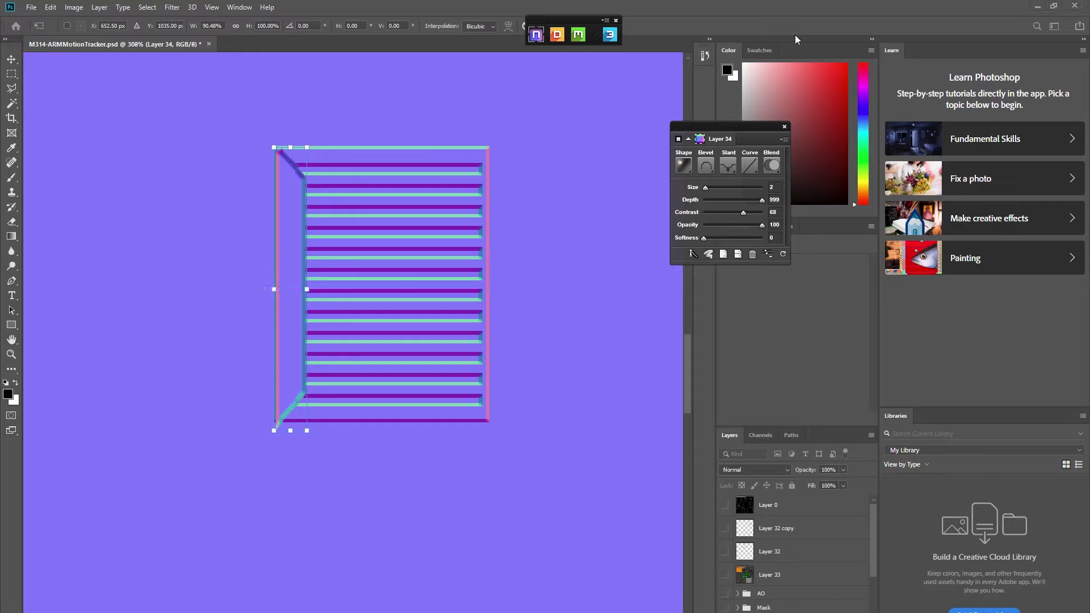
pyautogui.moveTo(584, 19); pyautogui.dragTo(796, 36)
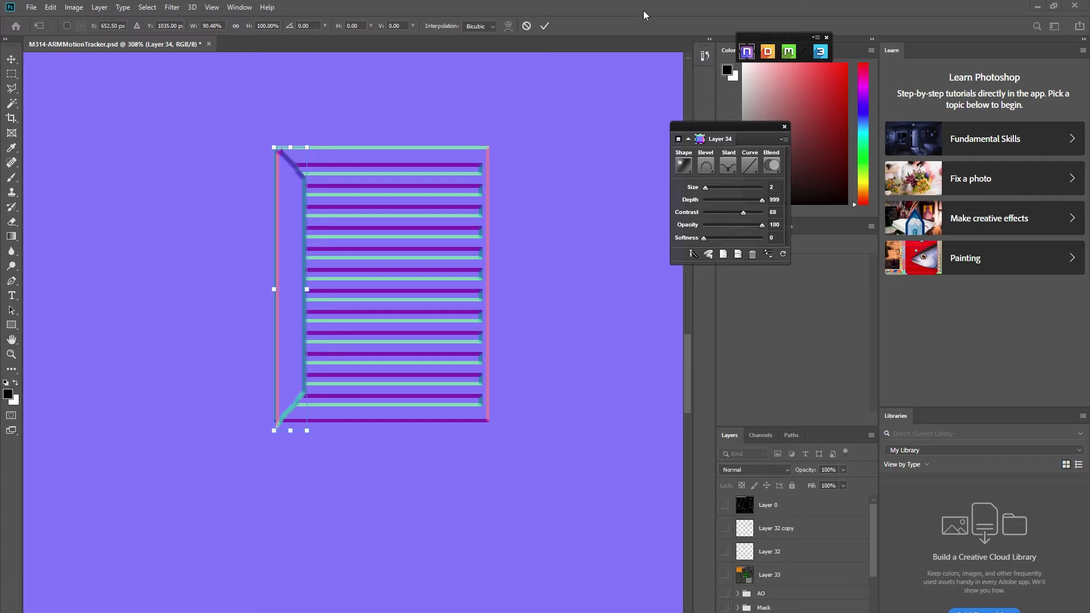
pyautogui.click(526, 26)
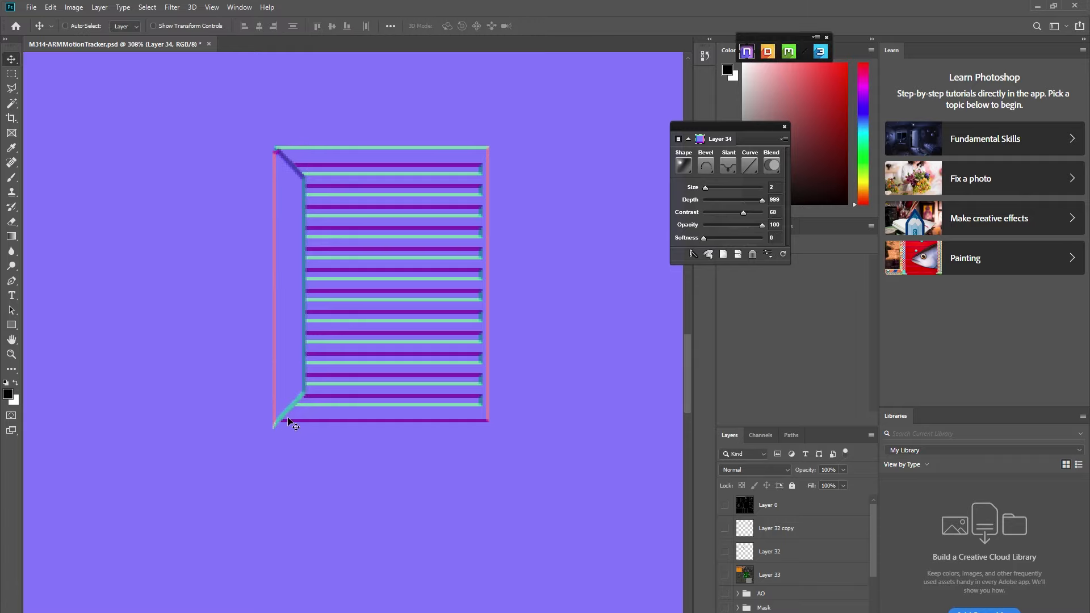
# Scale the trapezoid strip down to 96.91% from its lower edge so it ends at the frame's bottom line
pyautogui.hotkey('ctrl', 't')
pyautogui.moveTo(291, 434); pyautogui.dragTo(291, 427)
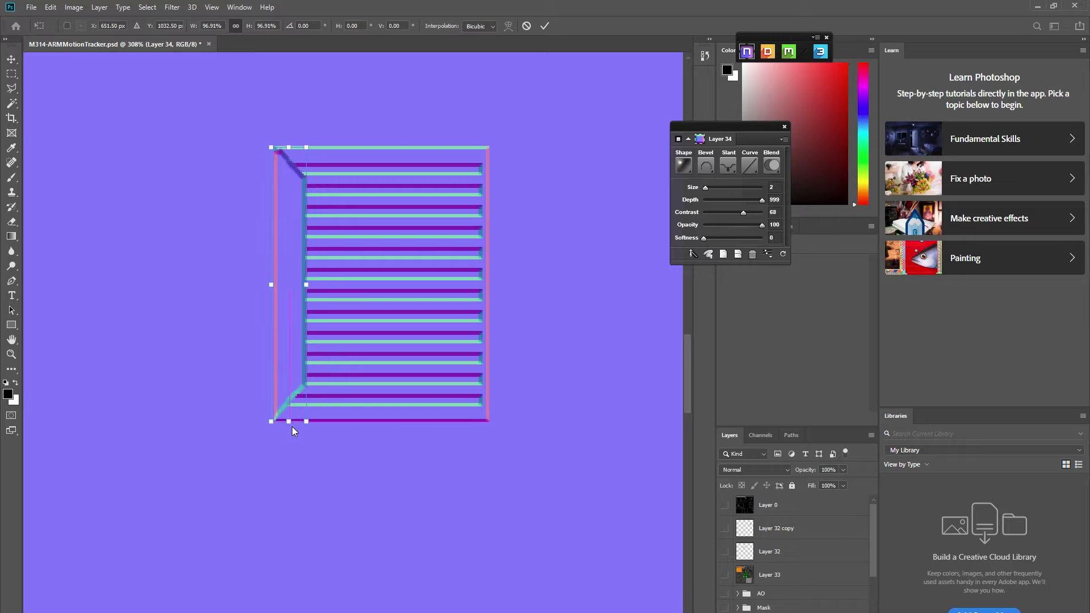
pyautogui.rightClick(292, 428)
pyautogui.click(304, 431)
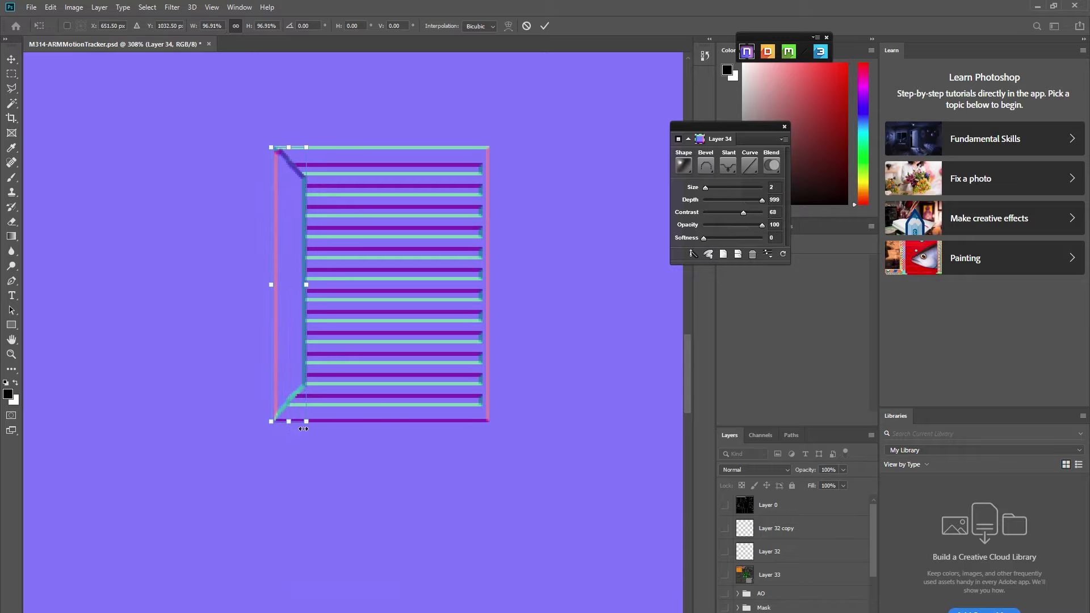
pyautogui.click(544, 26)
pyautogui.scroll(-8, 498, 333)
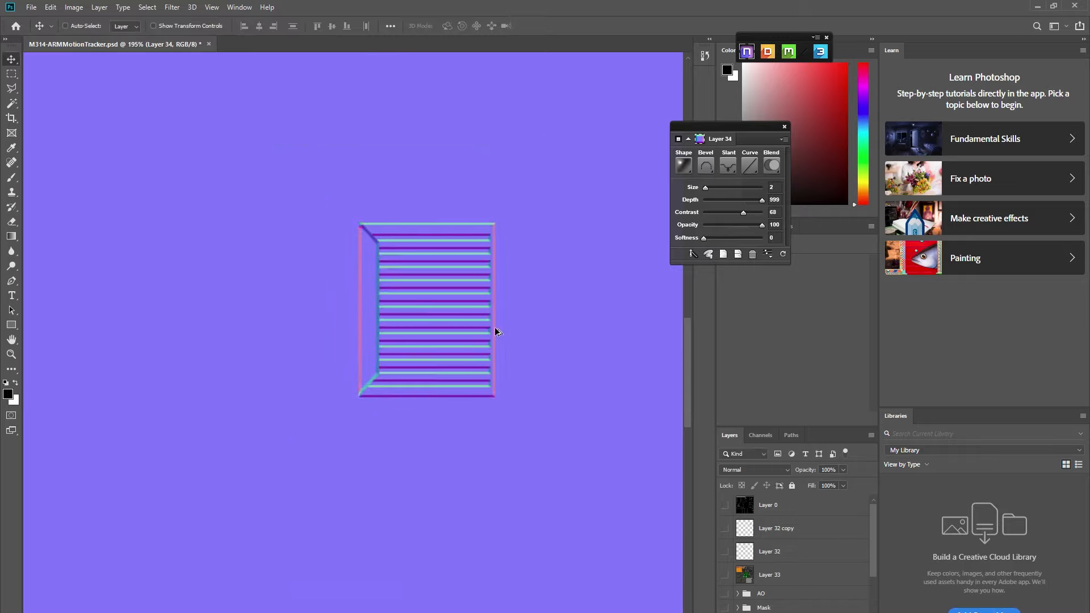
# Merge the trapezoid strip's Layer 34 group and move the merged layer into the Grill group
pyautogui.scroll(8, 564, 348)
pyautogui.scroll(-3, 824, 540)
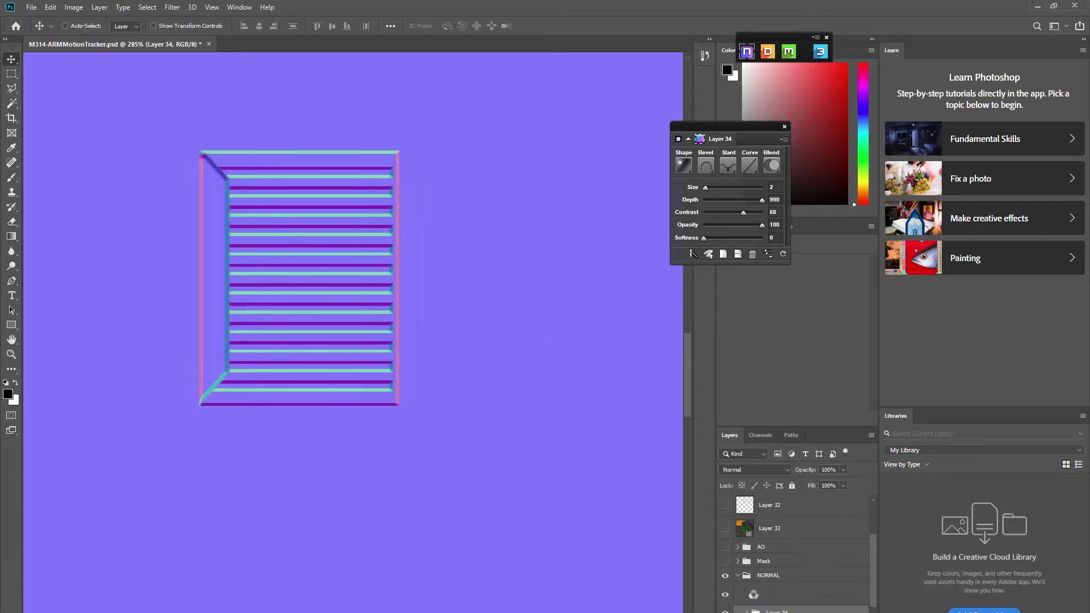
pyautogui.rightClick(777, 567)
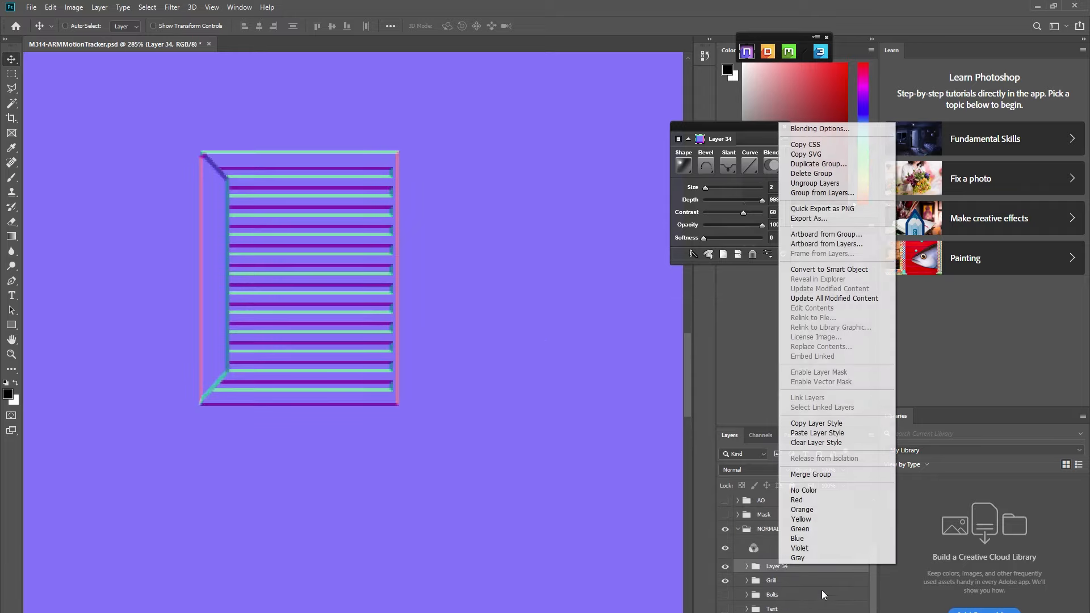
pyautogui.click(827, 475)
pyautogui.moveTo(779, 580)
pyautogui.mouseDown()
pyautogui.moveTo(755, 591)
pyautogui.moveTo(784, 590)
pyautogui.mouseUp()
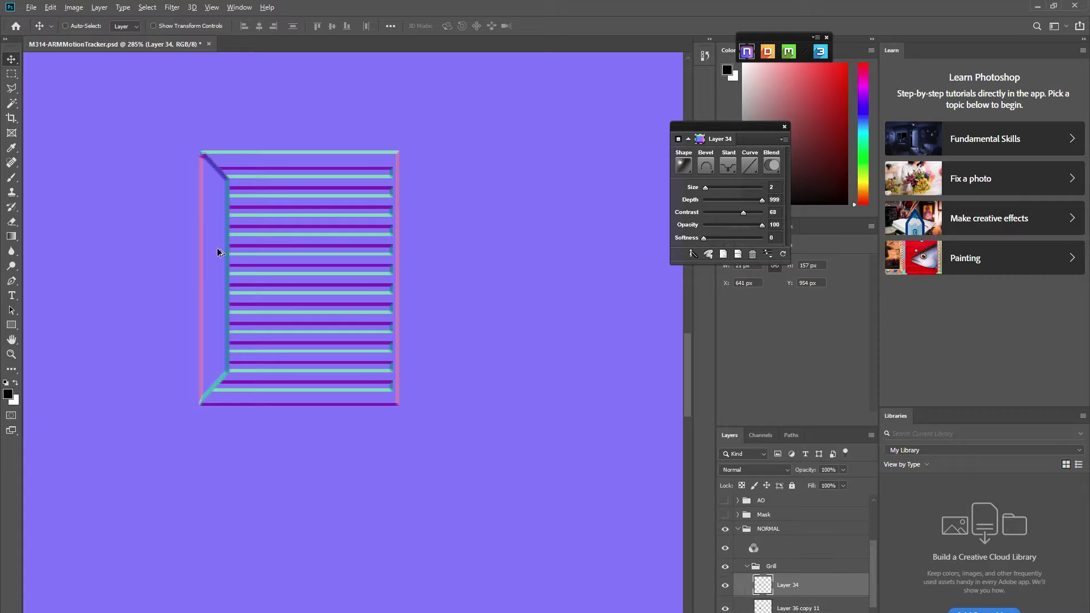
# Duplicate the trapezoid strip to its right inside the frame and flip the copy horizontally
pyautogui.moveTo(219, 248); pyautogui.dragTo(315, 255)
pyautogui.hotkey('ctrl', 't')
pyautogui.rightClick(314, 256)
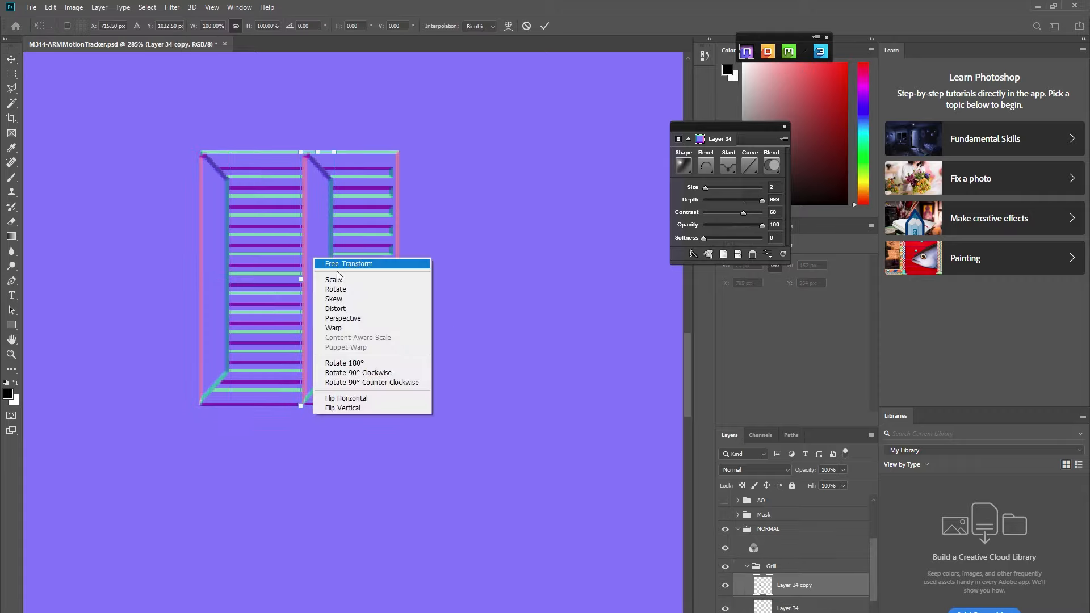
pyautogui.click(362, 401)
pyautogui.rightClick(312, 247)
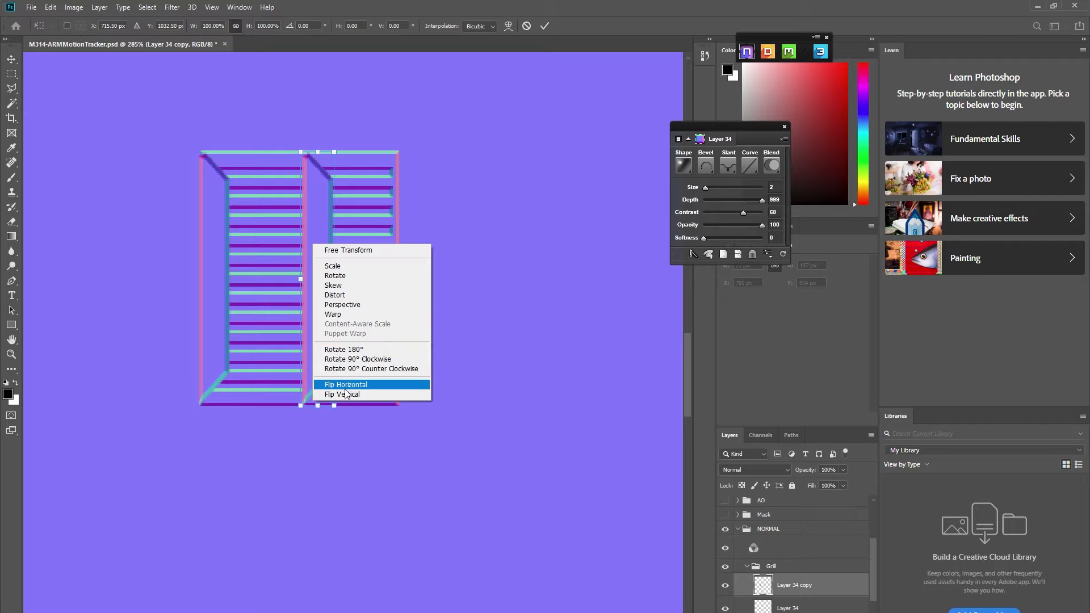
pyautogui.click(349, 382)
pyautogui.press('Return')
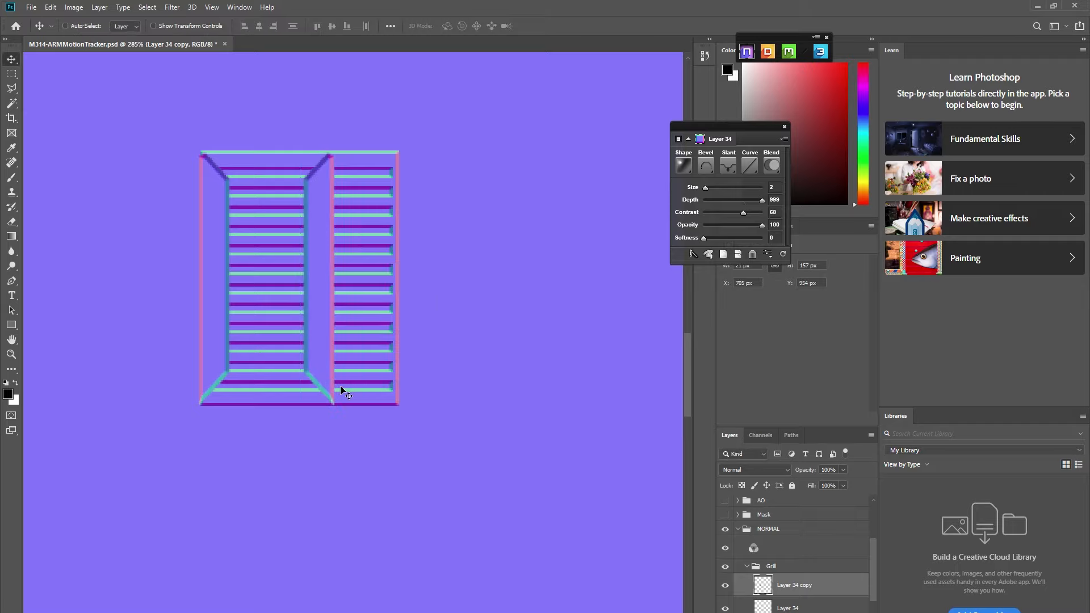
# Move the mirrored strip onto the frame's right edge, lining it up to the pixel at X 746 px
pyautogui.moveTo(313, 264); pyautogui.dragTo(374, 294)
pyautogui.scroll(5, 393, 266)
pyautogui.scroll(2, 384, 272)
pyautogui.scroll(-2, 379, 293)
pyautogui.scroll(11, 393, 304)
pyautogui.moveTo(372, 358); pyautogui.dragTo(401, 360)
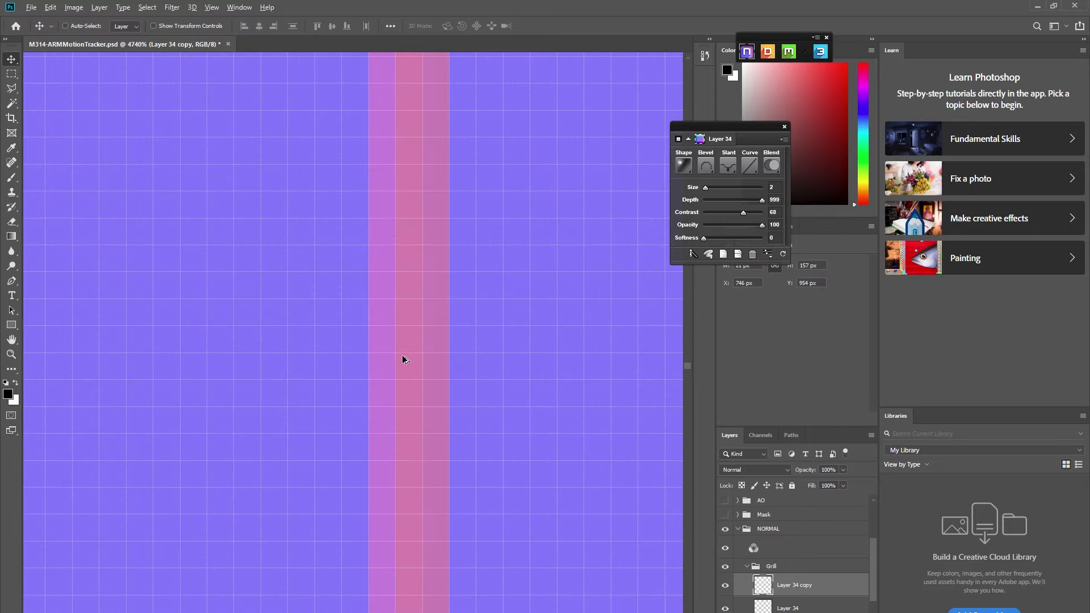
pyautogui.scroll(-15, 401, 371)
pyautogui.scroll(-2, 400, 370)
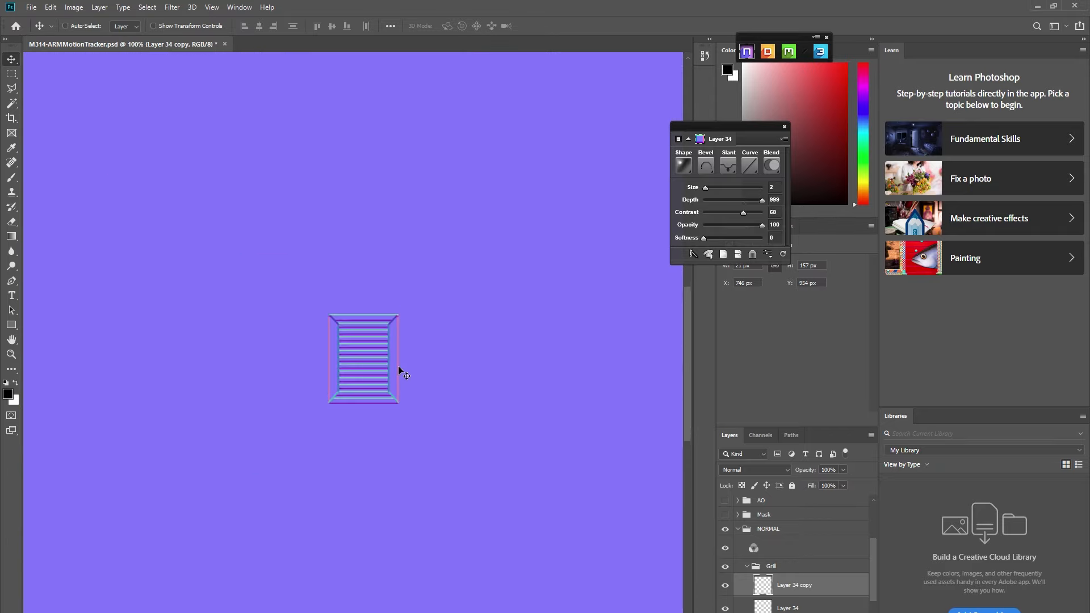
pyautogui.scroll(3, 400, 370)
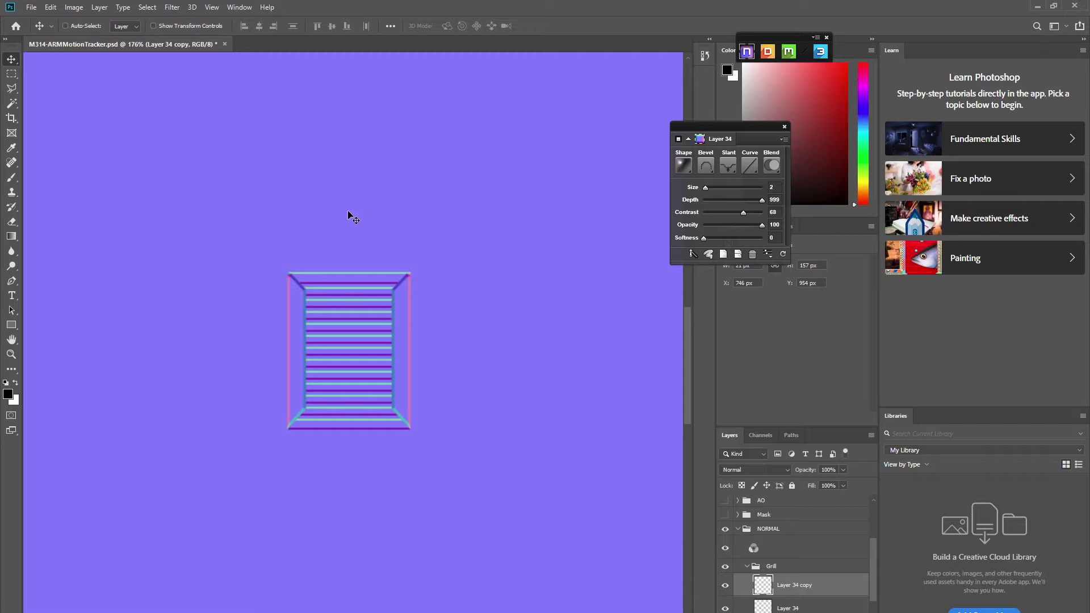
# Try inverting the mirrored strip's green channel with all channels displayed, and return to the layer list
pyautogui.click(761, 435)
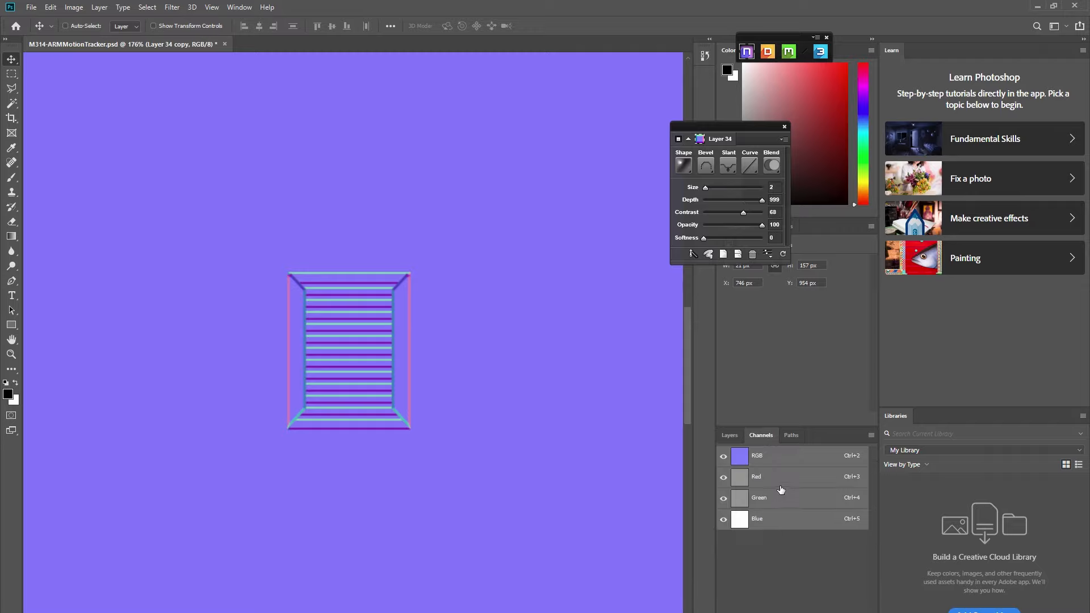
pyautogui.click(773, 500)
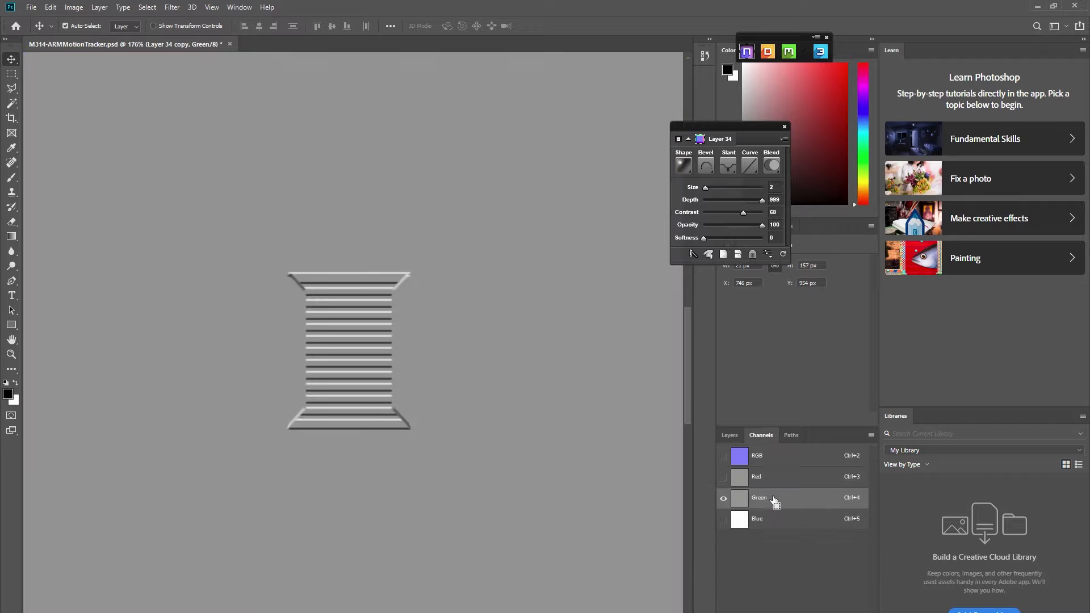
pyautogui.click(724, 457)
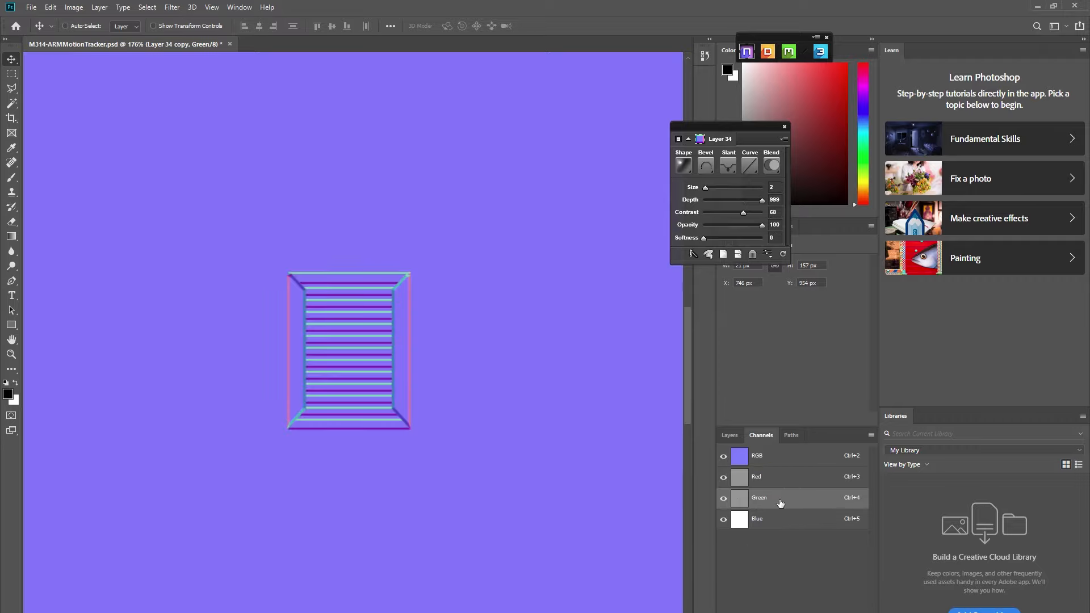
pyautogui.hotkey('ctrl', 'i')
pyautogui.click(731, 436)
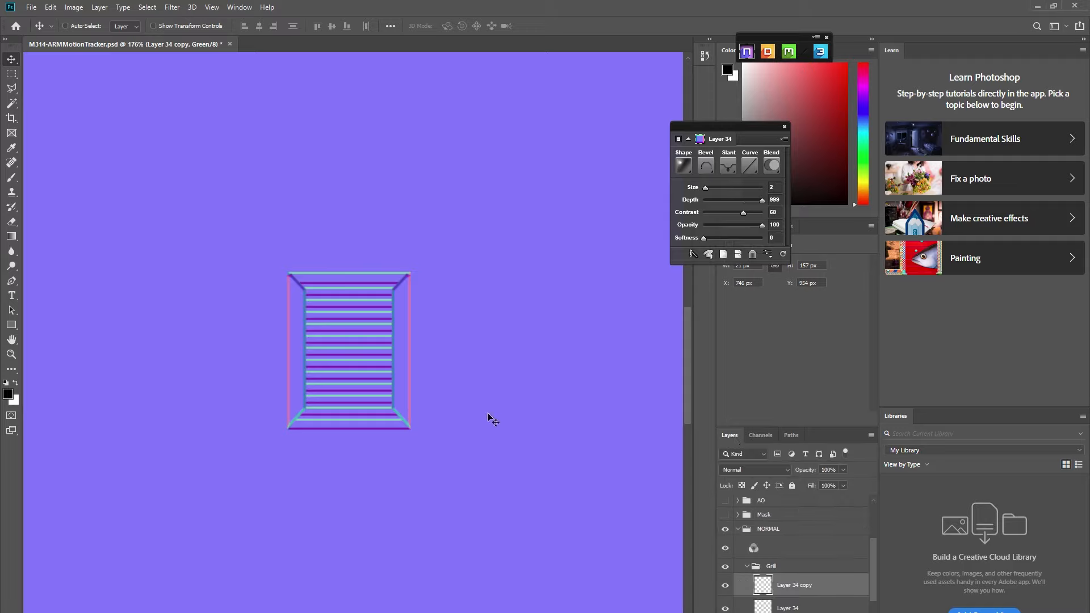
# Collapse the finished Grill group and toggle its visibility to compare it with the grill underneath, leaving the group hidden
pyautogui.scroll(-5, 425, 300)
pyautogui.scroll(4, 407, 372)
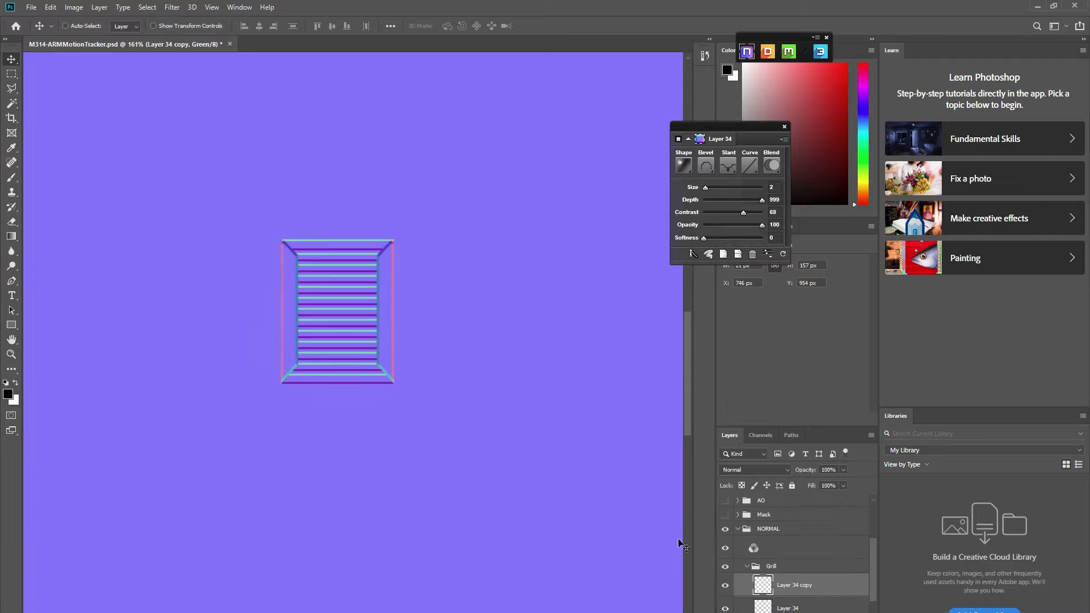
pyautogui.click(748, 567)
pyautogui.click(726, 566)
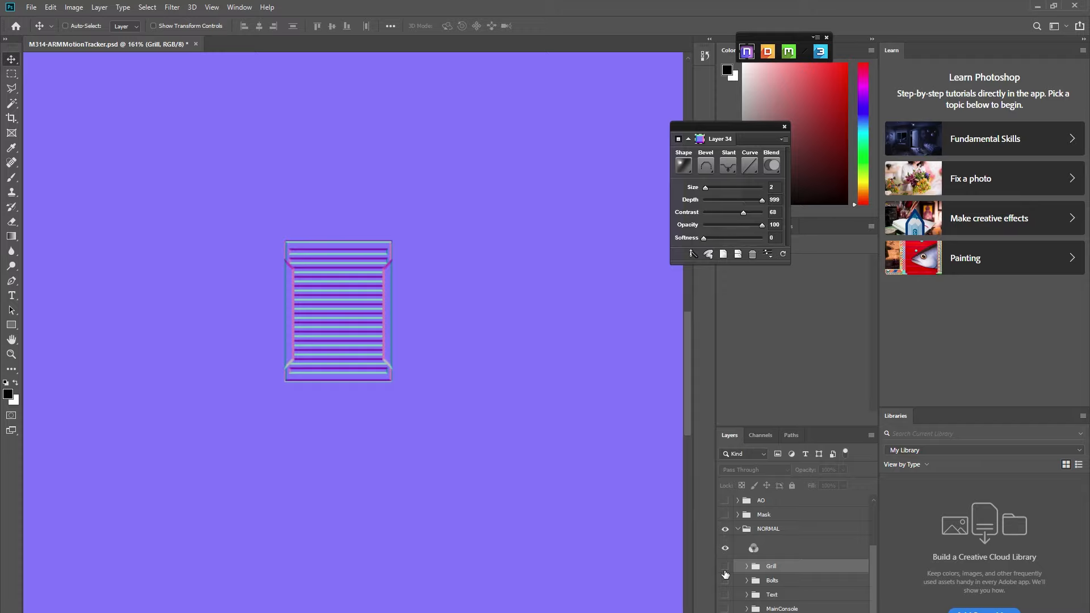
pyautogui.click(725, 567)
pyautogui.click(726, 568)
pyautogui.click(726, 567)
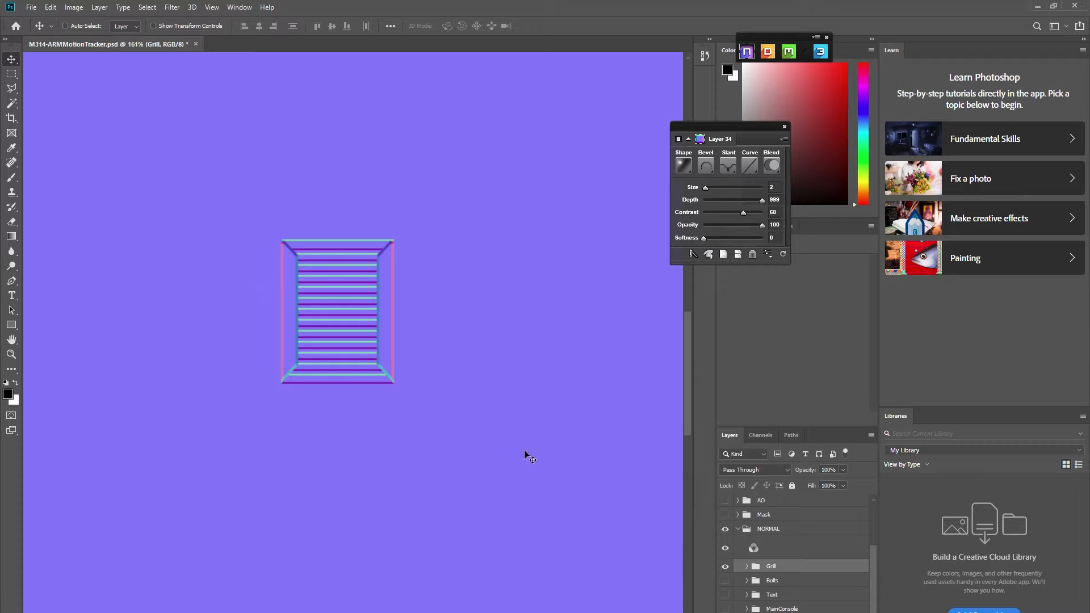
pyautogui.click(725, 568)
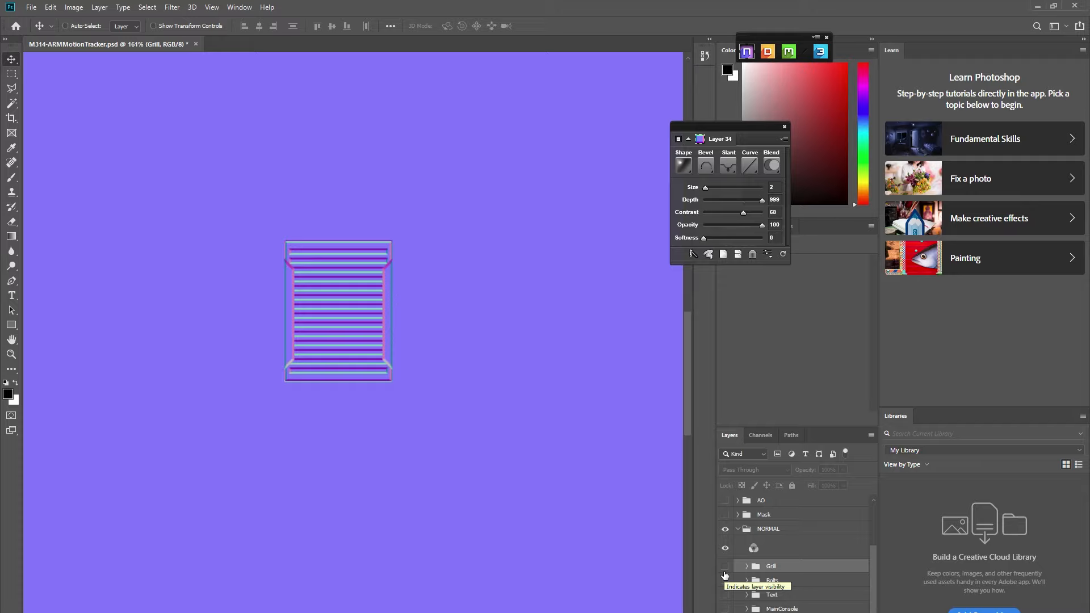
pyautogui.click(725, 568)
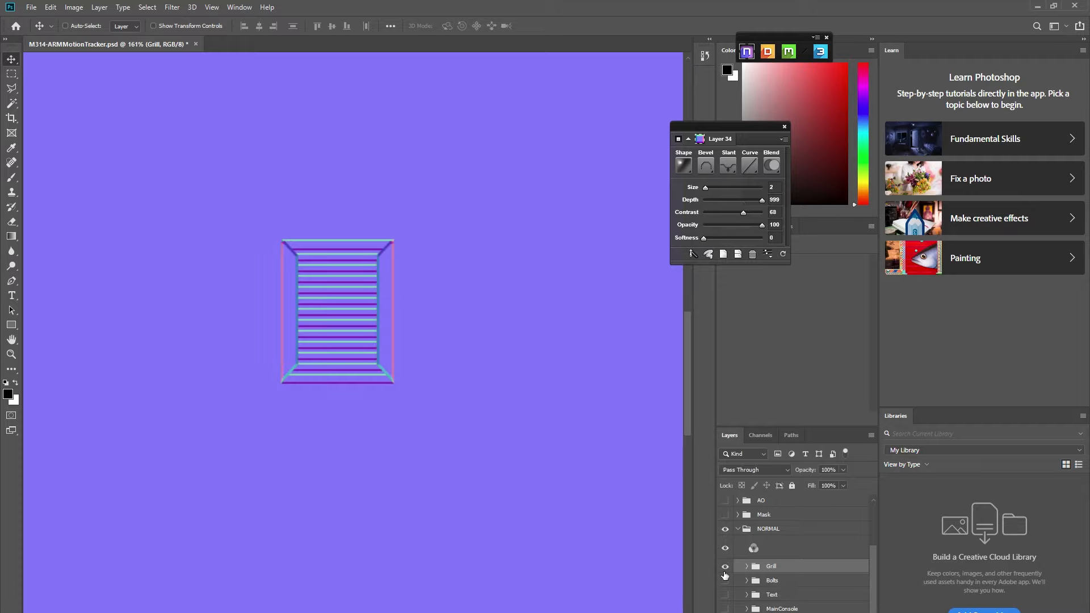
pyautogui.rightClick(725, 575)
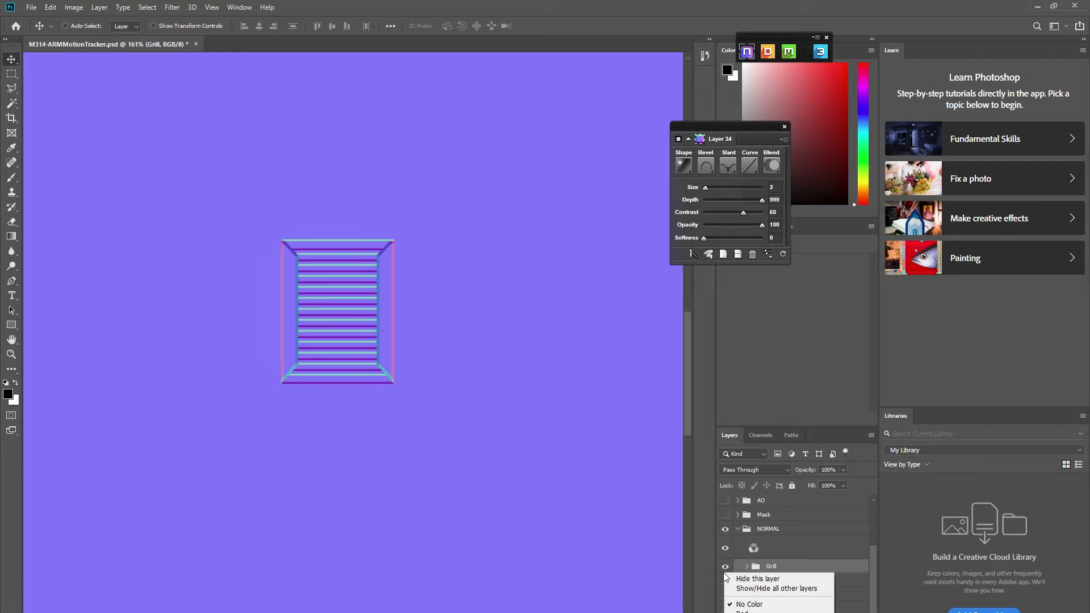
pyautogui.click(727, 568)
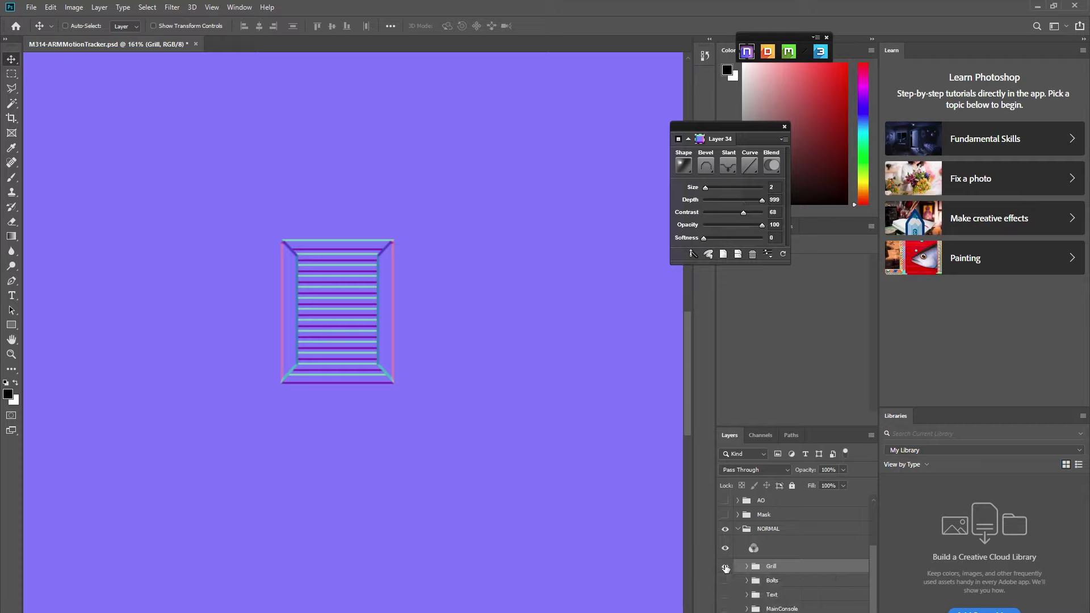
pyautogui.click(726, 569)
pyautogui.click(725, 569)
pyautogui.click(727, 570)
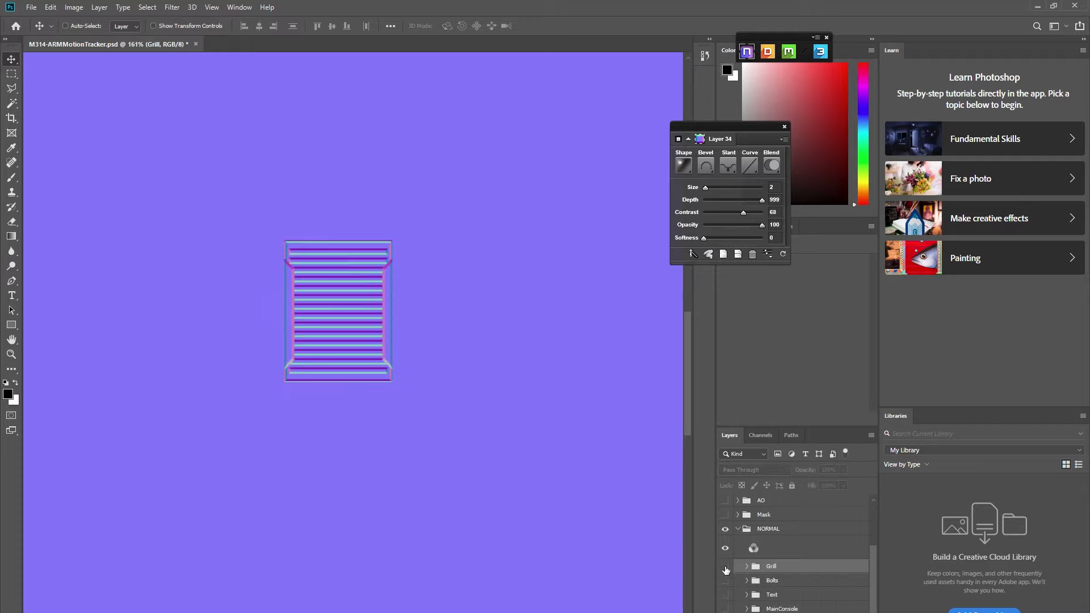
# Show the MainConsole group to examine its slatted vents, and hide it again
pyautogui.click(725, 609)
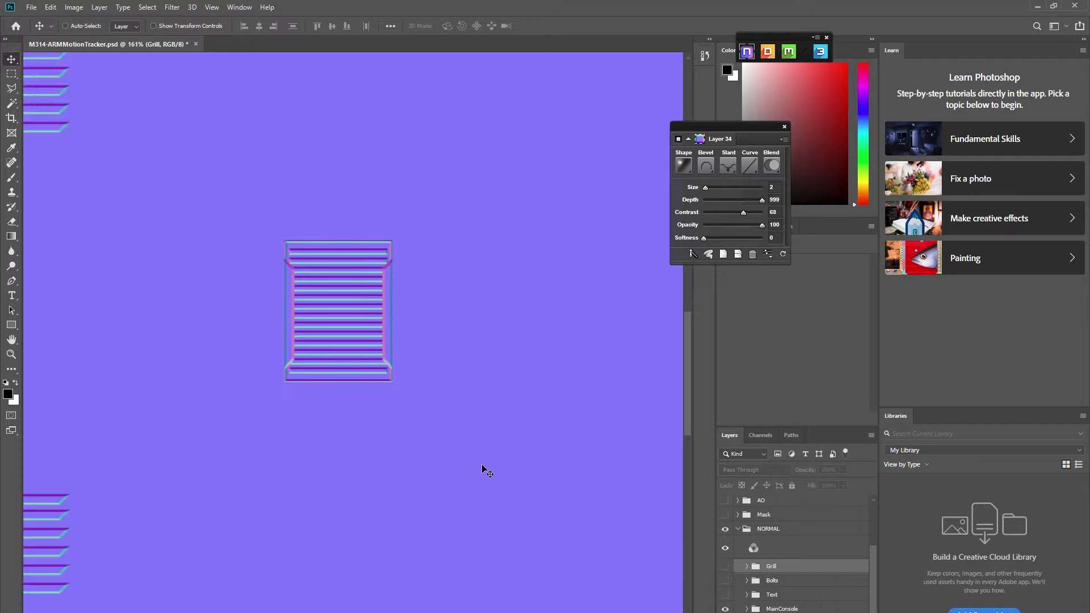
pyautogui.scroll(-10, 484, 475)
pyautogui.scroll(6, 169, 302)
pyautogui.scroll(4, 102, 264)
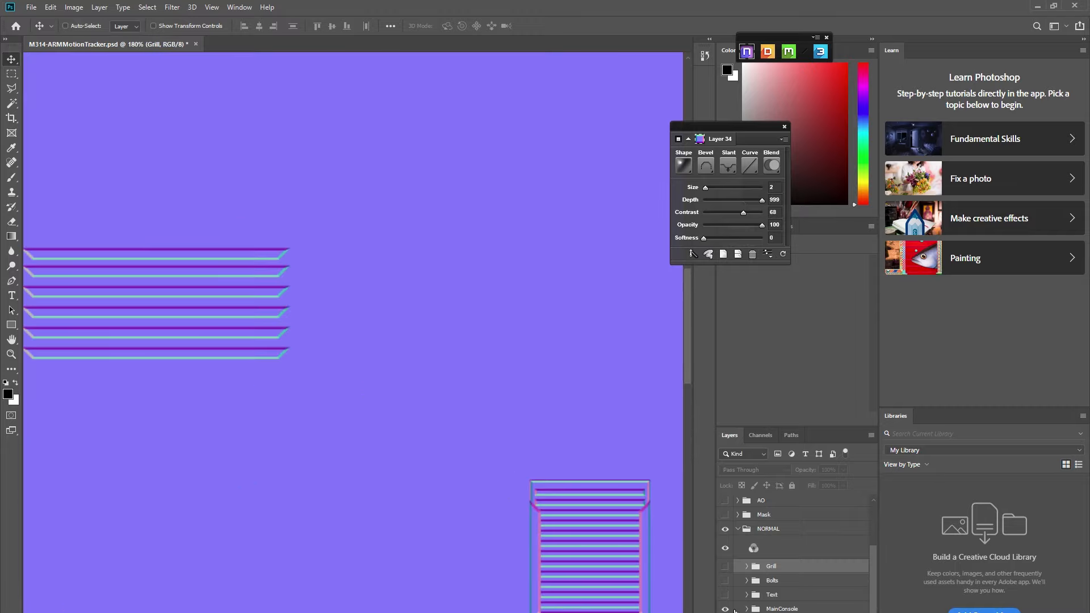
pyautogui.click(726, 610)
# Add a new empty layer with default settings directly above the hidden Grill group
pyautogui.scroll(-2, 796, 554)
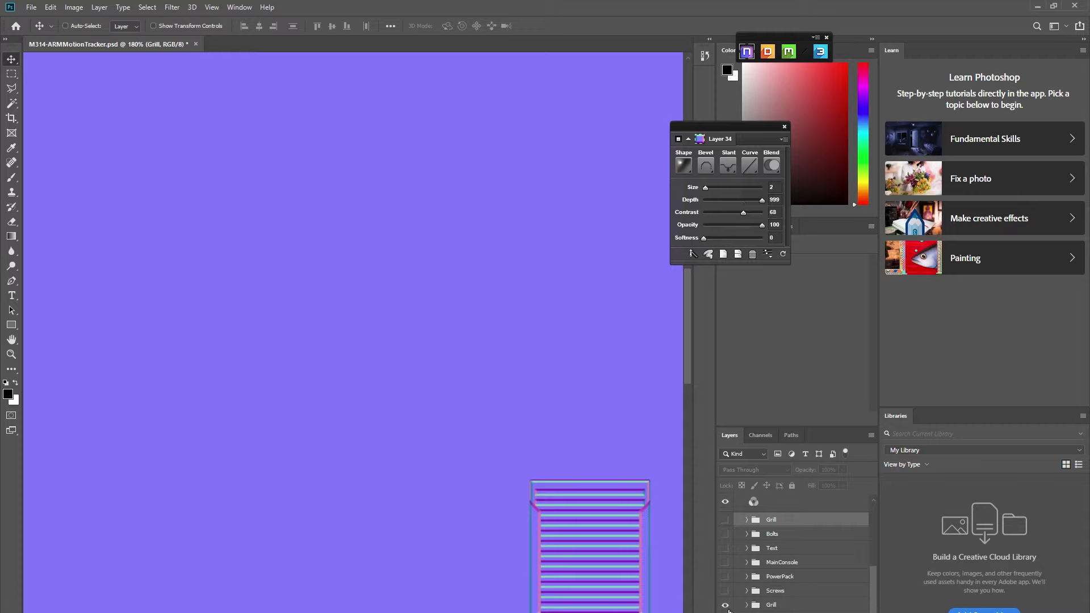
pyautogui.scroll(-3, 484, 536)
pyautogui.scroll(10, 234, 537)
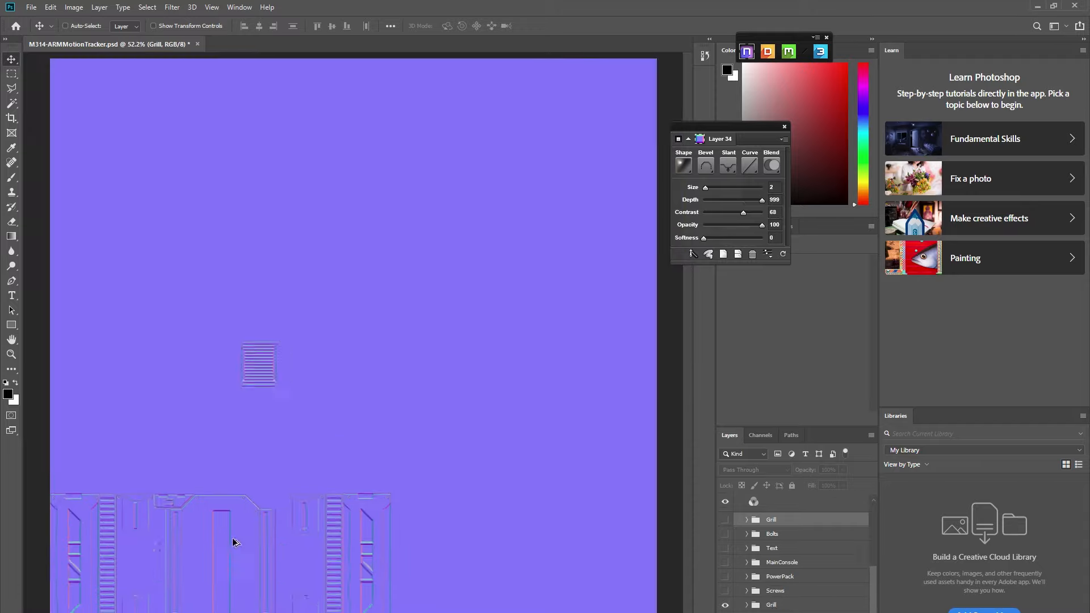
pyautogui.scroll(-3, 373, 577)
pyautogui.scroll(3, 376, 549)
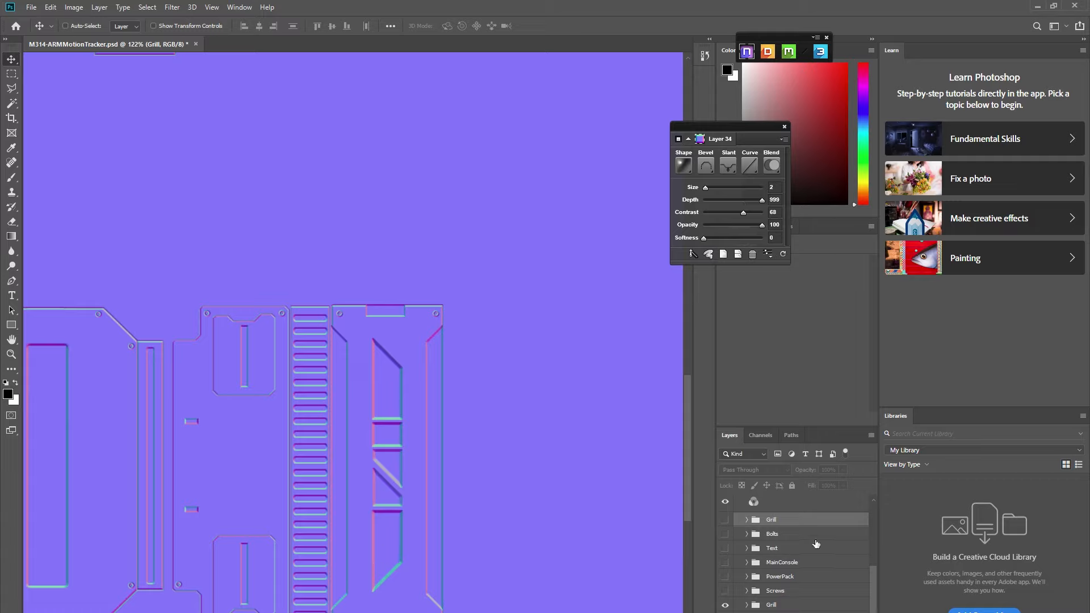
pyautogui.hotkey('ctrl', 'shift', 'n')
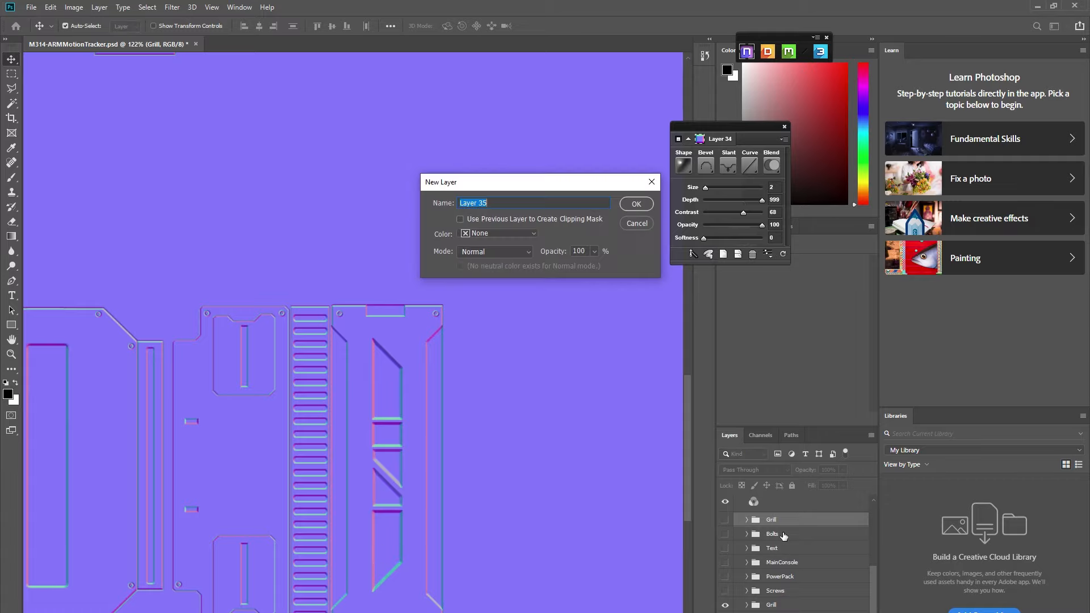
pyautogui.press('Return')
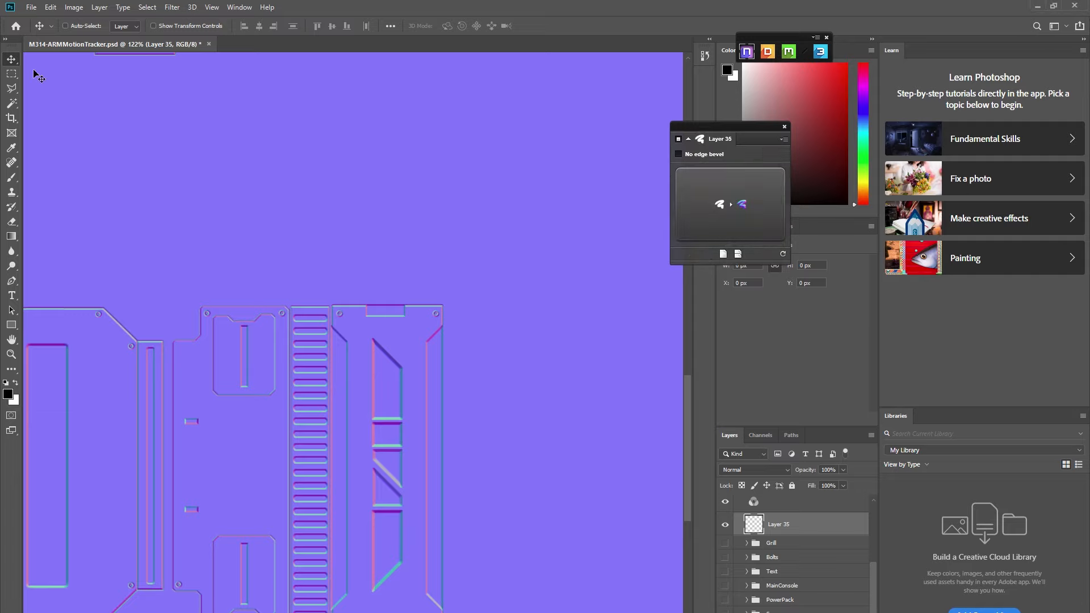
# Make a rectangular selection around the outer panel beside the slotted strip and convert it into an nDo beveled normal layer
pyautogui.press('m')
pyautogui.scroll(5, 347, 319)
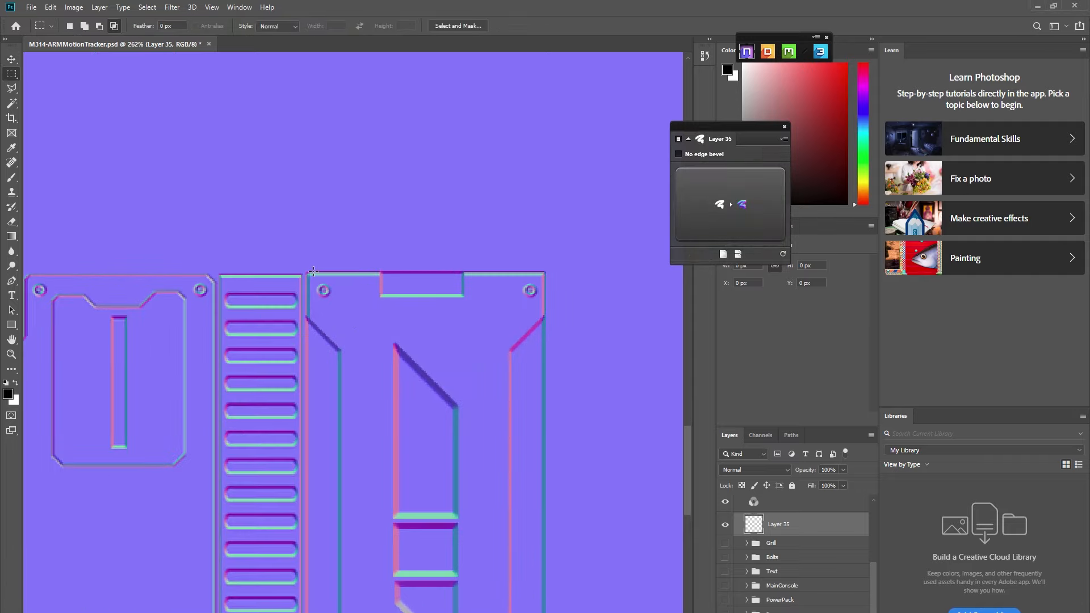
pyautogui.moveTo(307, 271); pyautogui.dragTo(545, 606)
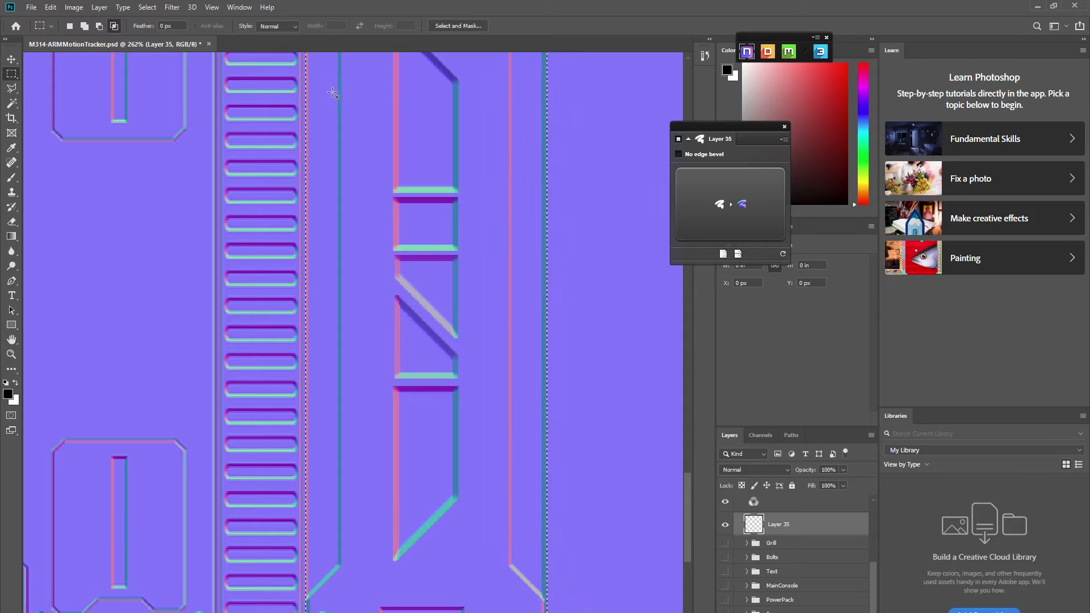
pyautogui.click(716, 190)
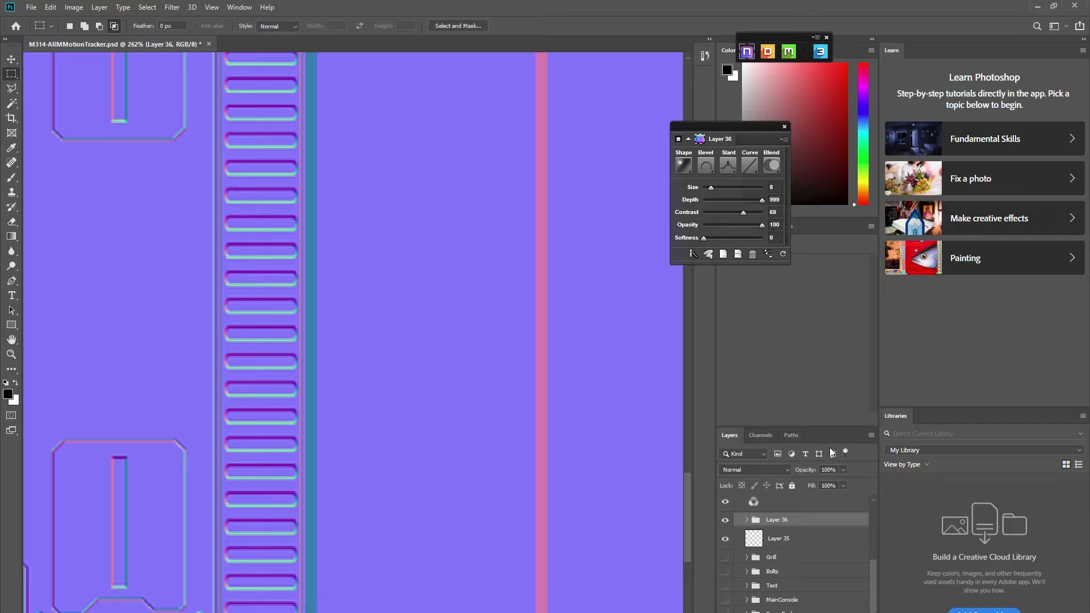
pyautogui.scroll(-6, 316, 276)
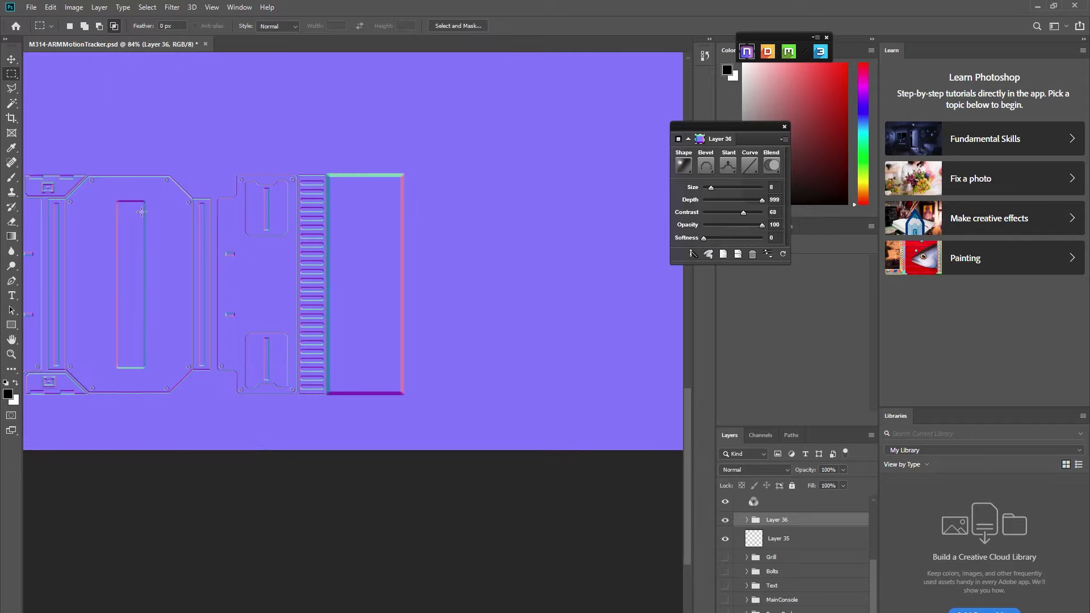
pyautogui.scroll(1, 195, 219)
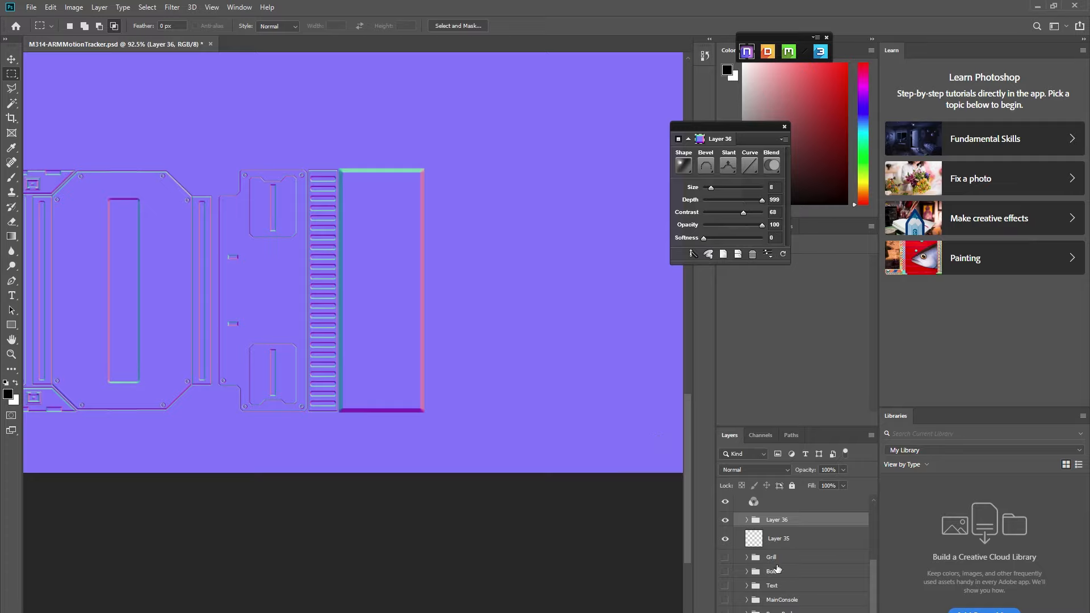
# Delete the leftover empty Layer 35 and select the beveled panel's Layer 36 group
pyautogui.click(775, 542)
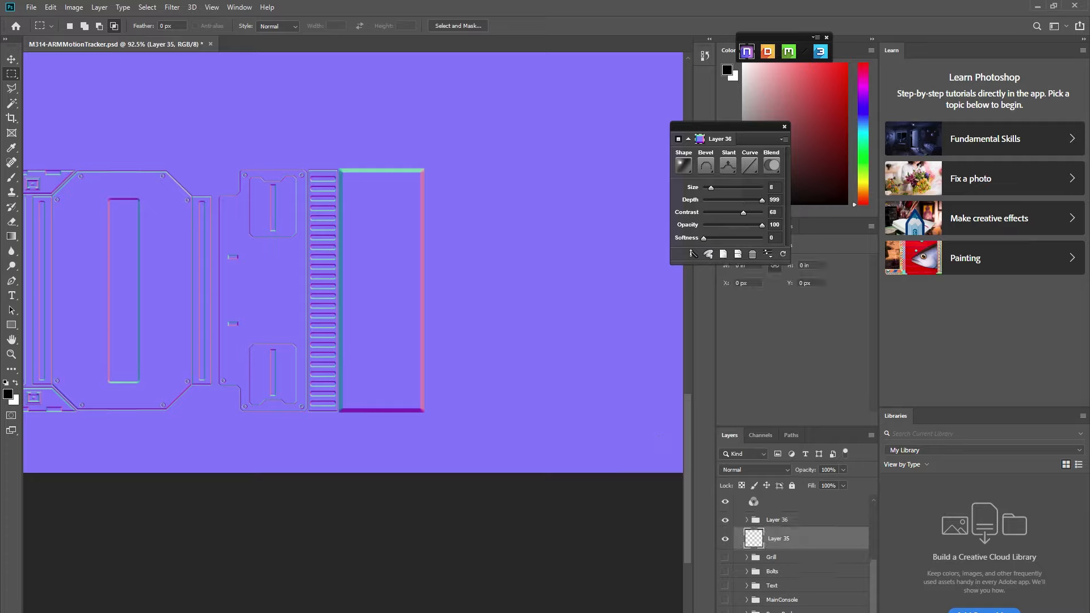
pyautogui.press('Delete')
pyautogui.click(777, 540)
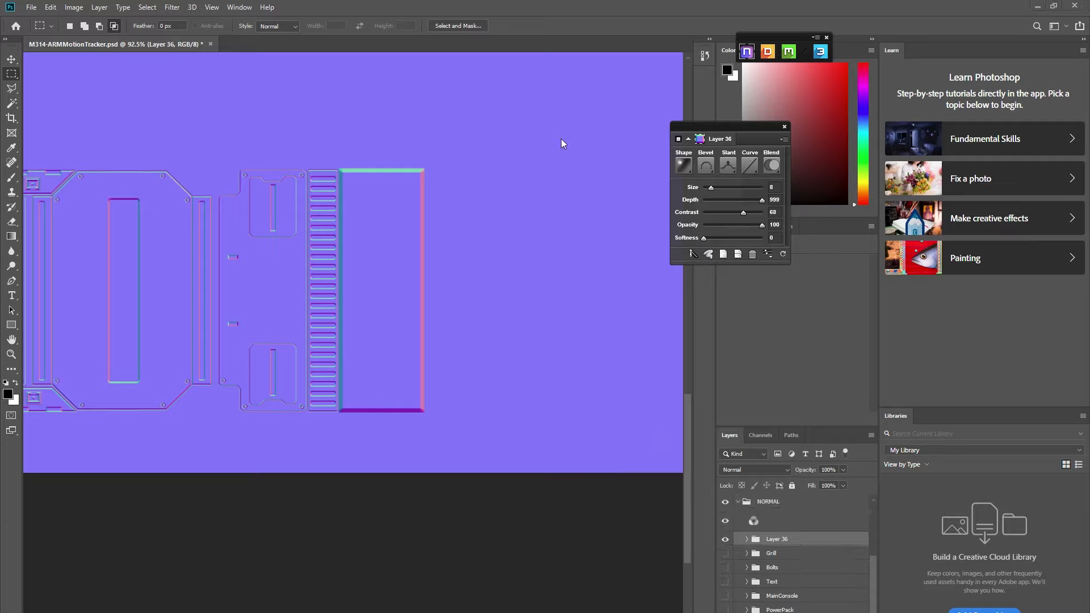
# Set the Layer 36 panel bevel to Down slant and size 4, comparing it at 48% opacity before restoring 100%
pyautogui.click(739, 159)
pyautogui.click(745, 211)
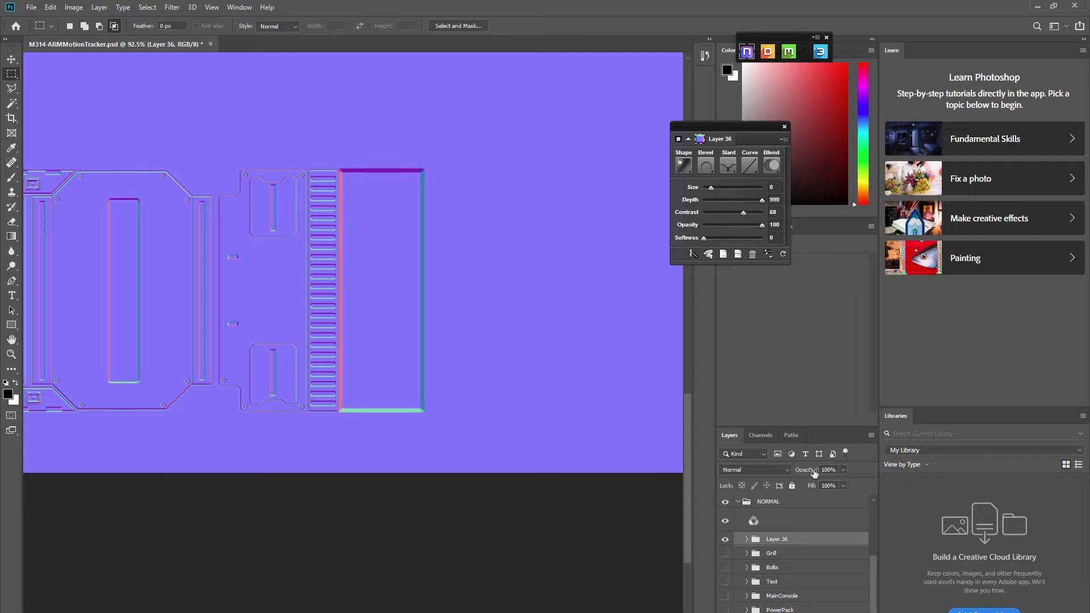
pyautogui.moveTo(814, 473)
pyautogui.mouseDown()
pyautogui.moveTo(798, 473)
pyautogui.moveTo(810, 472)
pyautogui.mouseUp()
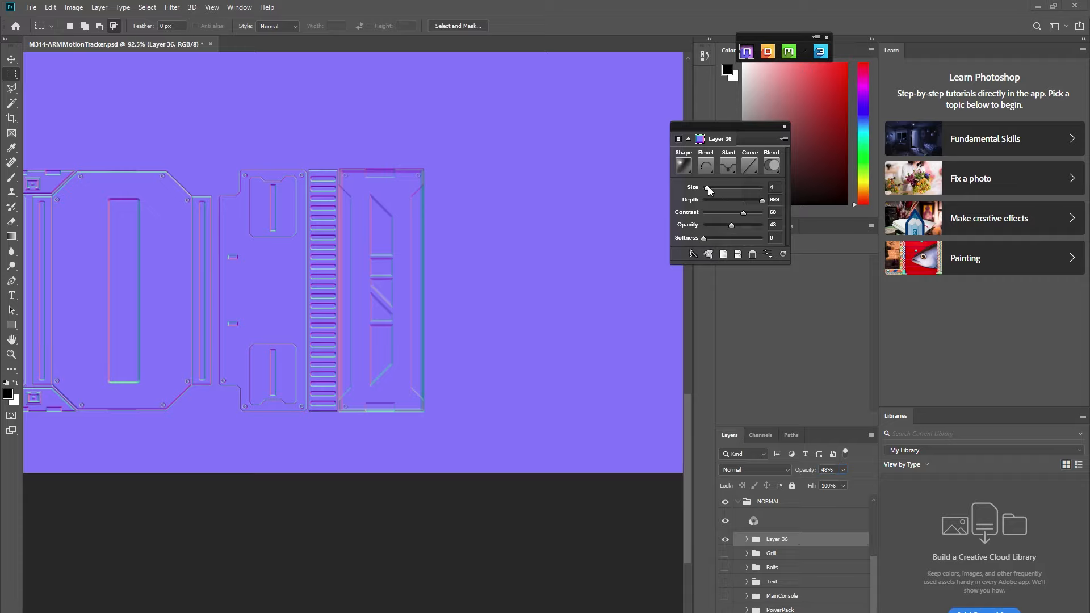
pyautogui.scroll(5, 433, 187)
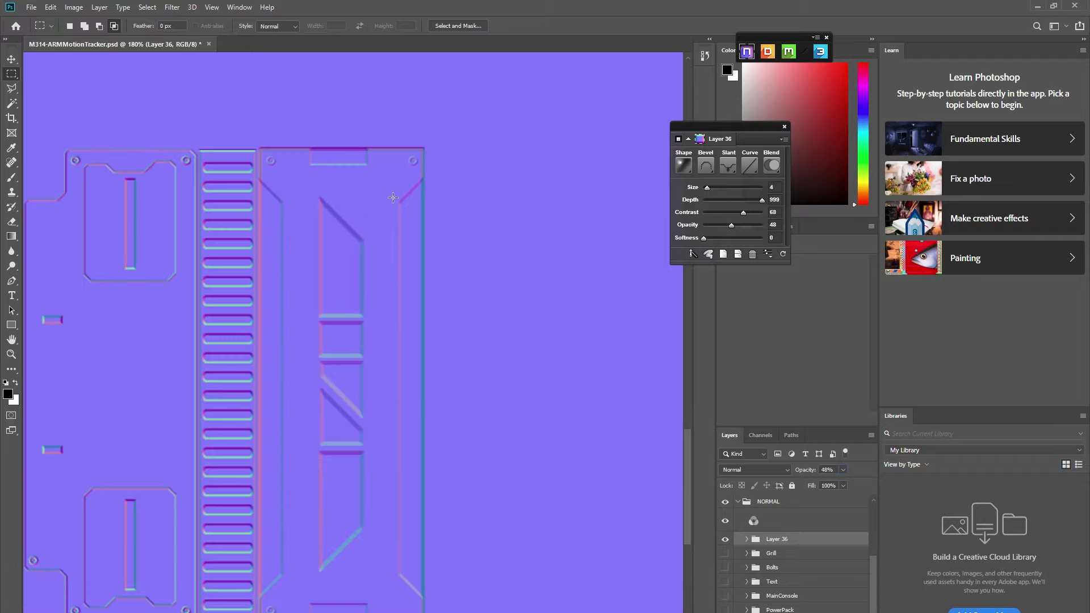
pyautogui.scroll(-2, 372, 282)
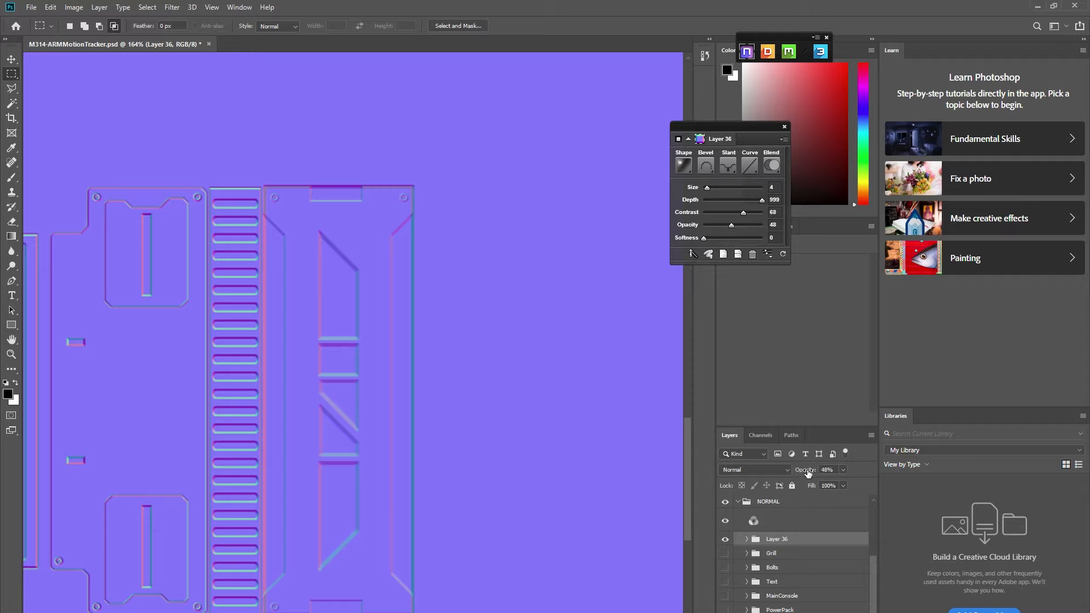
pyautogui.moveTo(808, 473); pyautogui.dragTo(912, 476)
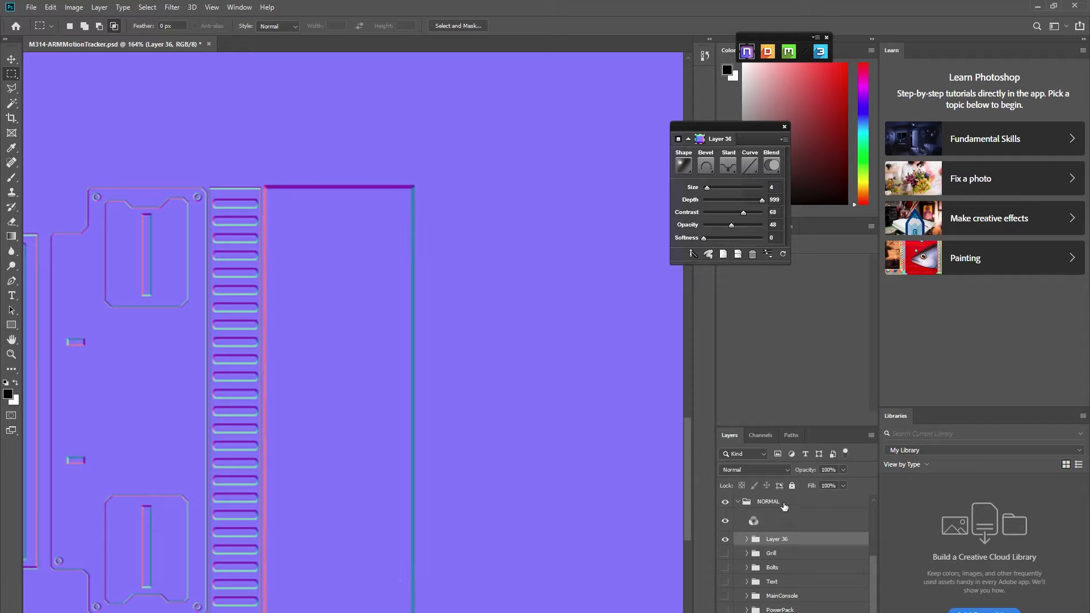
# Hide the Layer 36 group and try to start a polygonal lasso outline along the original panel's upper chamfered corner
pyautogui.click(725, 540)
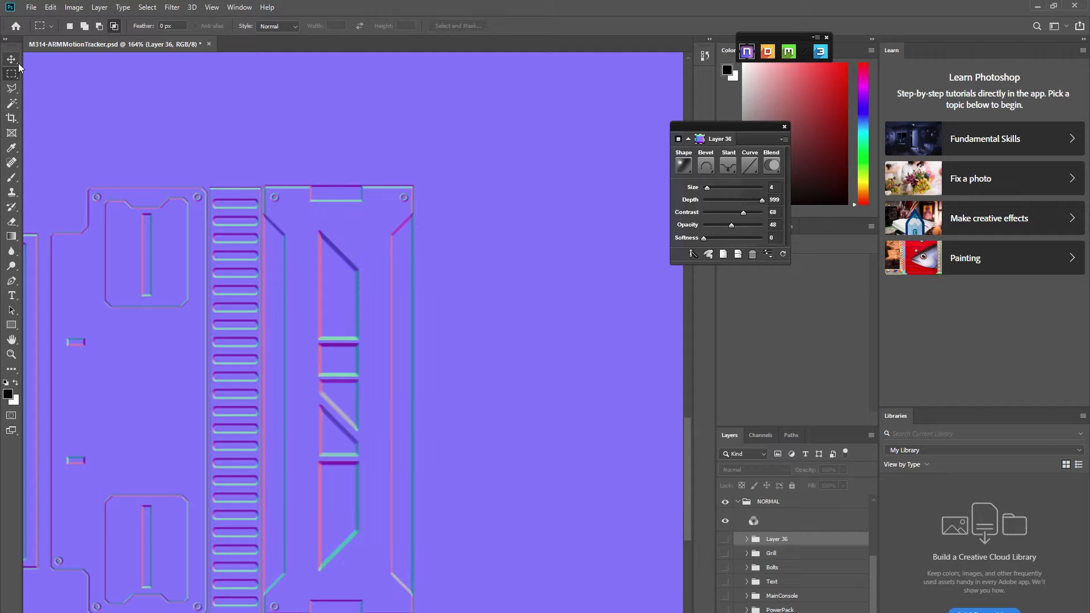
pyautogui.click(12, 88)
pyautogui.scroll(2, 281, 236)
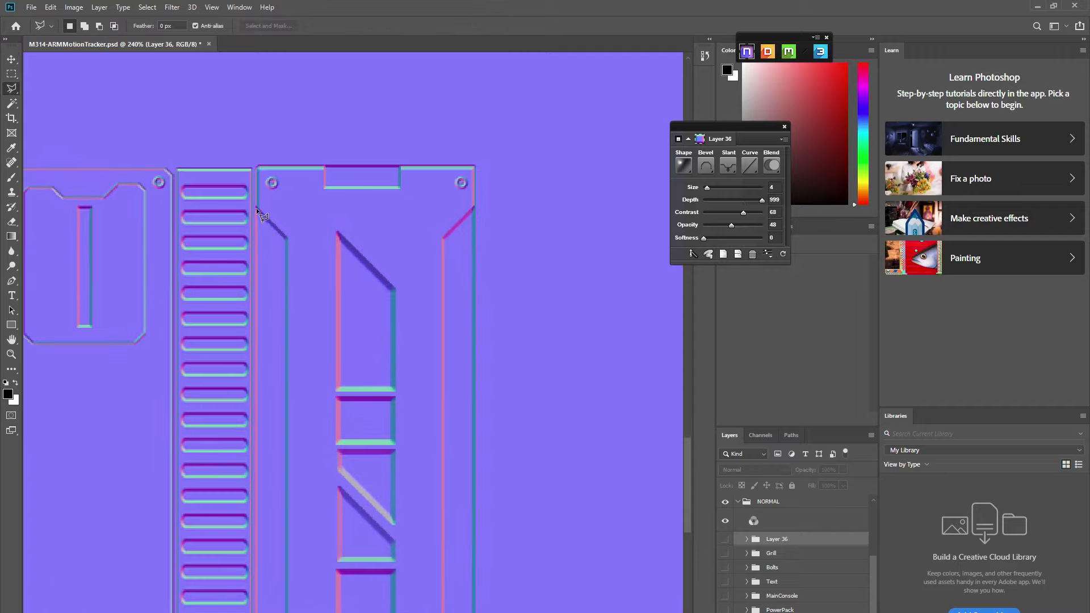
pyautogui.doubleClick(288, 230)
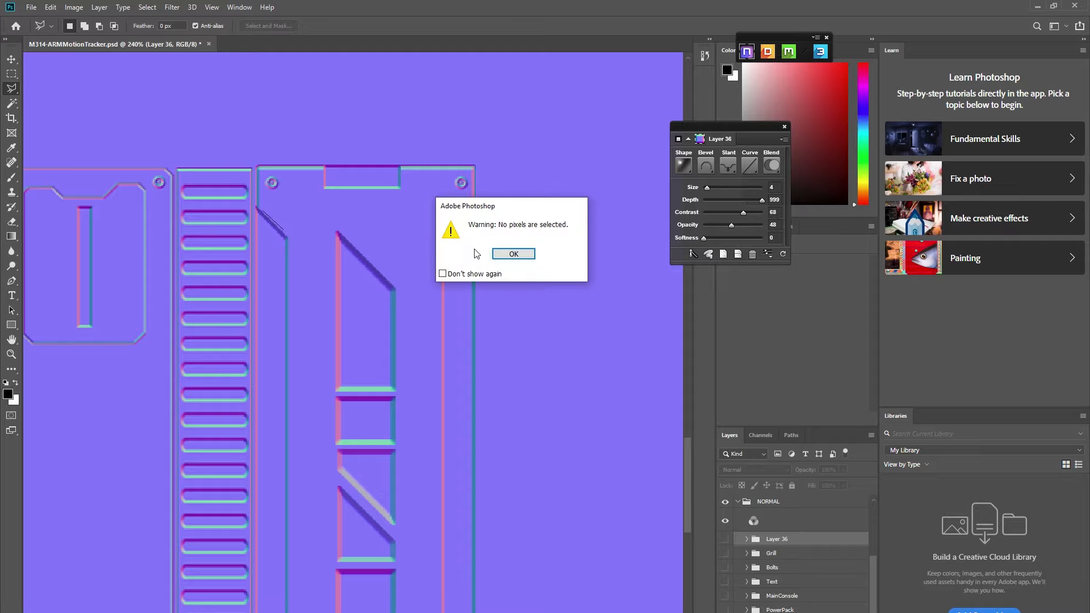
pyautogui.click(507, 255)
pyautogui.scroll(2, 280, 208)
pyautogui.scroll(1, 267, 207)
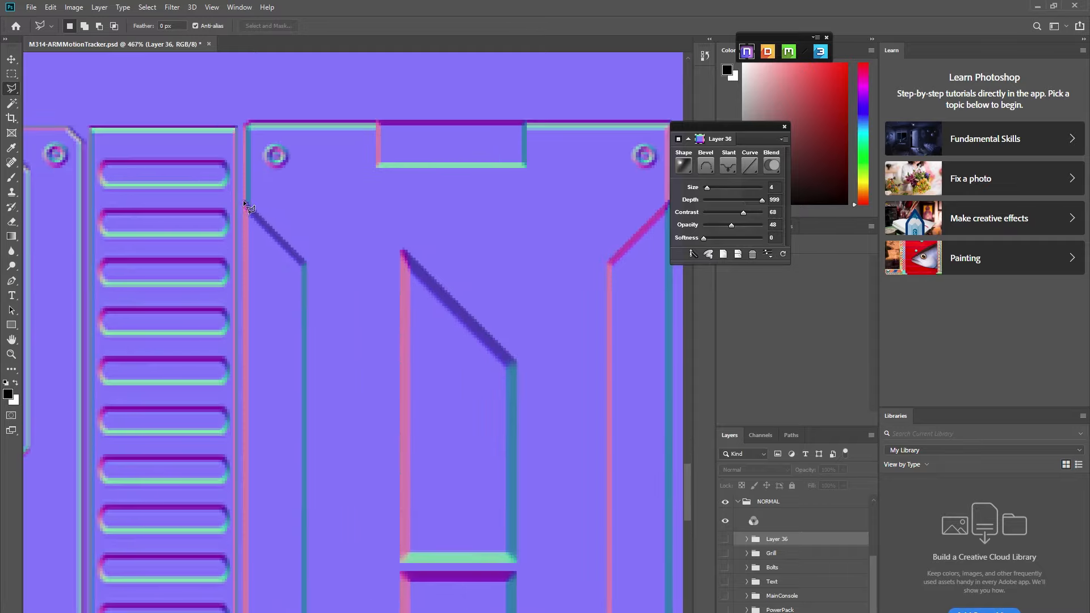
# Trace a polygonal lasso selection around the panel's inner plate, following its chamfered sides and the notches at both ends
pyautogui.click(244, 200)
pyautogui.click(307, 261)
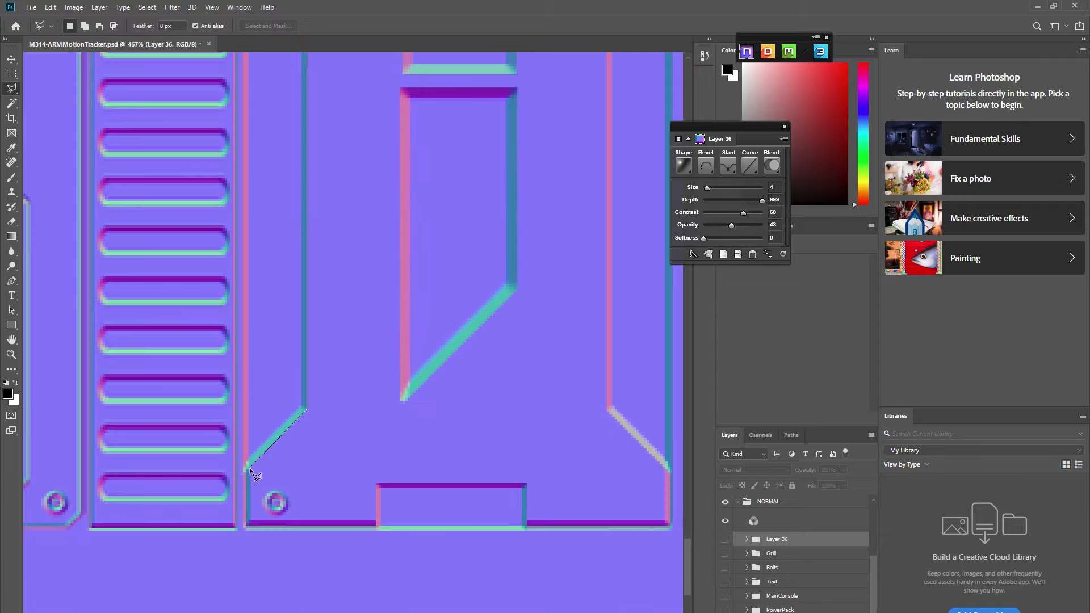
pyautogui.click(250, 520)
pyautogui.click(376, 483)
pyautogui.click(527, 483)
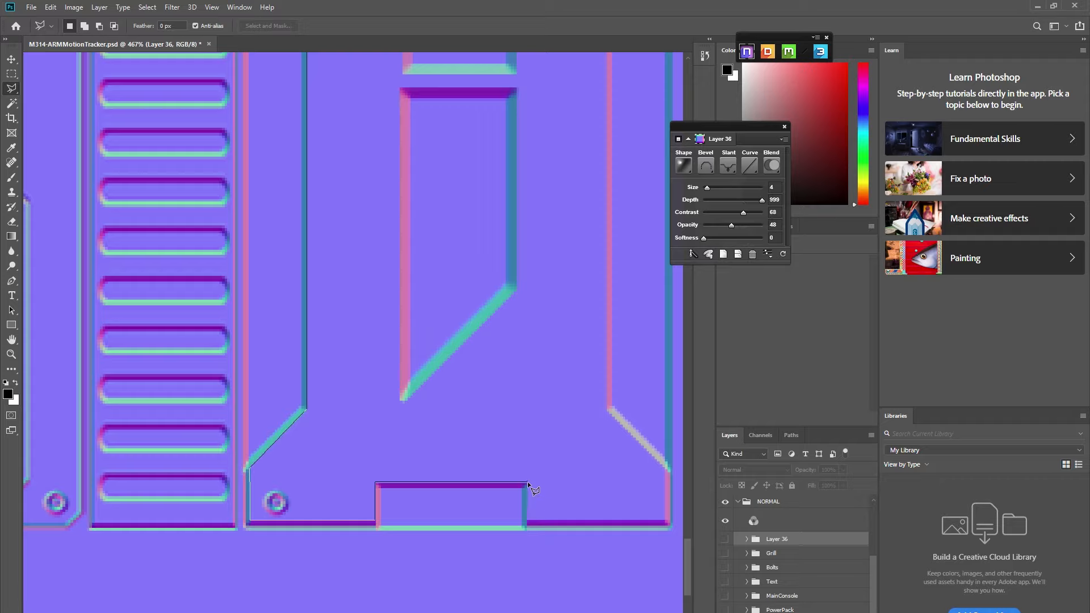
pyautogui.click(527, 518)
pyautogui.click(606, 408)
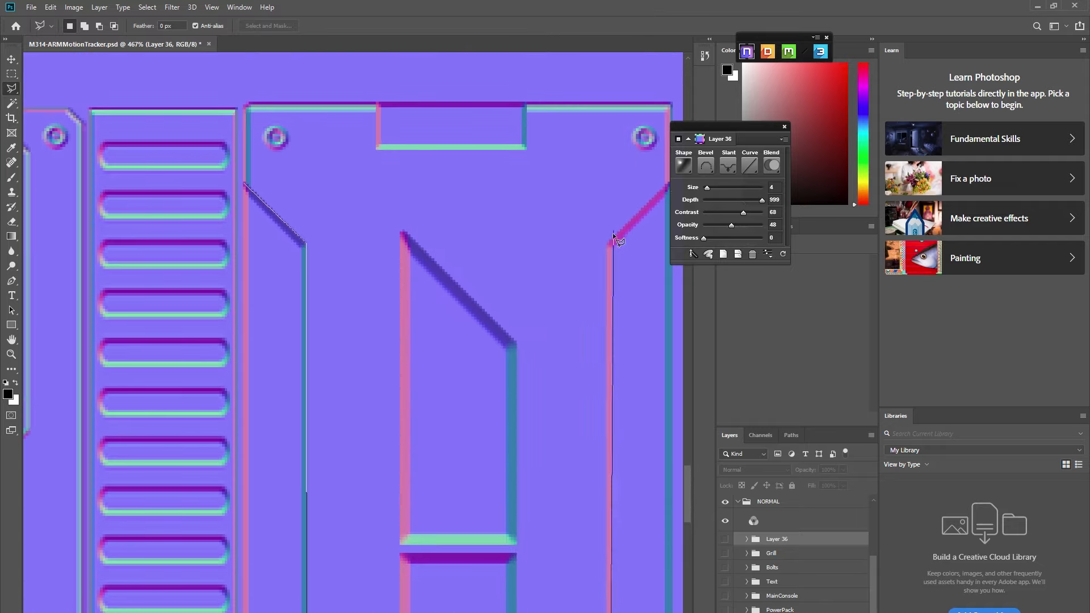
pyautogui.click(606, 237)
pyautogui.click(669, 176)
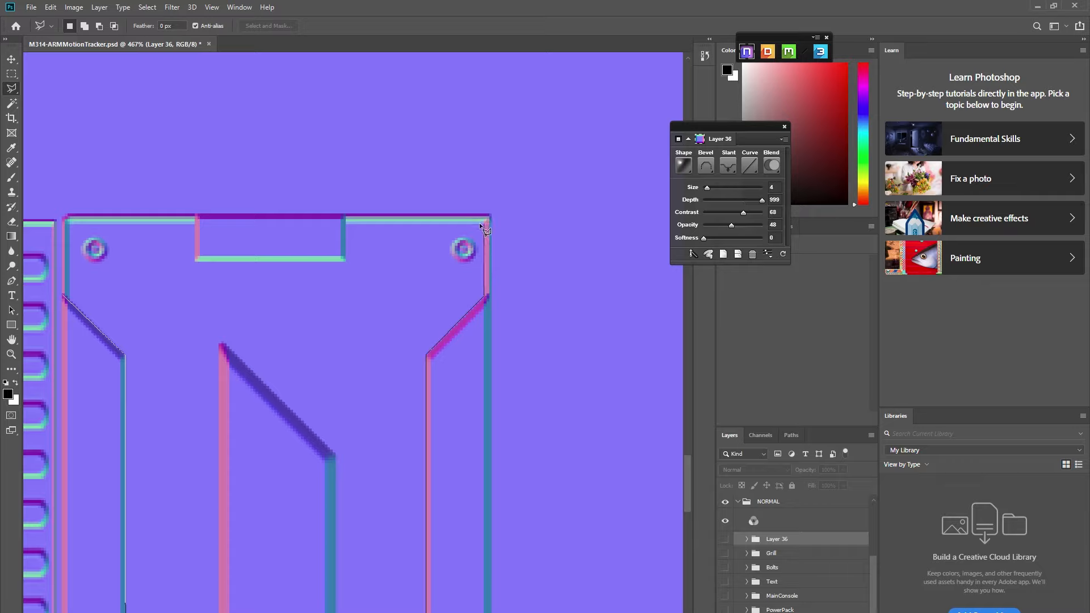
pyautogui.click(345, 223)
pyautogui.click(69, 223)
# Straighten the selection's slanted upper edge beside the slotted strip with the Rectangular Marquee
pyautogui.click(10, 75)
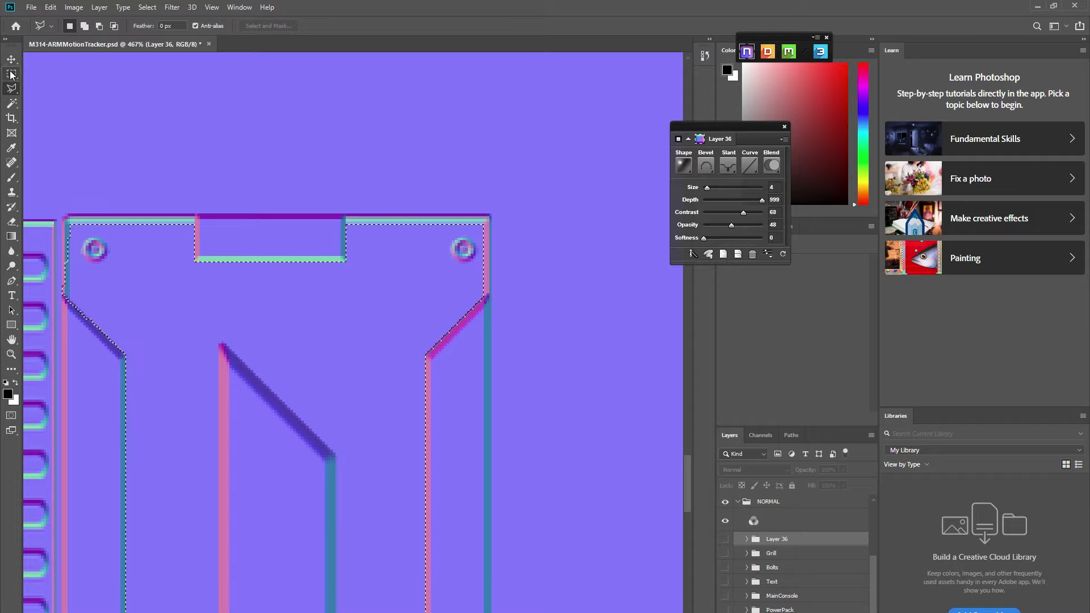
pyautogui.moveTo(60, 206); pyautogui.dragTo(65, 301)
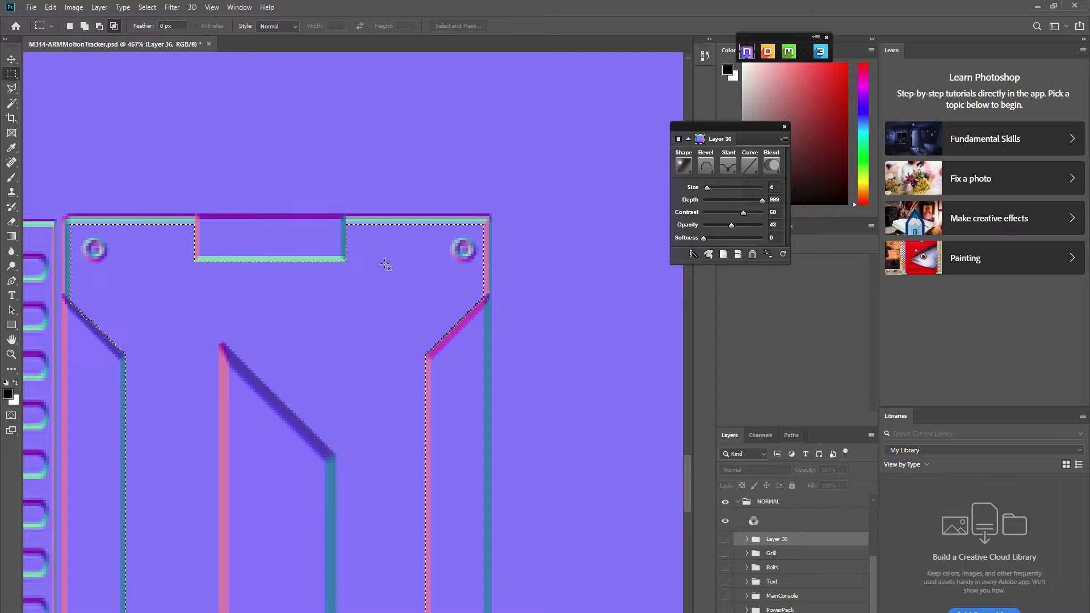
pyautogui.scroll(-5, 464, 421)
pyautogui.scroll(5, 464, 421)
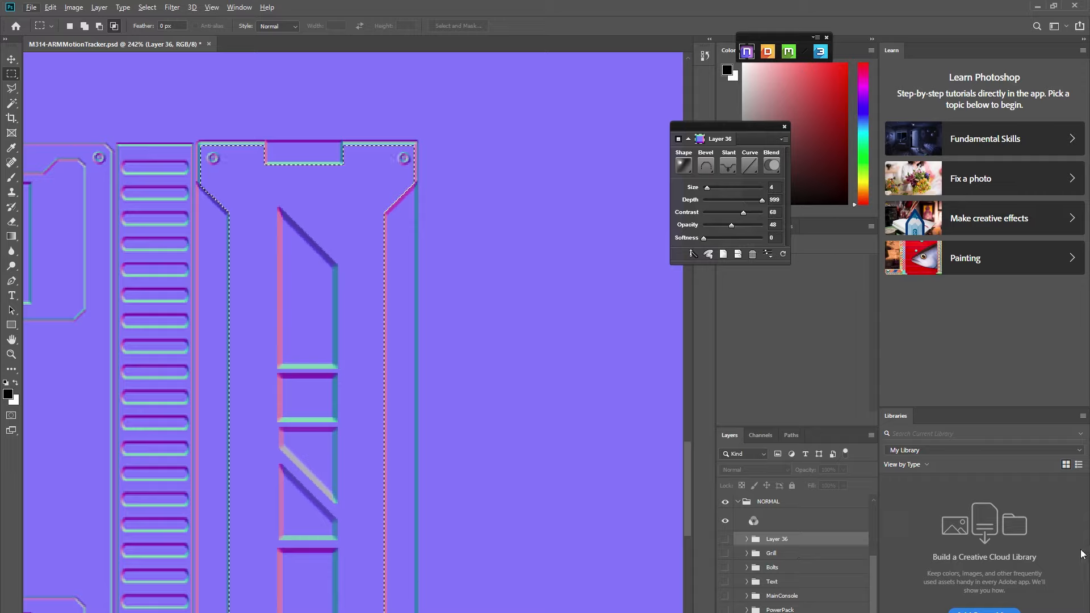
# Show the Layer 36 group and convert the plate selection into a beveled nDo normal layer with size 2
pyautogui.click(727, 542)
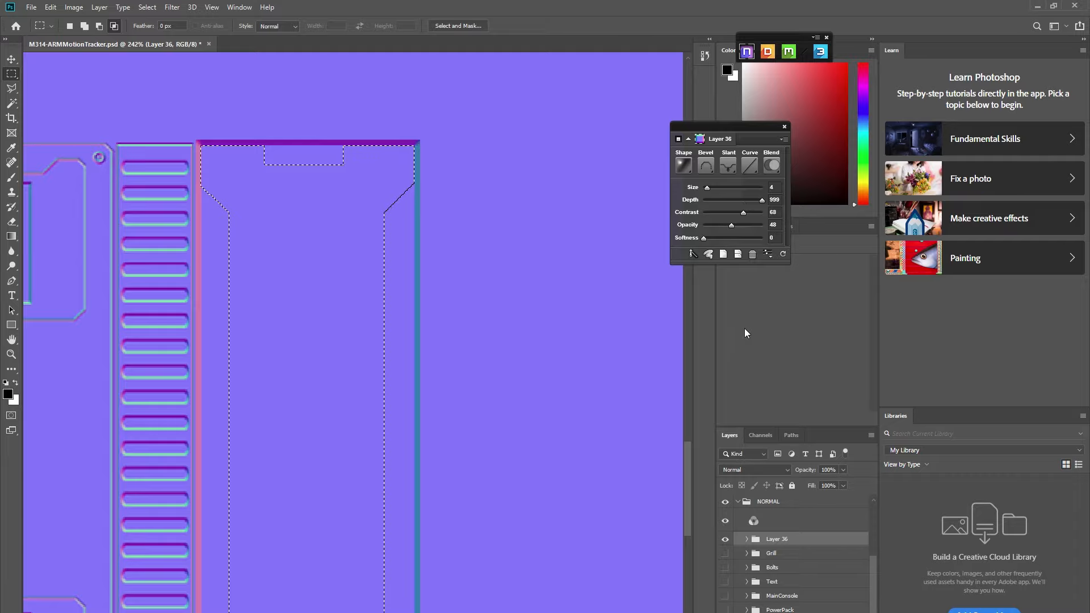
pyautogui.click(736, 205)
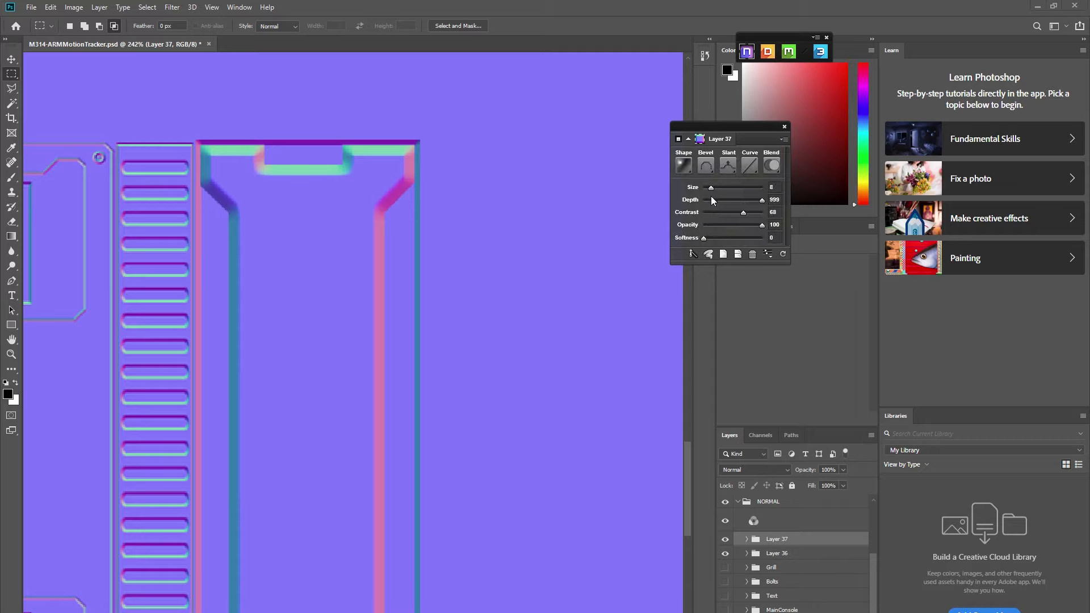
pyautogui.moveTo(704, 188); pyautogui.dragTo(704, 191)
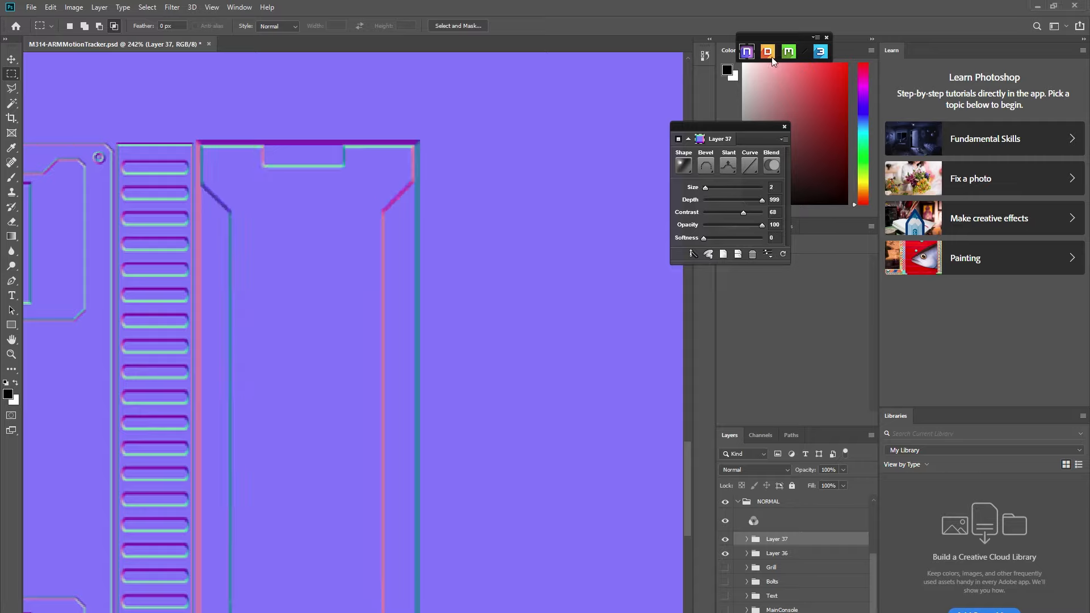
# Compare the Layer 37 bevel with the original panel, and leave the Layer 37 and Layer 36 groups hidden
pyautogui.click(725, 539)
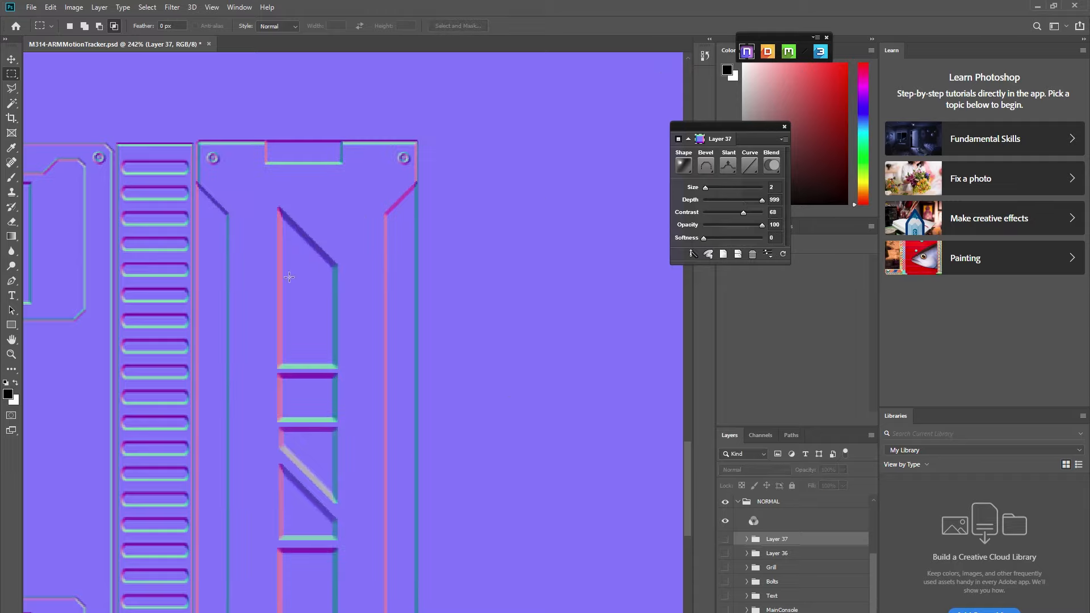
pyautogui.click(731, 539)
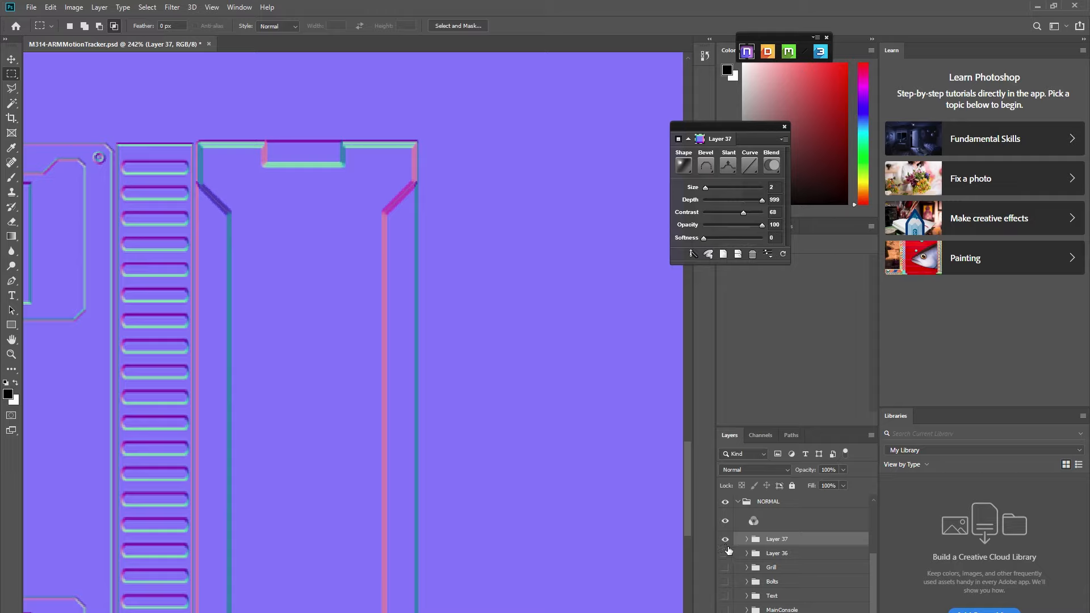
pyautogui.click(727, 543)
pyautogui.rightClick(728, 544)
pyautogui.click(804, 520)
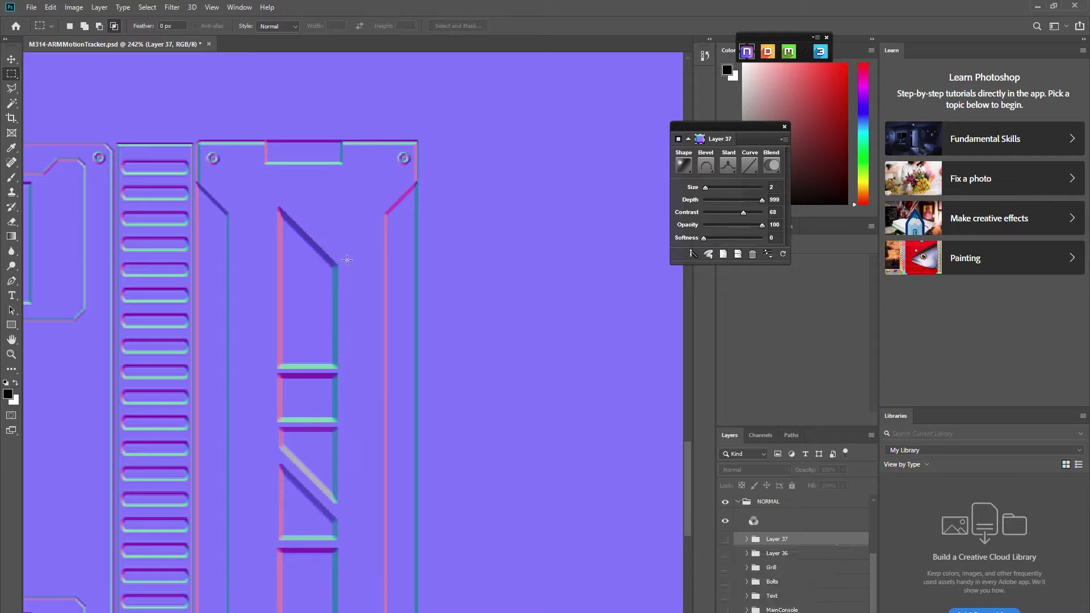
# Select the topmost slanted segment of the panel's central slot with the Polygonal Lasso
pyautogui.click(18, 88)
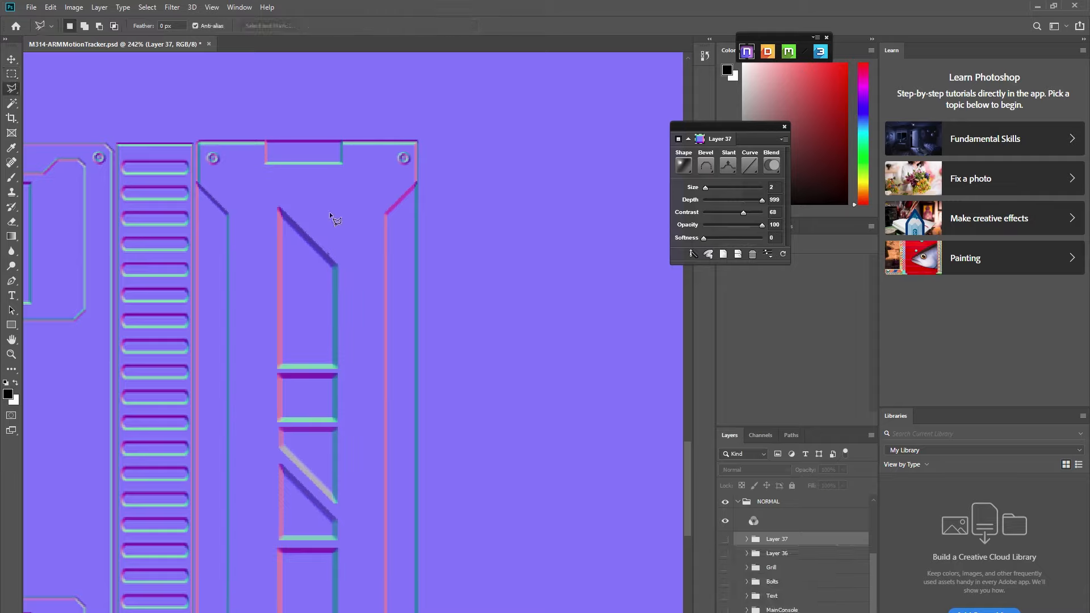
pyautogui.click(338, 264)
pyautogui.click(339, 369)
pyautogui.click(278, 209)
# Add the small rectangular slot segment below it to the selection with the Rectangular Marquee
pyautogui.press('w')
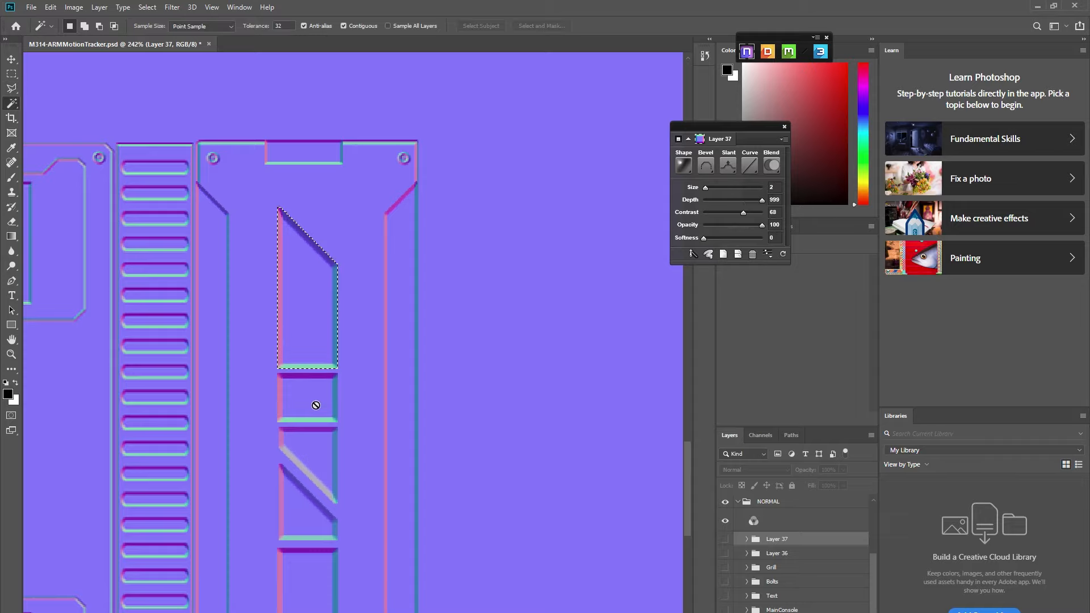
pyautogui.click(12, 95)
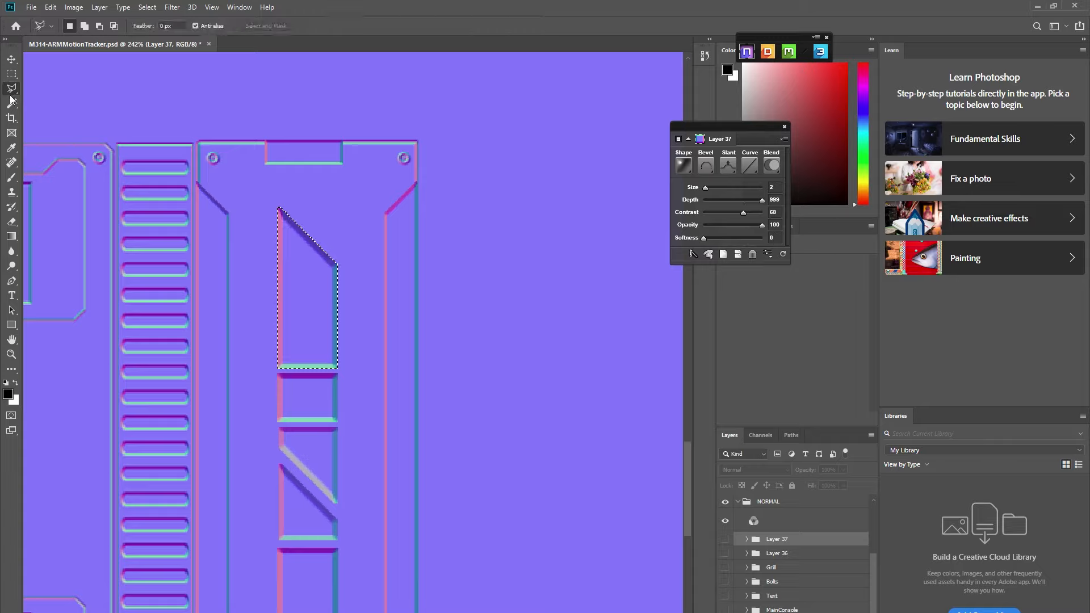
pyautogui.click(8, 76)
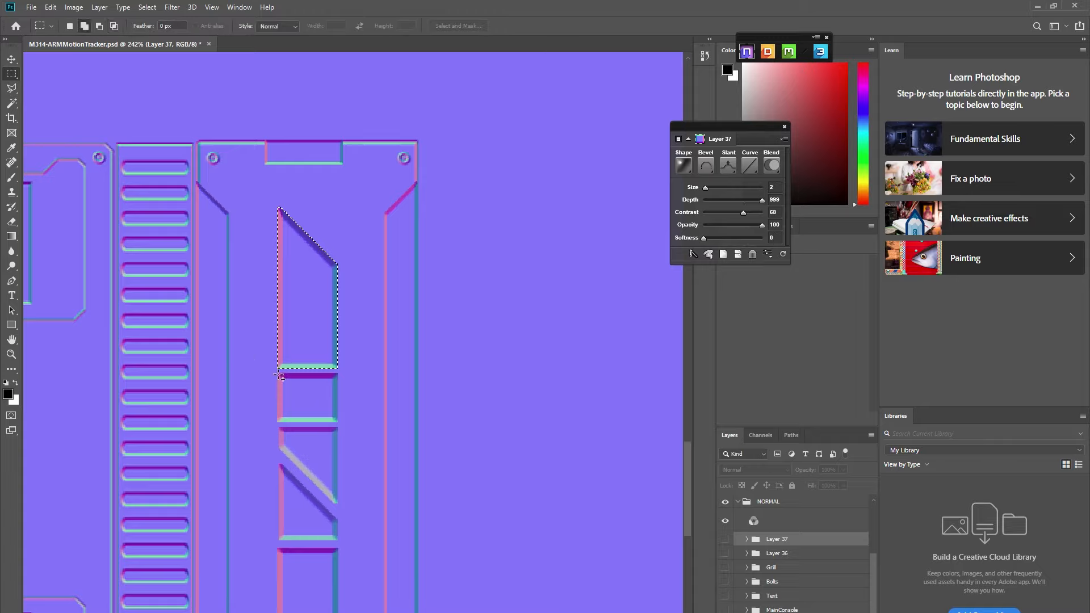
pyautogui.moveTo(277, 373); pyautogui.dragTo(339, 423)
# Add the two diagonally split slot segments in the middle to the selection with the Polygonal Lasso
pyautogui.scroll(-5, 350, 449)
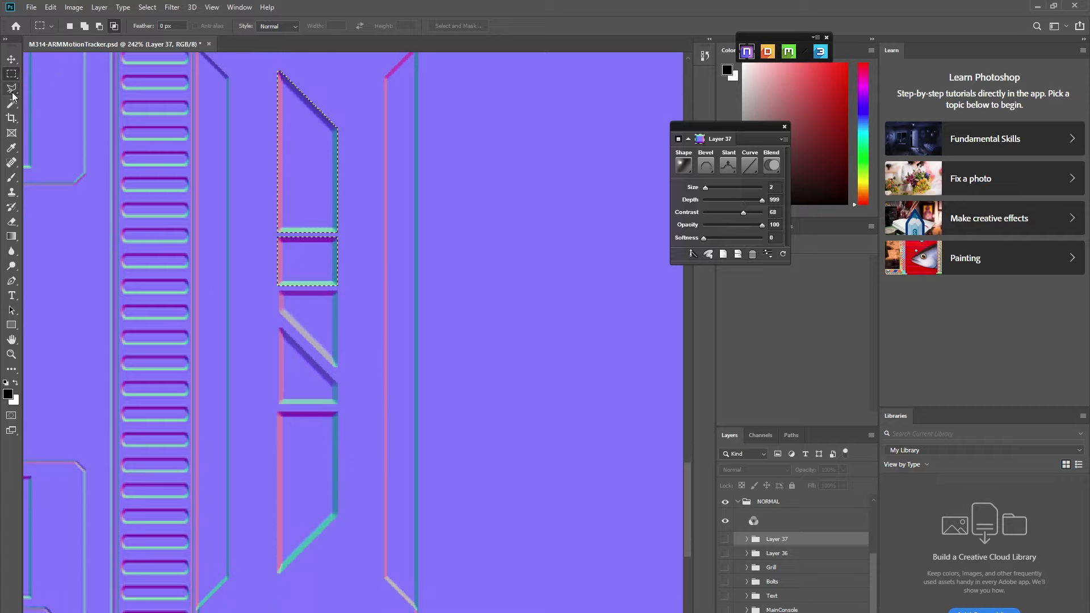
pyautogui.press('l')
pyautogui.keyDown('shift'); pyautogui.click(278, 310); pyautogui.keyUp('shift')
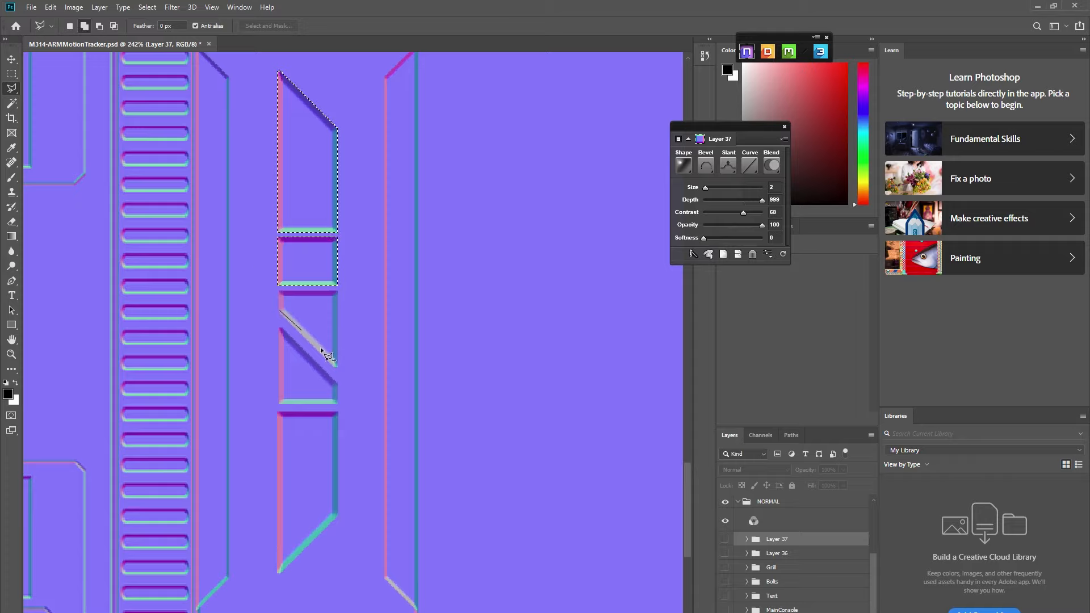
pyautogui.click(338, 370)
pyautogui.click(338, 289)
pyautogui.doubleClick(278, 290)
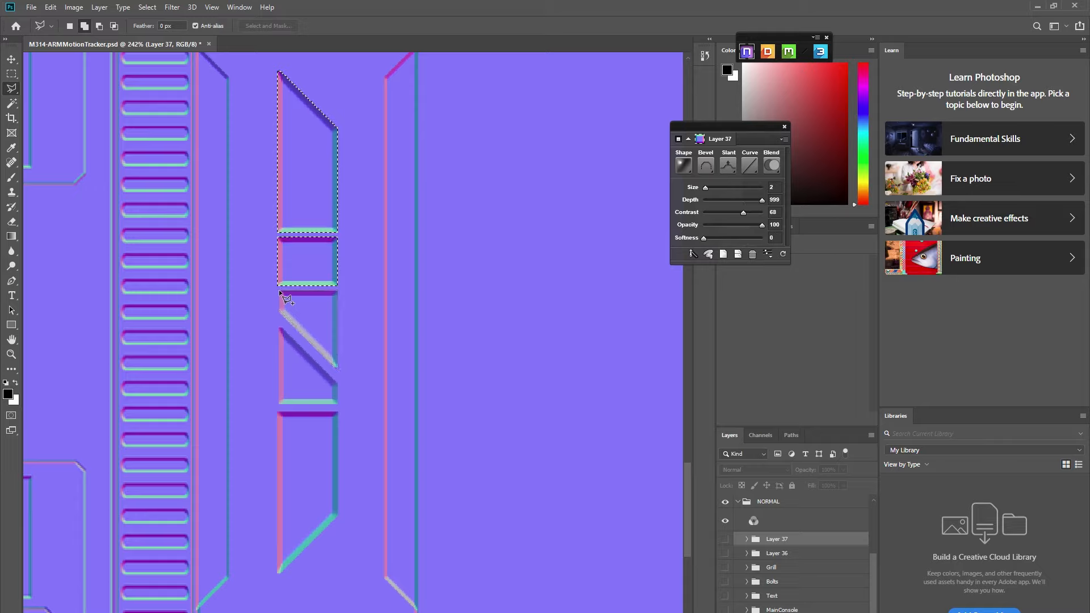
pyautogui.keyDown('shift'); pyautogui.click(280, 327); pyautogui.keyUp('shift')
pyautogui.click(339, 403)
pyautogui.click(279, 404)
pyautogui.click(280, 328)
# Add the bottommost slanted slot segment to the selection with the Polygonal Lasso
pyautogui.click(276, 412)
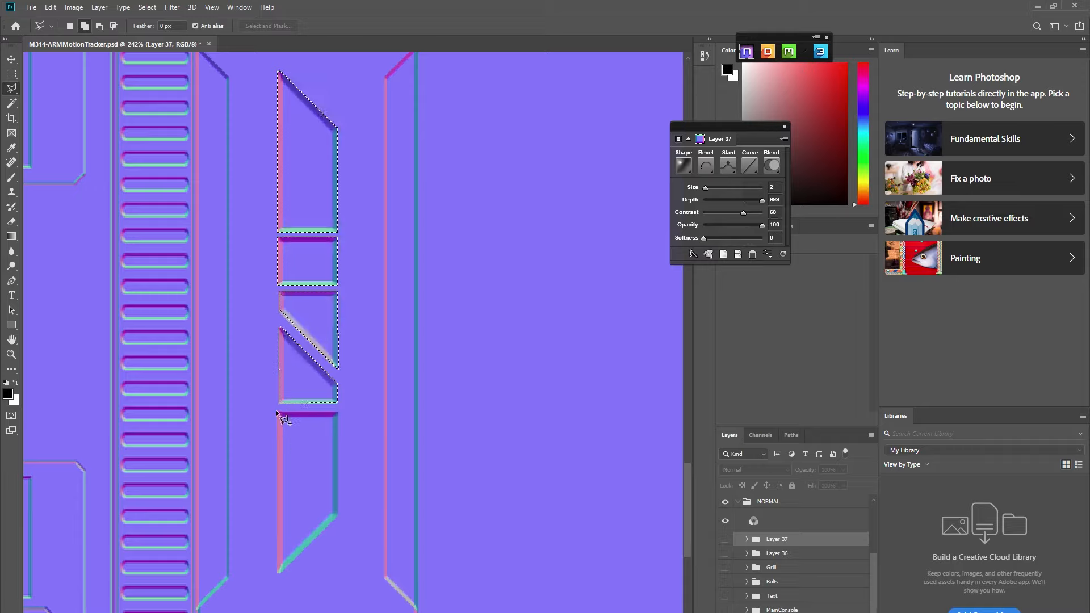
pyautogui.click(277, 574)
pyautogui.click(336, 516)
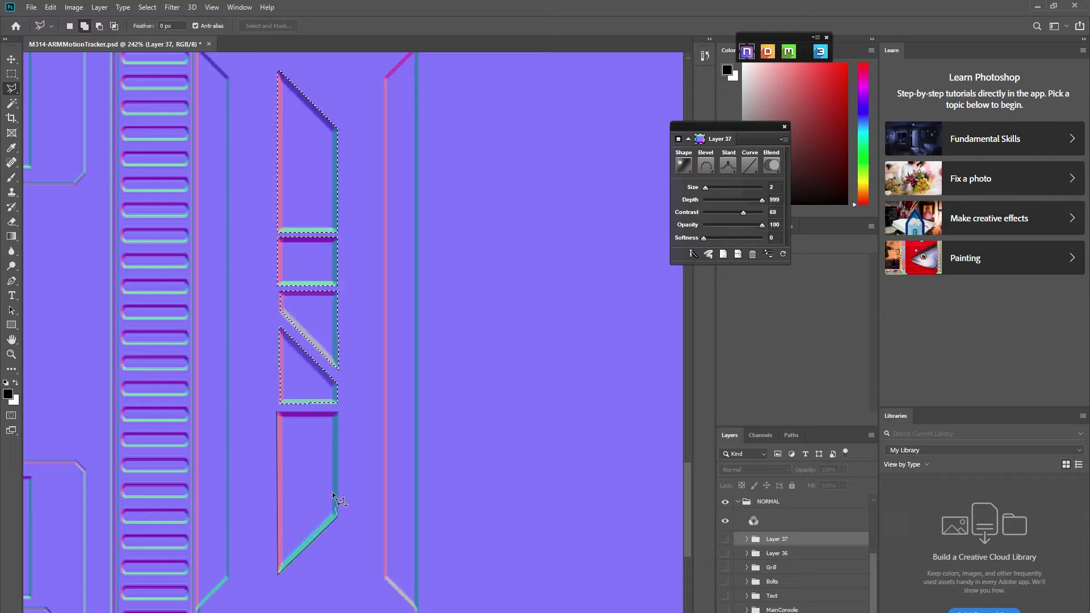
pyautogui.click(336, 410)
pyautogui.click(276, 411)
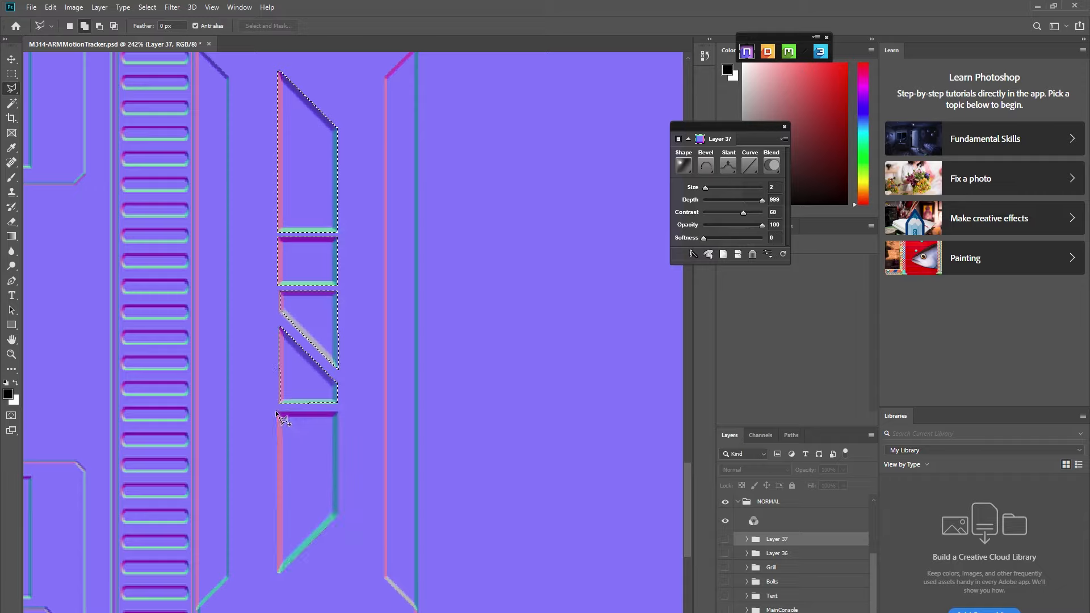
# Show the Layer 37 and Layer 36 groups, and convert the slot selection into an nDo bevel with Down slant and size 4
pyautogui.click(725, 540)
pyautogui.click(726, 553)
pyautogui.click(746, 206)
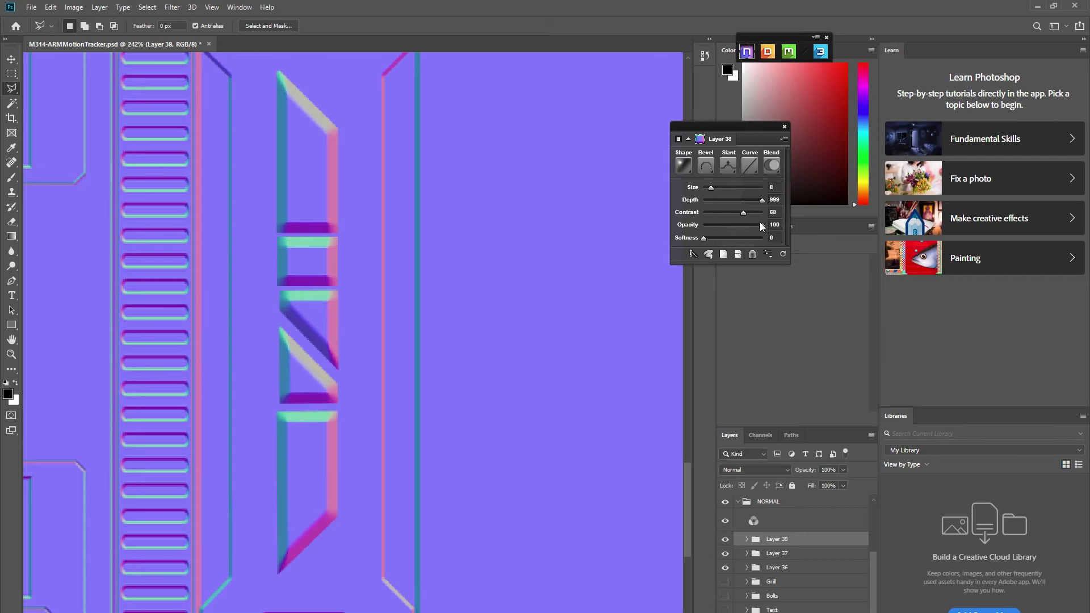
pyautogui.click(732, 170)
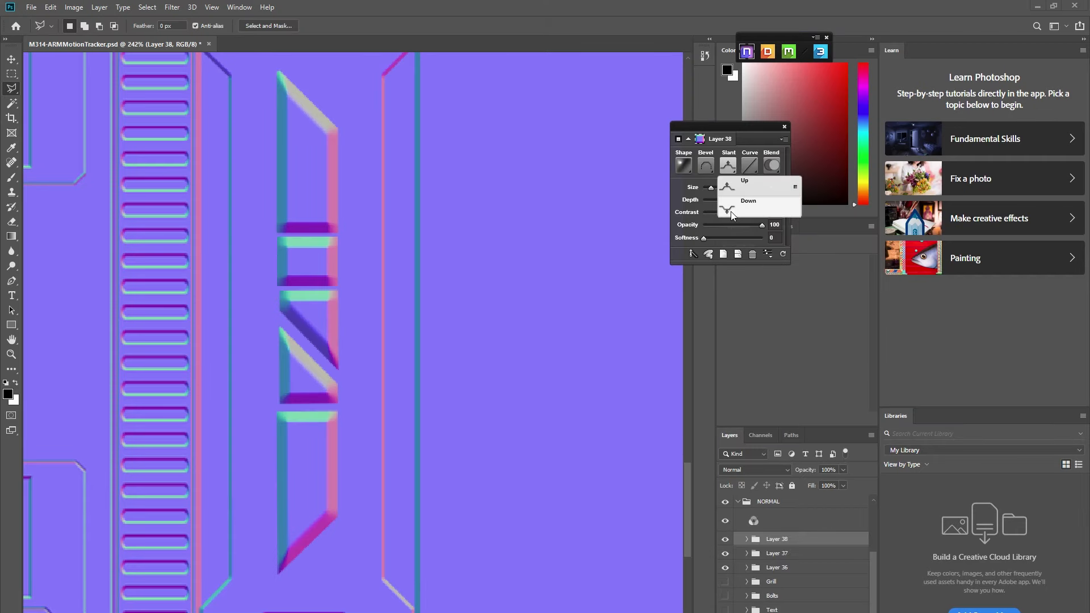
pyautogui.click(730, 215)
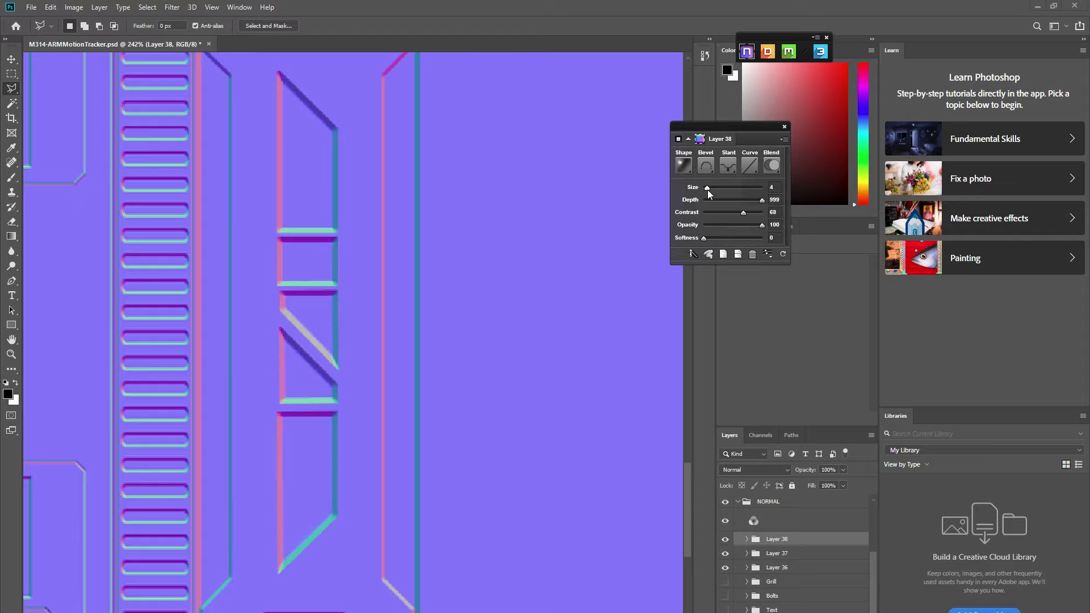
# Draw a small circular selection inside the side panel's upper-right corner with the Elliptical Marquee
pyautogui.scroll(-4, 388, 274)
pyautogui.scroll(2, 380, 151)
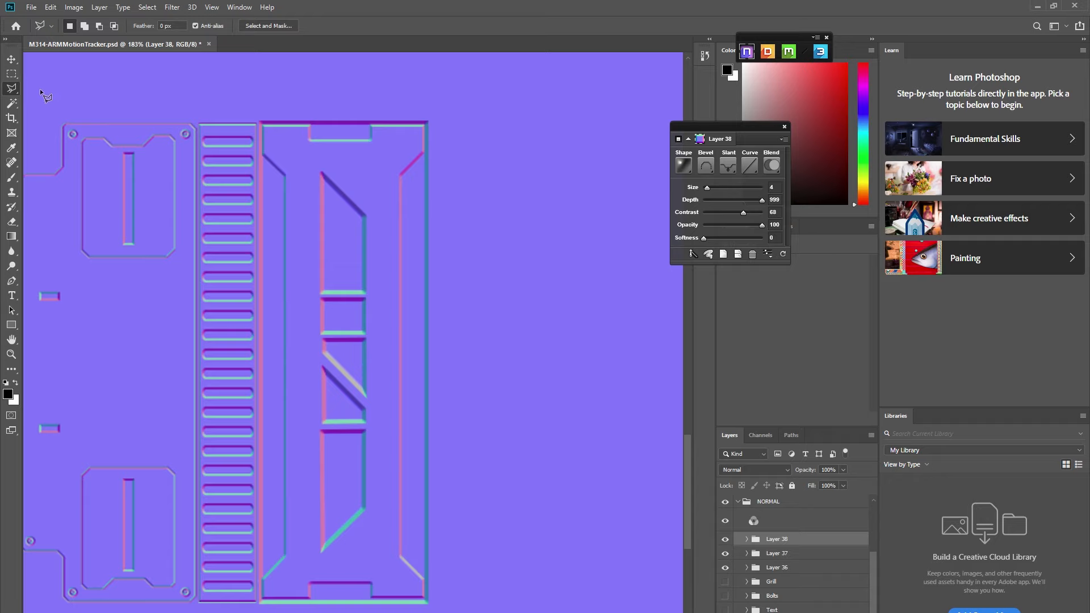
pyautogui.click(11, 73)
pyautogui.click(64, 86)
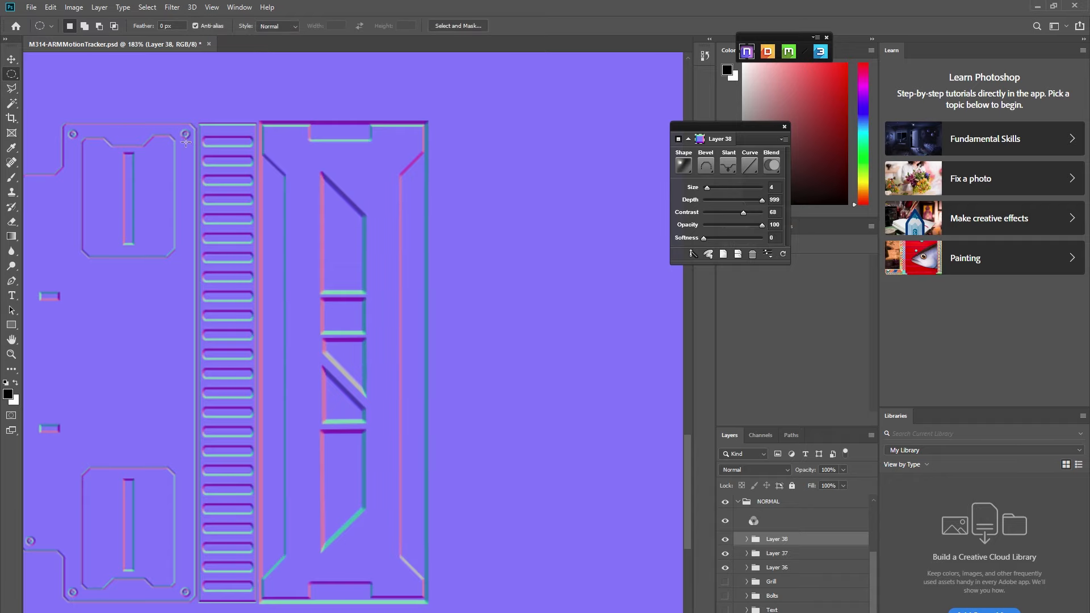
pyautogui.scroll(5, 397, 122)
pyautogui.moveTo(409, 116); pyautogui.dragTo(436, 143)
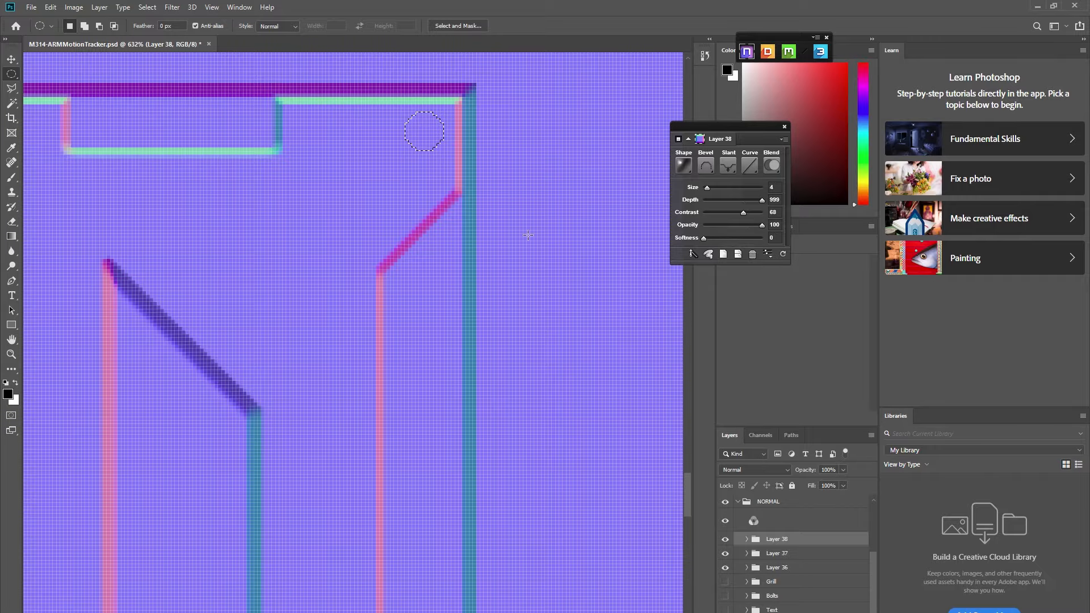
# Convert the circular selection into an nDo bolt layer with the Groove bevel and size 1
pyautogui.click(741, 210)
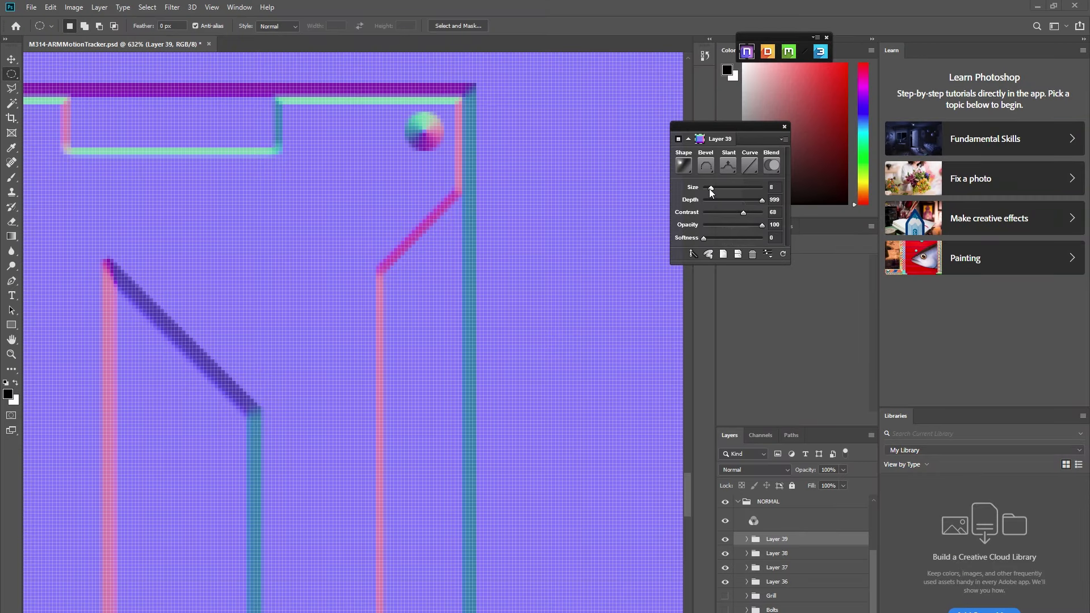
pyautogui.click(708, 166)
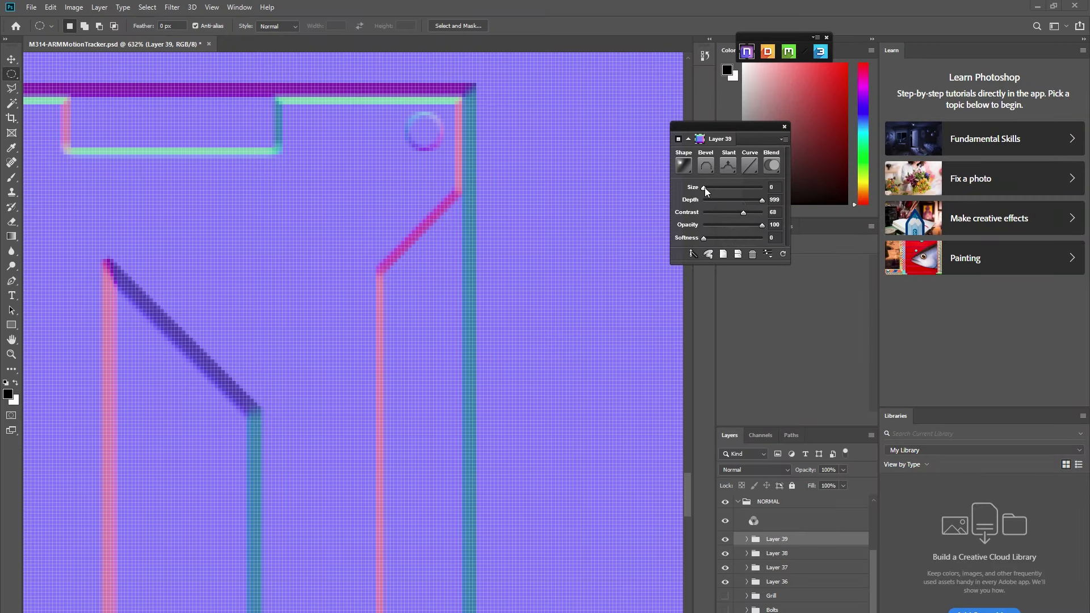
pyautogui.click(707, 165)
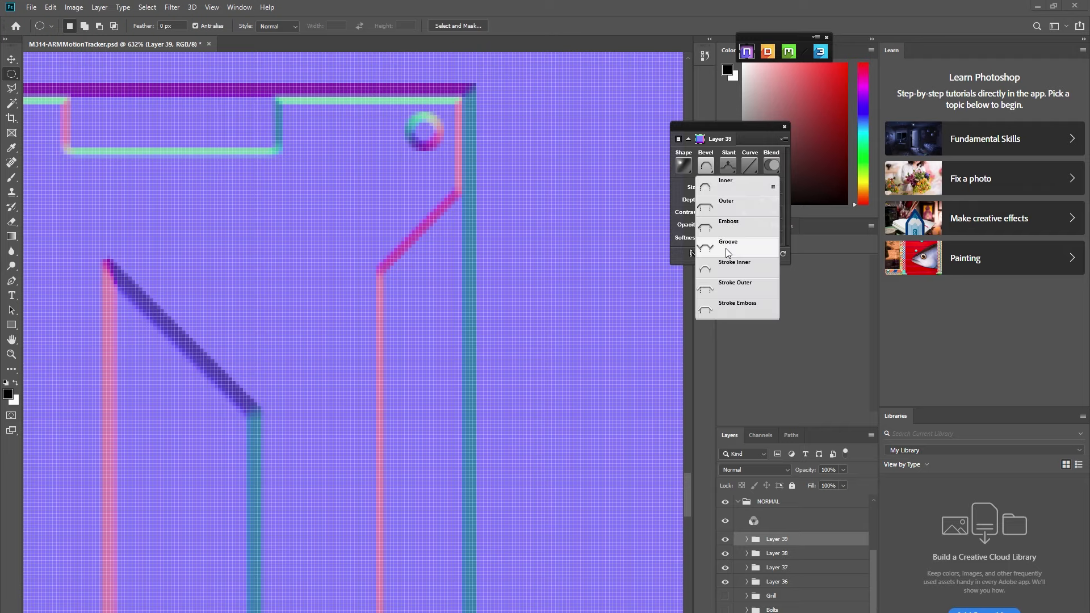
pyautogui.click(728, 250)
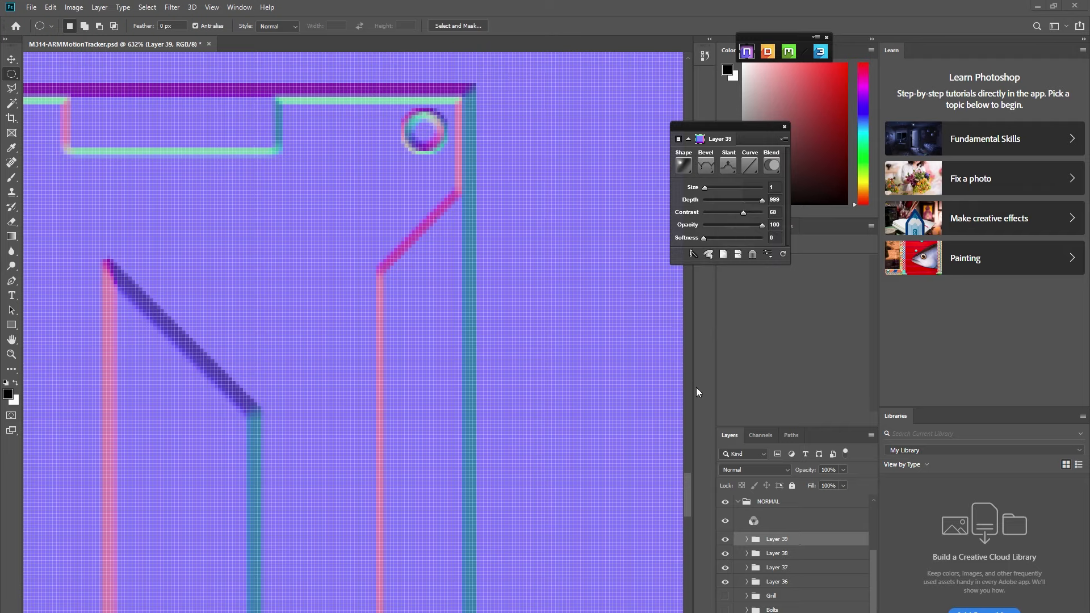
# Scale the side panel's new bolt down to about 8 px with Free Transform to match the neighbouring plate's bolts
pyautogui.scroll(-5, 463, 313)
pyautogui.scroll(3, 314, 274)
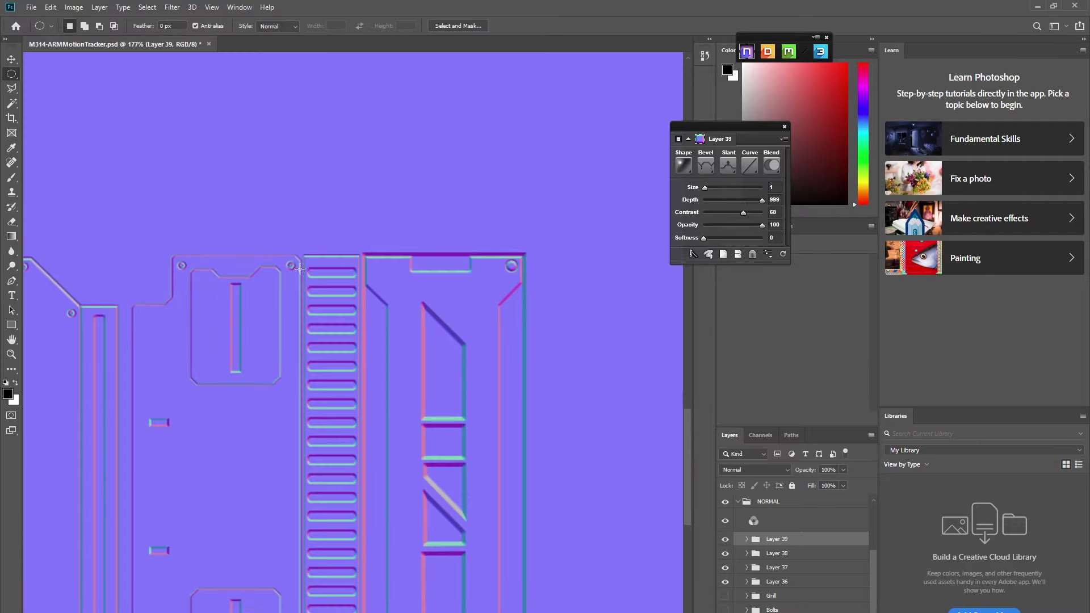
pyautogui.scroll(10, 590, 263)
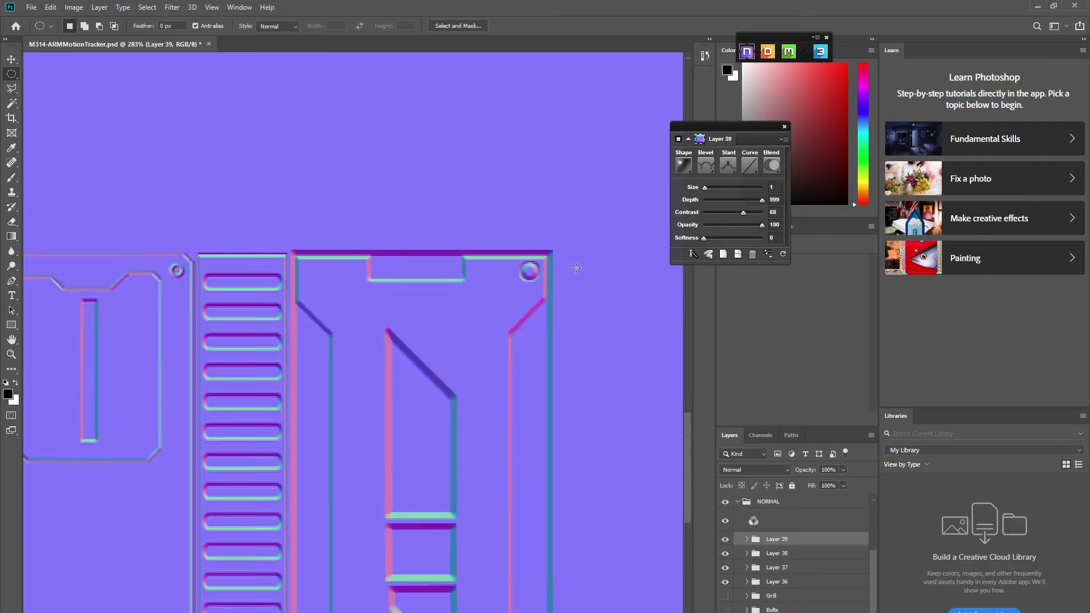
pyautogui.scroll(-8, 526, 269)
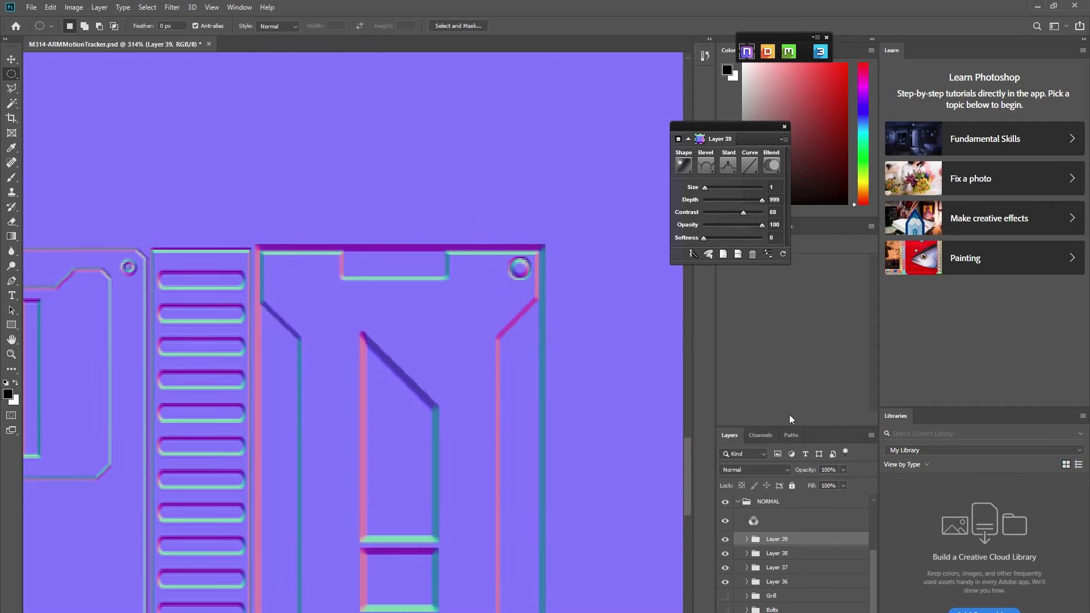
pyautogui.hotkey('ctrl', 't')
pyautogui.moveTo(532, 281); pyautogui.dragTo(528, 278)
pyautogui.press('Return')
pyautogui.hotkey('ctrl', 't')
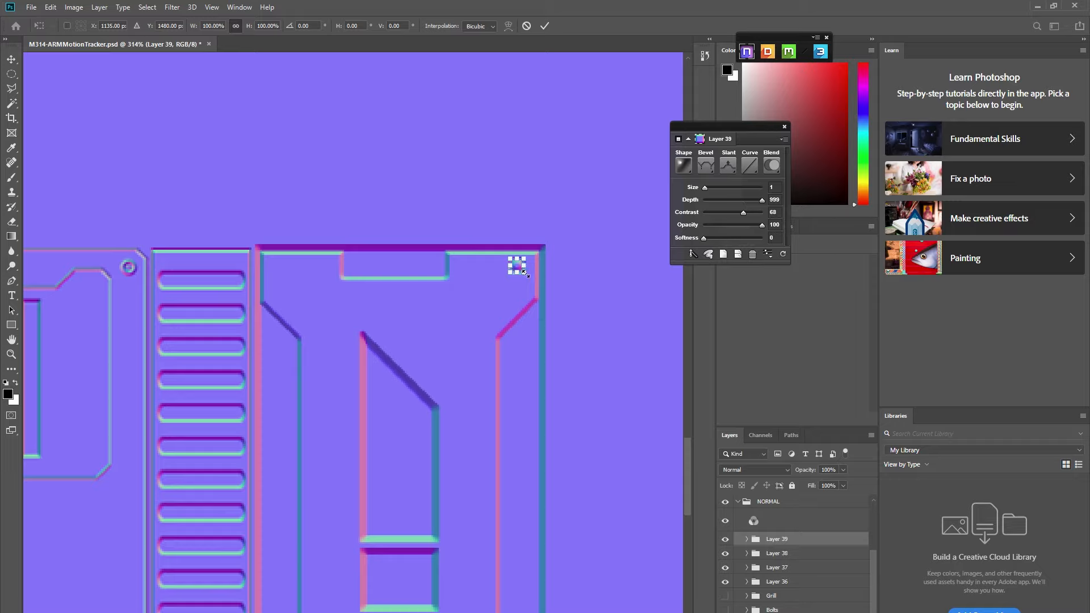
pyautogui.moveTo(525, 273); pyautogui.dragTo(524, 272)
pyautogui.press('Return')
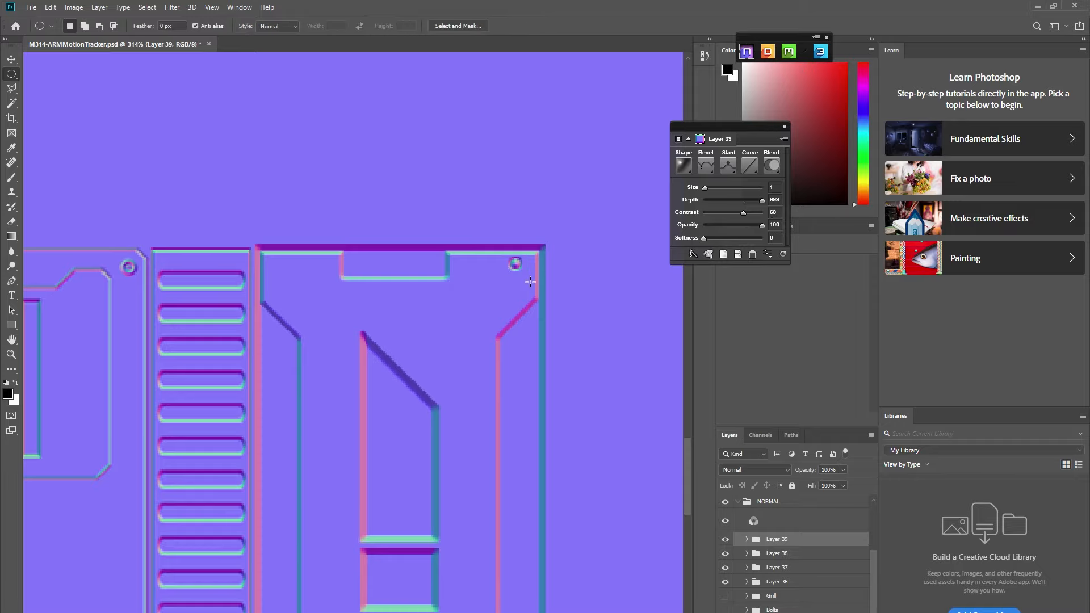
# Reposition the scaled bolt within the side panel's upper-right corner with the Move tool
pyautogui.click(12, 59)
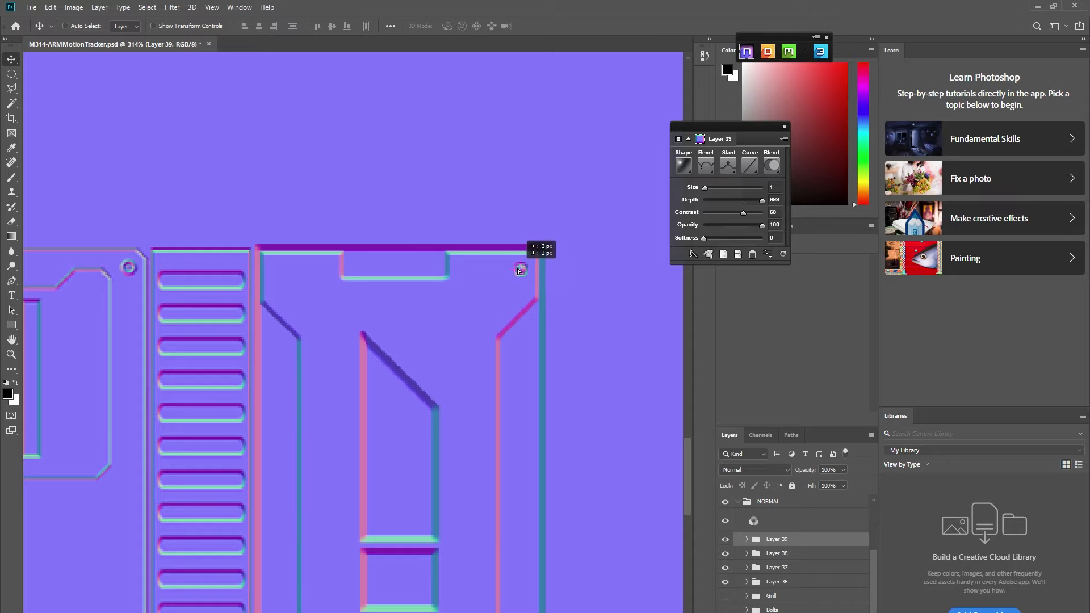
pyautogui.moveTo(520, 270); pyautogui.dragTo(518, 261)
pyautogui.scroll(5, 515, 265)
pyautogui.scroll(-6, 509, 296)
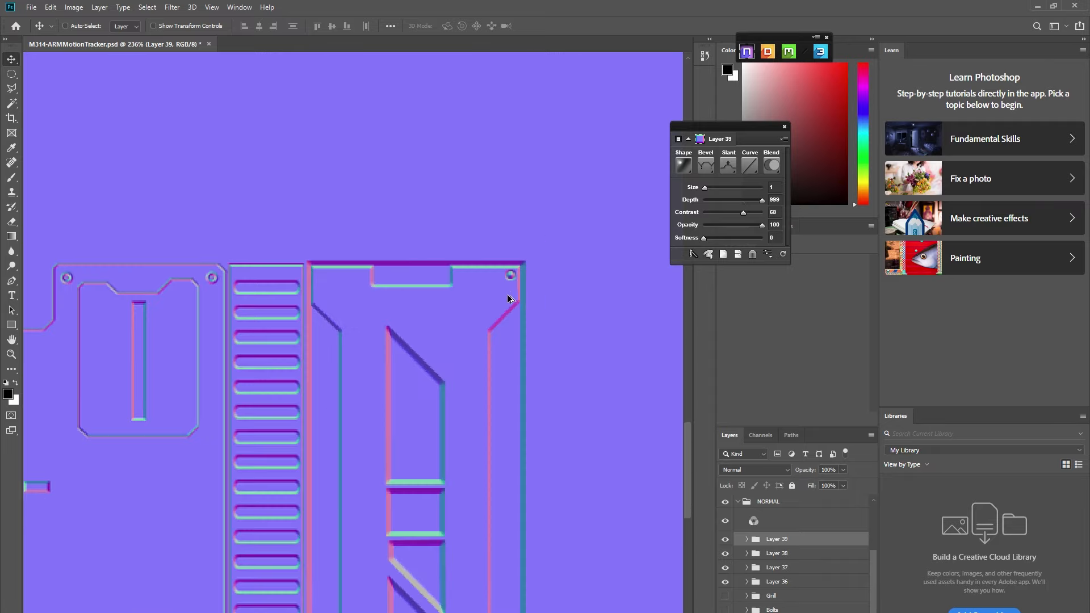
# Merge the Layer 39 group and duplicate the bolt straight across to the side panel's upper-left corner
pyautogui.rightClick(815, 549)
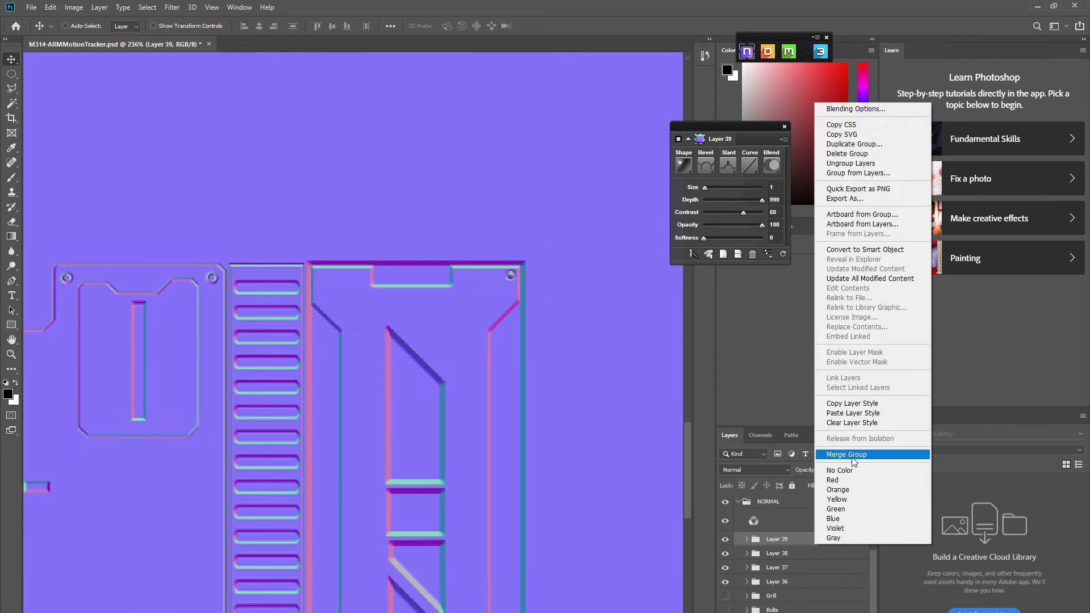
pyautogui.click(835, 454)
pyautogui.scroll(1, 535, 286)
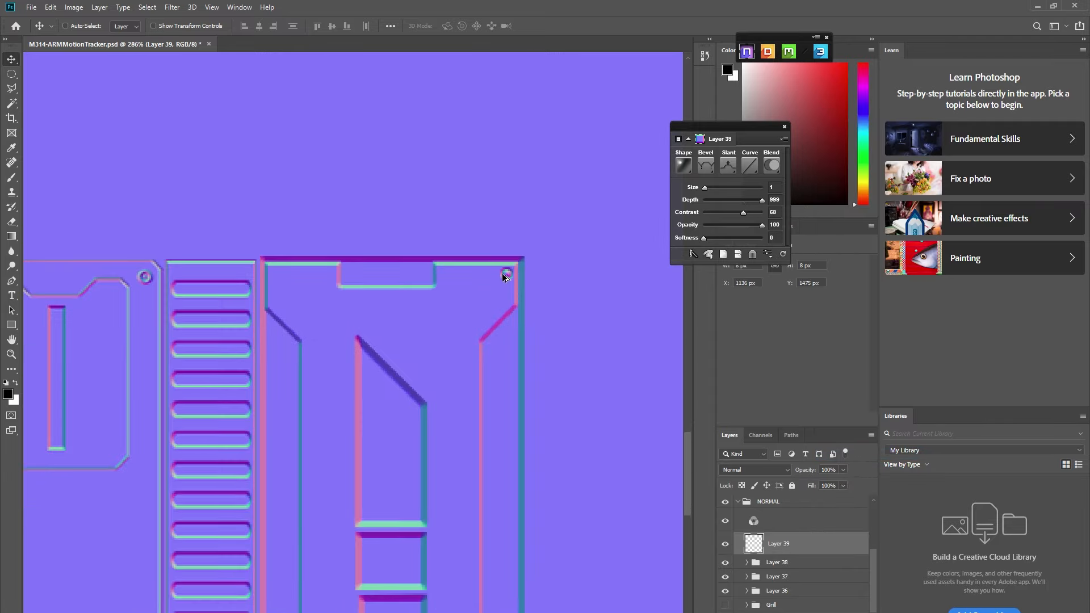
pyautogui.moveTo(507, 274); pyautogui.dragTo(280, 275)
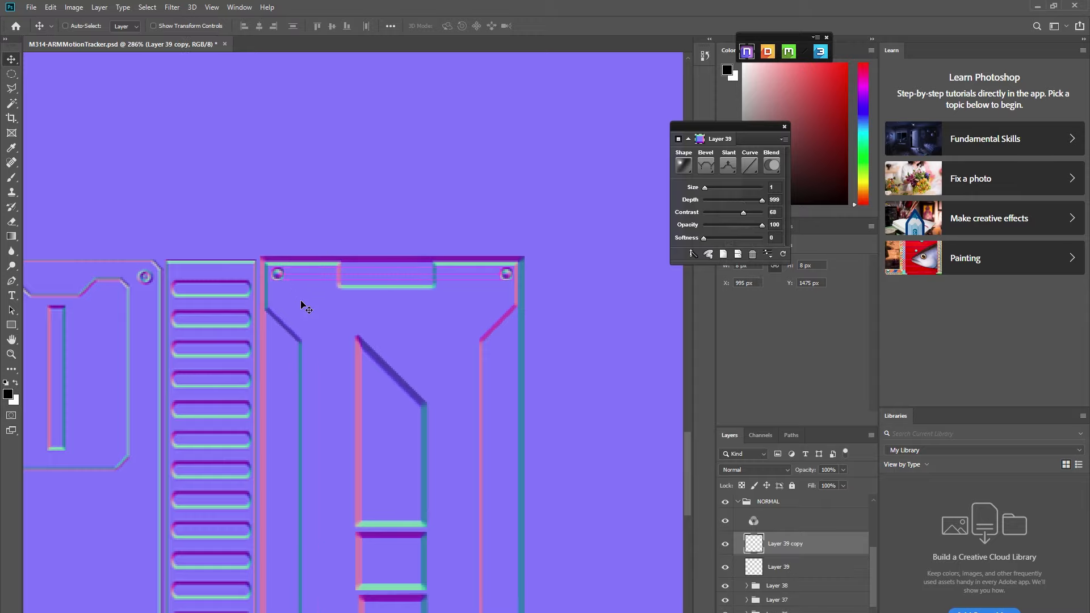
# Duplicate the bolt into both lower corners of the side panel
pyautogui.scroll(-4, 365, 333)
pyautogui.moveTo(316, 307); pyautogui.dragTo(513, 591)
pyautogui.scroll(3, 326, 599)
pyautogui.scroll(4, 307, 606)
pyautogui.scroll(-5, 314, 582)
pyautogui.scroll(-5, 517, 562)
pyautogui.scroll(-3, 516, 561)
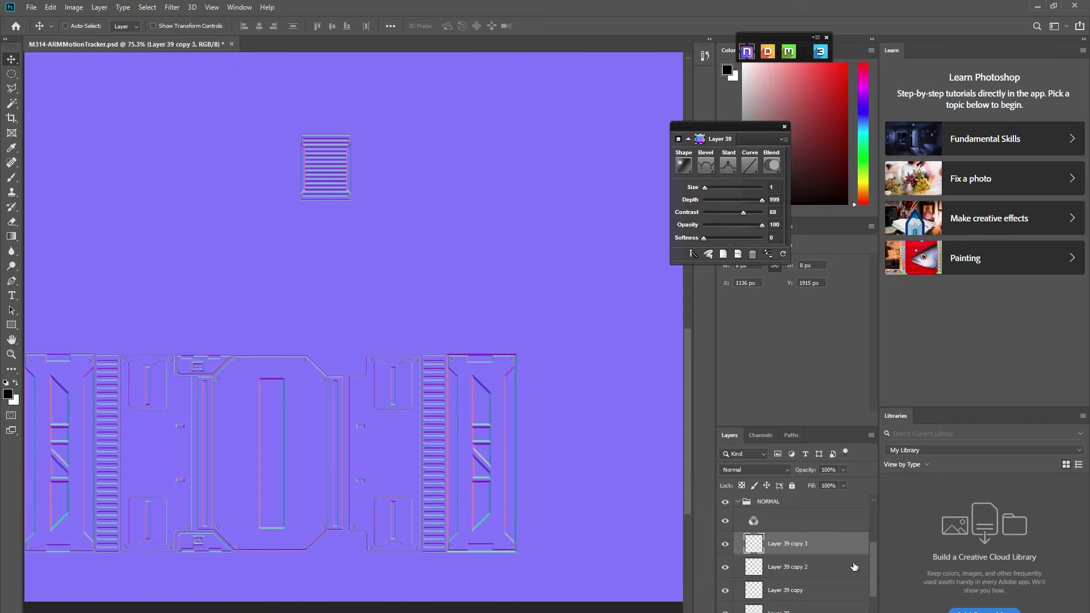
# Merge the four bolt layers, from Layer 39 to Layer 39 copy 3, into one layer
pyautogui.keyDown('shift'); pyautogui.click(794, 607); pyautogui.keyUp('shift')
pyautogui.rightClick(794, 607)
pyautogui.click(852, 471)
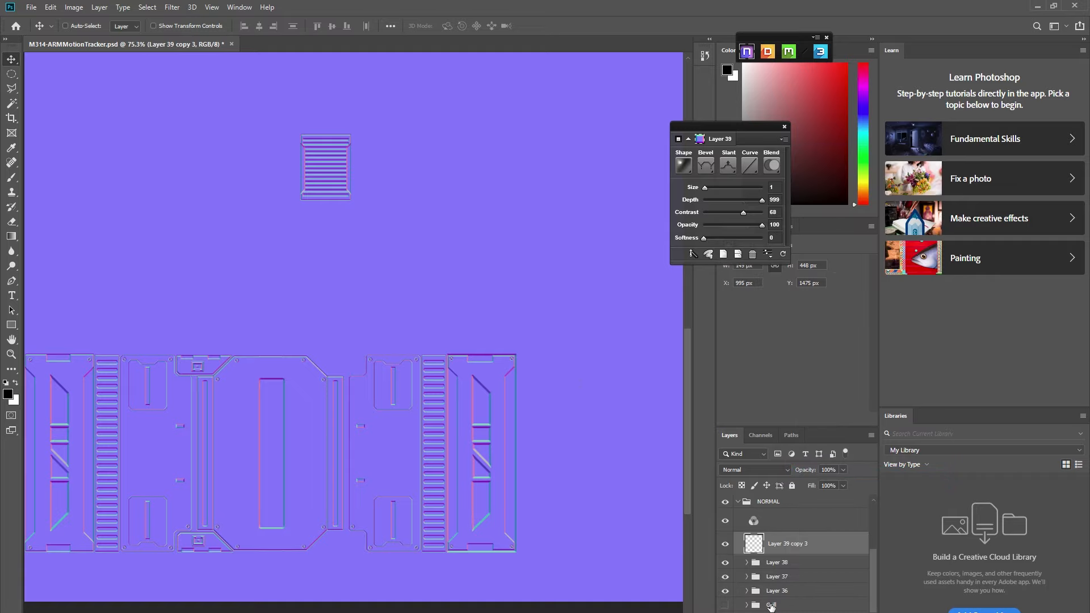
# Merge the bolt layer with the Layer 38, 37 and 36 groups, and put the result in a group named ArmPatern
pyautogui.keyDown('shift'); pyautogui.click(771, 606); pyautogui.keyUp('shift')
pyautogui.rightClick(778, 605)
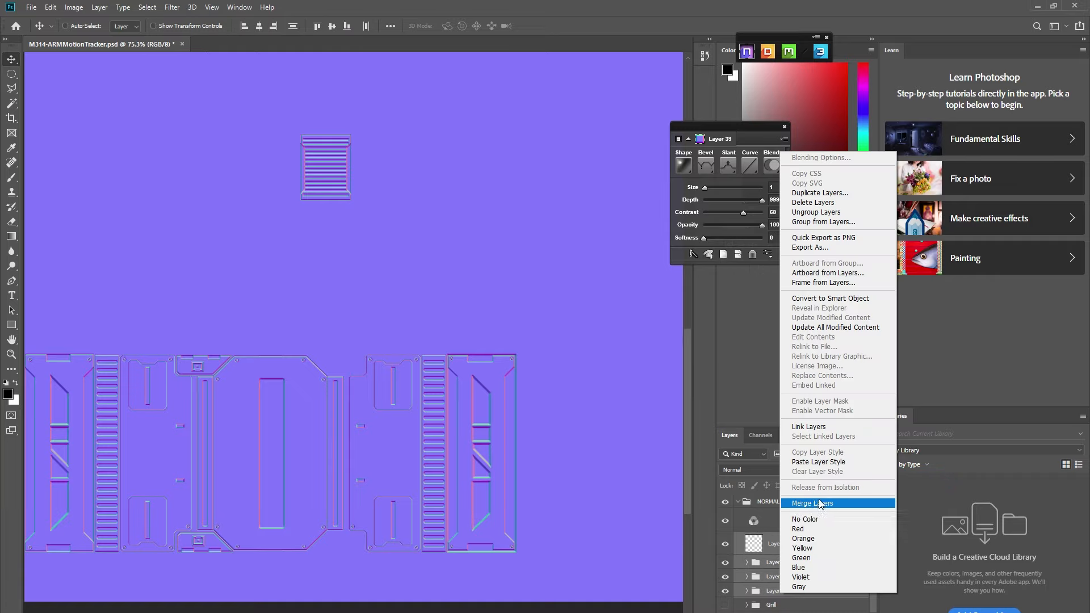
pyautogui.click(820, 504)
pyautogui.hotkey('ctrl', 'g')
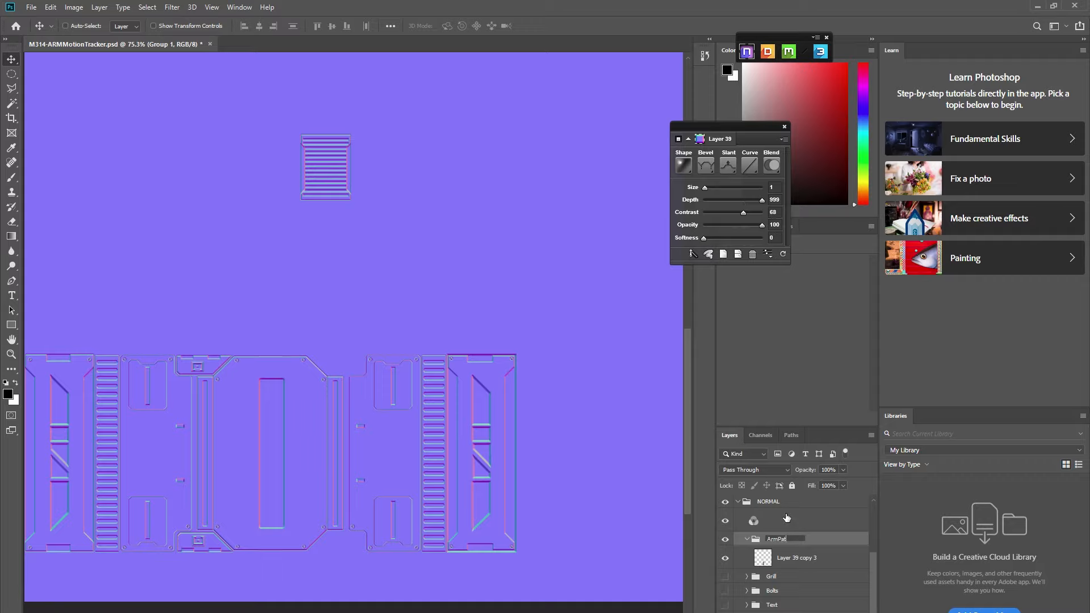
pyautogui.press('Return')
# Select the full-height grill strip beside the side panel with the Rectangular Marquee
pyautogui.scroll(5, 448, 406)
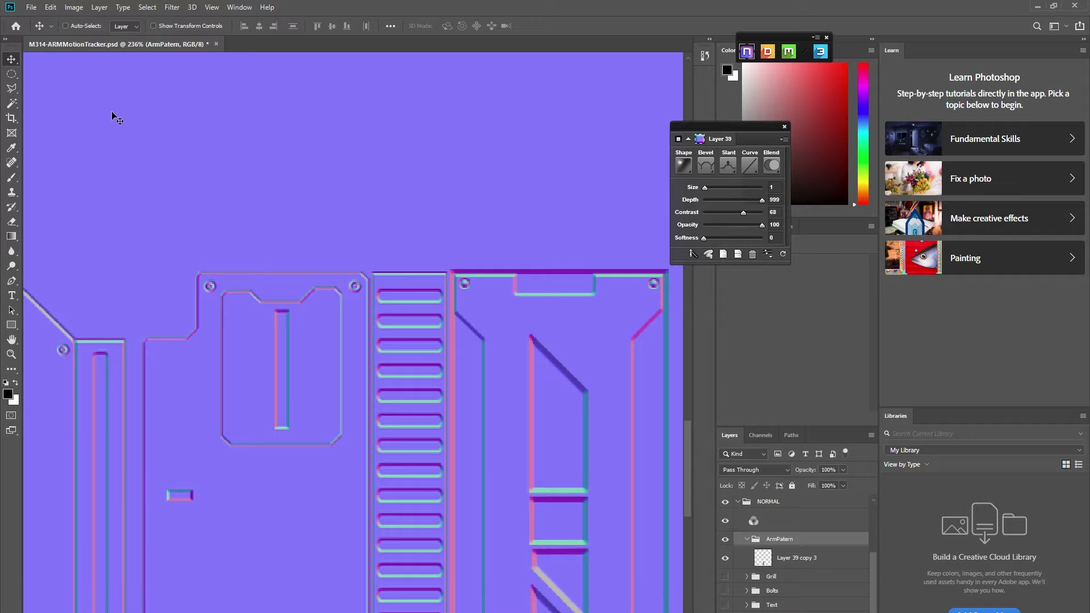
pyautogui.moveTo(12, 74); pyautogui.dragTo(60, 74)
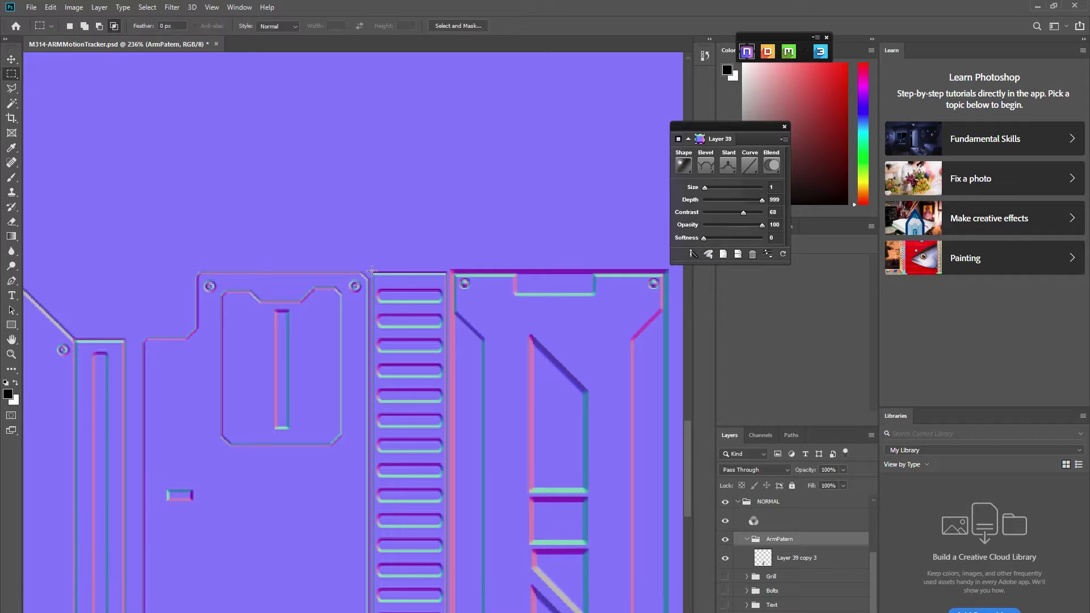
pyautogui.moveTo(372, 272); pyautogui.dragTo(448, 558)
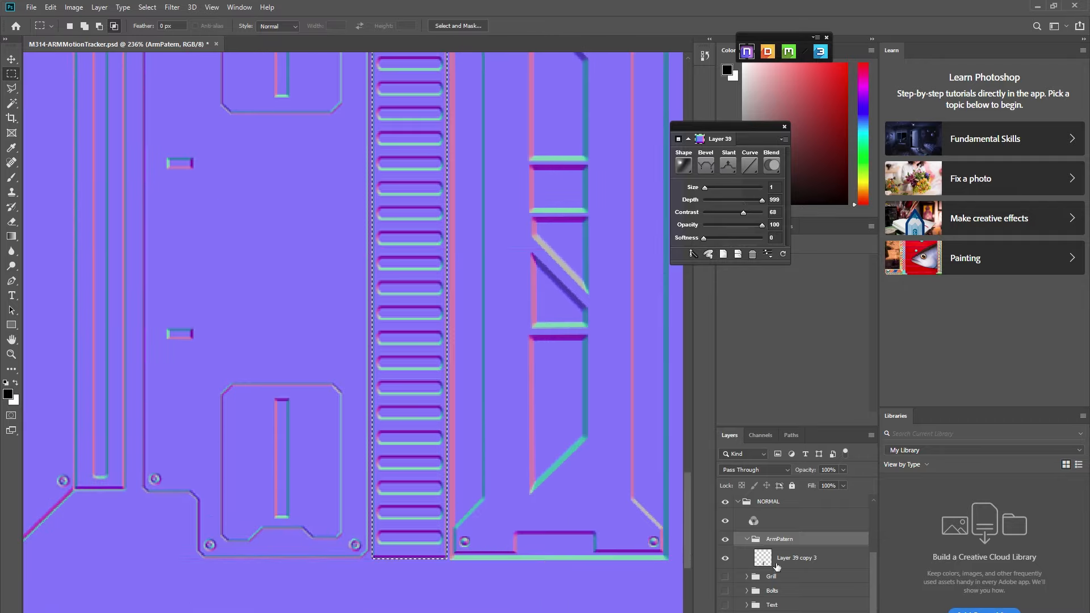
# Collapse the ArmPatern group and convert the strip selection into an nDo layer with the Groove bevel and size 2
pyautogui.click(746, 540)
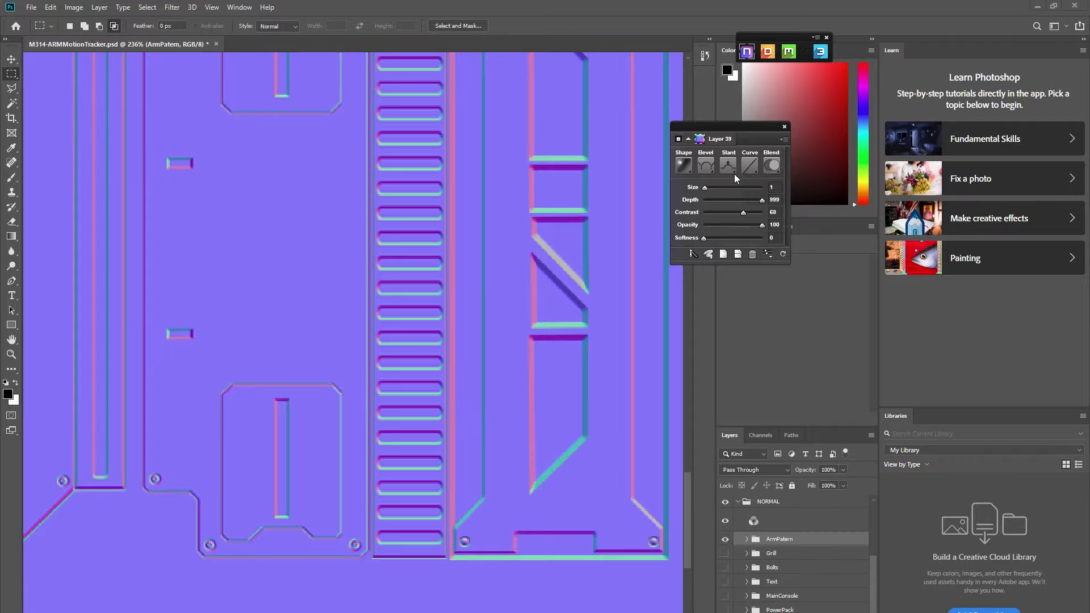
pyautogui.click(734, 189)
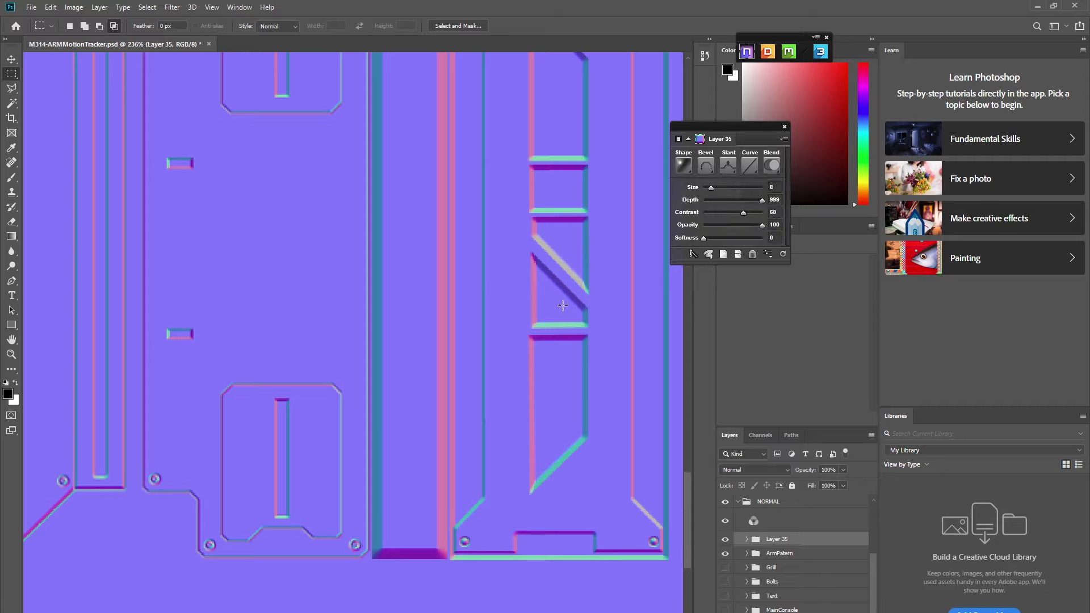
pyautogui.click(712, 174)
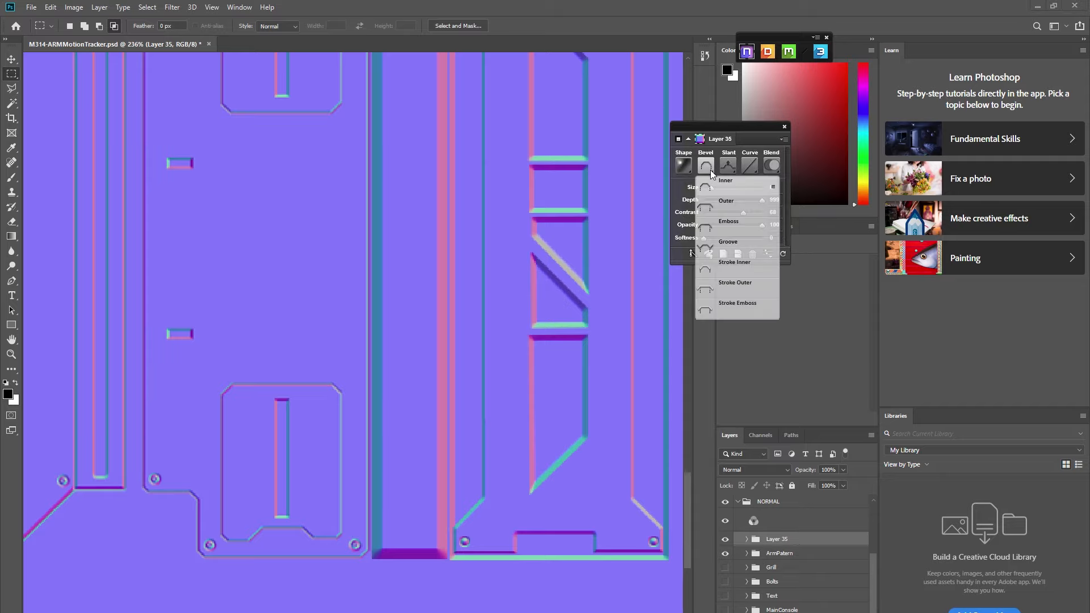
pyautogui.click(746, 252)
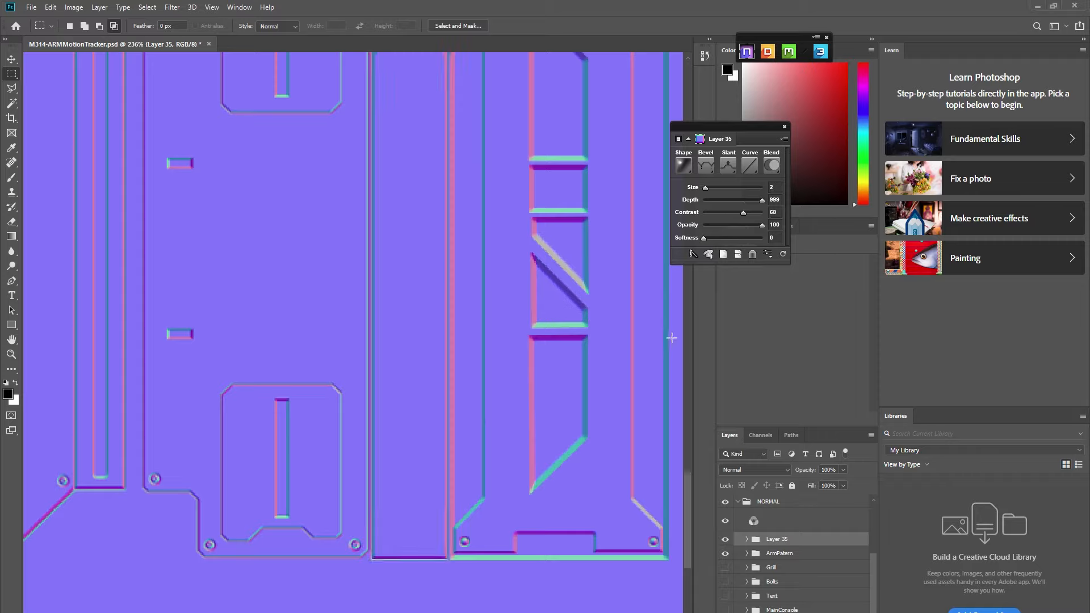
# Draw a small circular selection near the strip's upper-left corner with the Elliptical Marquee for the first grill slot's rounded end
pyautogui.scroll(3, 426, 230)
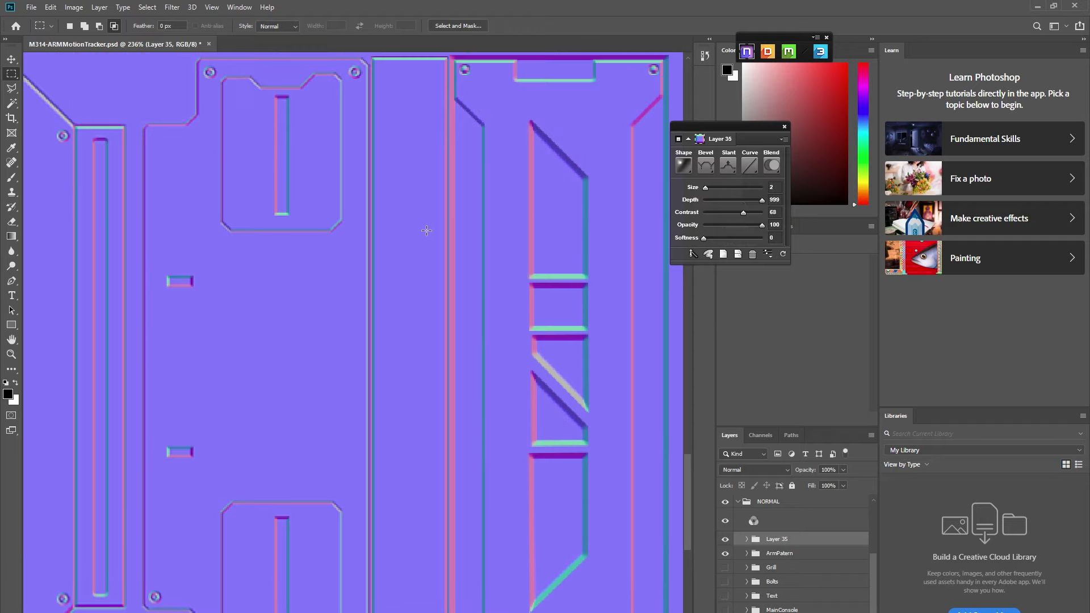
pyautogui.rightClick(18, 75)
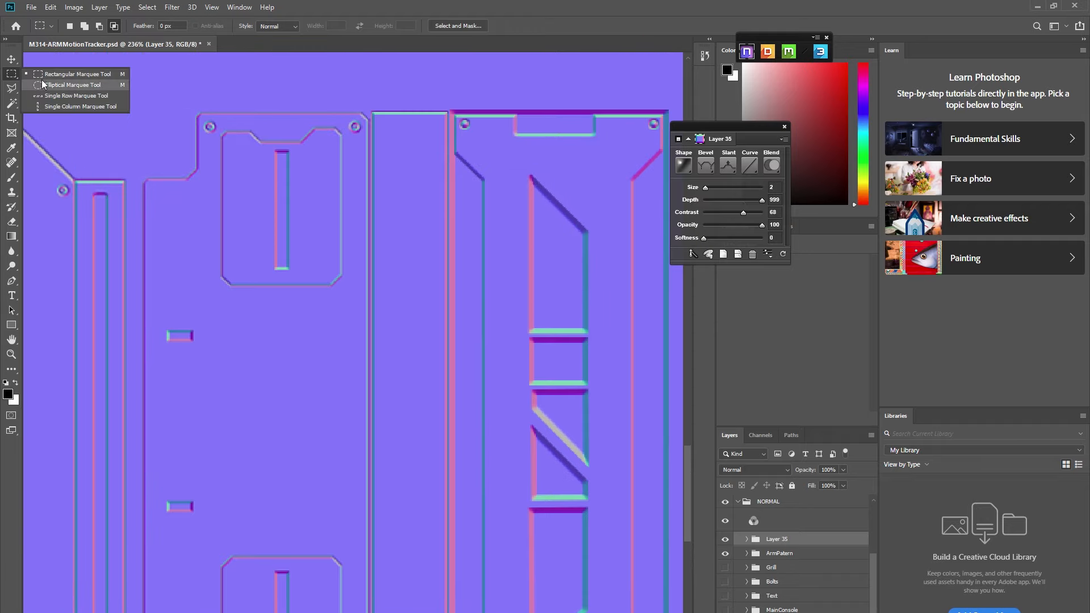
pyautogui.click(51, 84)
pyautogui.scroll(4, 390, 134)
pyautogui.moveTo(348, 93); pyautogui.dragTo(388, 125)
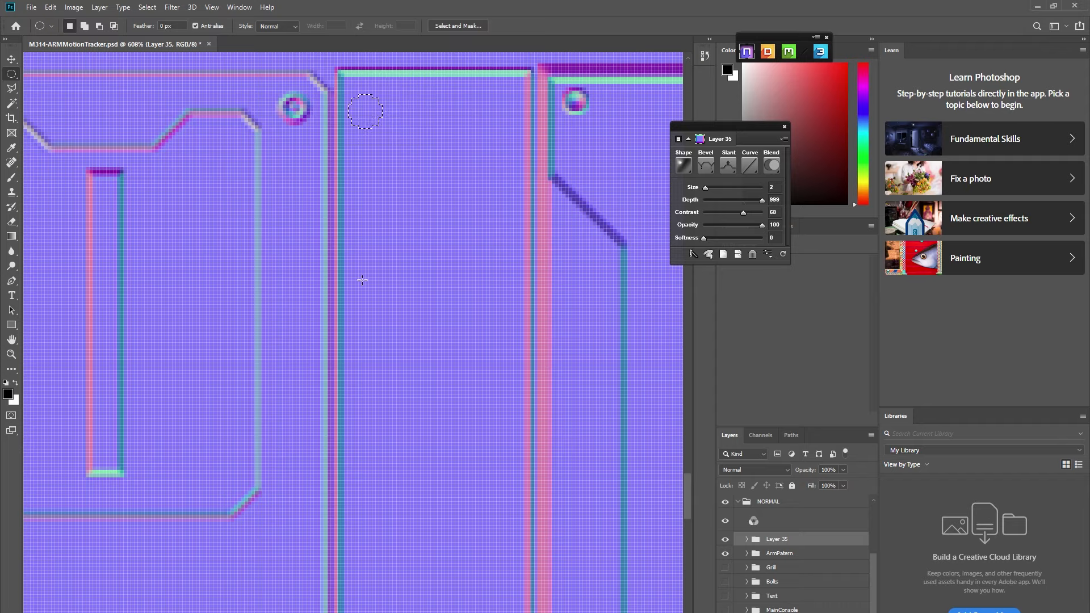
# Extend the circular selection rightward by adding a 10 px high rectangle from its centre with the Rectangular Marquee
pyautogui.rightClick(13, 74)
pyautogui.click(51, 75)
pyautogui.scroll(2, 371, 111)
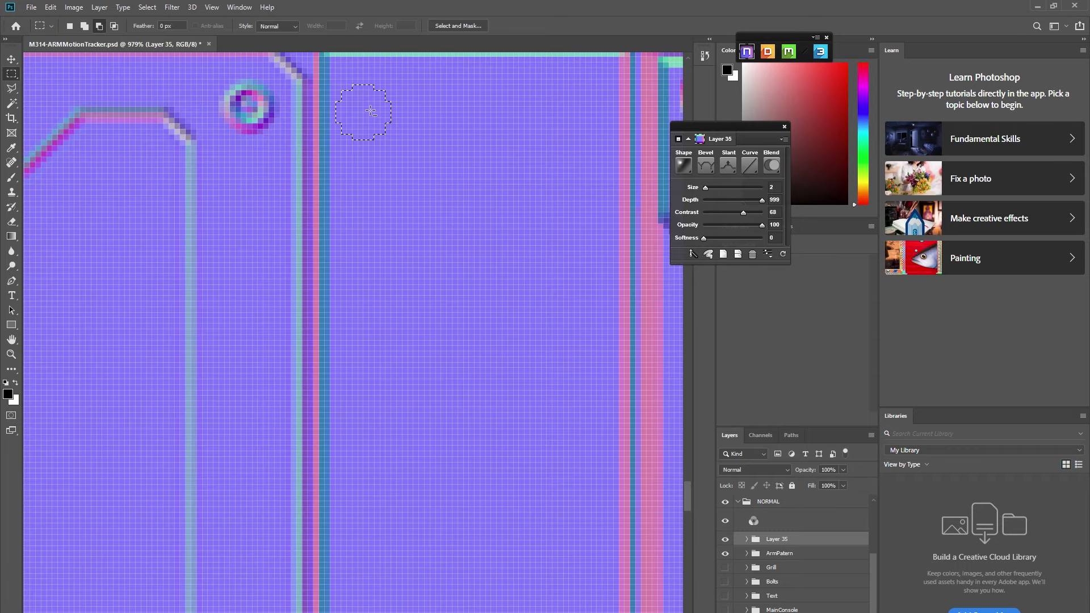
pyautogui.scroll(2, 371, 111)
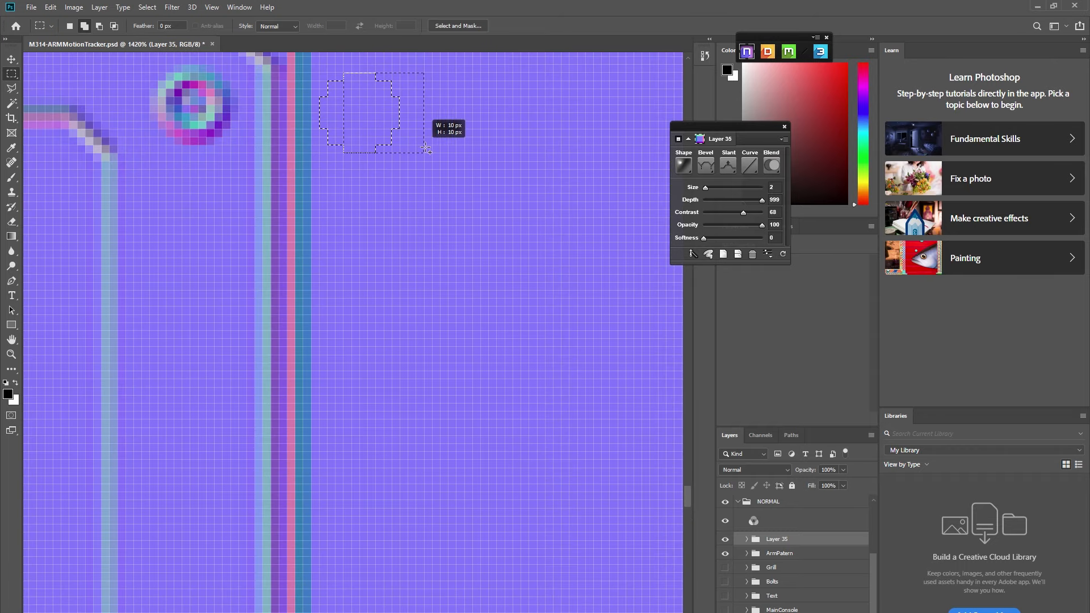
pyautogui.moveTo(425, 149); pyautogui.dragTo(552, 152)
pyautogui.scroll(-2, 542, 179)
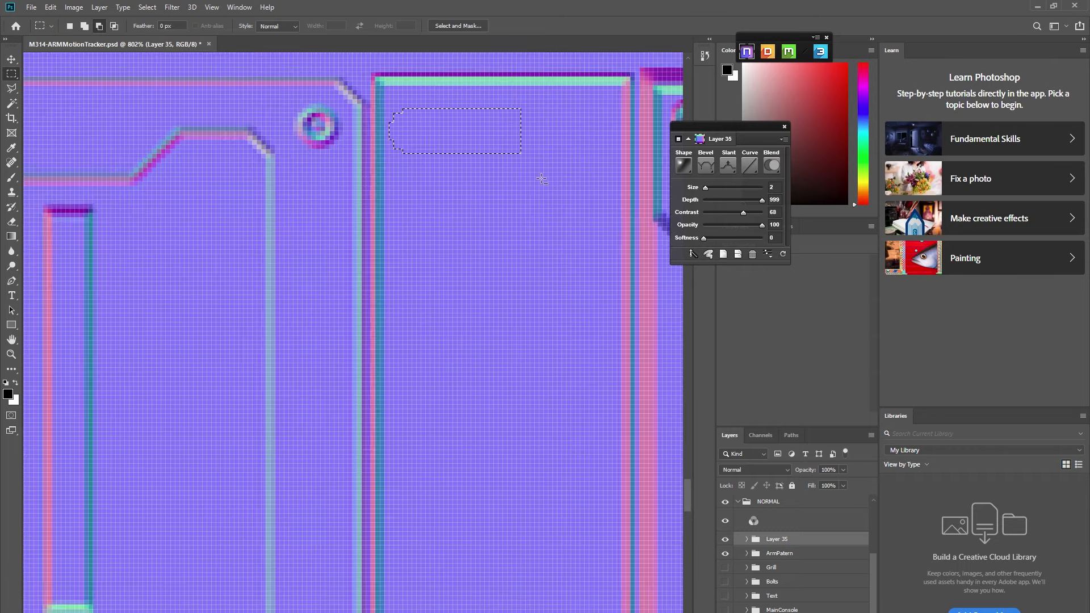
pyautogui.scroll(-3, 542, 179)
pyautogui.scroll(3, 540, 178)
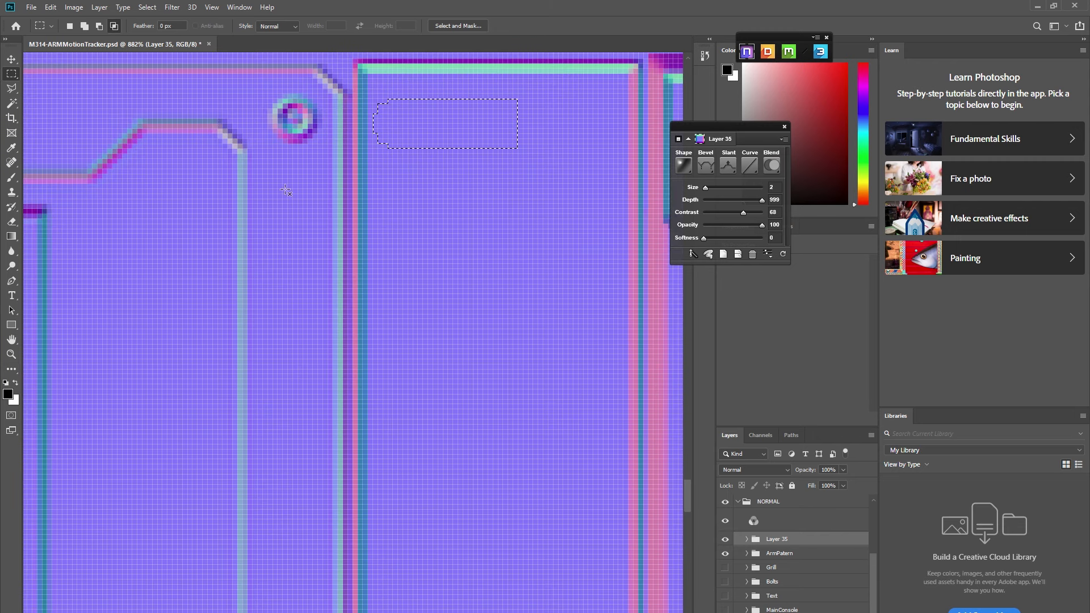
# Create a new layer, fill the half-slot selection with black, and place the layer above the NORMAL group
pyautogui.hotkey('ctrl', 'shift', 'n')
pyautogui.press('Return')
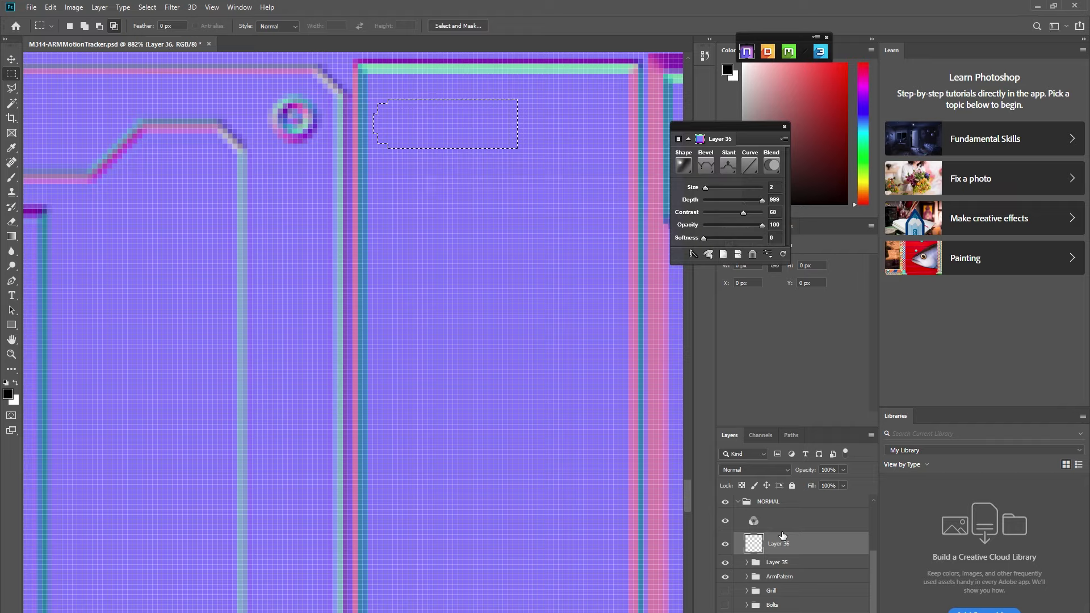
pyautogui.hotkey('alt', 'BackSpace')
pyautogui.moveTo(783, 540); pyautogui.dragTo(809, 510)
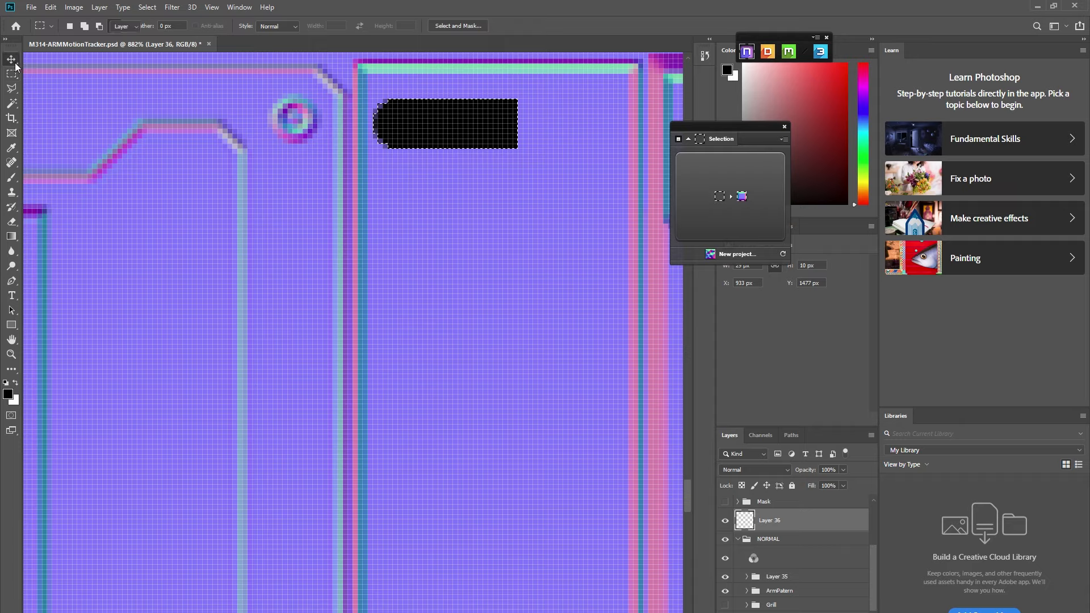
# Duplicate the black half-slot to its right and flip the copy so its rounded end faces right
pyautogui.press('v')
pyautogui.moveTo(423, 142); pyautogui.dragTo(504, 141)
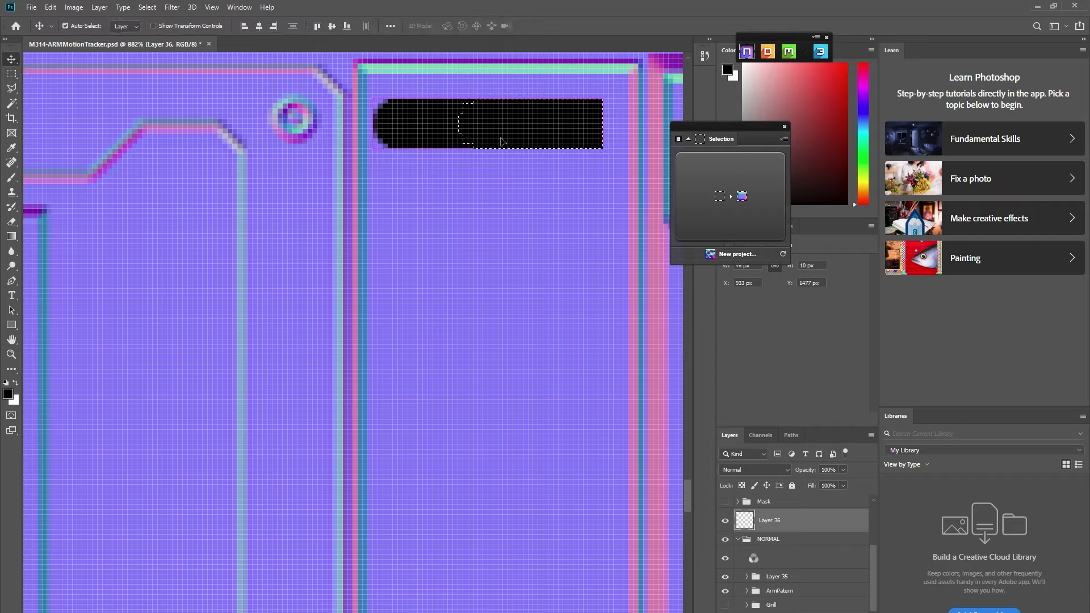
pyautogui.hotkey('ctrl', 't')
pyautogui.rightClick(500, 138)
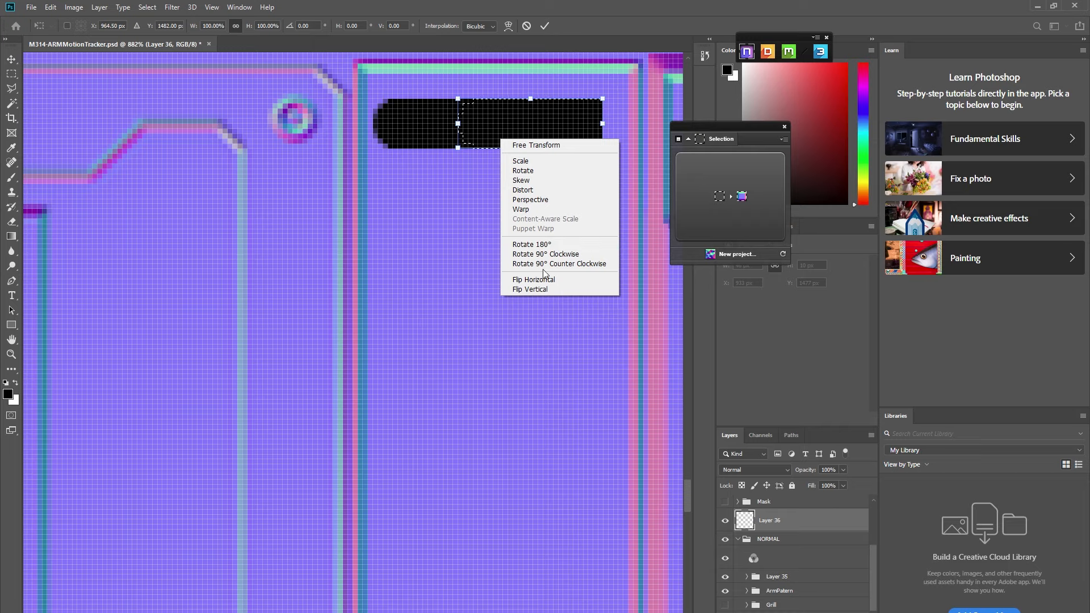
pyautogui.click(539, 291)
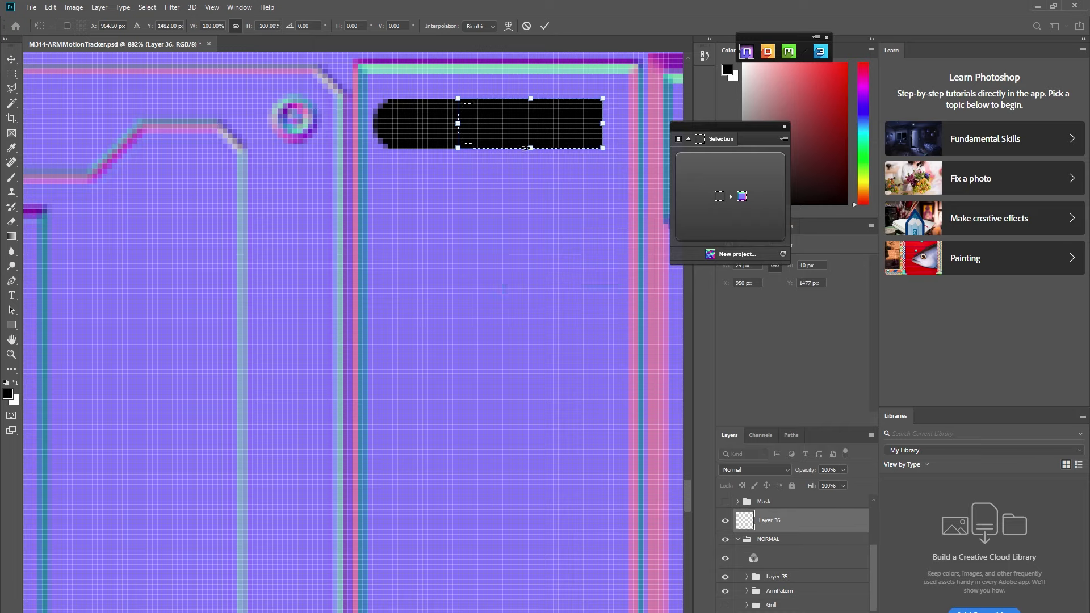
pyautogui.rightClick(501, 121)
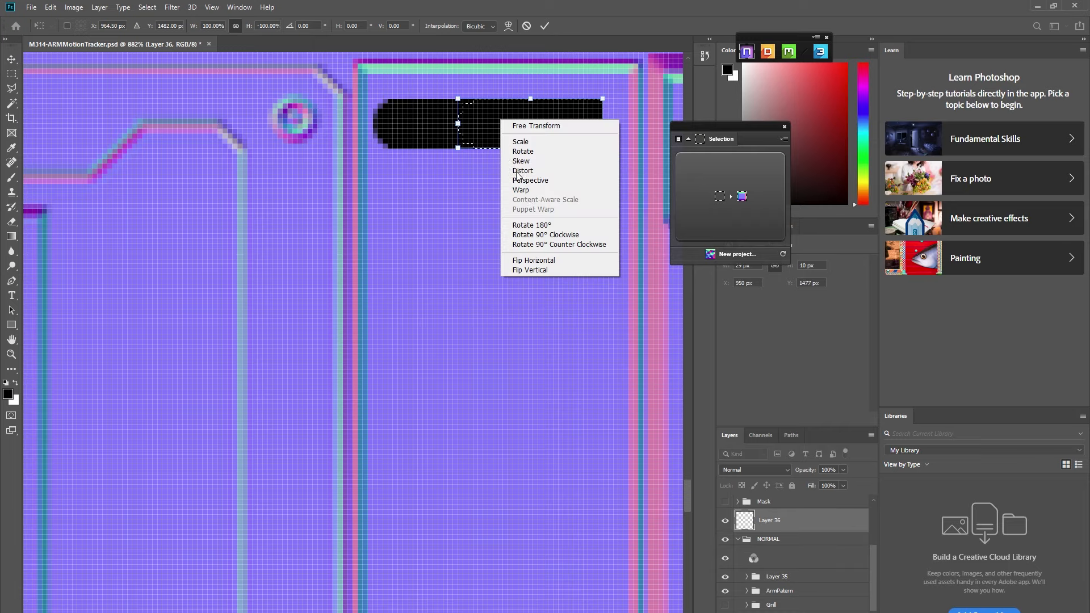
pyautogui.click(534, 260)
pyautogui.press('Return')
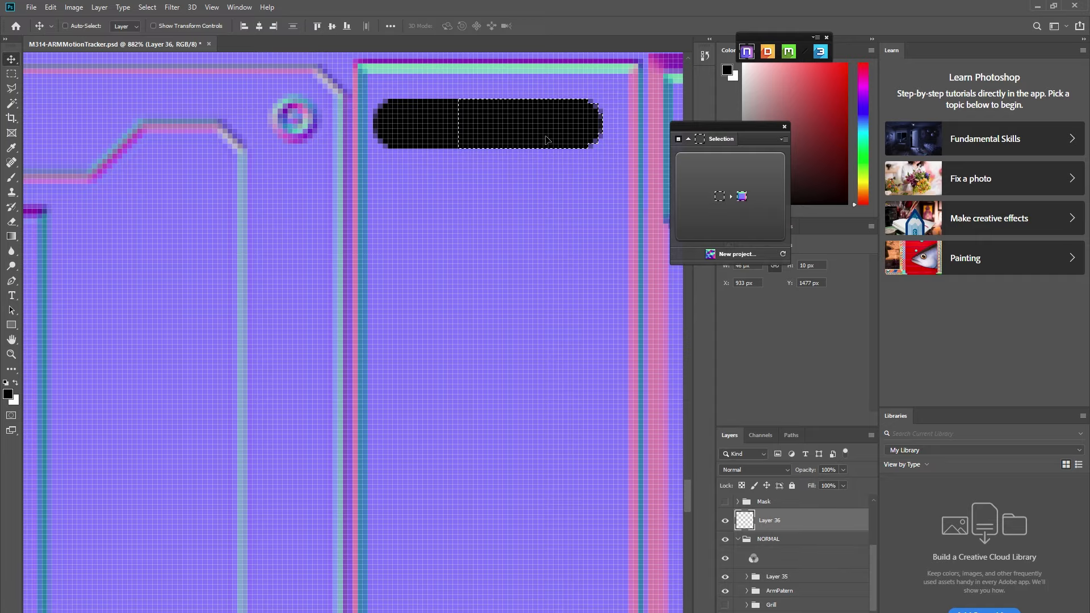
# Shift the mirrored half rightward to lengthen the rounded slot to about 50 px, and deselect it
pyautogui.moveTo(549, 138); pyautogui.dragTo(570, 138)
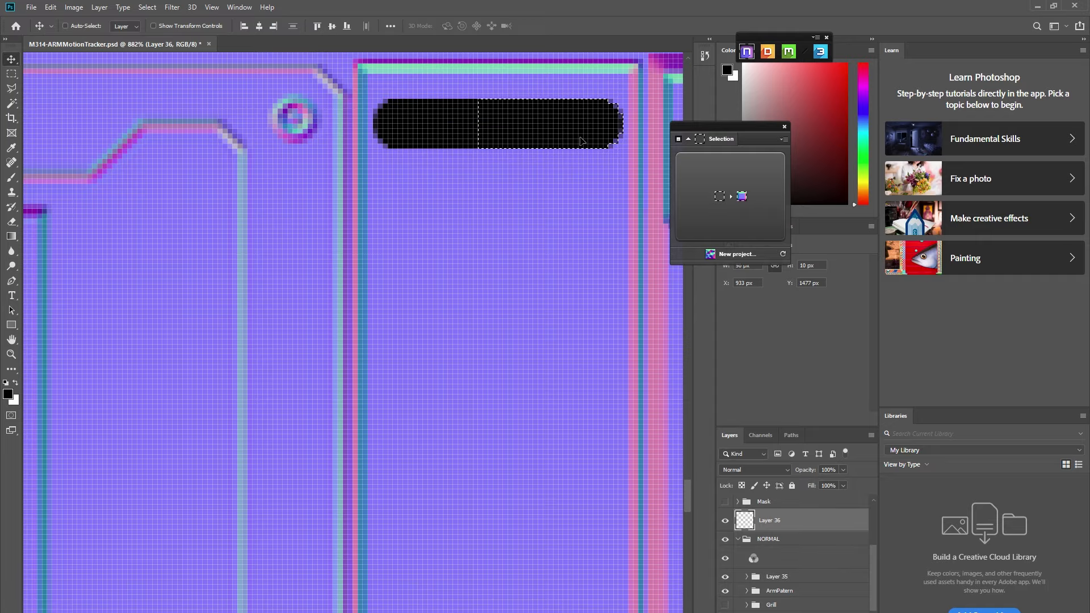
pyautogui.hotkey('ctrl', 'd')
pyautogui.scroll(-3, 533, 255)
pyautogui.scroll(-2, 576, 238)
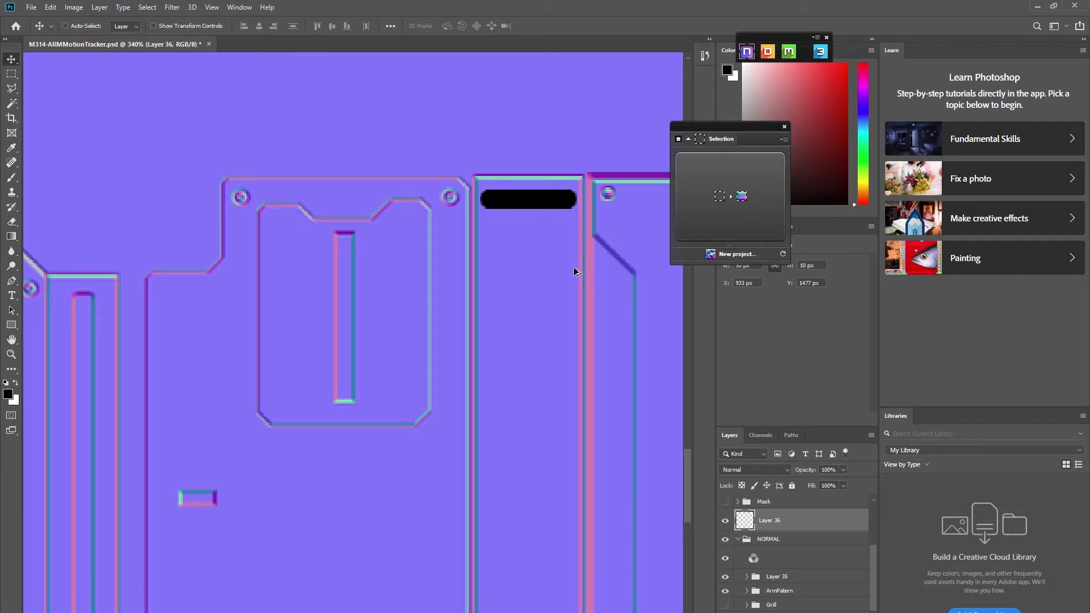
pyautogui.scroll(3, 540, 248)
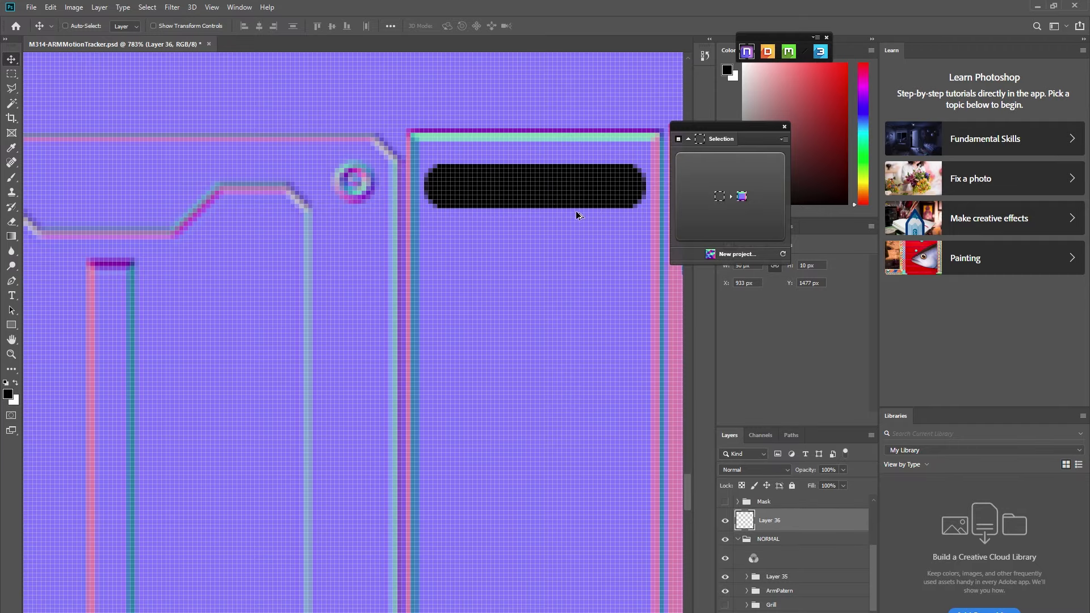
# Load the black slot as a selection, delete its layer, and convert the selection into an nDo layer above Layer 35
pyautogui.scroll(-2, 577, 214)
pyautogui.keyDown('ctrl'); pyautogui.click(742, 520); pyautogui.keyUp('ctrl')
pyautogui.moveTo(798, 526); pyautogui.dragTo(867, 612)
pyautogui.click(788, 552)
pyautogui.hotkey('ctrl', 'd')
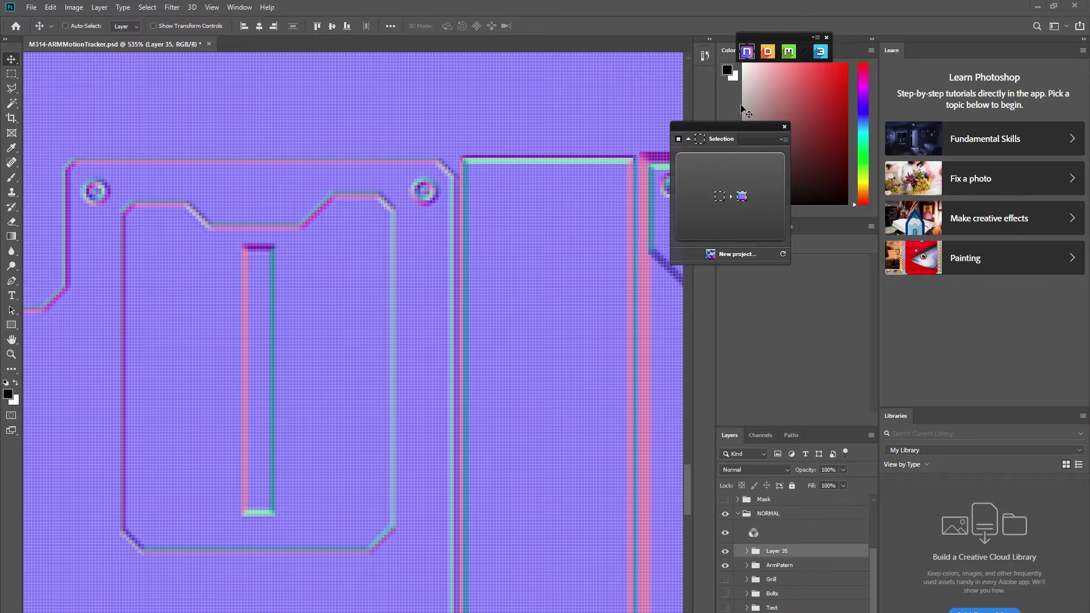
pyautogui.click(749, 162)
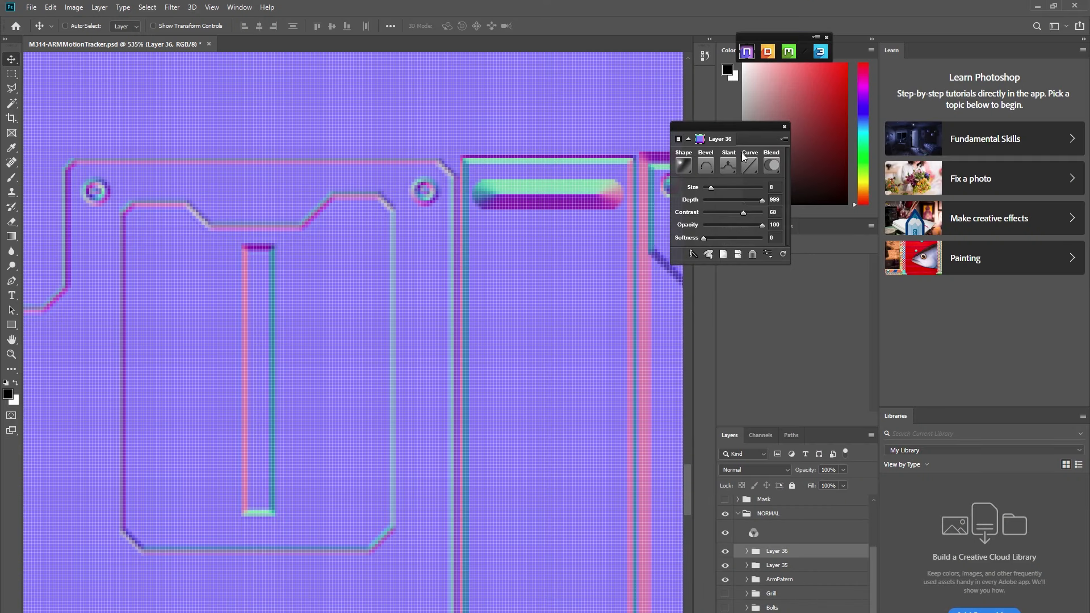
# Change the slot's nDo slant to a recessed profile and set its size to 1
pyautogui.click(727, 166)
pyautogui.click(733, 207)
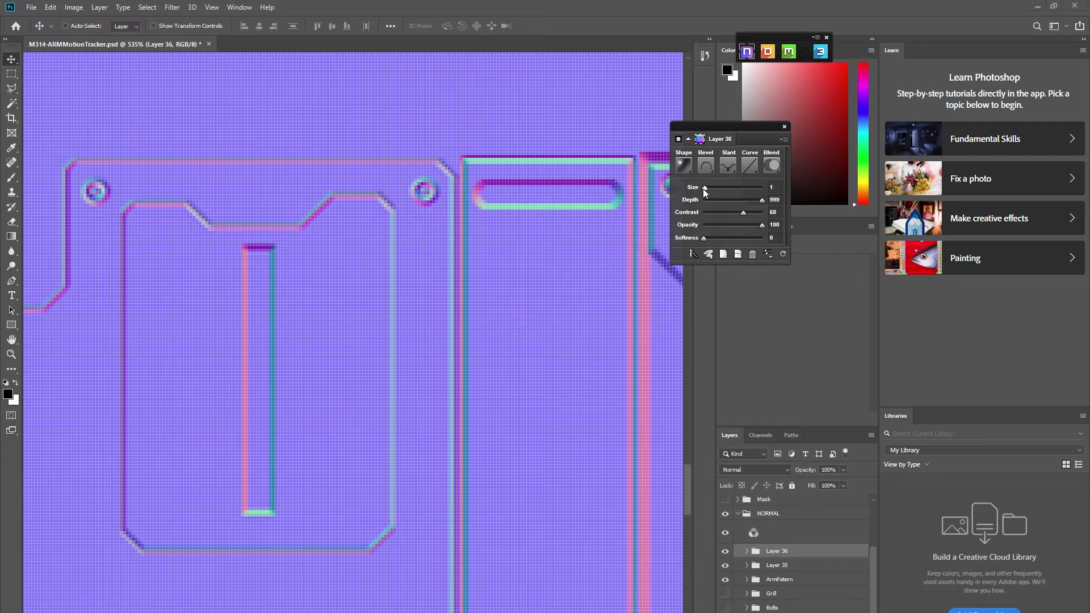
pyautogui.scroll(-4, 609, 244)
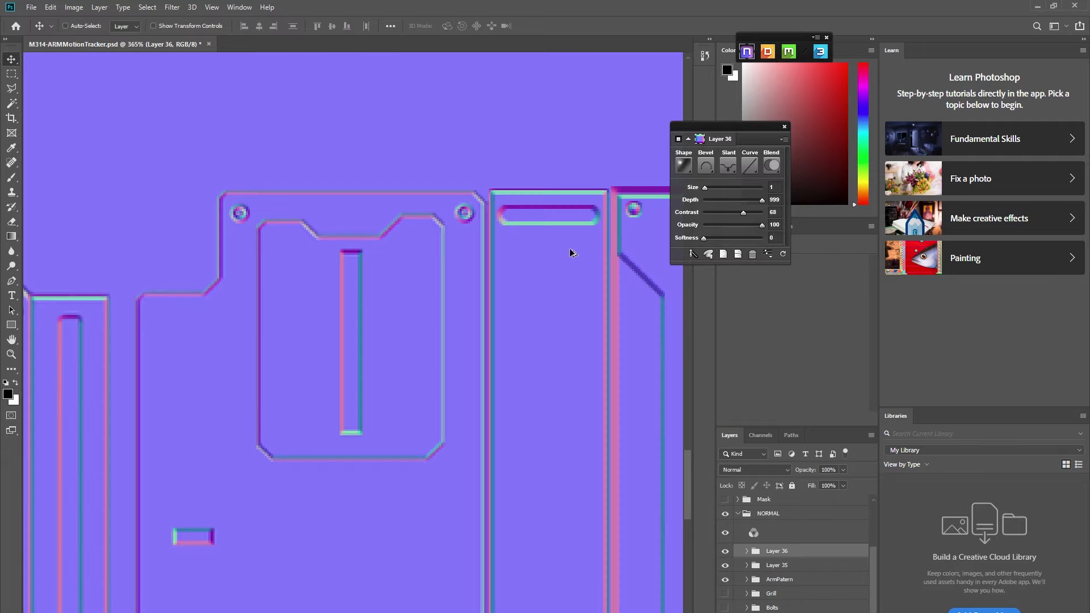
# Merge the slot's group, duplicate it twice downward at even spacing, and merge the three slots into one layer
pyautogui.rightClick(784, 550)
pyautogui.click(818, 460)
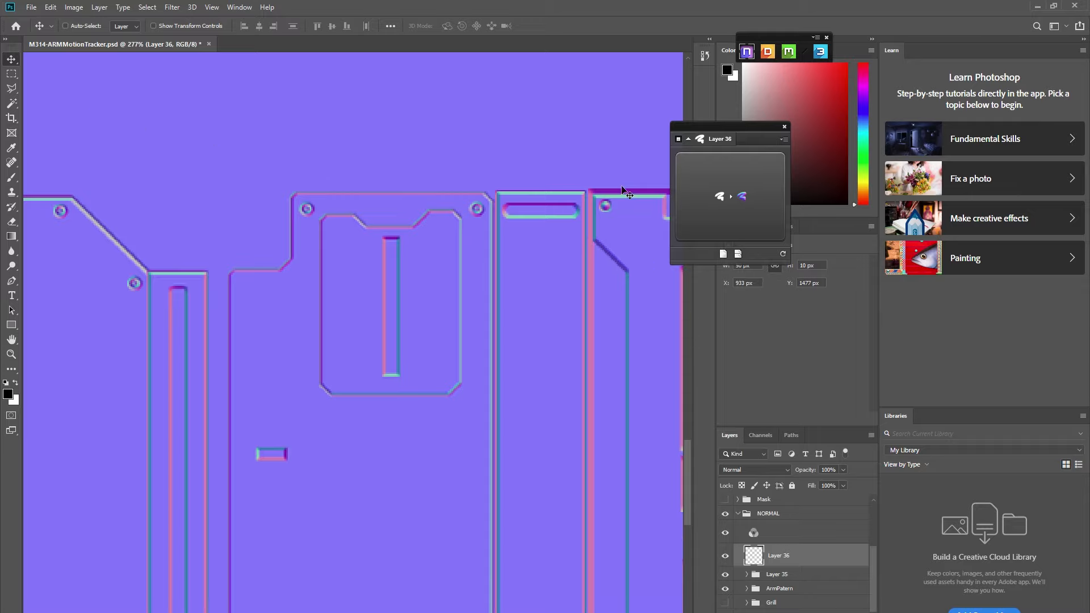
pyautogui.moveTo(552, 213); pyautogui.dragTo(557, 264)
pyautogui.keyDown('shift'); pyautogui.click(790, 603); pyautogui.keyUp('shift')
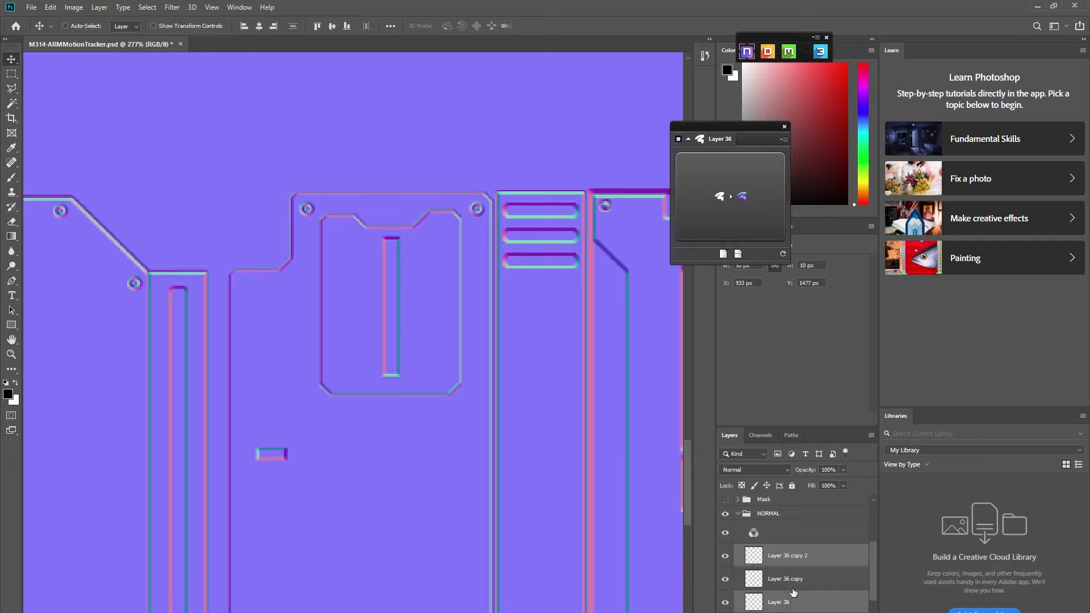
pyautogui.rightClick(792, 591)
pyautogui.click(837, 444)
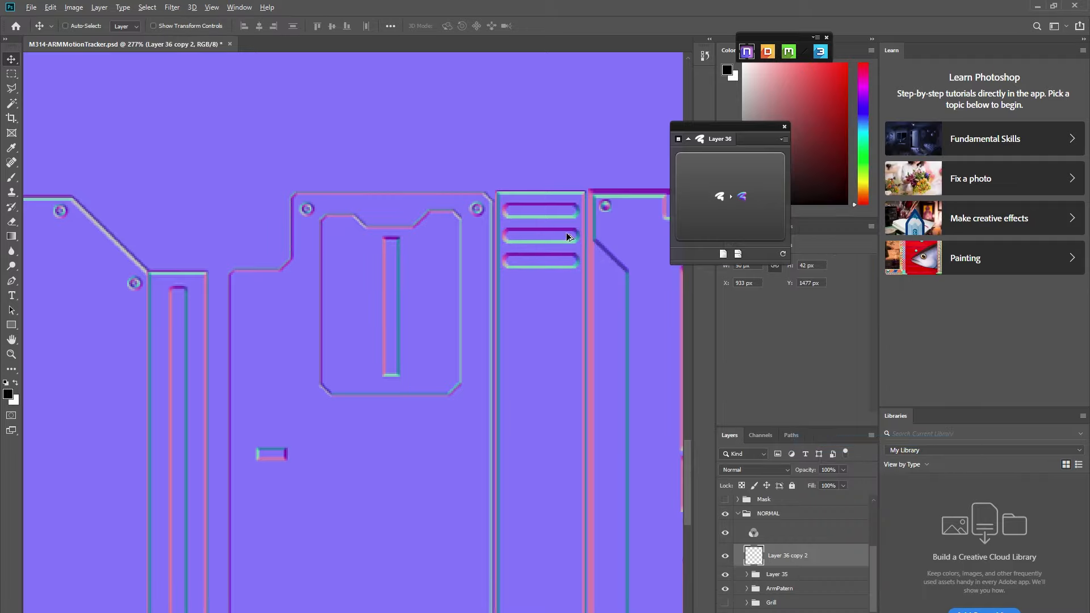
# Duplicate the three-slot block directly below itself and merge both blocks into a six-slot layer
pyautogui.moveTo(566, 233); pyautogui.dragTo(576, 292)
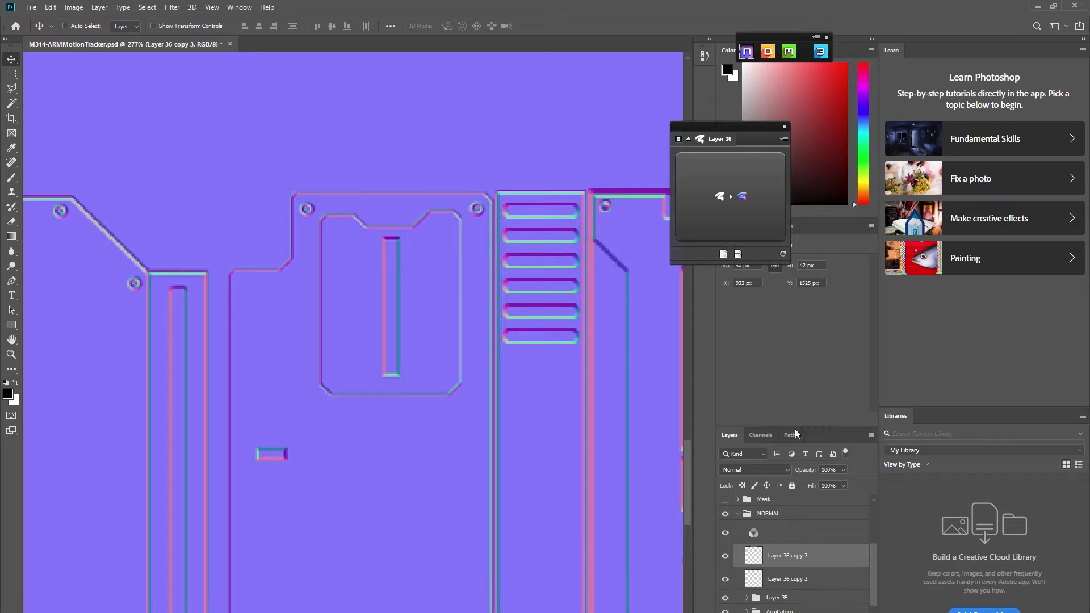
pyautogui.keyDown('shift'); pyautogui.click(793, 578); pyautogui.keyUp('shift')
pyautogui.rightClick(793, 578)
pyautogui.click(840, 431)
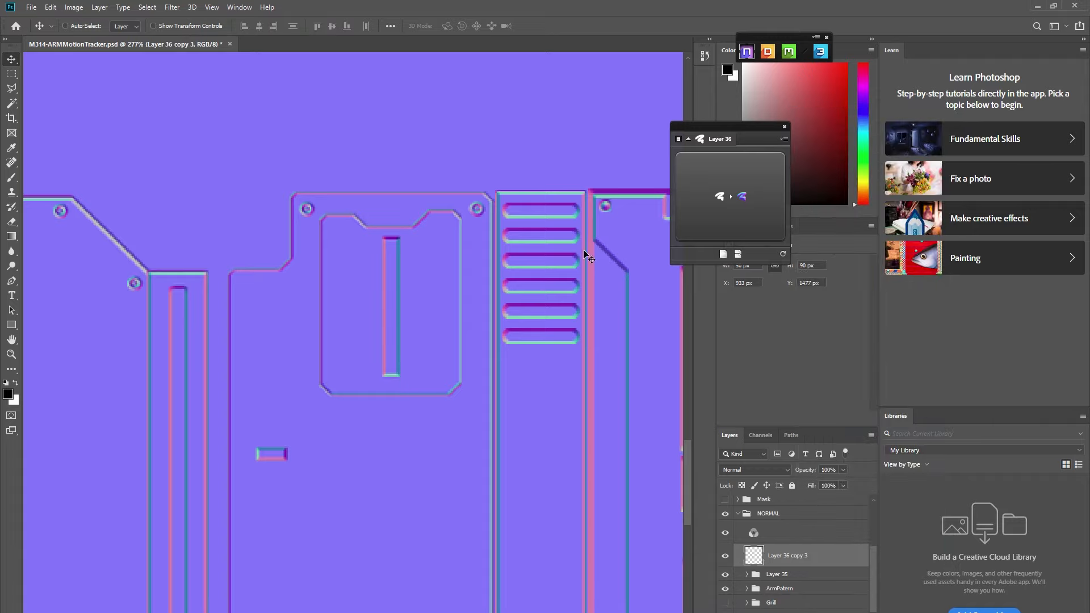
# Duplicate the six-slot block repeatedly down the full height of the strip and merge all copies into one layer
pyautogui.moveTo(584, 250); pyautogui.dragTo(574, 364)
pyautogui.moveTo(573, 366); pyautogui.dragTo(558, 516)
pyautogui.scroll(-2, 565, 387)
pyautogui.scroll(-2, 568, 459)
pyautogui.scroll(-4, 565, 524)
pyautogui.scroll(-2, 792, 591)
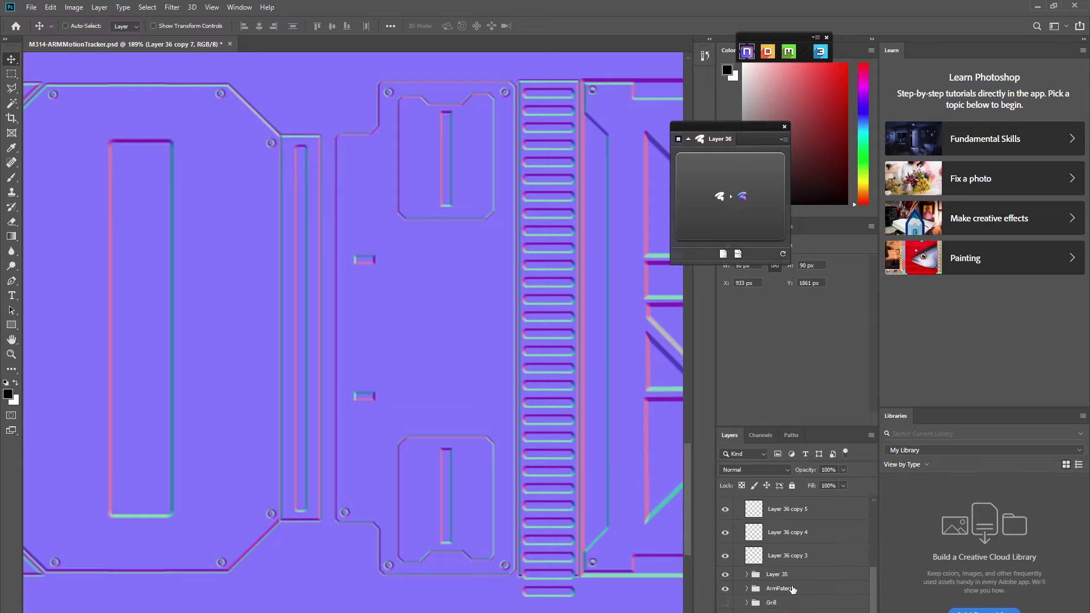
pyautogui.keyDown('shift'); pyautogui.click(789, 557); pyautogui.keyUp('shift')
pyautogui.rightClick(789, 556)
pyautogui.click(833, 411)
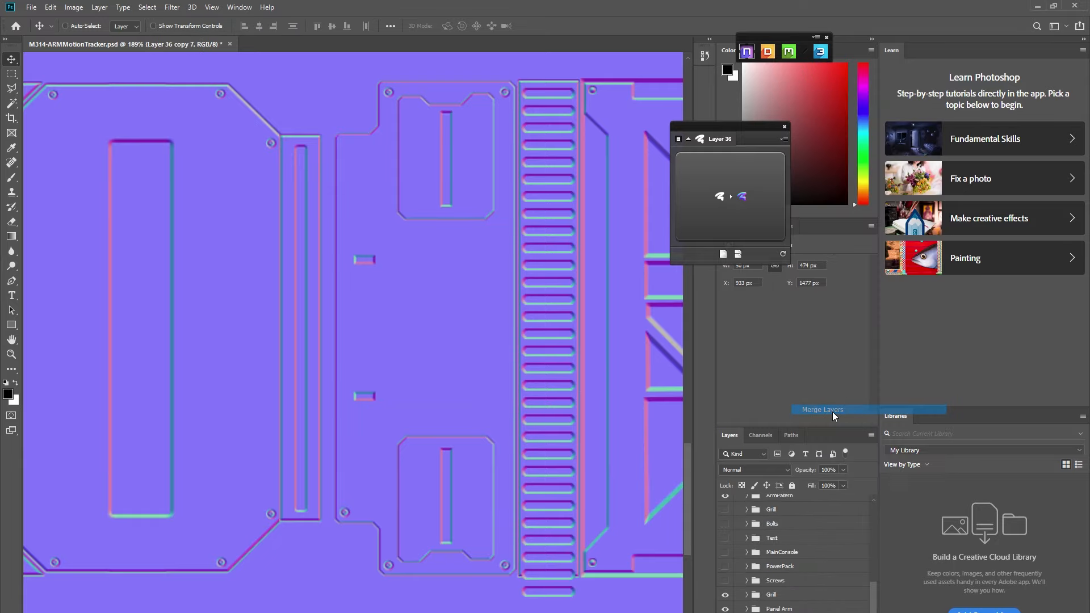
# Delete the two lowest slots at the strip's bottom end using a Rectangular Marquee selection
pyautogui.click(12, 74)
pyautogui.scroll(3, 596, 568)
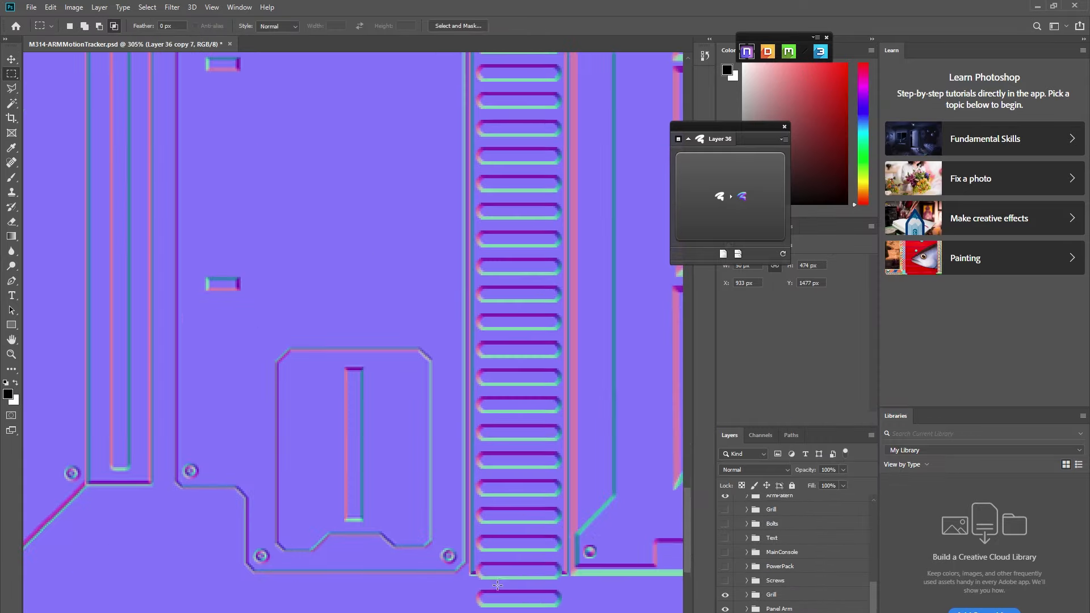
pyautogui.press('Delete')
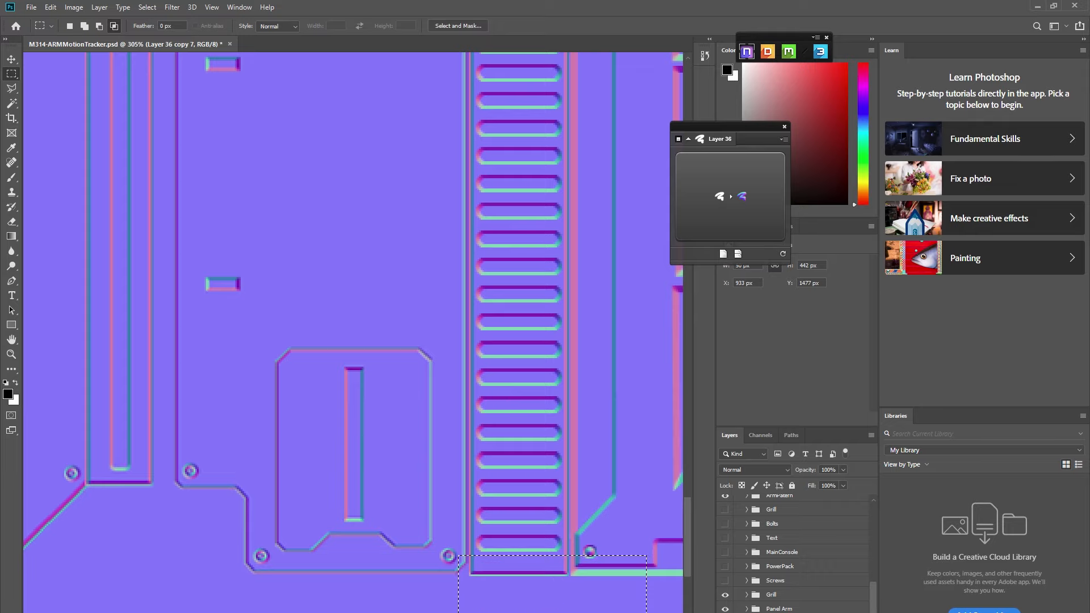
pyautogui.scroll(-5, 619, 506)
pyautogui.scroll(3, 779, 523)
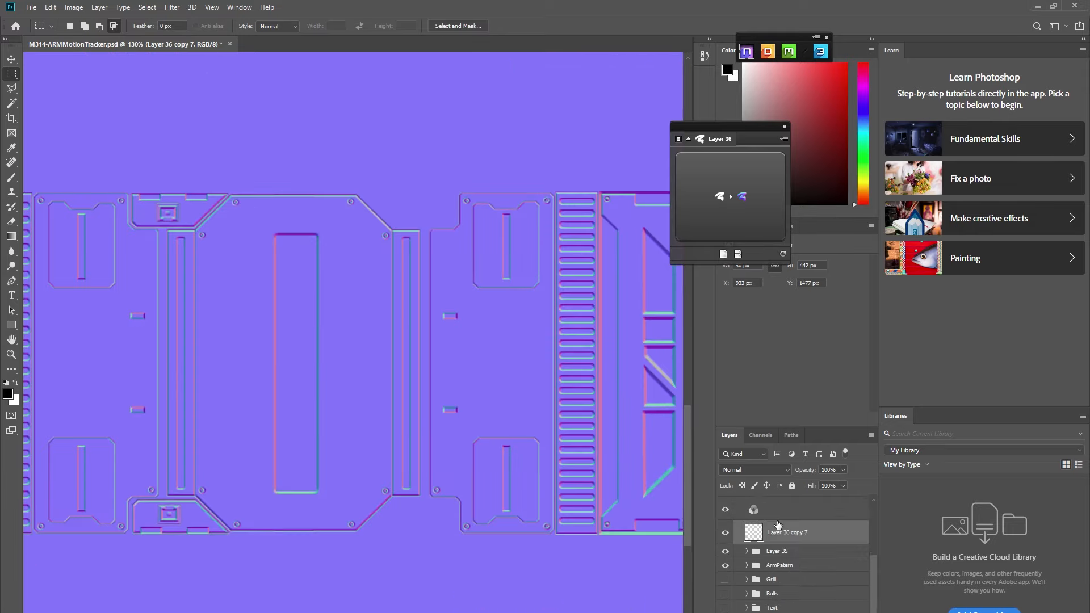
# Move the slot column down 3 px within the strip to even out its end margins
pyautogui.click(12, 61)
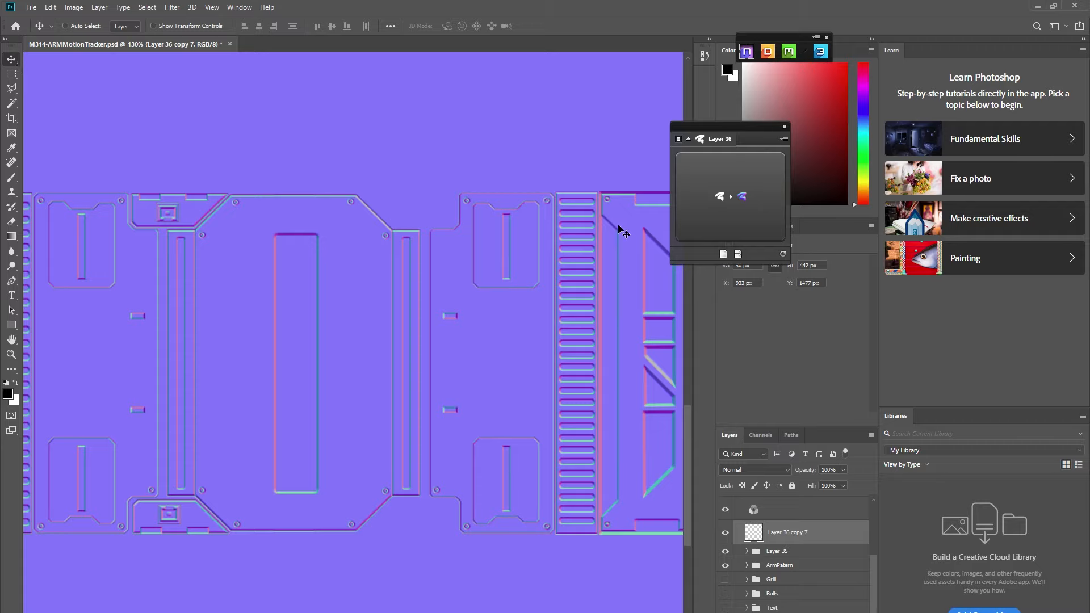
pyautogui.scroll(3, 601, 219)
pyautogui.moveTo(572, 219); pyautogui.dragTo(572, 222)
pyautogui.scroll(-6, 583, 366)
pyautogui.scroll(-2, 511, 479)
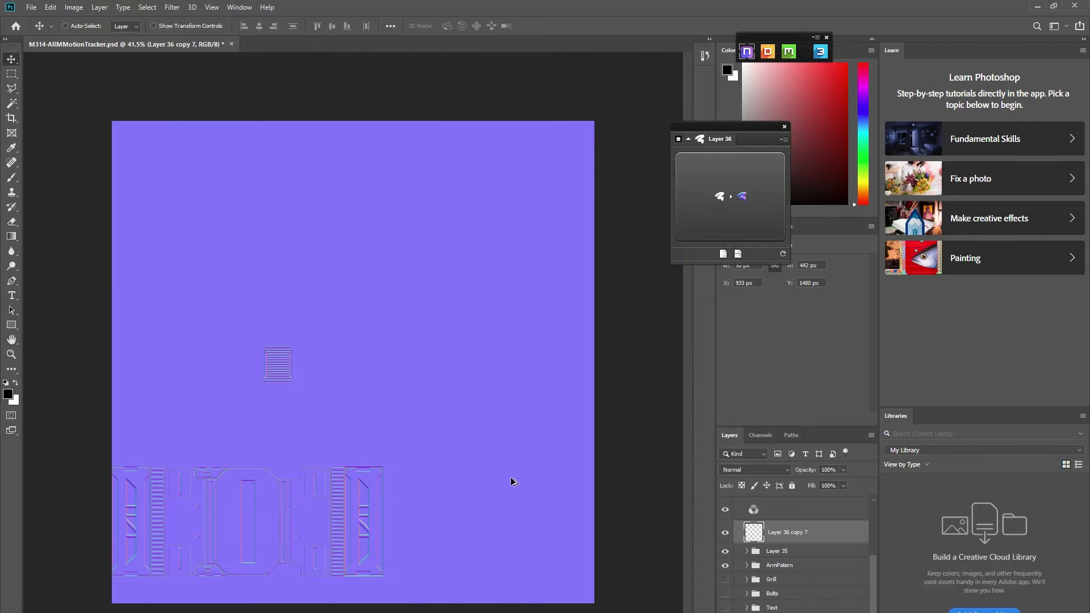
pyautogui.scroll(4, 317, 536)
pyautogui.scroll(-3, 302, 536)
pyautogui.scroll(3, 332, 559)
pyautogui.scroll(1, 334, 555)
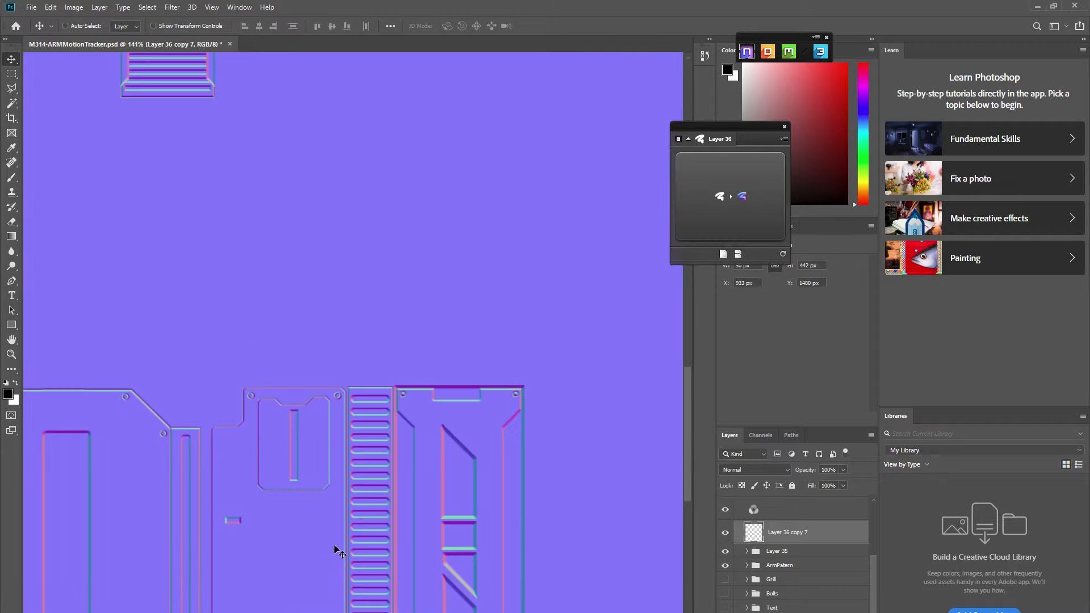
# Merge the slot column with the Layer 35 strip and move the result into the ArmPatern group
pyautogui.keyDown('shift'); pyautogui.click(817, 549); pyautogui.keyUp('shift')
pyautogui.rightClick(788, 553)
pyautogui.click(808, 462)
pyautogui.moveTo(783, 532); pyautogui.dragTo(783, 553)
# Trace the bolted side panel's full outline with the Polygonal Lasso and convert it into an nDo layer with size 2
pyautogui.press('l')
pyautogui.scroll(3, 226, 453)
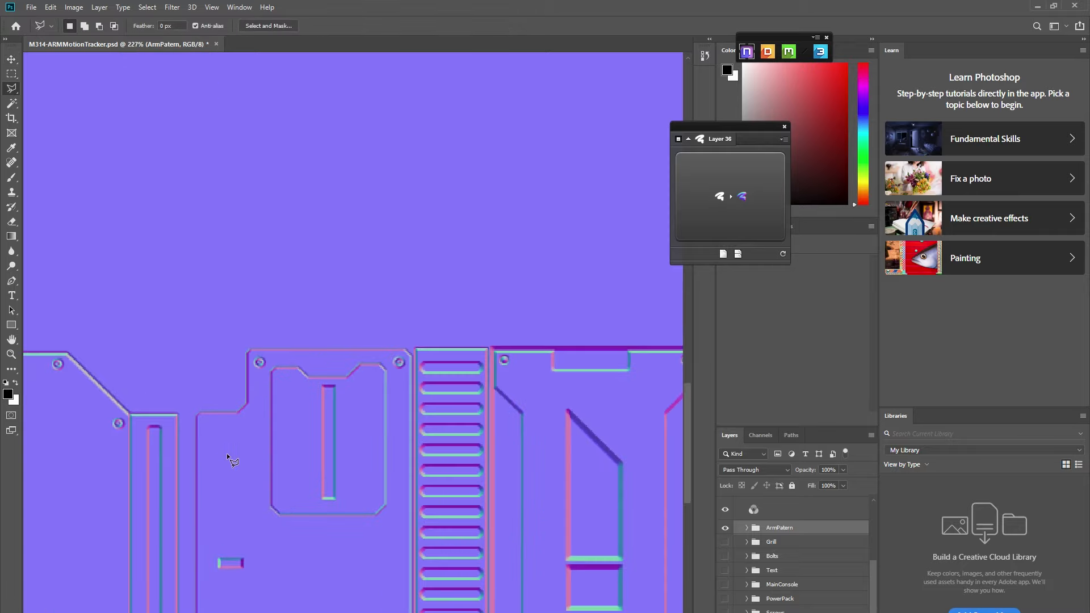
pyautogui.scroll(3, 246, 422)
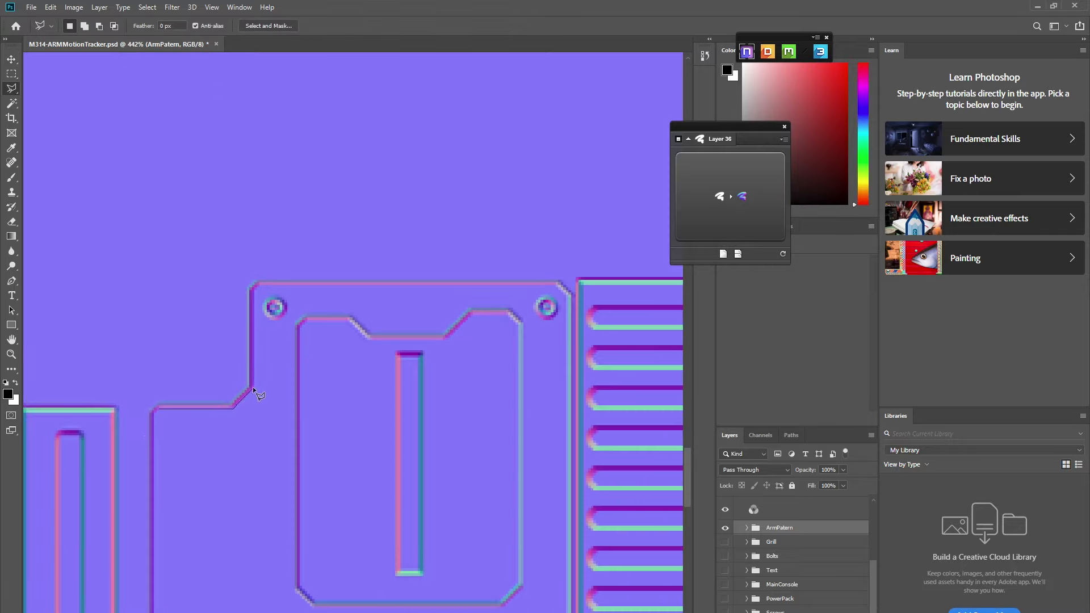
pyautogui.click(556, 284)
pyautogui.click(565, 292)
pyautogui.scroll(-3, 567, 397)
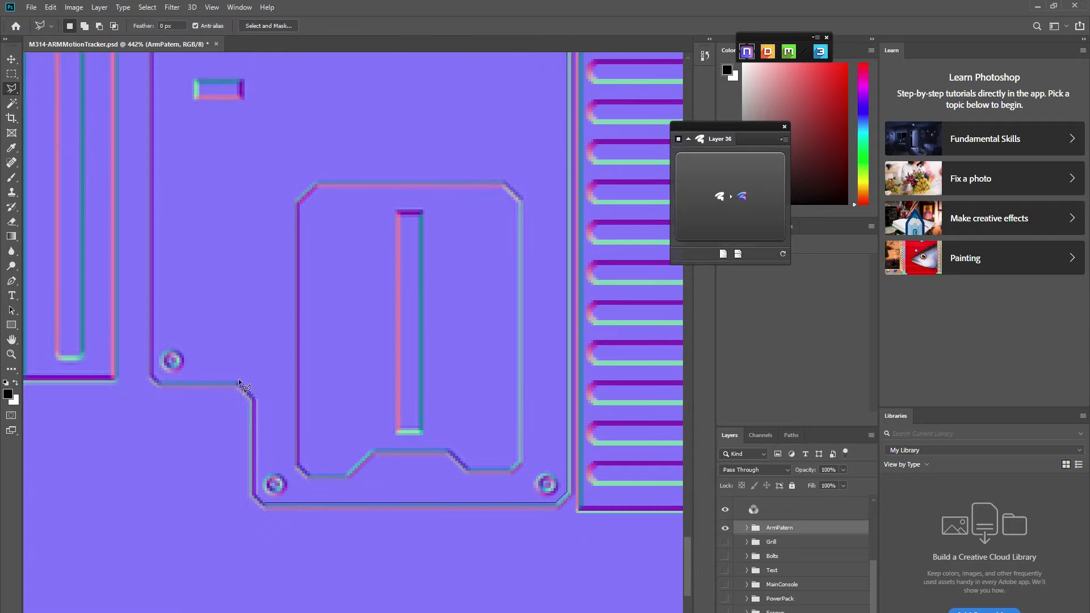
pyautogui.click(155, 374)
pyautogui.scroll(10, 171, 318)
pyautogui.click(158, 210)
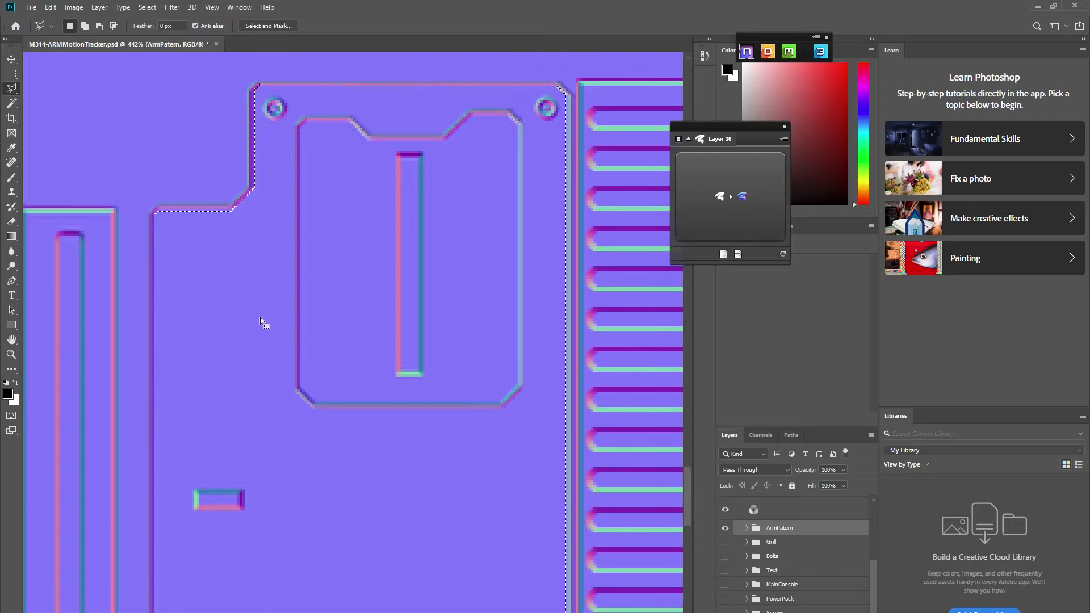
pyautogui.scroll(-3, 500, 346)
pyautogui.click(733, 196)
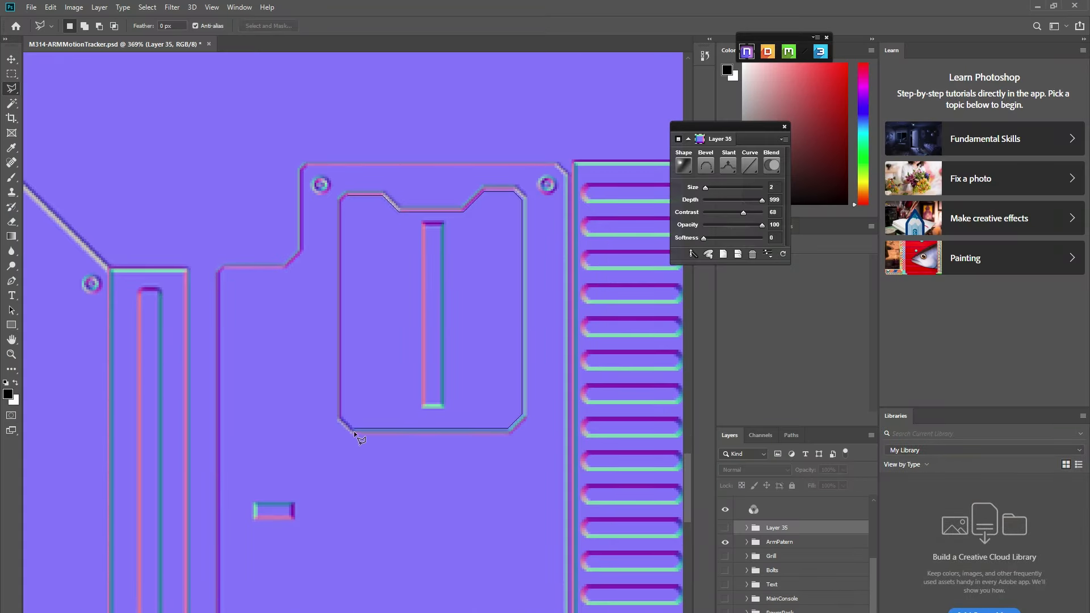
# Trace the side panel's upper notched inset with the Polygonal Lasso and convert it into an nDo layer with size 2
pyautogui.click(343, 201)
pyautogui.click(734, 198)
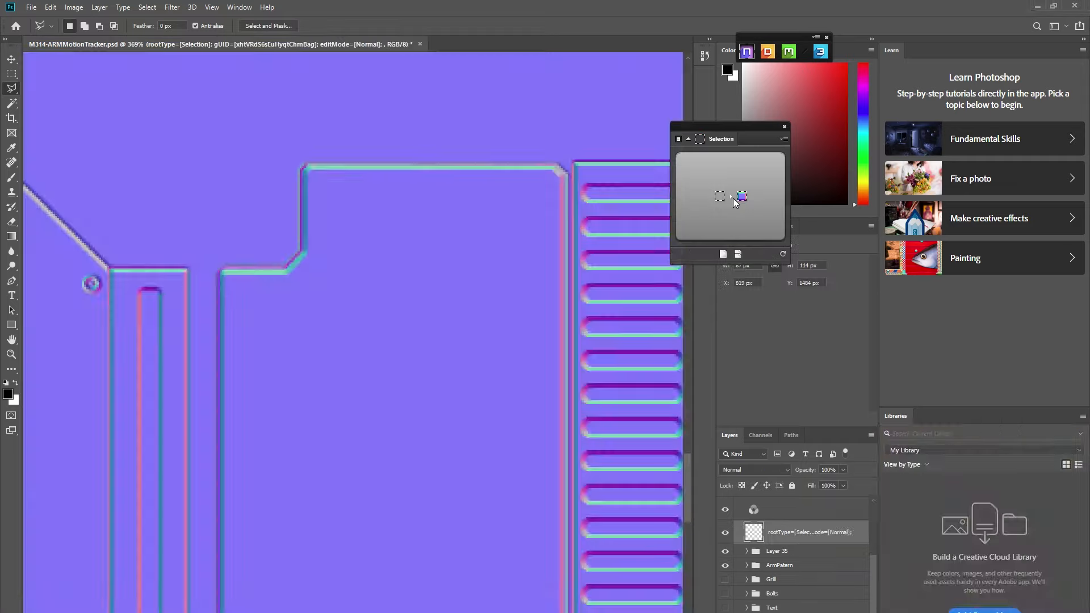
pyautogui.moveTo(711, 187); pyautogui.dragTo(707, 189)
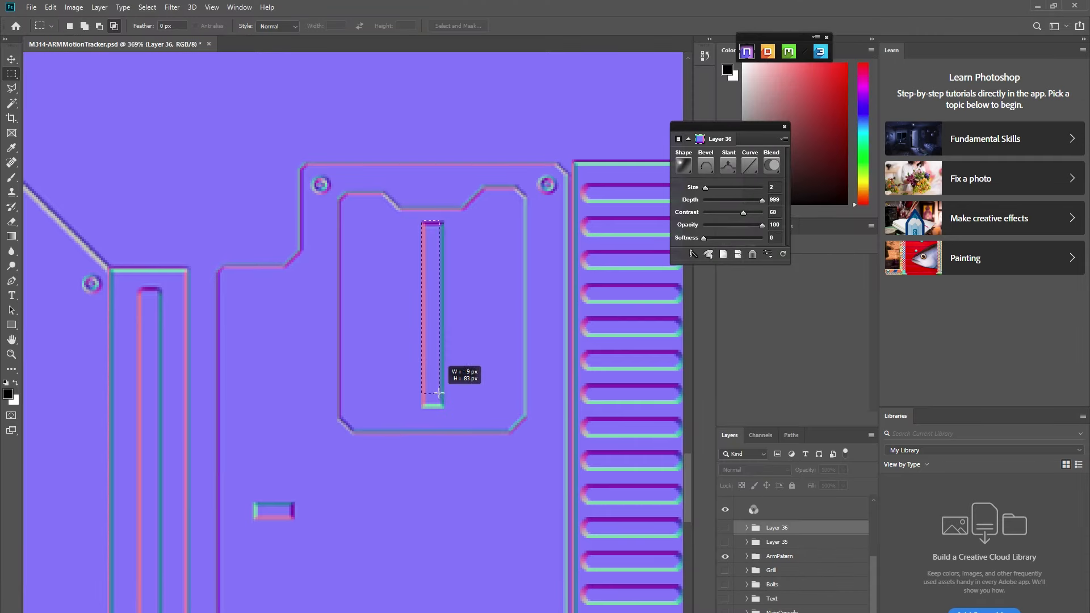
# Marquee the vertical slot inside the side panel's notched inset and convert it into a size 2 nDo layer slanted Down
pyautogui.moveTo(439, 393); pyautogui.dragTo(443, 408)
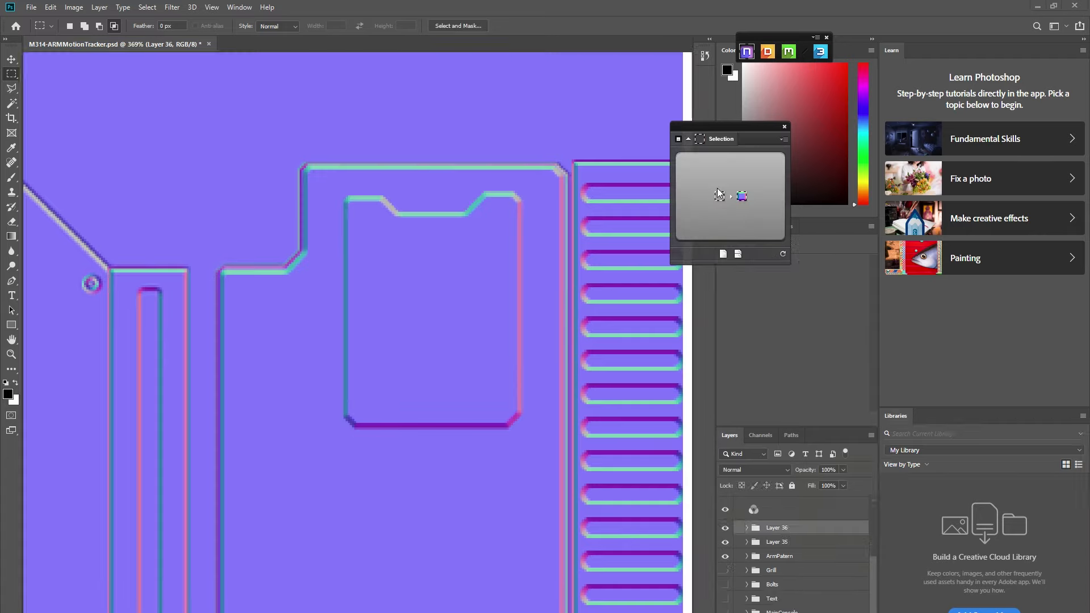
pyautogui.click(717, 189)
pyautogui.moveTo(711, 188); pyautogui.dragTo(706, 188)
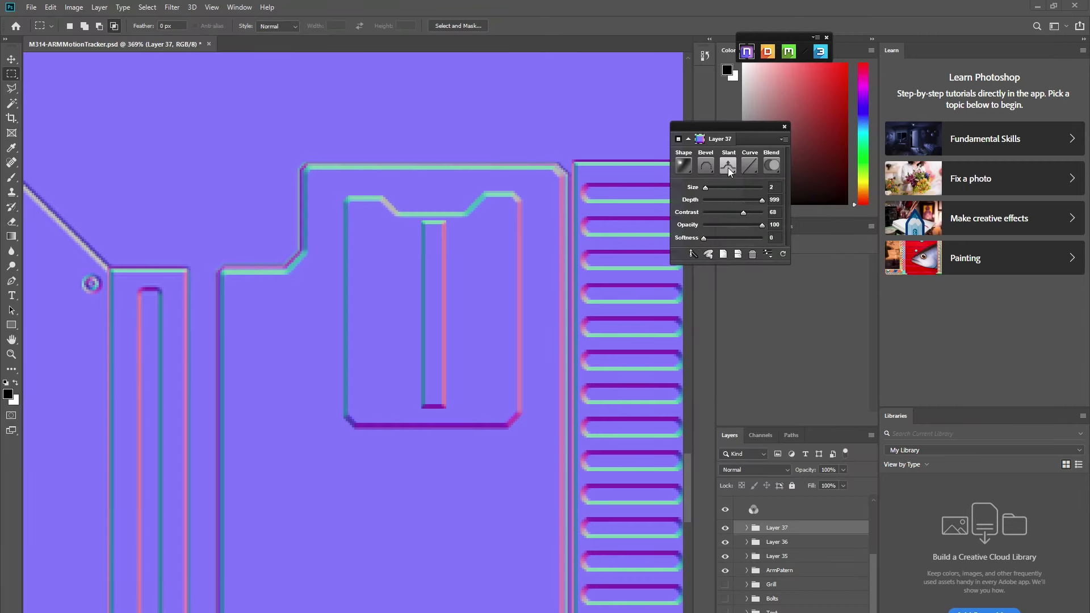
pyautogui.click(728, 167)
pyautogui.click(788, 204)
# Restore the visibility of the notched inset and merge it with its slot, Layer 36 and Layer 37
pyautogui.click(725, 528)
pyautogui.moveTo(725, 544); pyautogui.dragTo(725, 557)
pyautogui.scroll(-4, 256, 301)
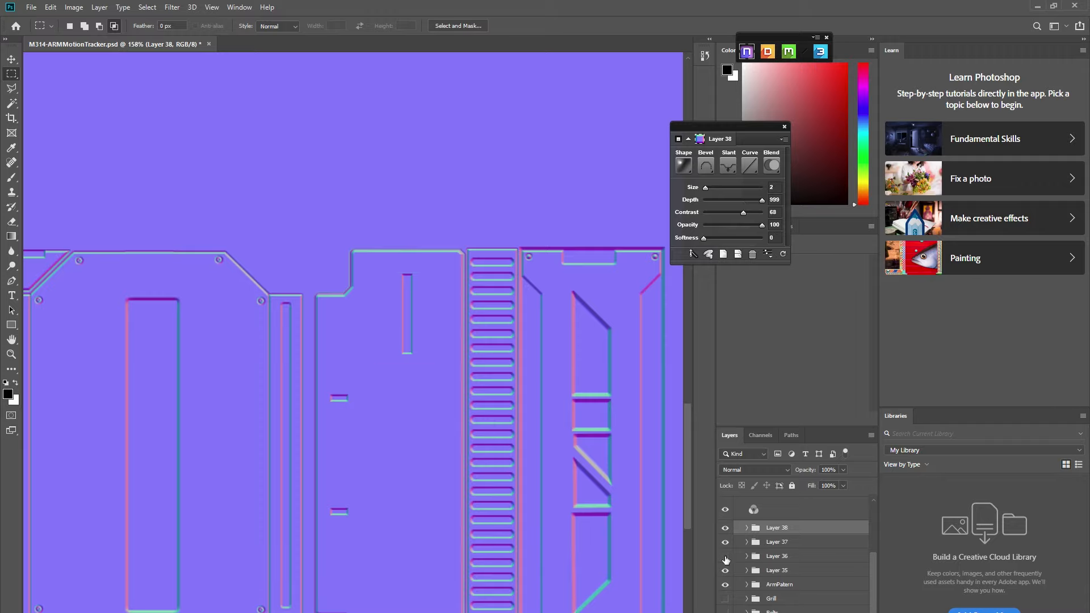
pyautogui.click(725, 560)
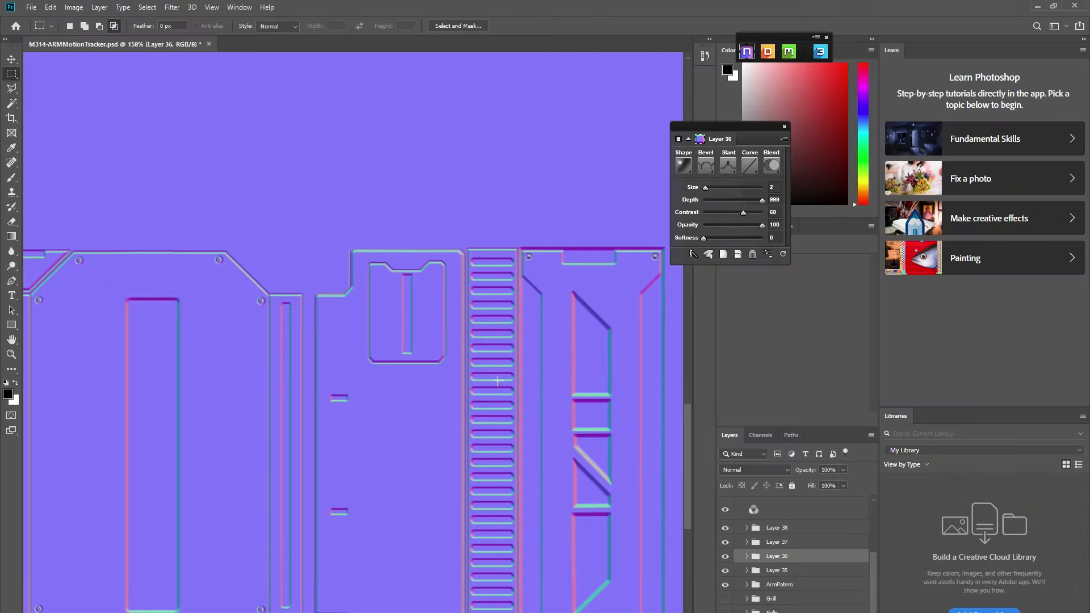
pyautogui.keyDown('shift'); pyautogui.click(784, 544); pyautogui.keyUp('shift')
pyautogui.rightClick(785, 546)
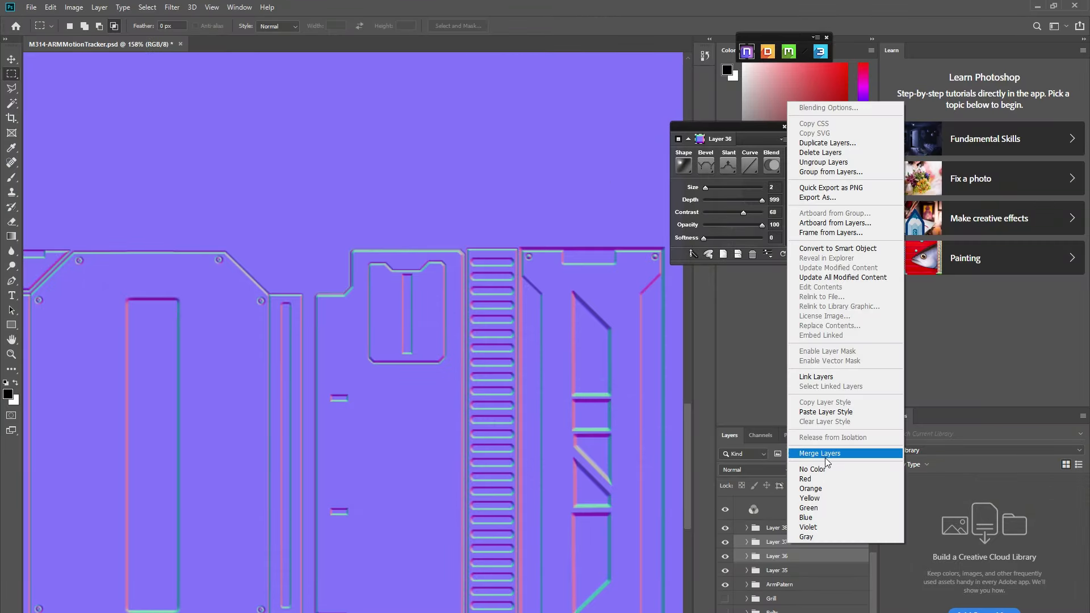
pyautogui.click(822, 454)
# Duplicate the merged slotted inset to the side panel's lower end and flip the copy vertically
pyautogui.press('v')
pyautogui.moveTo(433, 299); pyautogui.dragTo(430, 582)
pyautogui.hotkey('ctrl', 't')
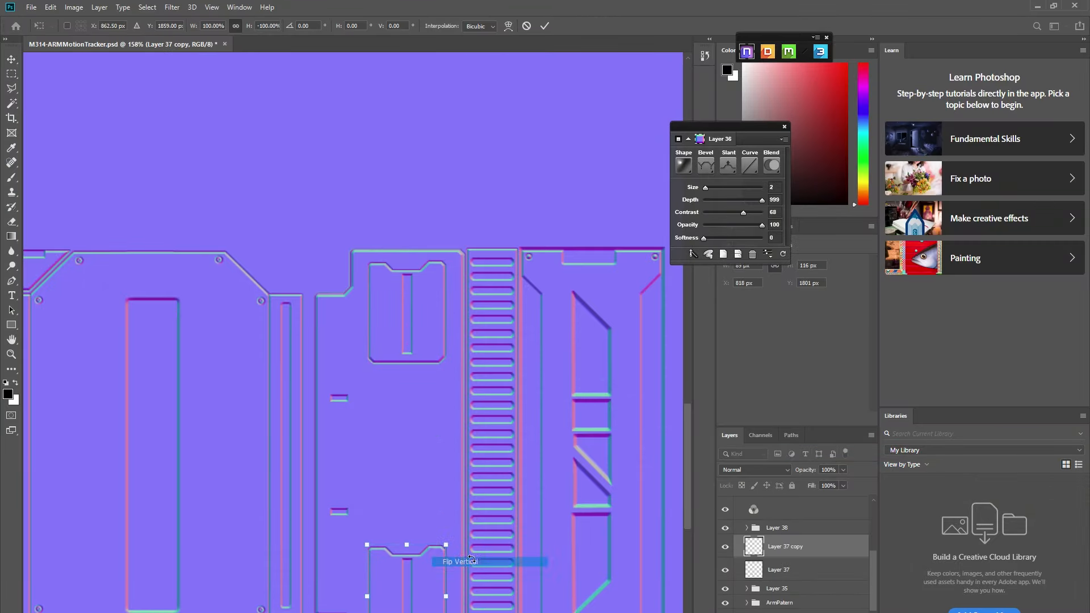
pyautogui.press('Return')
# Invert the green channel of the flipped inset copy to correct its normal direction
pyautogui.click(760, 435)
pyautogui.click(768, 505)
pyautogui.click(761, 456)
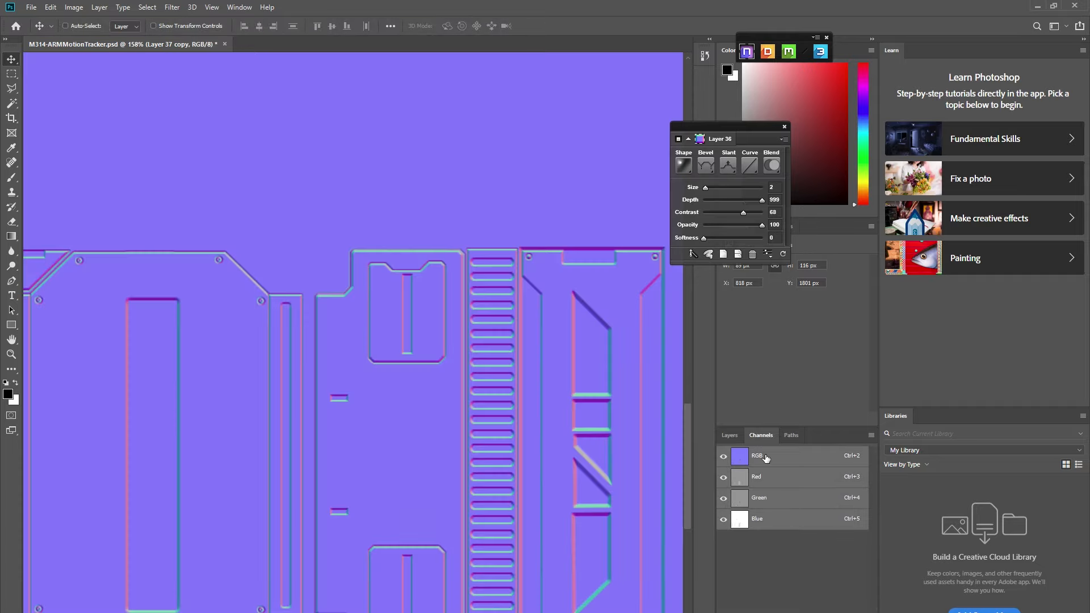
pyautogui.scroll(-4, 472, 347)
pyautogui.scroll(8, 453, 297)
pyautogui.click(730, 435)
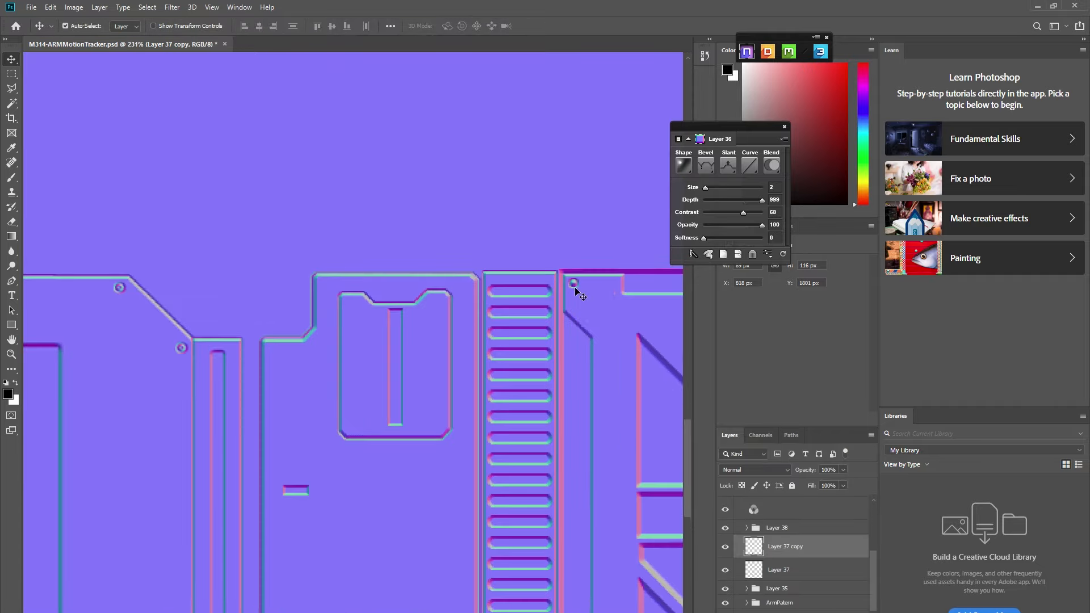
# Merge Layer 35 through Layer 38 into a single side panel layer
pyautogui.keyDown('ctrl'); pyautogui.click(575, 286); pyautogui.keyUp('ctrl')
pyautogui.click(783, 571)
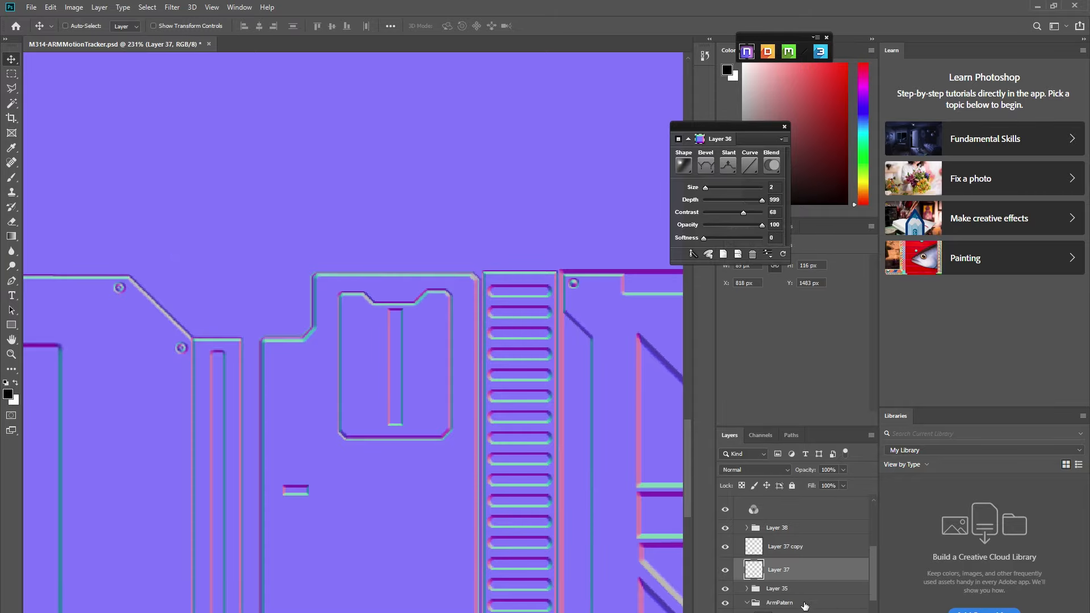
pyautogui.click(780, 589)
pyautogui.keyDown('shift'); pyautogui.click(785, 528); pyautogui.keyUp('shift')
pyautogui.rightClick(787, 529)
pyautogui.click(815, 404)
# Draw a circular bolt selection about 8 px wide near the side panel's upper corner and convert it into a Groove-beveled nDo layer with size 1
pyautogui.rightClick(12, 75)
pyautogui.click(57, 86)
pyautogui.scroll(5, 468, 285)
pyautogui.moveTo(432, 264); pyautogui.dragTo(475, 304)
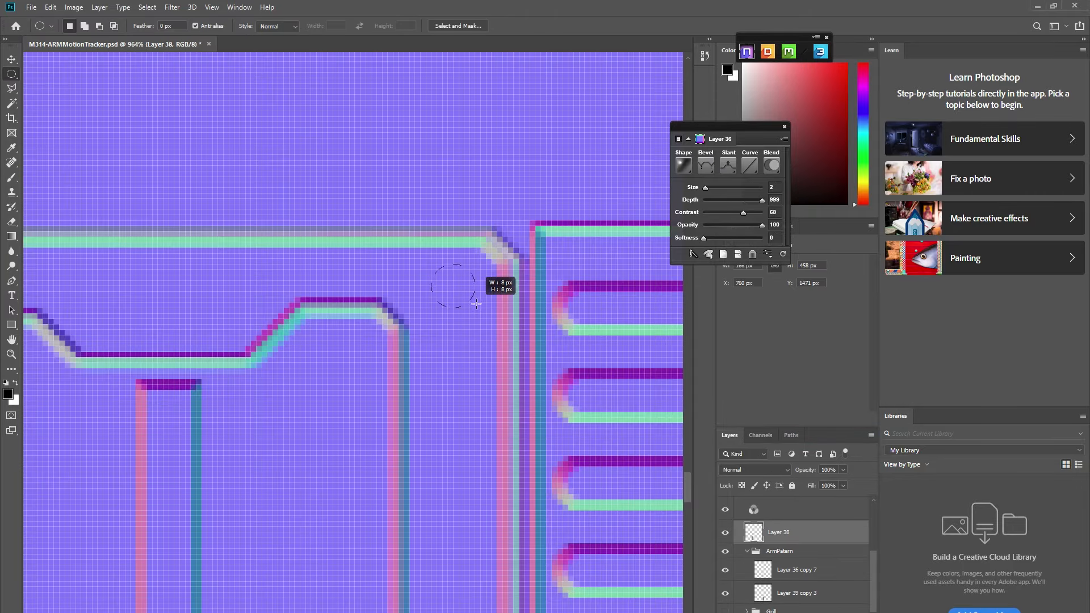
pyautogui.click(781, 540)
pyautogui.click(740, 224)
pyautogui.click(707, 171)
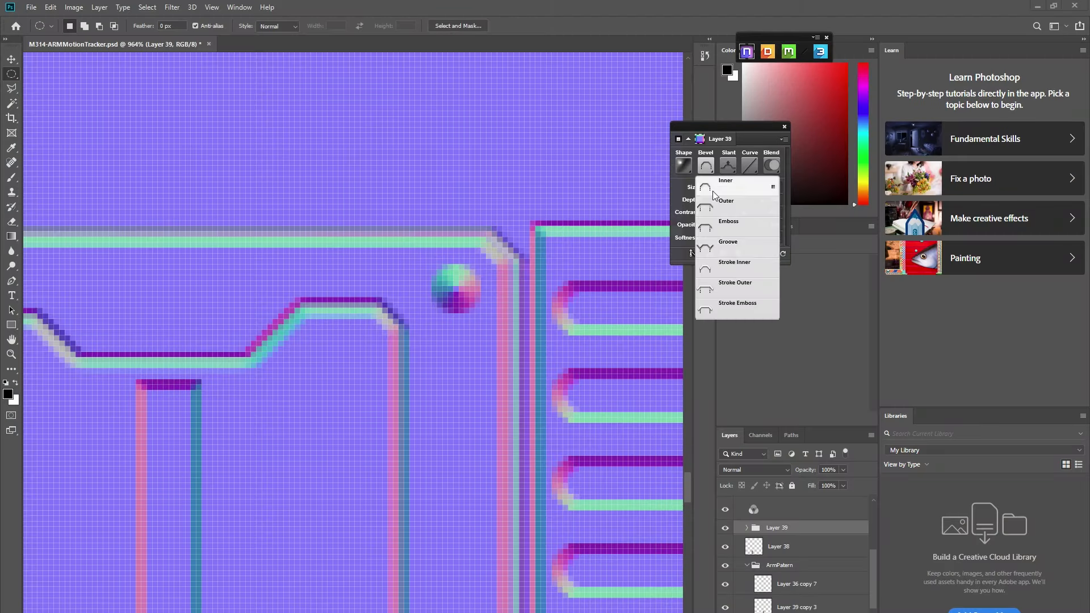
pyautogui.click(724, 249)
pyautogui.moveTo(704, 188); pyautogui.dragTo(707, 188)
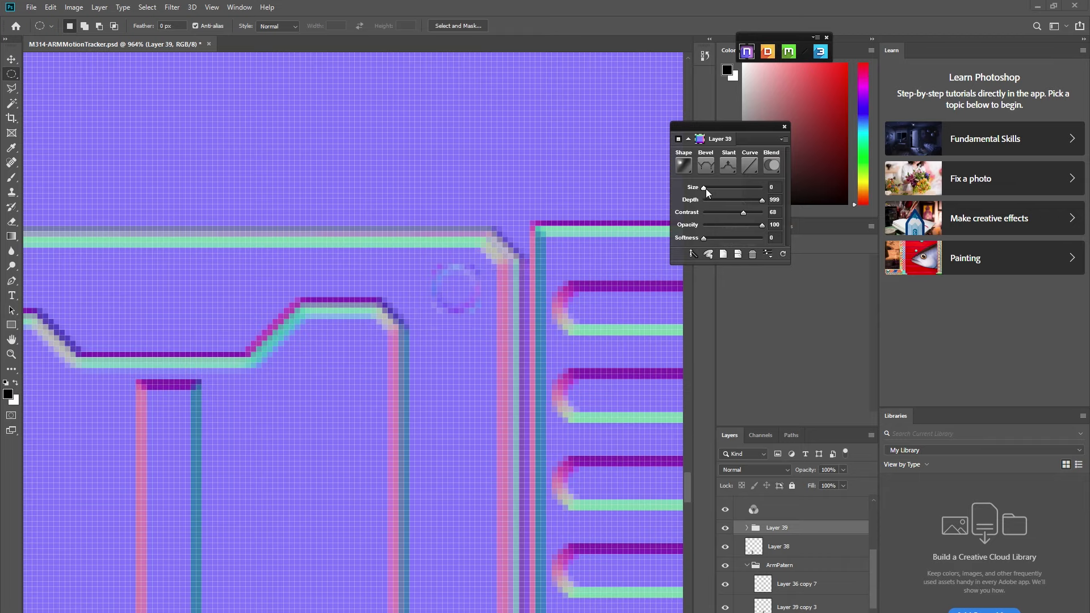
# Resize the bolt and place it in the side panel's upper corner, nudging it 2 px to the right
pyautogui.scroll(-3, 457, 290)
pyautogui.hotkey('ctrl', 't')
pyautogui.moveTo(465, 310); pyautogui.dragTo(373, 192)
pyautogui.press('Return')
pyautogui.press('v')
pyautogui.press('Right')
pyautogui.press('Right')
# Merge the side panel bolt's nDo group into one layer
pyautogui.scroll(-7, 476, 264)
pyautogui.scroll(-3, 789, 551)
pyautogui.scroll(3, 788, 550)
pyautogui.rightClick(786, 505)
pyautogui.click(832, 414)
# Duplicate the small bolt to the remaining upper, lower and stepped corners of the side panel
pyautogui.moveTo(373, 192); pyautogui.dragTo(335, 150)
pyautogui.scroll(4, 338, 151)
pyautogui.scroll(-3, 370, 234)
pyautogui.scroll(4, 371, 238)
pyautogui.moveTo(337, 503); pyautogui.dragTo(339, 95)
pyautogui.scroll(-5, 369, 260)
pyautogui.scroll(6, 352, 155)
pyautogui.moveTo(347, 166); pyautogui.dragTo(396, 101)
pyautogui.scroll(-10, 449, 250)
pyautogui.scroll(3, 456, 329)
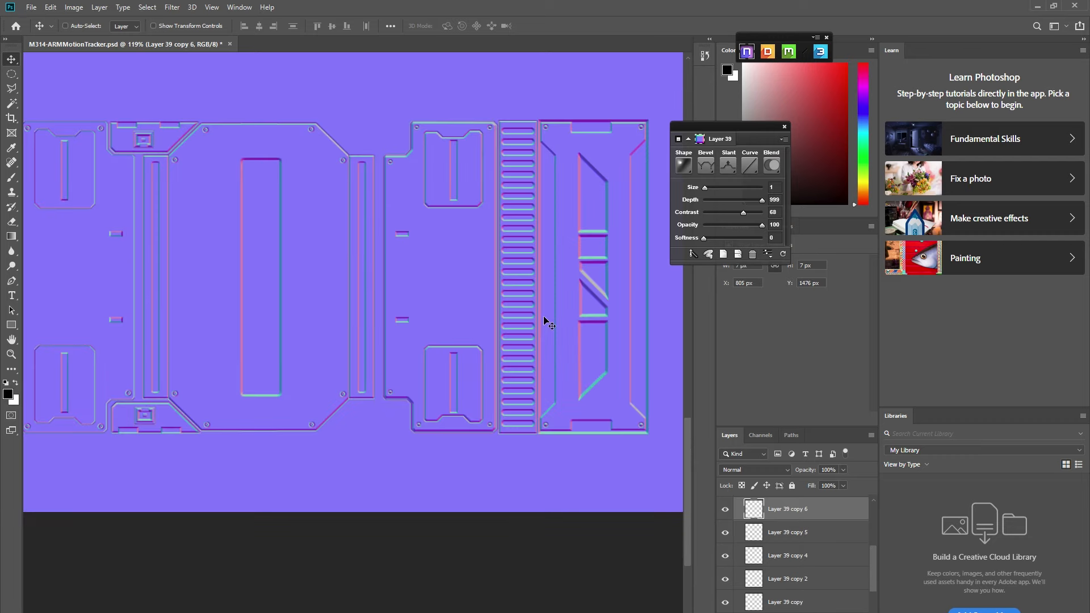
# Merge the bolts with the side panel and move the result into the ArmPatern group
pyautogui.scroll(-5, 789, 568)
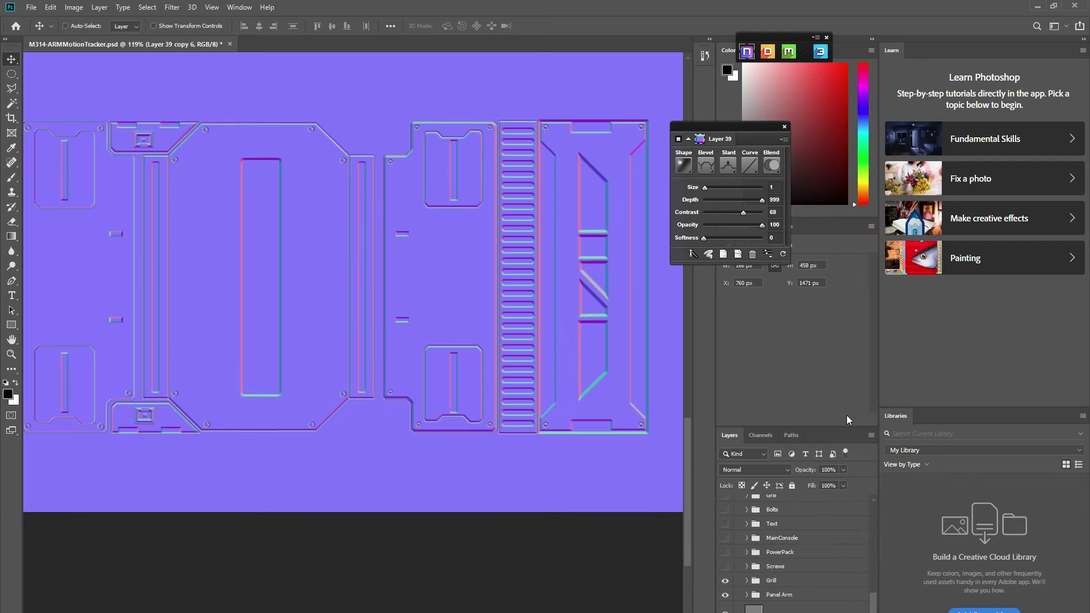
pyautogui.scroll(3, 354, 134)
pyautogui.scroll(-2, 263, 169)
pyautogui.click(11, 89)
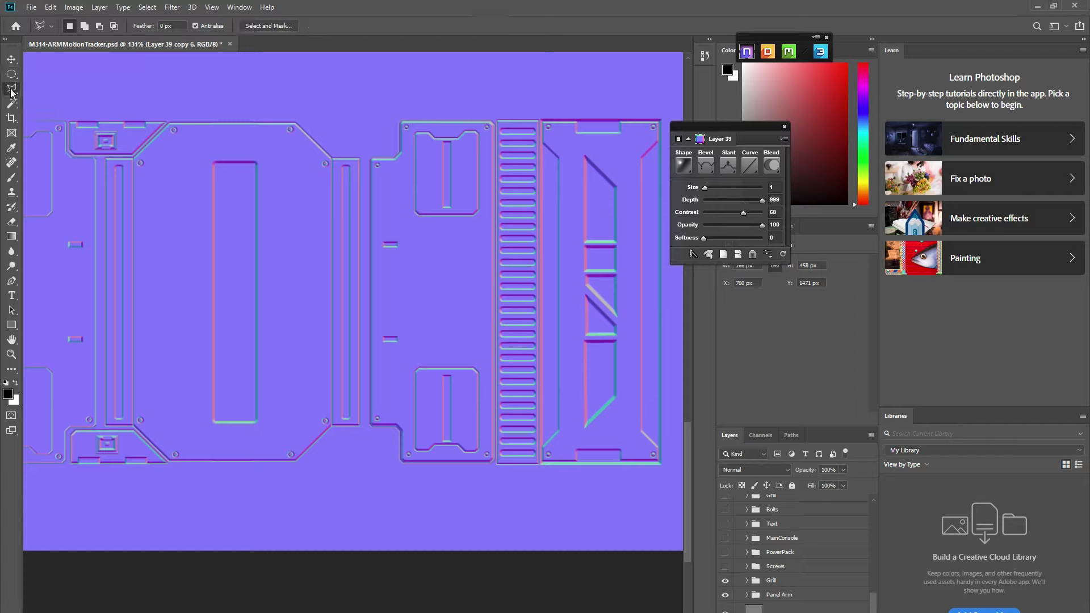
pyautogui.scroll(10, 774, 583)
pyautogui.moveTo(766, 557); pyautogui.dragTo(766, 582)
pyautogui.click(746, 552)
pyautogui.click(771, 552)
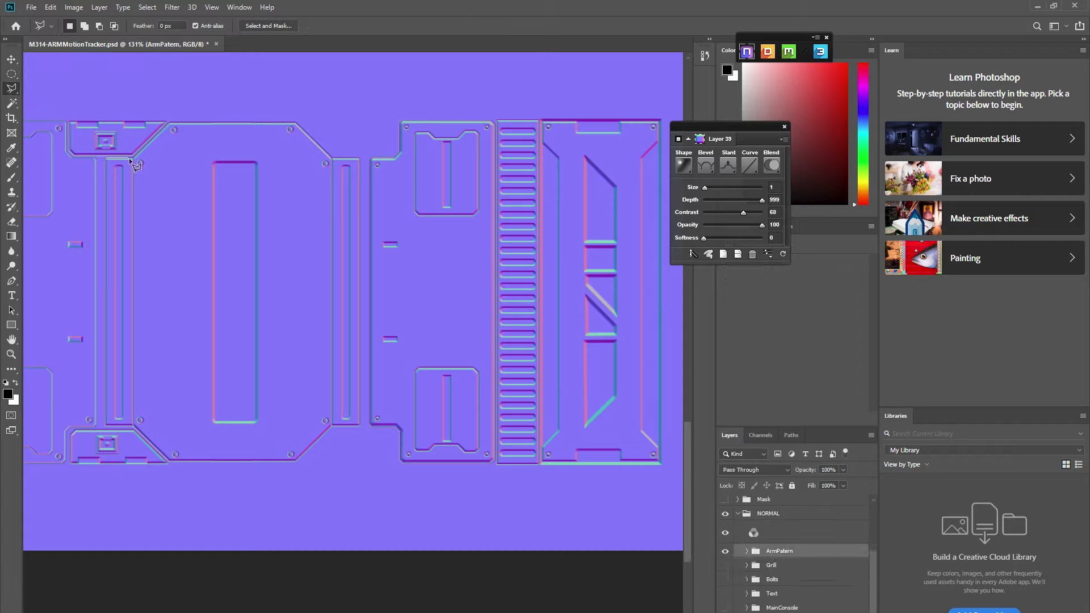
# Trace the large central panel's outline, including both side strips, with the Polygonal Lasso and convert it into an nDo layer with a narrow bevel
pyautogui.click(134, 156)
pyautogui.click(169, 122)
pyautogui.click(296, 122)
pyautogui.click(332, 158)
pyautogui.click(360, 158)
pyautogui.click(359, 354)
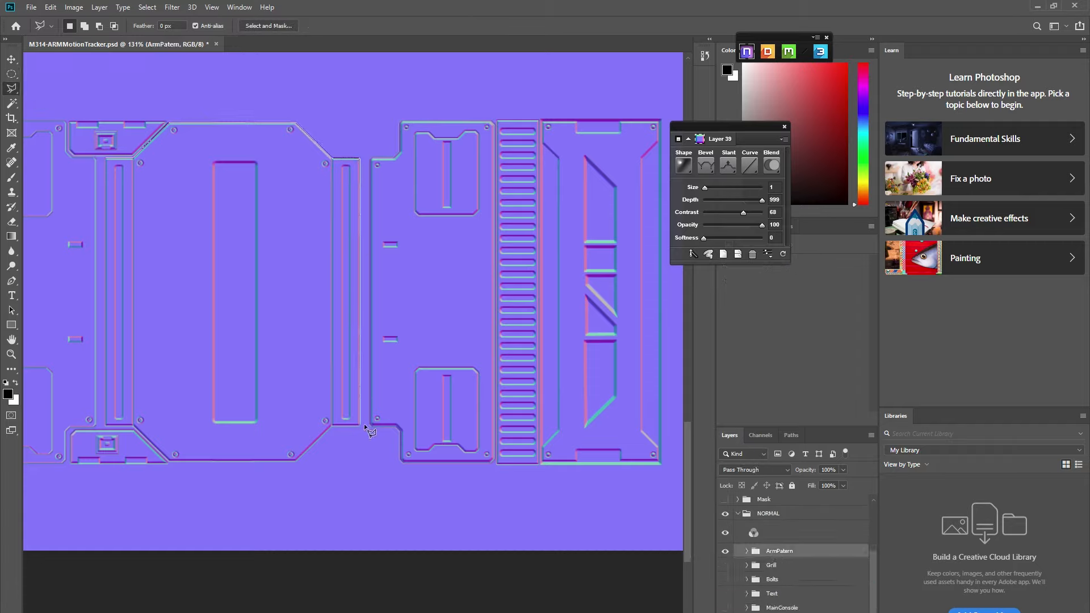
pyautogui.click(106, 158)
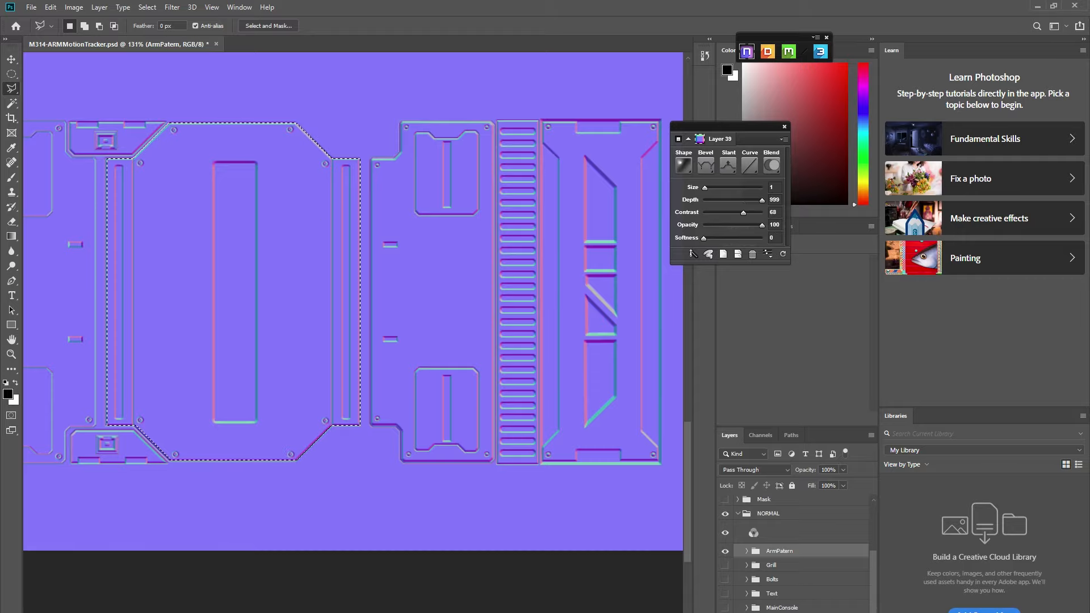
pyautogui.moveTo(705, 187); pyautogui.dragTo(711, 189)
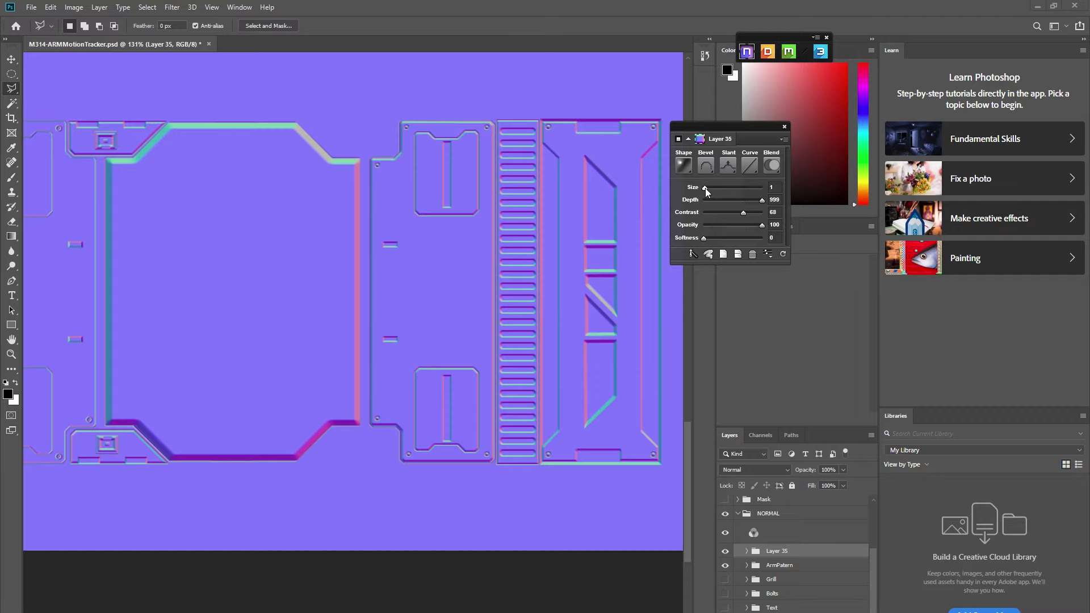
# Convert the central panel's left strip slot into a size 2 nDo layer slanted Down and duplicate it onto the right strip
pyautogui.click(11, 74)
pyautogui.moveTo(130, 417); pyautogui.dragTo(129, 418)
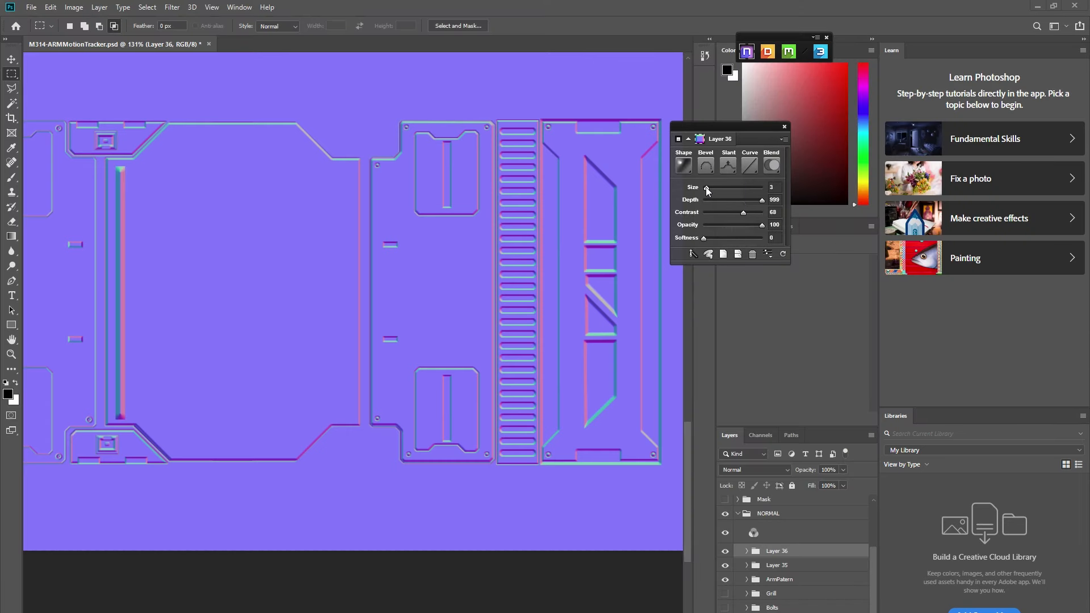
pyautogui.moveTo(707, 189); pyautogui.dragTo(705, 188)
pyautogui.click(728, 166)
pyautogui.click(738, 206)
pyautogui.press('v')
pyautogui.moveTo(126, 210); pyautogui.dragTo(347, 212)
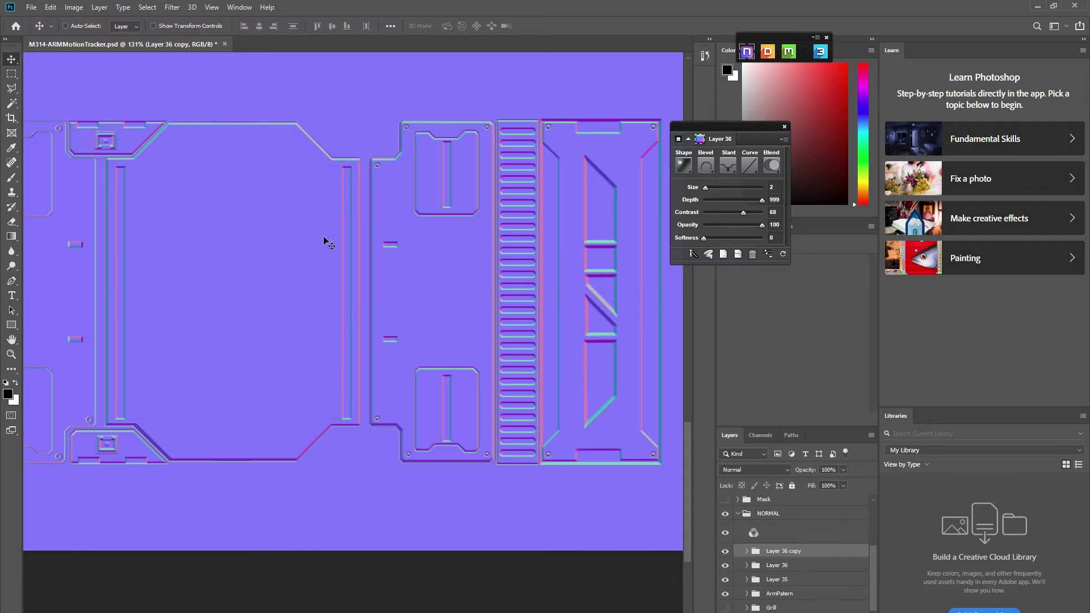
# Marquee a tall rectangular recess in the middle of the central panel and convert it into a size 5 nDo layer slanted Down
pyautogui.click(778, 567)
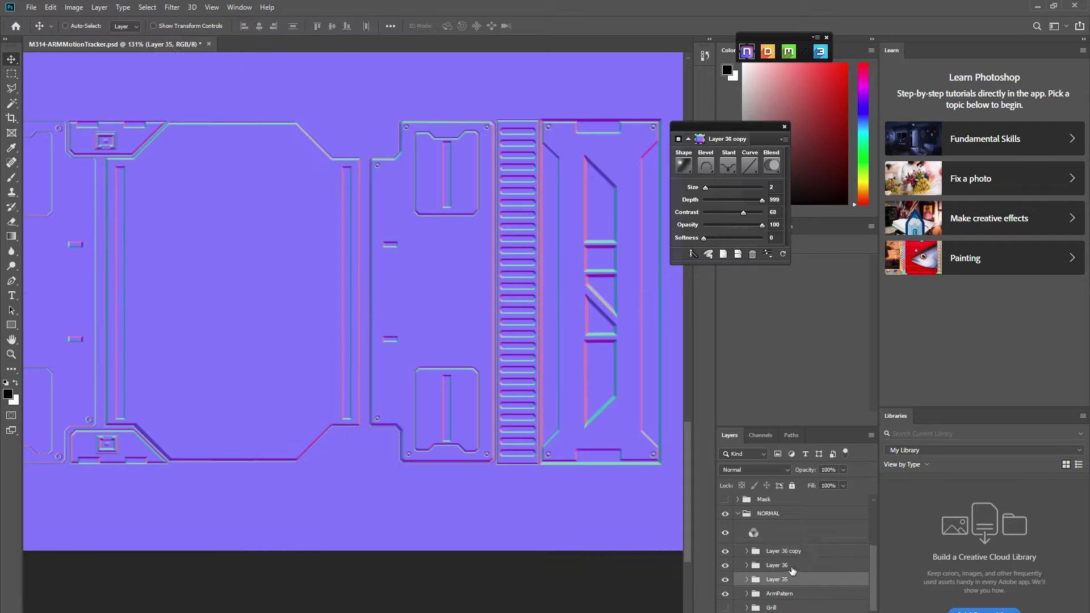
pyautogui.click(11, 74)
pyautogui.moveTo(204, 143); pyautogui.dragTo(257, 436)
pyautogui.click(736, 196)
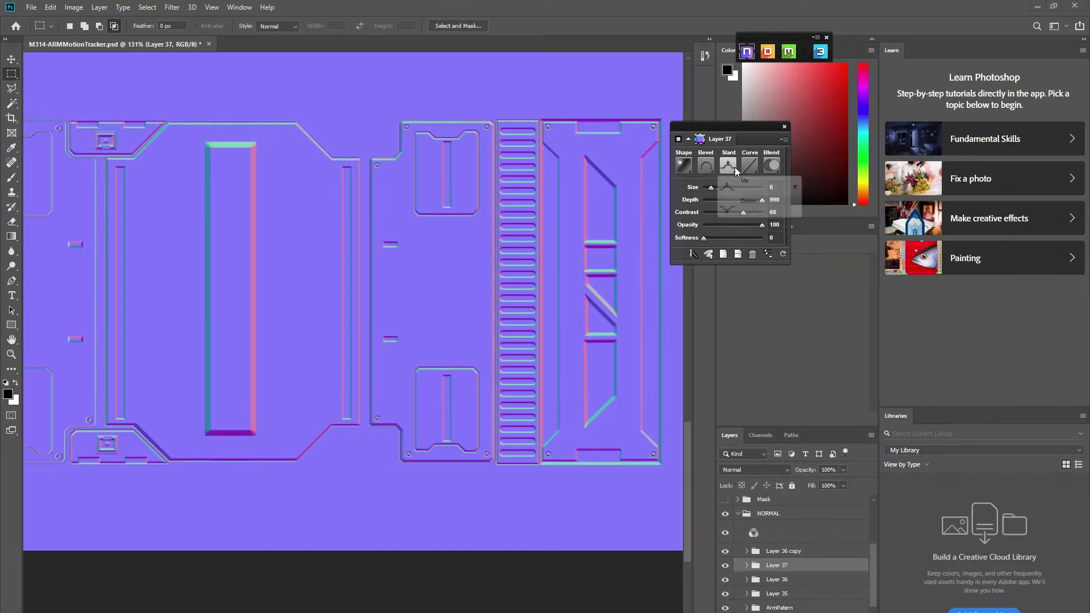
pyautogui.moveTo(711, 188); pyautogui.dragTo(708, 189)
# Draw a circular selection about 18 px wide near the central panel's upper right corner
pyautogui.rightClick(12, 74)
pyautogui.click(51, 88)
pyautogui.scroll(3, 275, 136)
pyautogui.moveTo(283, 155); pyautogui.dragTo(306, 178)
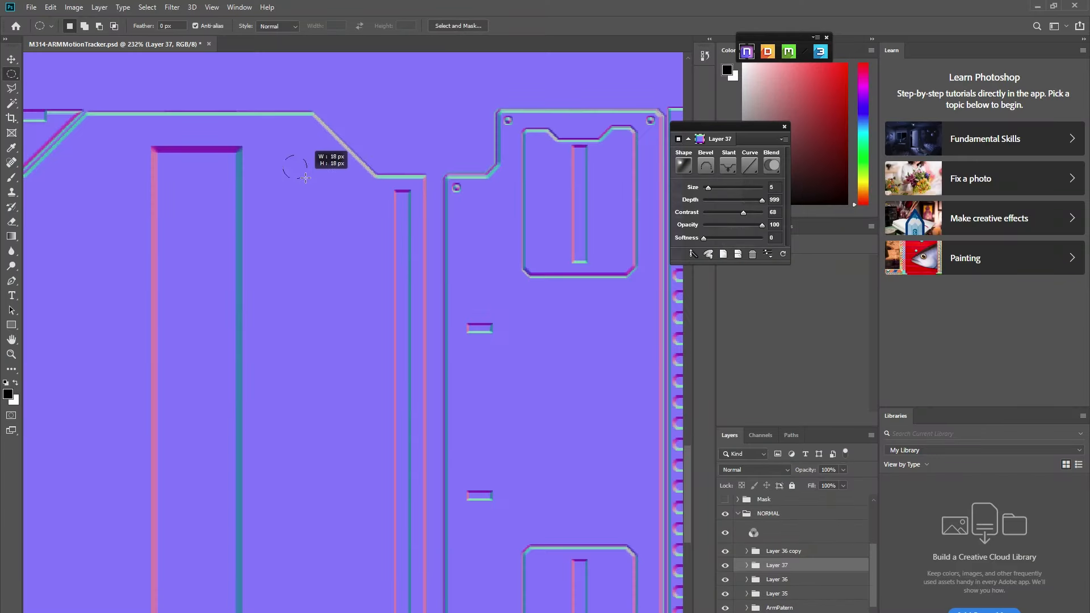
# Merge the central panel's outline, slots and recess into one layer and name it Layer 36
pyautogui.click(786, 596)
pyautogui.keyDown('shift'); pyautogui.click(792, 555); pyautogui.keyUp('shift')
pyautogui.rightClick(792, 556)
pyautogui.click(840, 461)
pyautogui.doubleClick(805, 556)
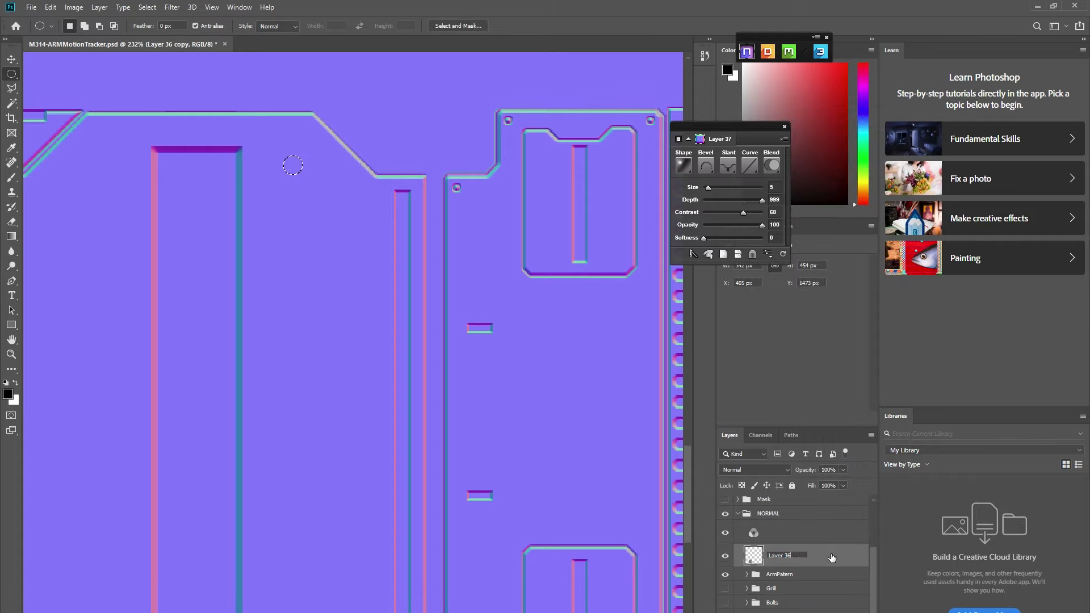
pyautogui.press('Return')
# Convert the circular selection into a bolt nDo layer with a Groove bevel and size 1
pyautogui.click(724, 207)
pyautogui.click(706, 166)
pyautogui.click(729, 247)
pyautogui.moveTo(711, 188); pyautogui.dragTo(708, 188)
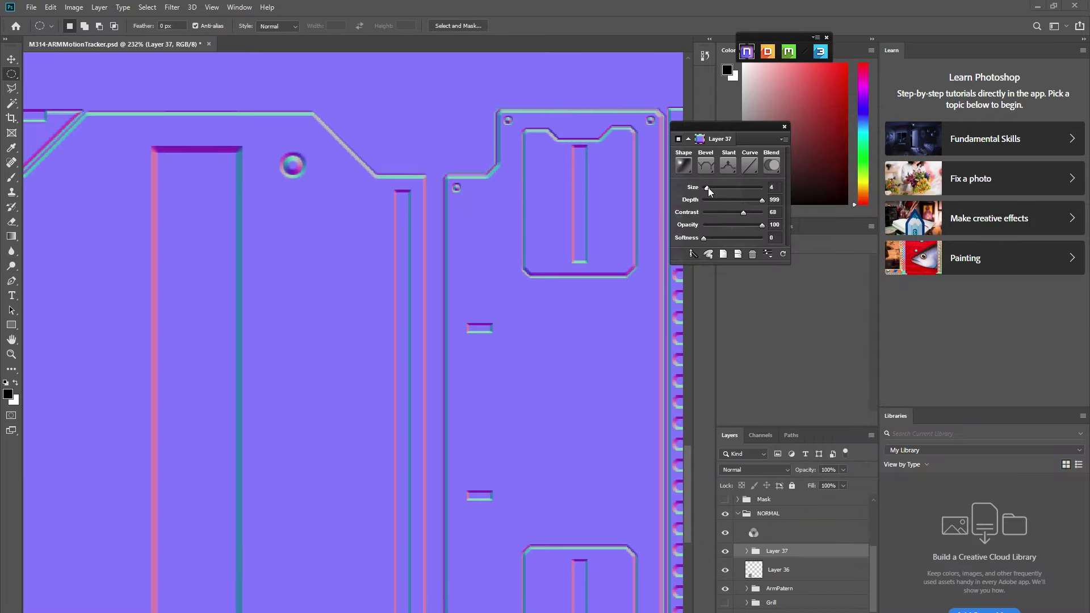
# Shrink the bolt to about 10 px in the central panel's upper right corner and merge its nDo group
pyautogui.hotkey('ctrl', 't')
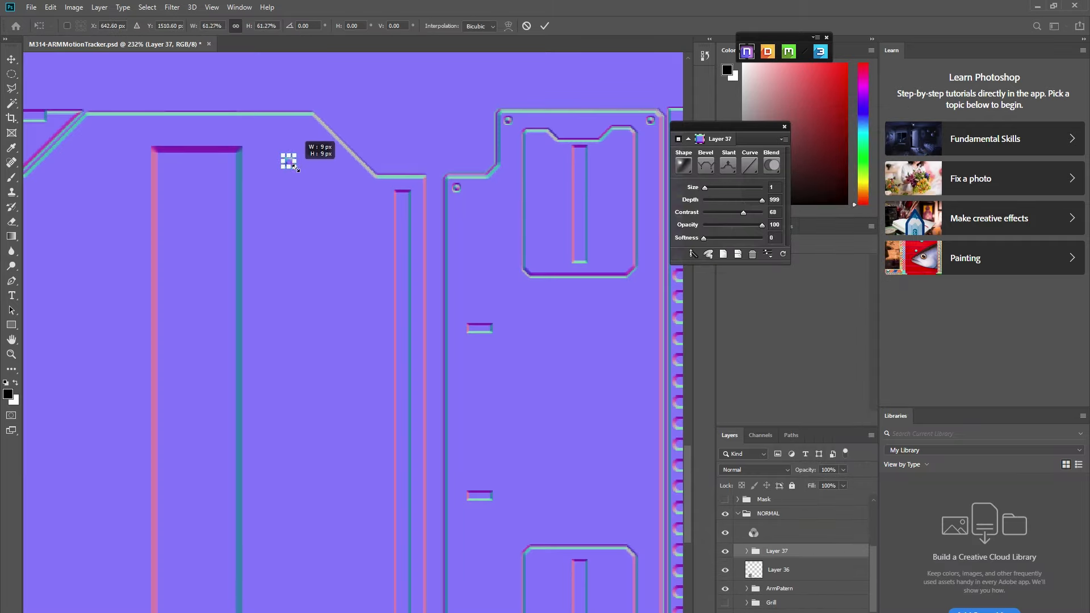
pyautogui.press('Return')
pyautogui.moveTo(296, 168); pyautogui.dragTo(312, 137)
pyautogui.press('v')
pyautogui.scroll(-3, 332, 146)
pyautogui.rightClick(776, 556)
pyautogui.click(812, 464)
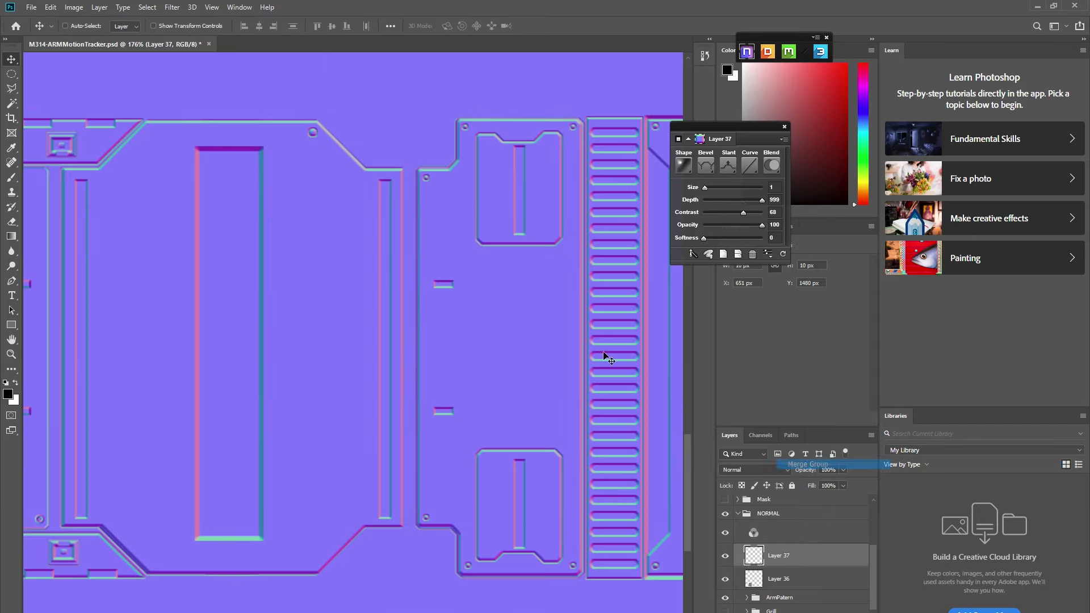
# Duplicate the bolt to the central panel's upper left corner and copy the pair down to the lower corners
pyautogui.moveTo(154, 134); pyautogui.dragTo(155, 134)
pyautogui.keyDown('shift'); pyautogui.click(779, 579); pyautogui.keyUp('shift')
pyautogui.moveTo(308, 131); pyautogui.dragTo(322, 568)
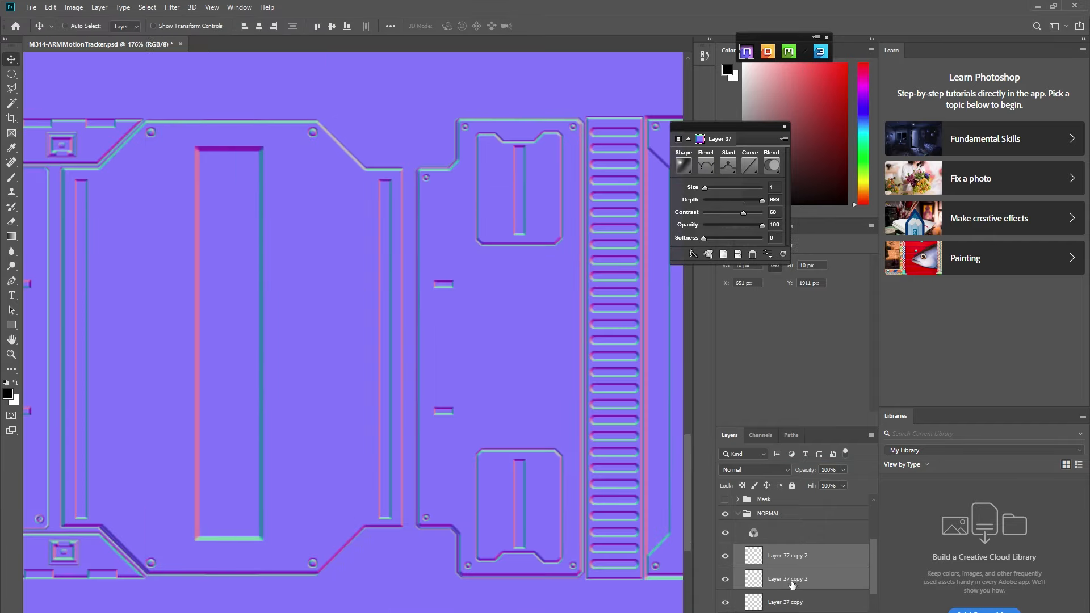
# Shift the tall recess on Layer 36 about 6 px to the right to center it in the central panel
pyautogui.scroll(-2, 793, 584)
pyautogui.click(791, 602)
pyautogui.hotkey('shift', 'm')
pyautogui.moveTo(184, 139); pyautogui.dragTo(282, 560)
pyautogui.press('v')
pyautogui.moveTo(242, 214); pyautogui.dragTo(248, 214)
pyautogui.hotkey('ctrl', 'd')
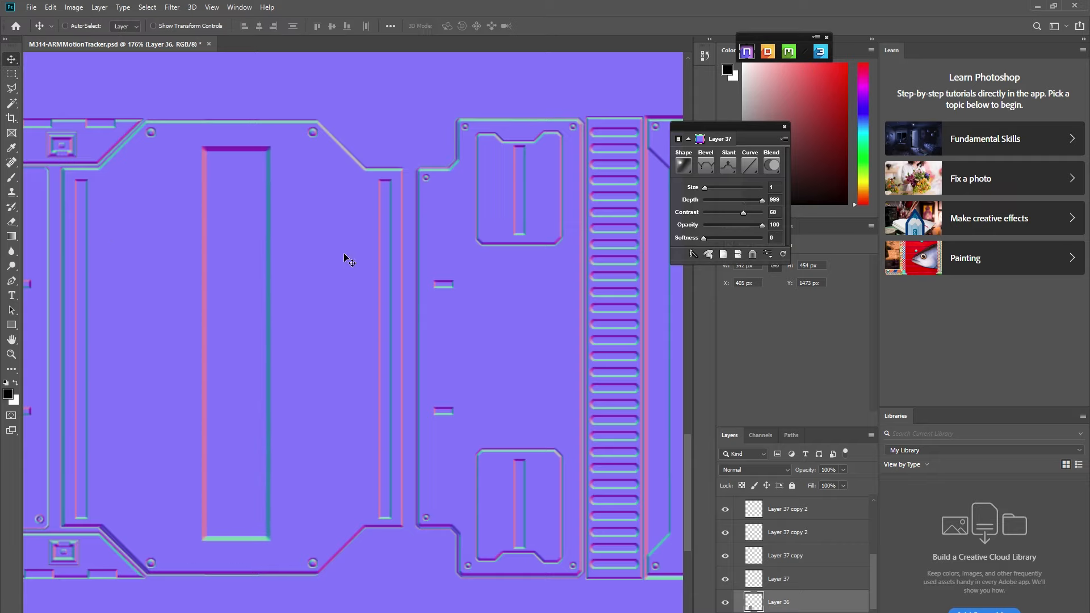
# Duplicate the bolts to the central panel's outer shoulder corners beside the vertical strips
pyautogui.scroll(-4, 347, 257)
pyautogui.click(798, 559)
pyautogui.moveTo(328, 464); pyautogui.dragTo(368, 433)
pyautogui.scroll(8, 371, 432)
pyautogui.scroll(-4, 368, 428)
pyautogui.moveTo(360, 230); pyautogui.dragTo(230, 247)
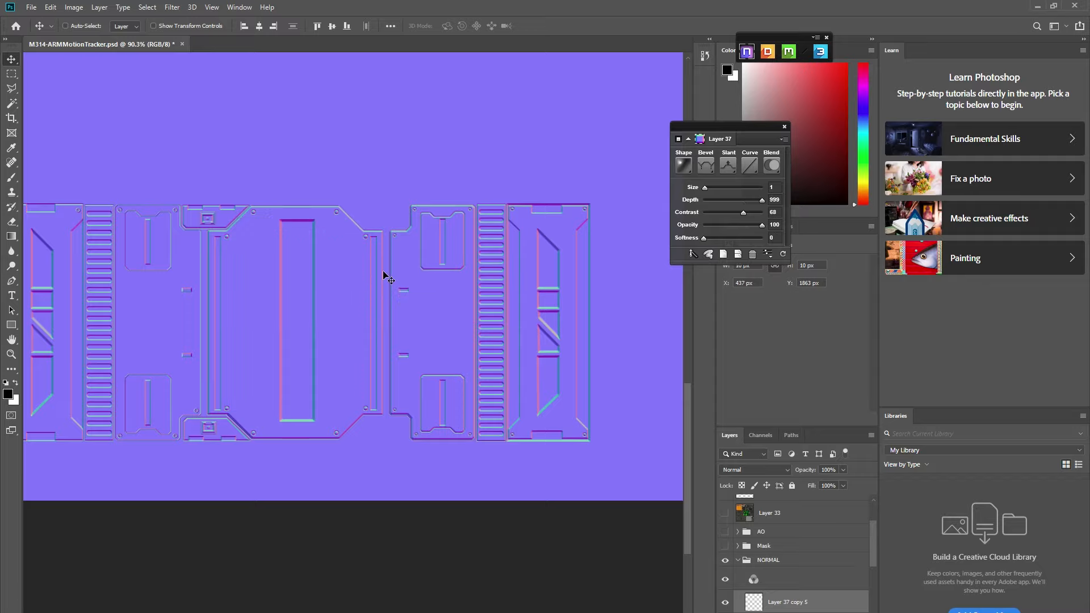
# Trace the outline of the angled plate at the central panel's upper left with the Polygonal Lasso
pyautogui.scroll(6, 373, 270)
pyautogui.press('l')
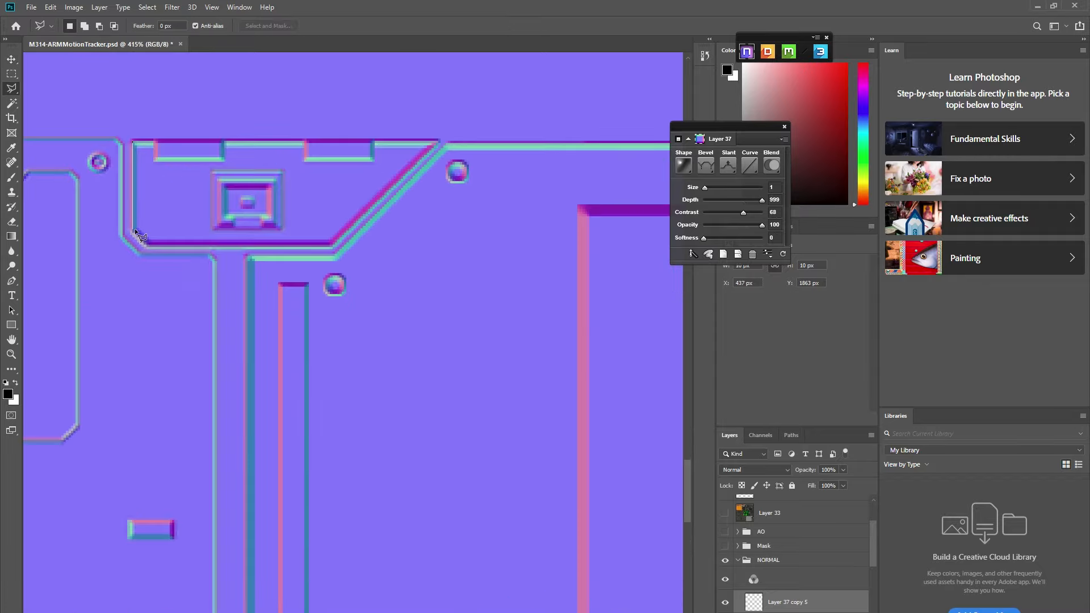
pyautogui.click(135, 142)
# Merge the bolts with the central panel and move the result into the ArmPatern group
pyautogui.scroll(-2, 795, 580)
pyautogui.keyDown('shift'); pyautogui.click(791, 611); pyautogui.keyUp('shift')
pyautogui.rightClick(791, 612)
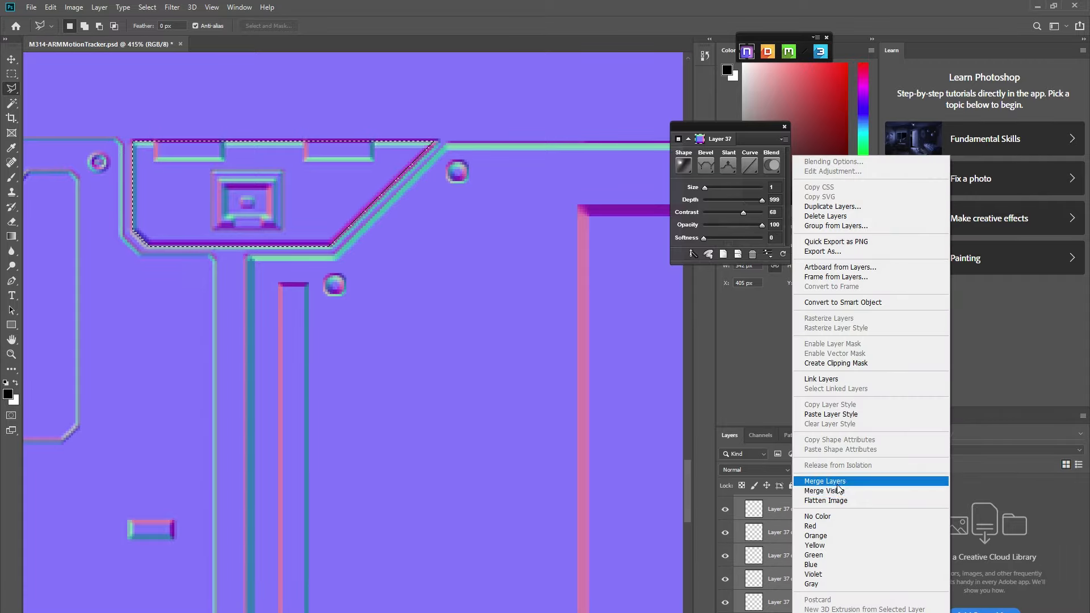
pyautogui.click(840, 484)
pyautogui.keyDown('shift'); pyautogui.click(770, 548); pyautogui.keyUp('shift')
pyautogui.rightClick(797, 548)
pyautogui.click(853, 405)
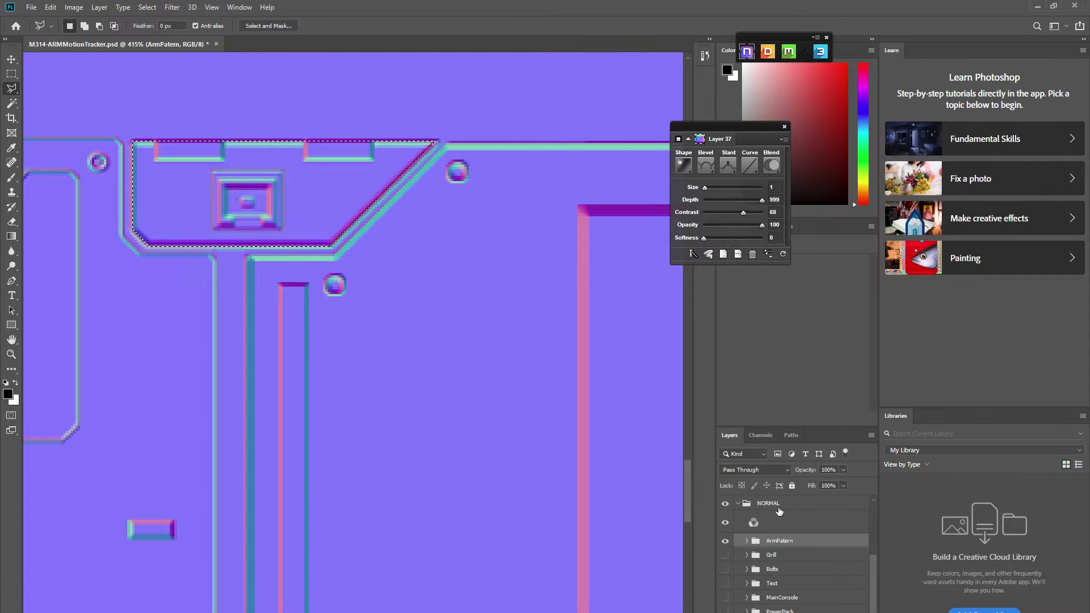
# Convert the traced corner plate selection into an nDo normal layer and change its bevel style to a thin edge
pyautogui.click(723, 254)
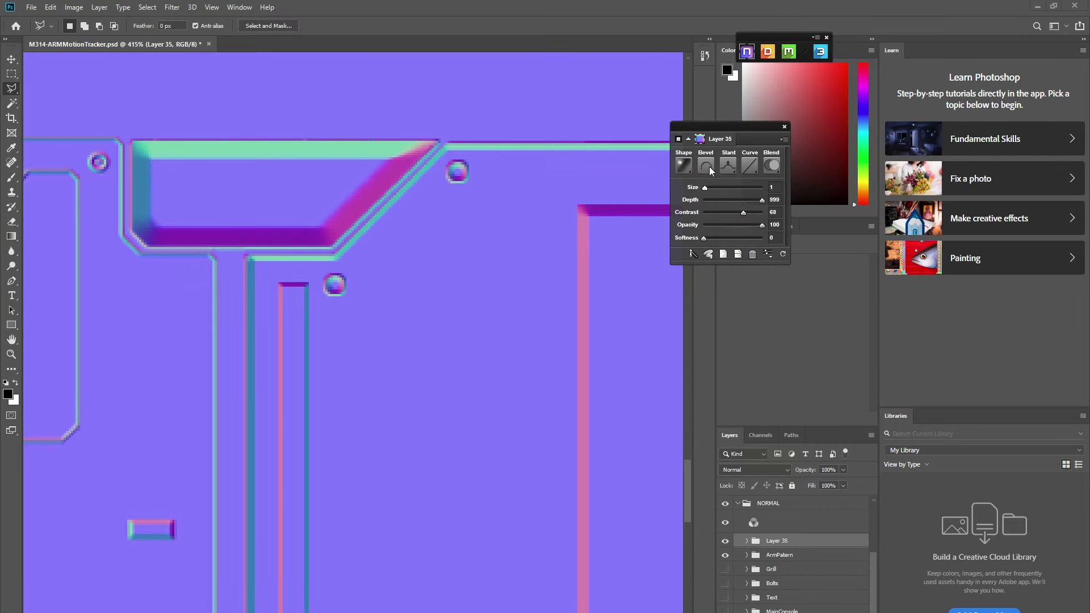
pyautogui.click(709, 168)
pyautogui.click(735, 247)
# Select the two notches on the plate's upper edge, about 30 by 10 px, and convert them into recessed size 1 normals with inverted slant
pyautogui.click(726, 542)
pyautogui.press('m')
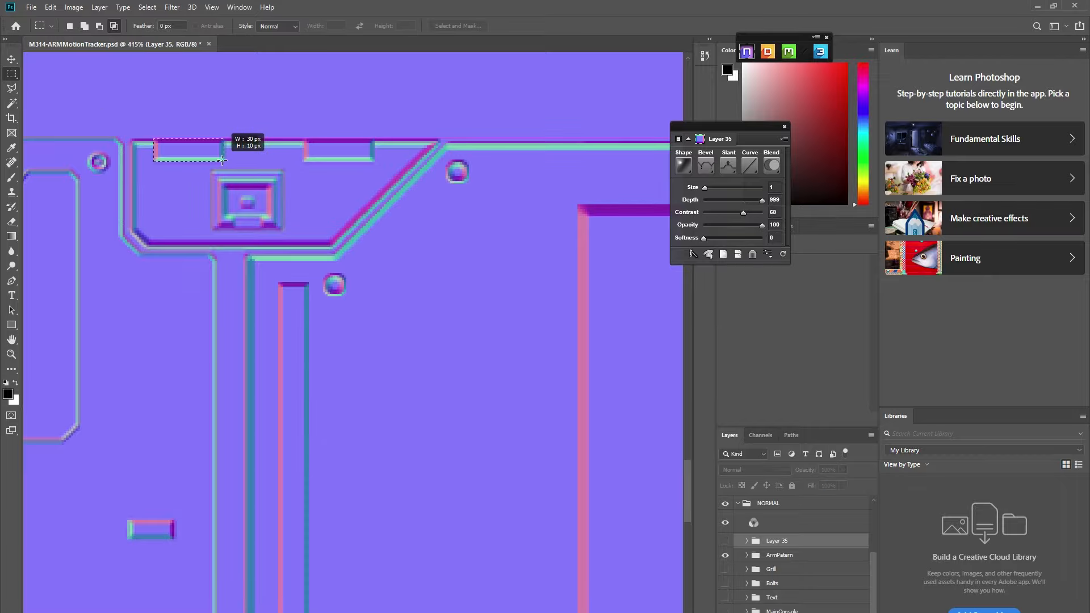
pyautogui.click(723, 255)
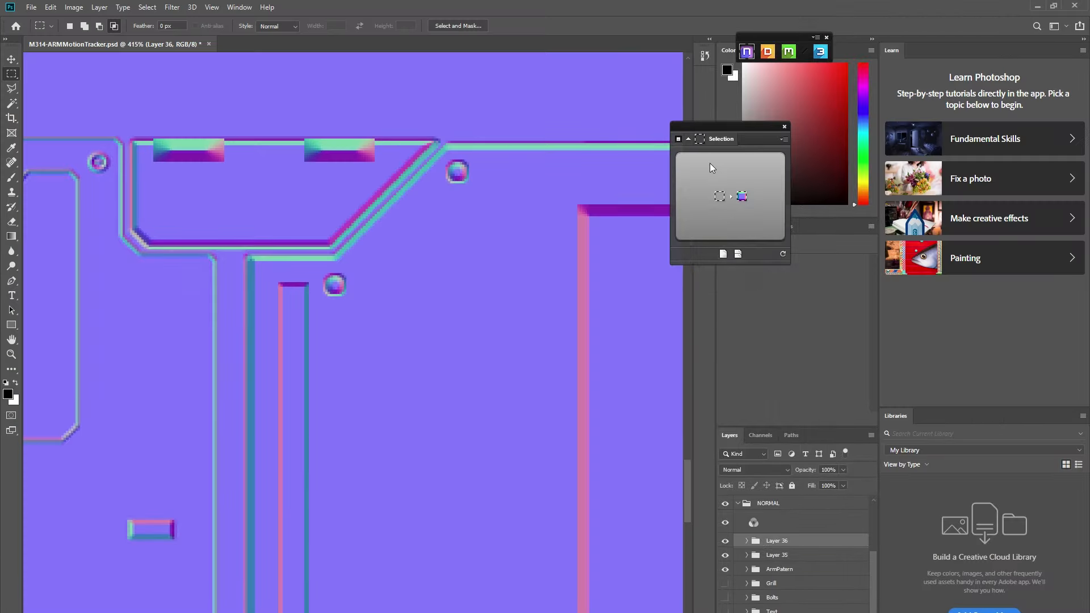
pyautogui.moveTo(709, 187); pyautogui.dragTo(704, 188)
pyautogui.click(728, 167)
pyautogui.click(742, 204)
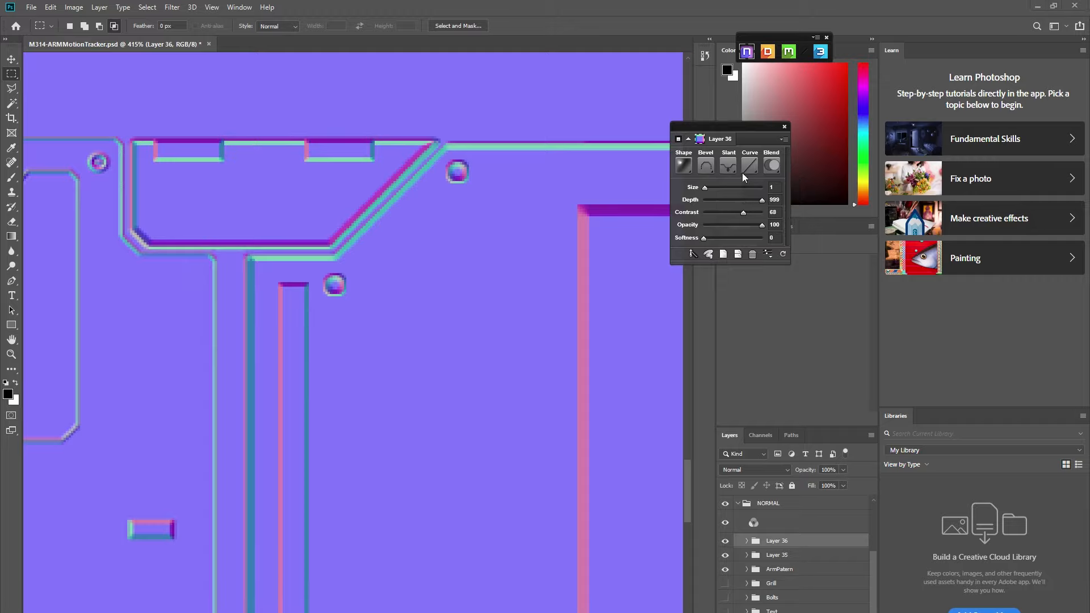
# Trace the square detail inside the corner plate, convert it into a normal layer and change its bevel style
pyautogui.moveTo(725, 542); pyautogui.dragTo(724, 556)
pyautogui.click(706, 165)
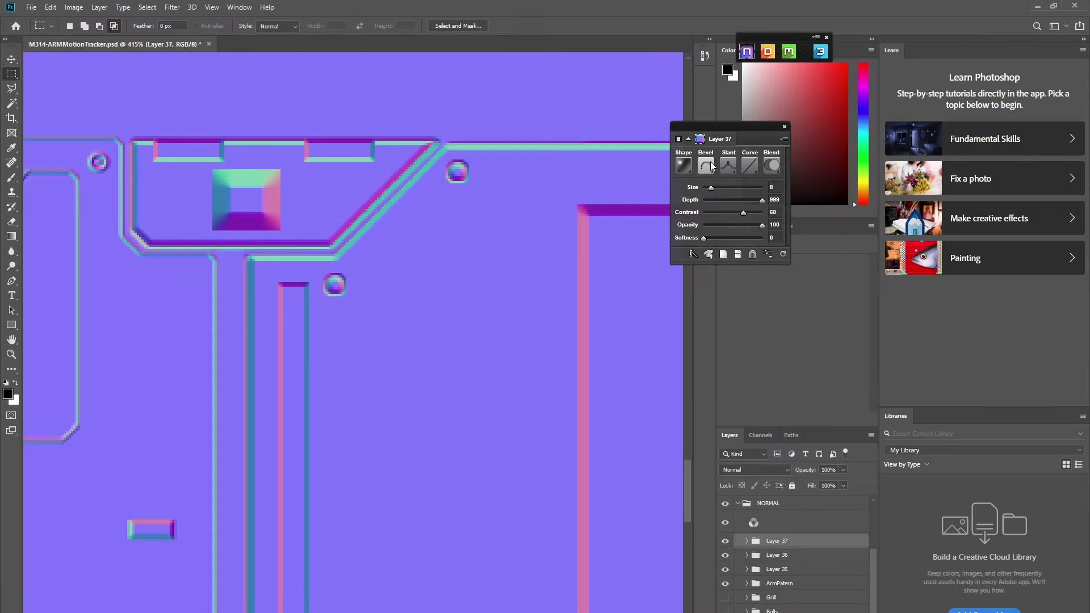
pyautogui.click(713, 166)
pyautogui.click(725, 216)
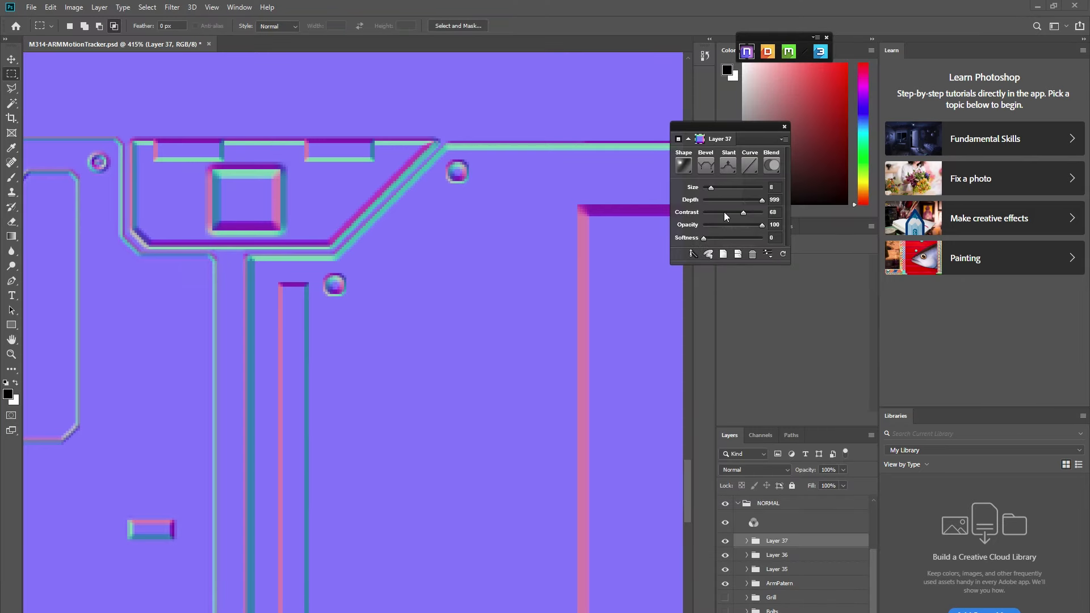
pyautogui.scroll(3, 340, 238)
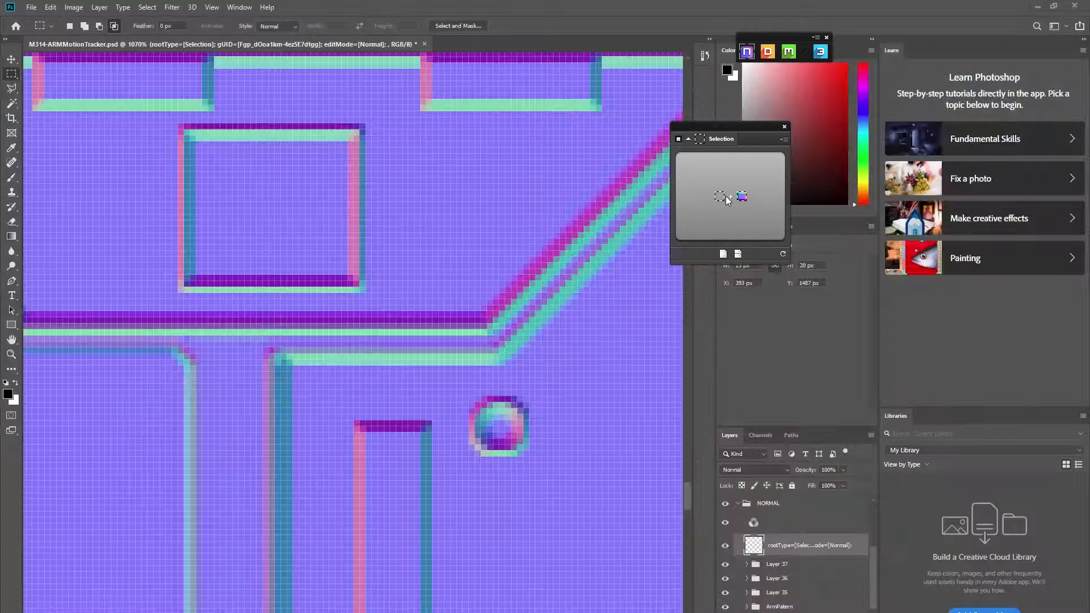
pyautogui.click(726, 196)
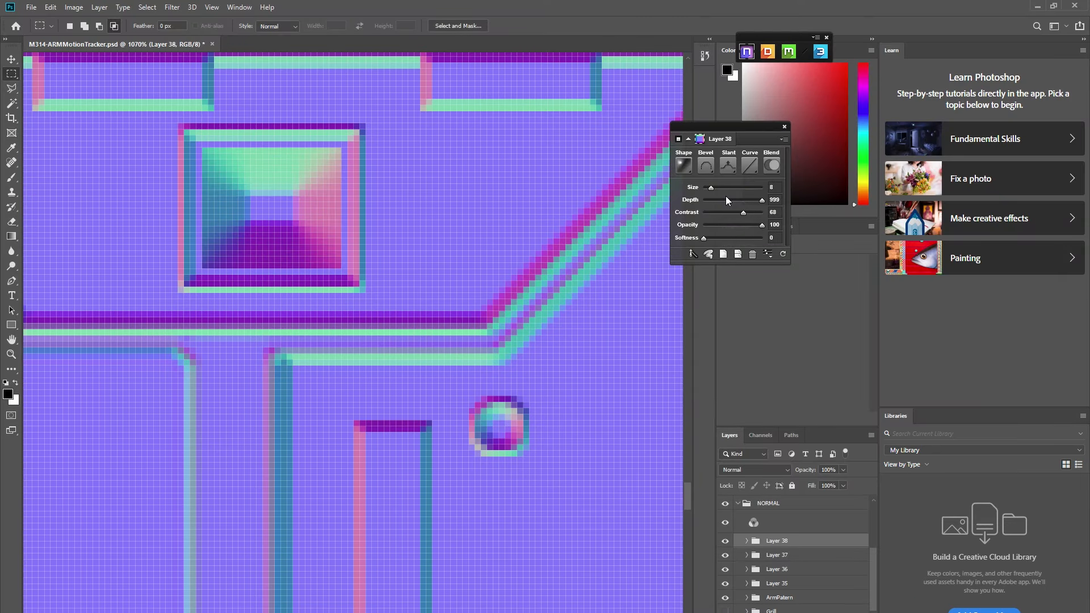
pyautogui.click(706, 166)
pyautogui.click(710, 203)
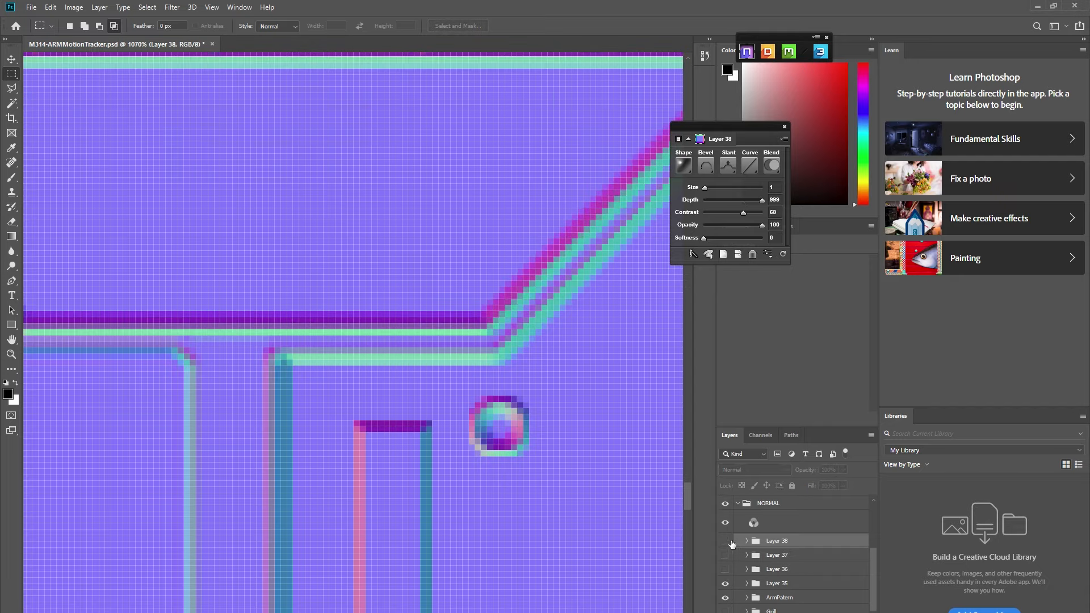
pyautogui.hotkey('ctrl', 'z')
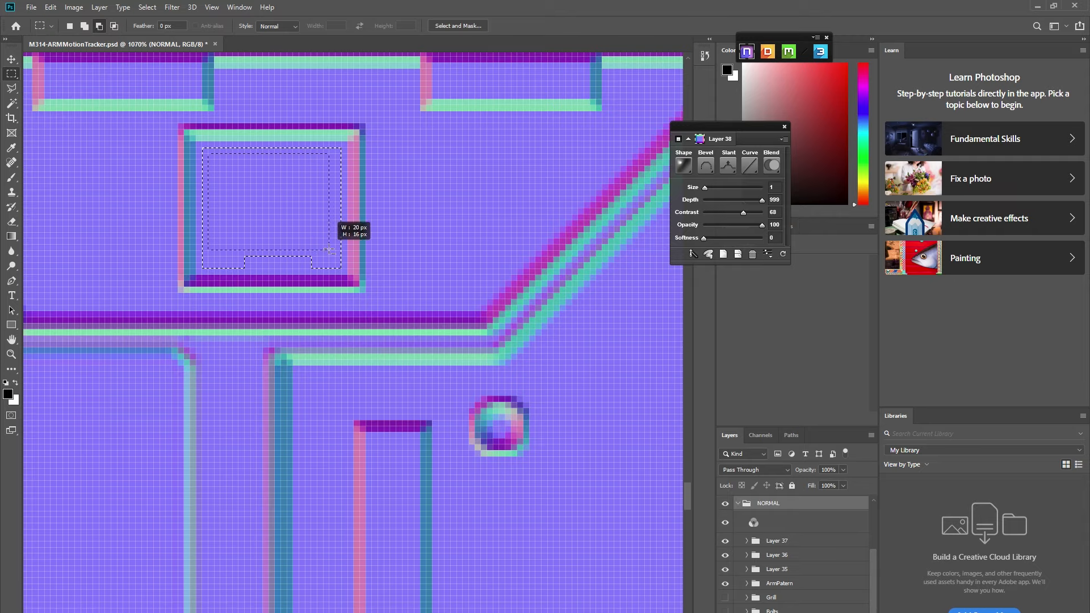
# Reshape the rectangular selection inside the square into a thin frame with a gap in its lower edge
pyautogui.moveTo(330, 249); pyautogui.dragTo(336, 250)
pyautogui.moveTo(244, 252); pyautogui.dragTo(311, 258)
pyautogui.scroll(3, 209, 162)
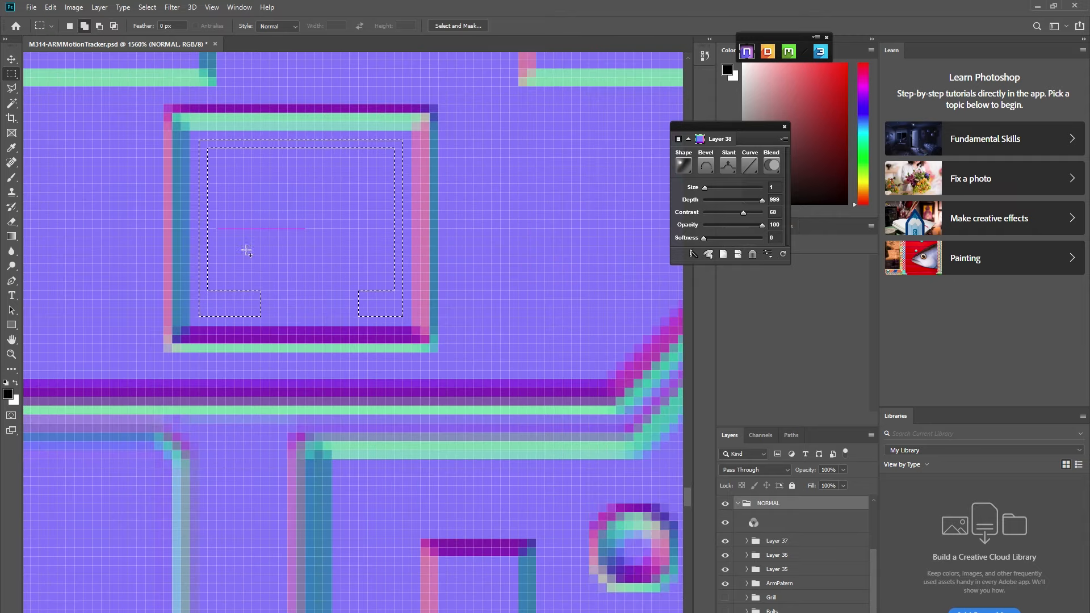
pyautogui.moveTo(213, 149); pyautogui.dragTo(395, 163)
pyautogui.moveTo(342, 293); pyautogui.dragTo(365, 314)
# Convert the open frame selection into an nDo normal above Layer 37 and set its size to 1
pyautogui.scroll(-3, 315, 224)
pyautogui.click(778, 541)
pyautogui.click(722, 254)
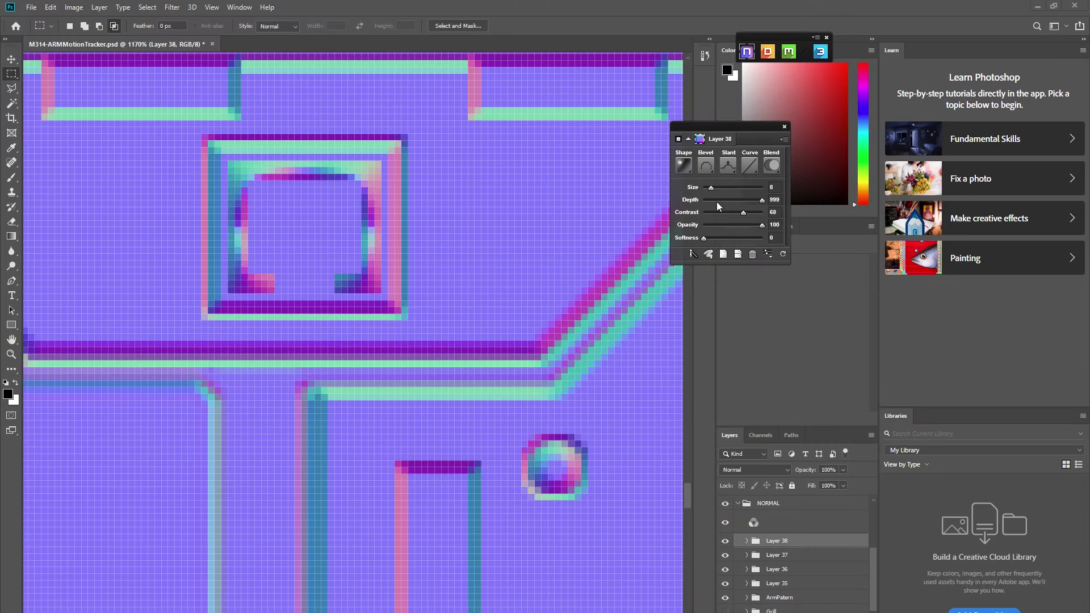
pyautogui.moveTo(707, 188); pyautogui.dragTo(702, 191)
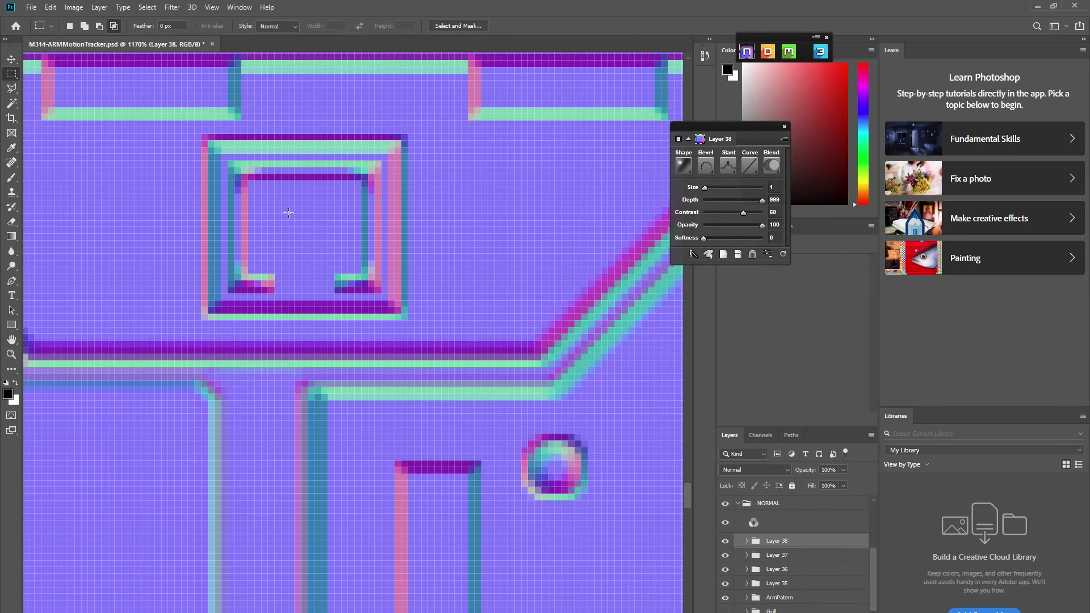
# Add a small rectangular normal at the center of the open frame and merge the corner plate's layers into one
pyautogui.moveTo(282, 209); pyautogui.dragTo(325, 239)
pyautogui.rightClick(324, 239)
pyautogui.click(722, 254)
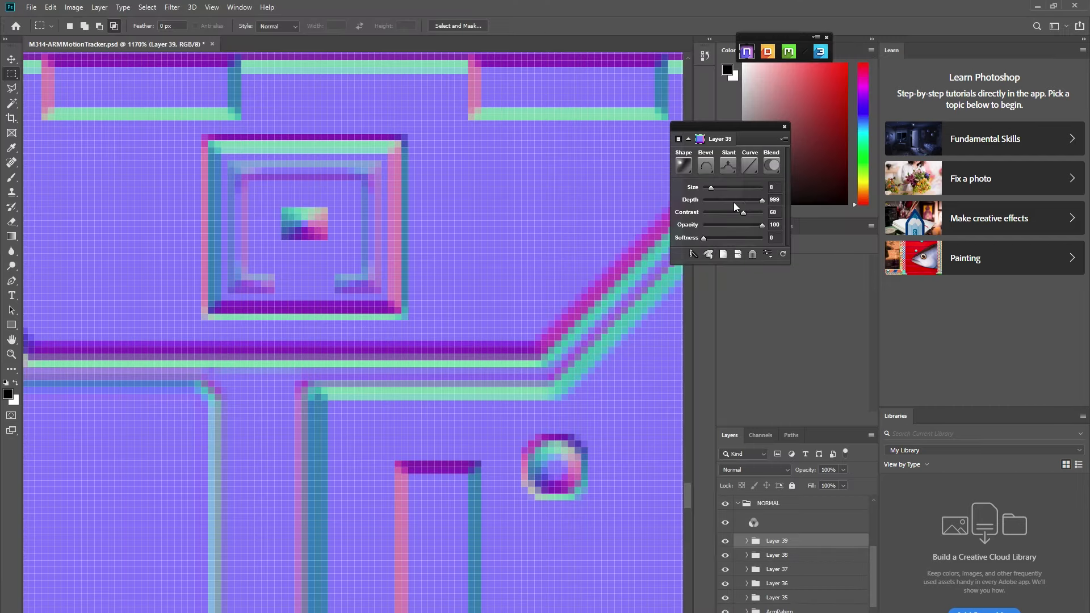
pyautogui.hotkey('ctrl', '0')
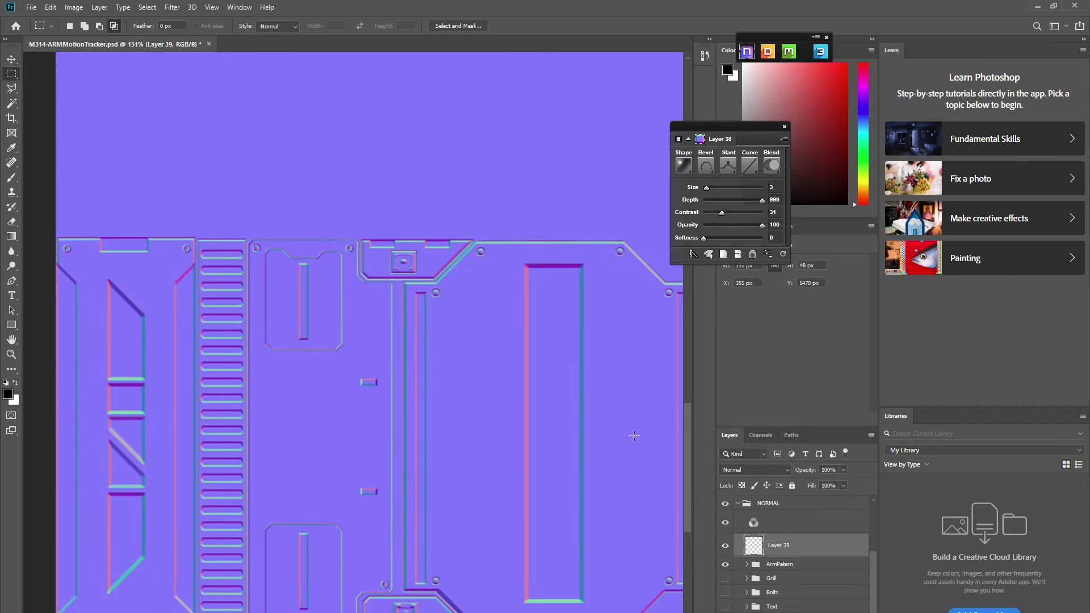
pyautogui.press('v')
pyautogui.moveTo(418, 267); pyautogui.dragTo(420, 602)
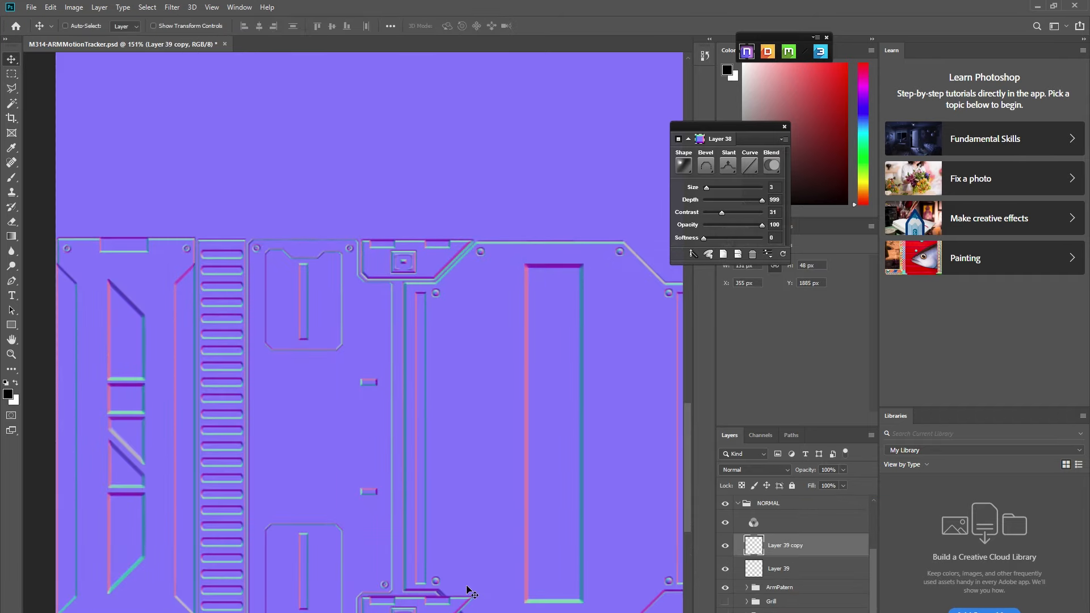
pyautogui.hotkey('ctrl', 't')
pyautogui.rightClick(437, 579)
pyautogui.click(461, 594)
pyautogui.rightClick(460, 594)
pyautogui.click(498, 600)
pyautogui.hotkey('ctrl', 'z')
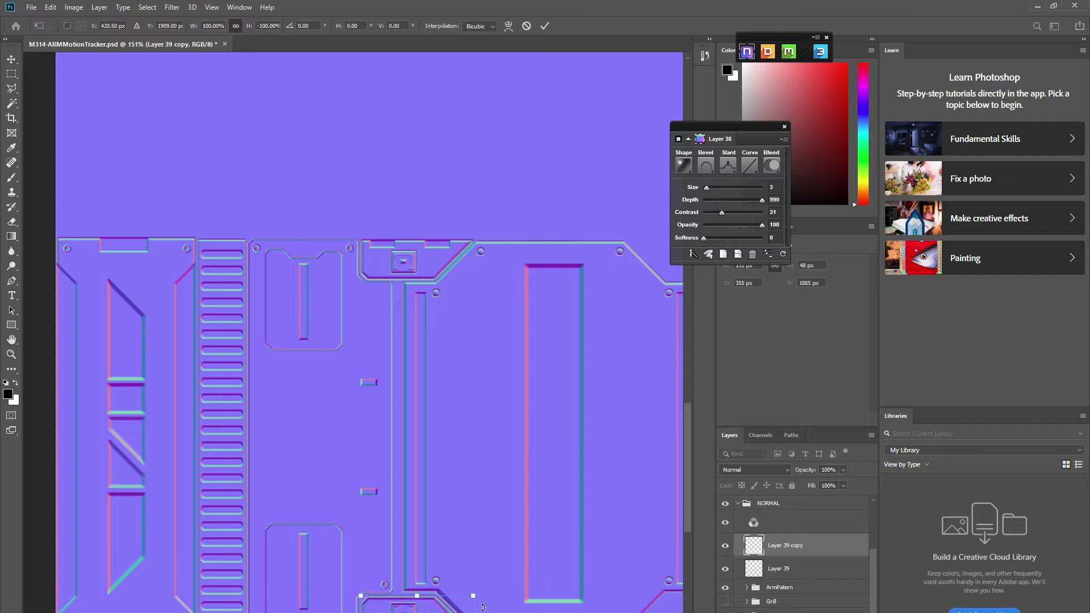
pyautogui.press('Return')
pyautogui.hotkey('ctrl', 'z')
pyautogui.hotkey('ctrl', 'z')
pyautogui.hotkey('ctrl', 'z')
pyautogui.hotkey('ctrl', 'shift', 'z')
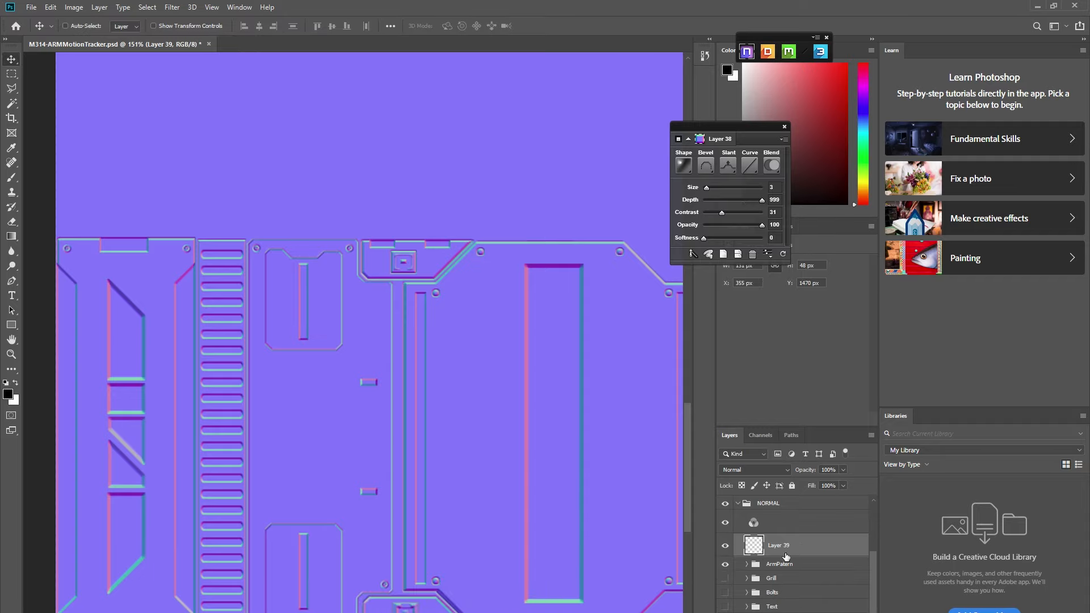
# Duplicate the merged corner plate straight below the original and flip the copy vertically
pyautogui.moveTo(420, 259); pyautogui.dragTo(437, 428)
pyautogui.hotkey('ctrl', 't')
pyautogui.rightClick(437, 428)
pyautogui.click(467, 582)
pyautogui.click(760, 436)
pyautogui.click(548, 26)
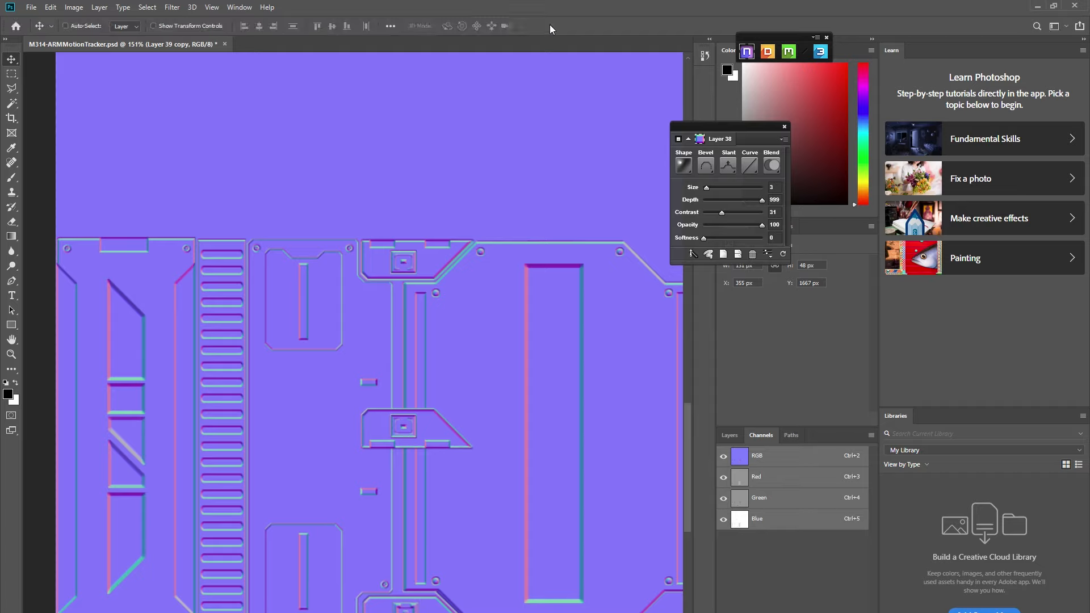
# Invert the flipped copy's green channel and move the copy down onto the central panel's lower-left corner
pyautogui.click(776, 500)
pyautogui.hotkey('ctrl', 'i')
pyautogui.click(794, 455)
pyautogui.moveTo(444, 424); pyautogui.dragTo(449, 612)
# Merge the two corner plates into one layer, move it into the ArmPatern group and activate the Polygonal Lasso
pyautogui.click(730, 436)
pyautogui.keyDown('shift'); pyautogui.click(784, 569); pyautogui.keyUp('shift')
pyautogui.rightClick(784, 569)
pyautogui.click(829, 425)
pyautogui.moveTo(788, 545); pyautogui.dragTo(790, 564)
pyautogui.click(11, 88)
pyautogui.scroll(-3, 250, 261)
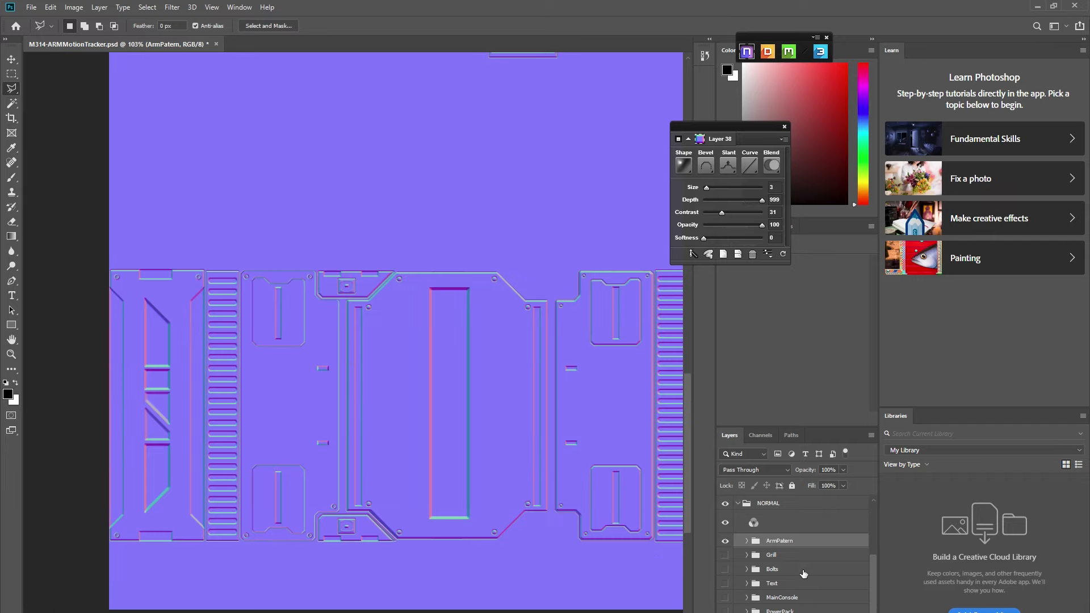
# Place a side panel from the ArmPatern group left of the centre panel and adjust it with a free transform
pyautogui.click(747, 541)
pyautogui.click(12, 59)
pyautogui.moveTo(621, 373); pyautogui.dragTo(299, 372)
pyautogui.hotkey('ctrl', 't')
pyautogui.rightClick(298, 371)
pyautogui.scroll(8, 274, 312)
pyautogui.moveTo(352, 333); pyautogui.dragTo(372, 333)
# Check the contents of the Grill and Panel Arm groups by toggling their visibility
pyautogui.scroll(-14, 421, 452)
pyautogui.scroll(-12, 732, 571)
pyautogui.click(726, 572)
pyautogui.scroll(1, 397, 551)
pyautogui.scroll(-1, 398, 551)
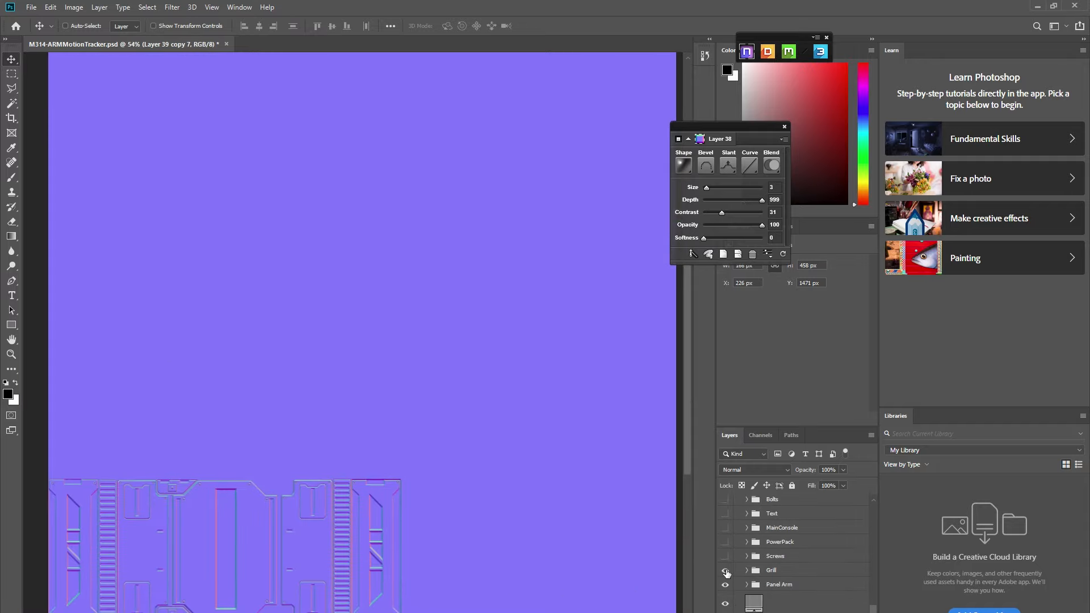
pyautogui.click(727, 587)
pyautogui.click(727, 586)
# Place the ribbed strip and the end panel on the left side of the arm pattern, and collapse the ArmPatern group
pyautogui.keyDown('ctrl'); pyautogui.click(340, 532); pyautogui.keyUp('ctrl')
pyautogui.moveTo(340, 533); pyautogui.dragTo(108, 541)
pyautogui.scroll(6, 101, 516)
pyautogui.scroll(-5, 206, 497)
pyautogui.moveTo(531, 498); pyautogui.dragTo(155, 493)
pyautogui.scroll(-5, 156, 493)
pyautogui.scroll(10, 148, 506)
pyautogui.scroll(-6, 129, 538)
pyautogui.scroll(10, 761, 596)
pyautogui.scroll(-3, 760, 596)
pyautogui.click(747, 516)
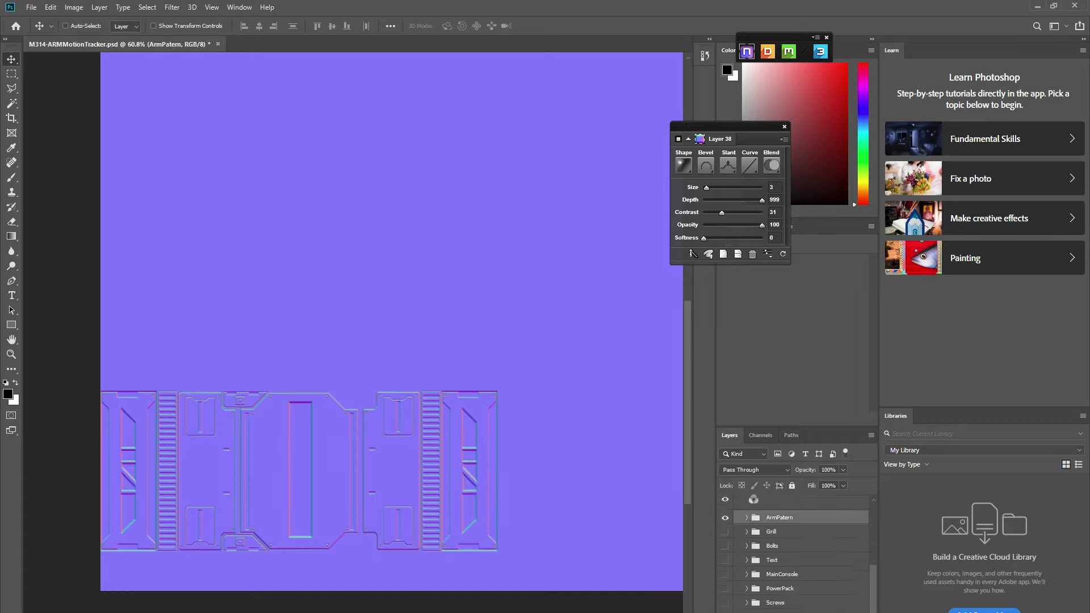
# Hide the Panel Arm group and make the Grill and Bolts groups visible
pyautogui.scroll(-3, 748, 519)
pyautogui.scroll(-3, 349, 492)
pyautogui.scroll(4, 341, 500)
pyautogui.scroll(-3, 227, 560)
pyautogui.scroll(6, 198, 579)
pyautogui.scroll(-3, 198, 582)
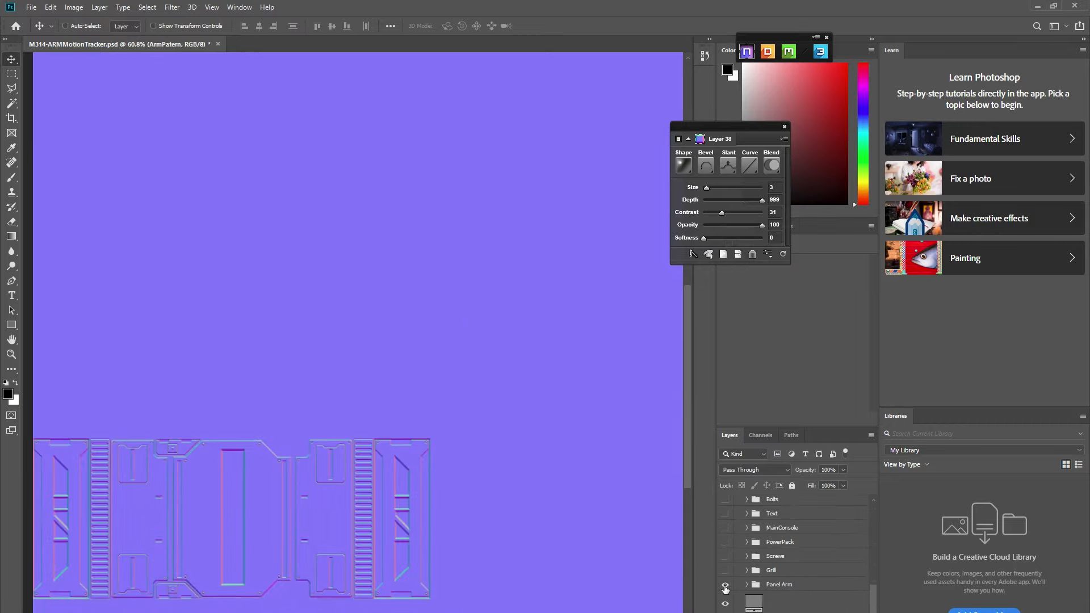
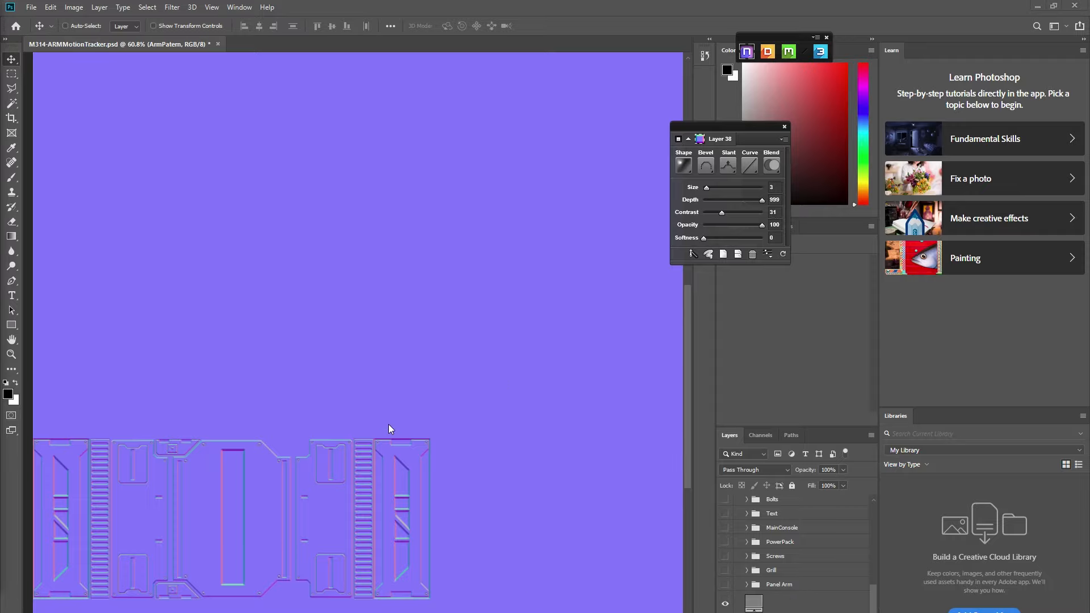
pyautogui.scroll(-3, 388, 429)
pyautogui.scroll(5, 750, 568)
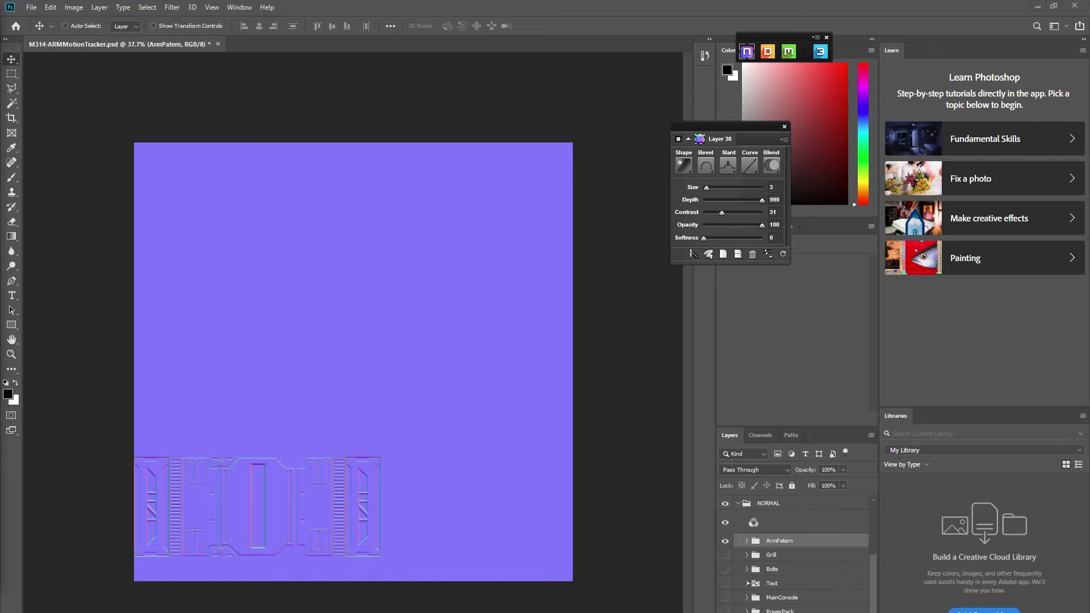
pyautogui.click(725, 556)
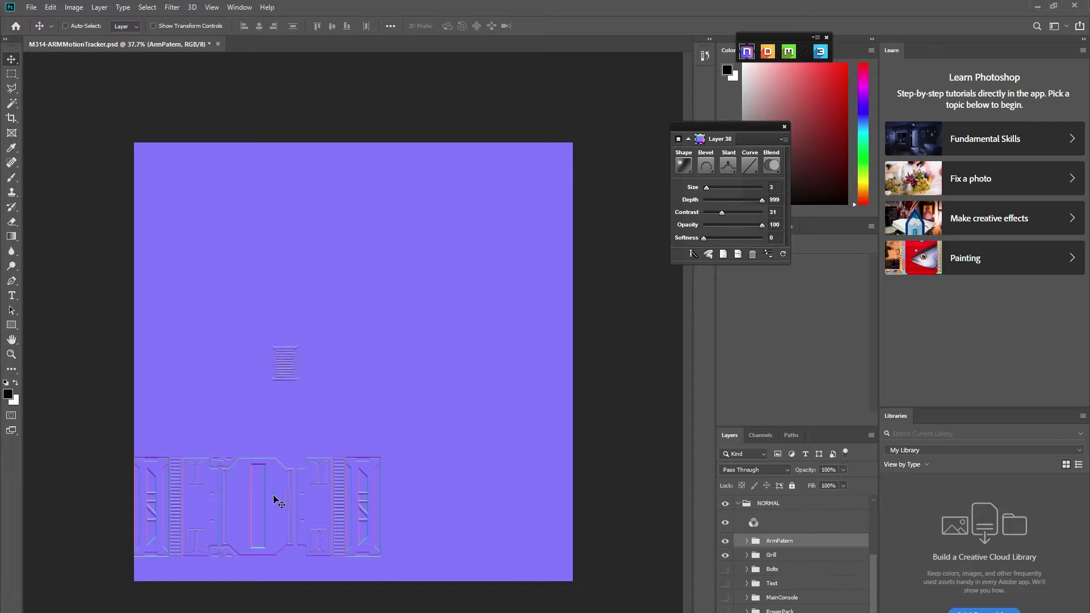
pyautogui.click(726, 571)
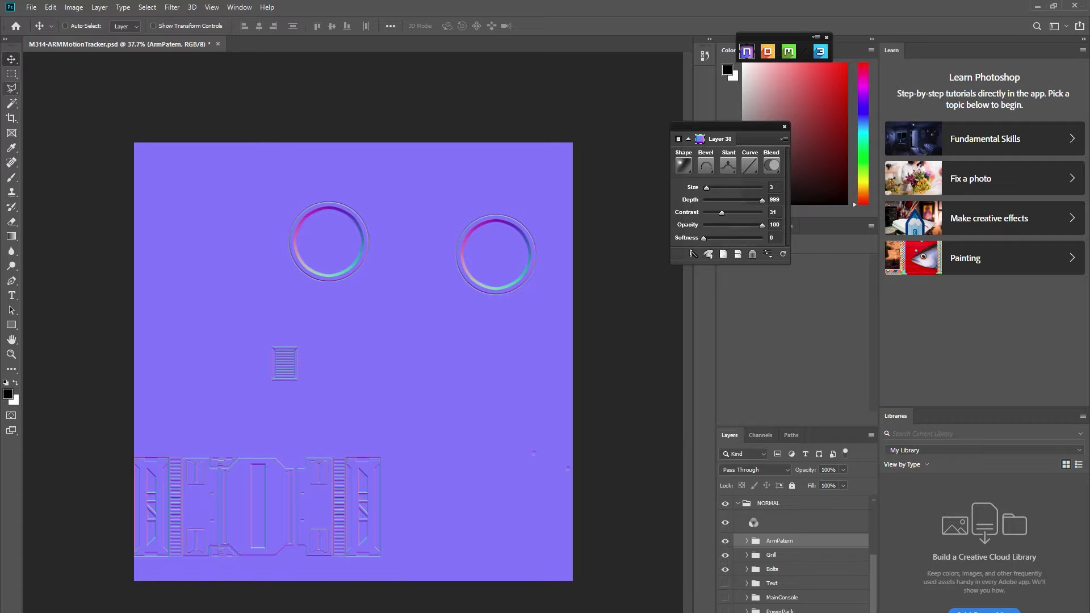
pyautogui.rightClick(11, 74)
pyautogui.click(54, 85)
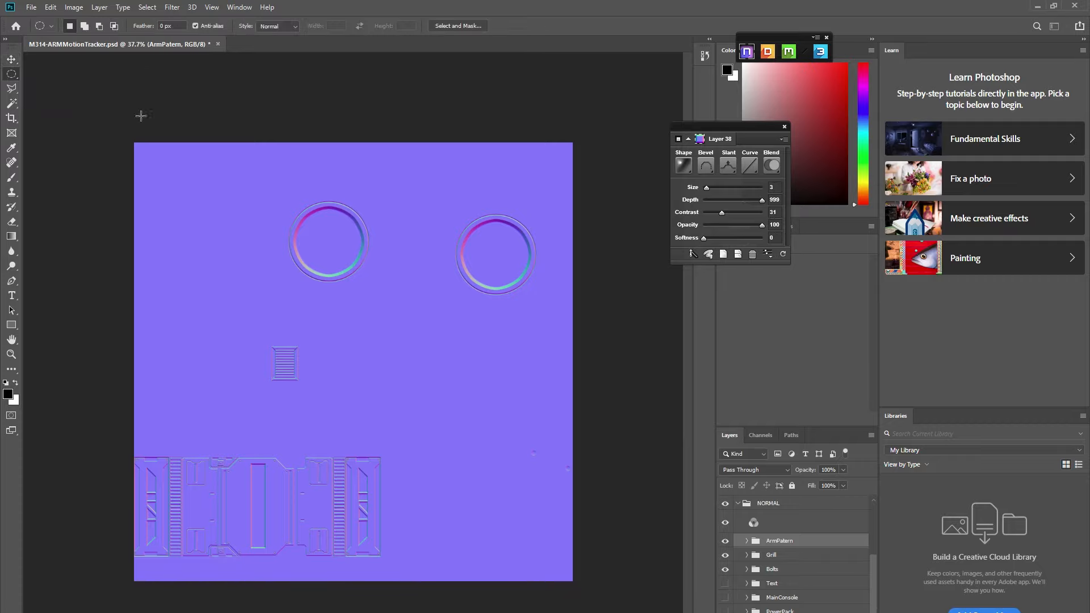
pyautogui.scroll(5, 473, 298)
pyautogui.moveTo(416, 82); pyautogui.dragTo(588, 239)
pyautogui.moveTo(530, 167); pyautogui.dragTo(561, 199)
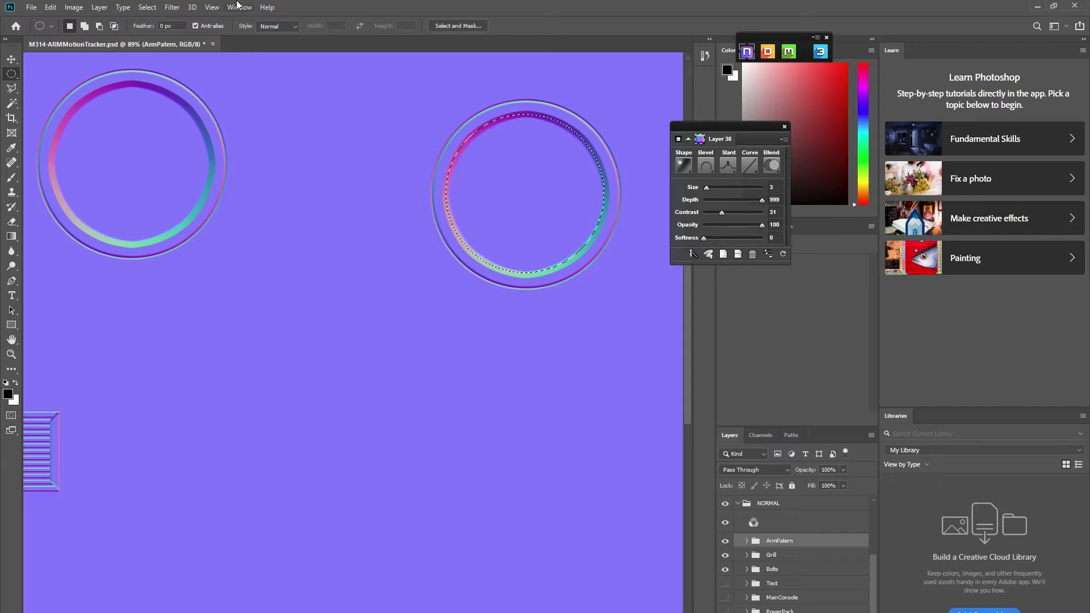
pyautogui.hotkey('ctrl', 'd')
pyautogui.click(51, 7)
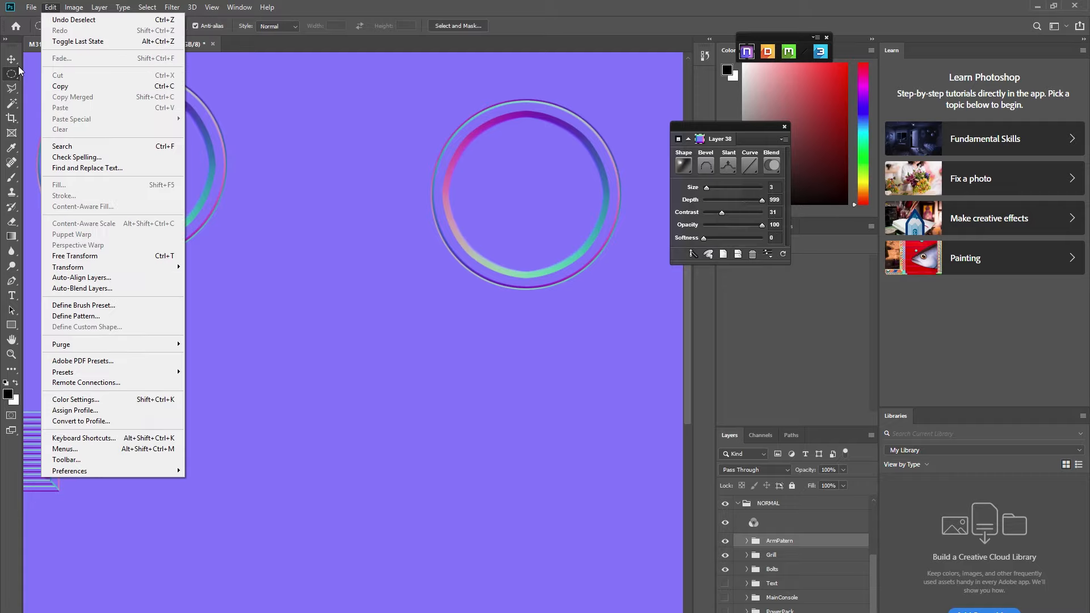
# Draw a circular selection along the right ring's outer edge and align it using the Layer 0 wireframe
pyautogui.click(18, 70)
pyautogui.moveTo(421, 88); pyautogui.dragTo(614, 265)
pyautogui.moveTo(541, 193); pyautogui.dragTo(560, 209)
pyautogui.scroll(-5, 751, 528)
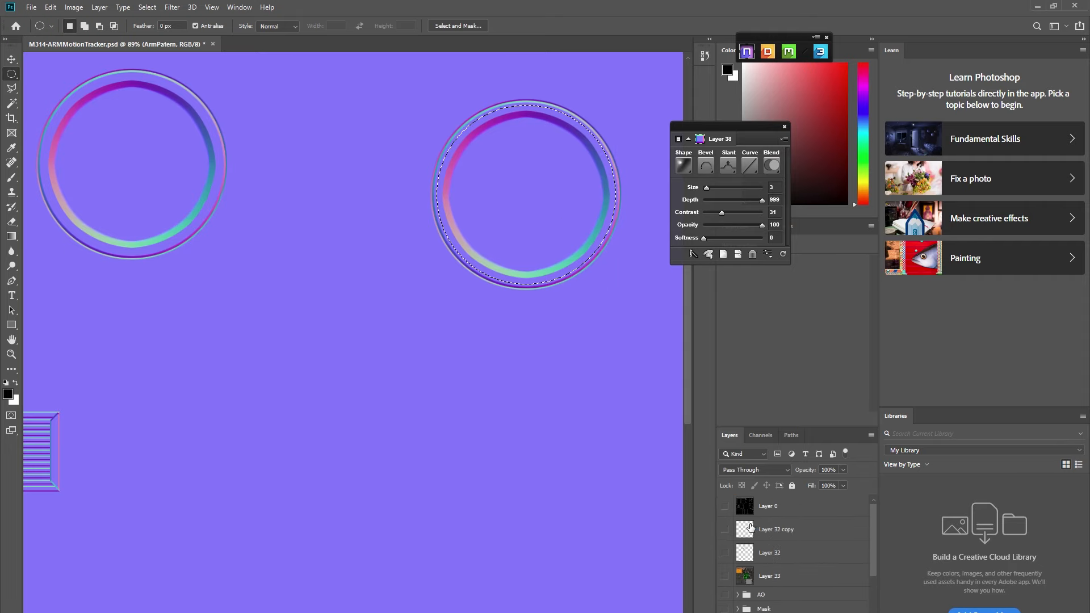
pyautogui.click(726, 506)
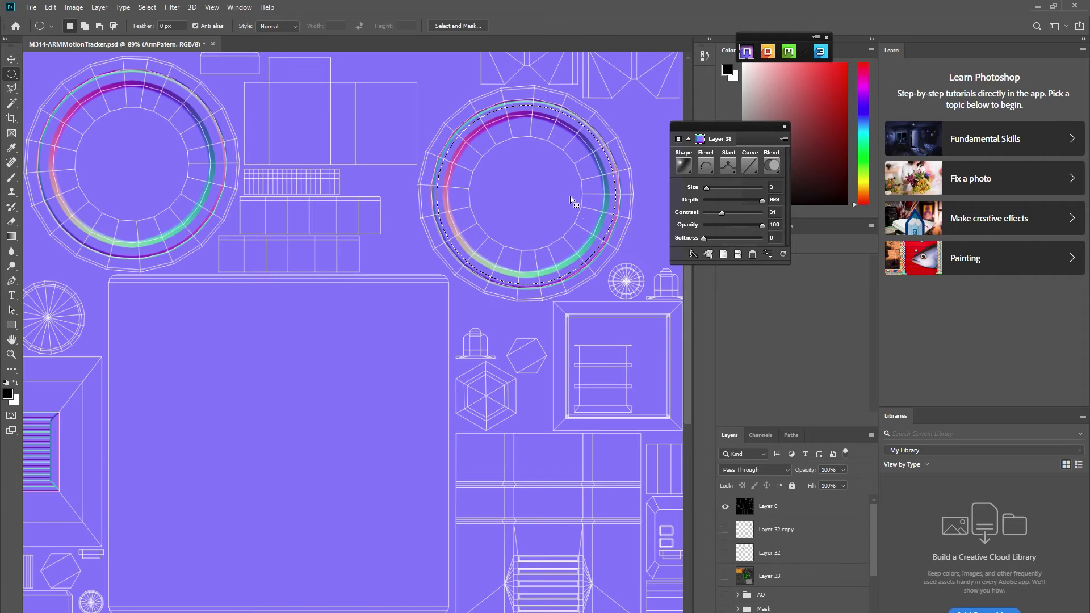
pyautogui.moveTo(570, 196); pyautogui.dragTo(569, 196)
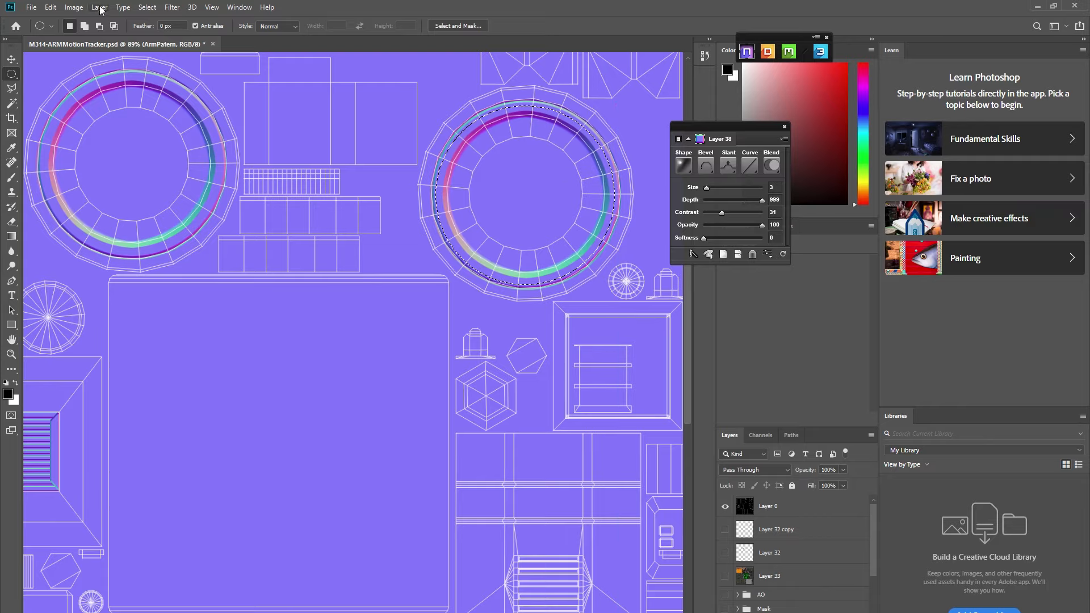
# Expand the circular selection by 5 pixels
pyautogui.click(73, 7)
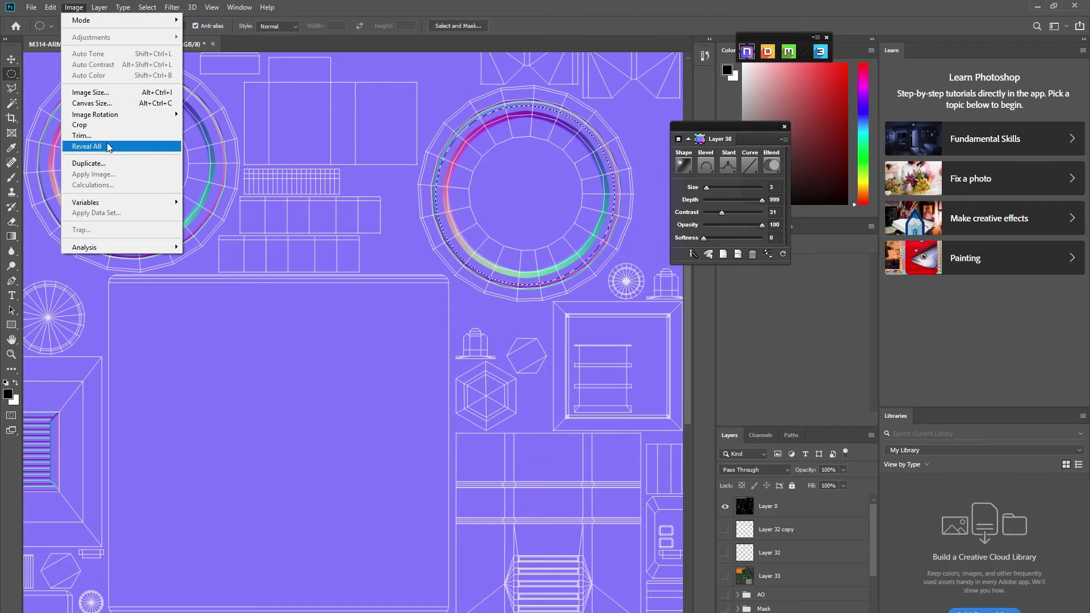
pyautogui.moveTo(96, 9)
pyautogui.moveTo(145, 10)
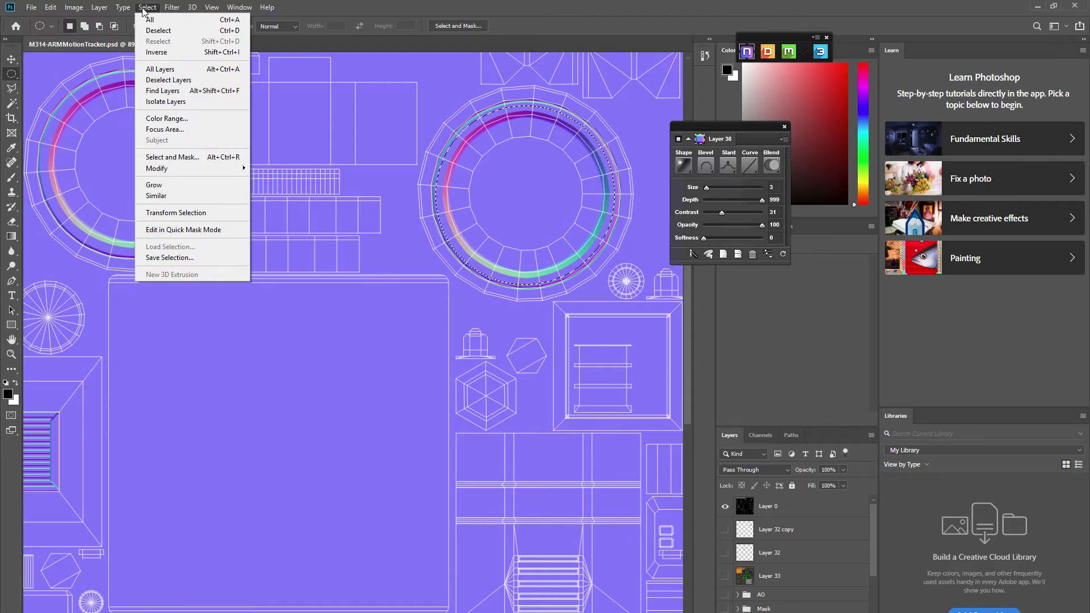
pyautogui.moveTo(208, 166)
pyautogui.click(284, 190)
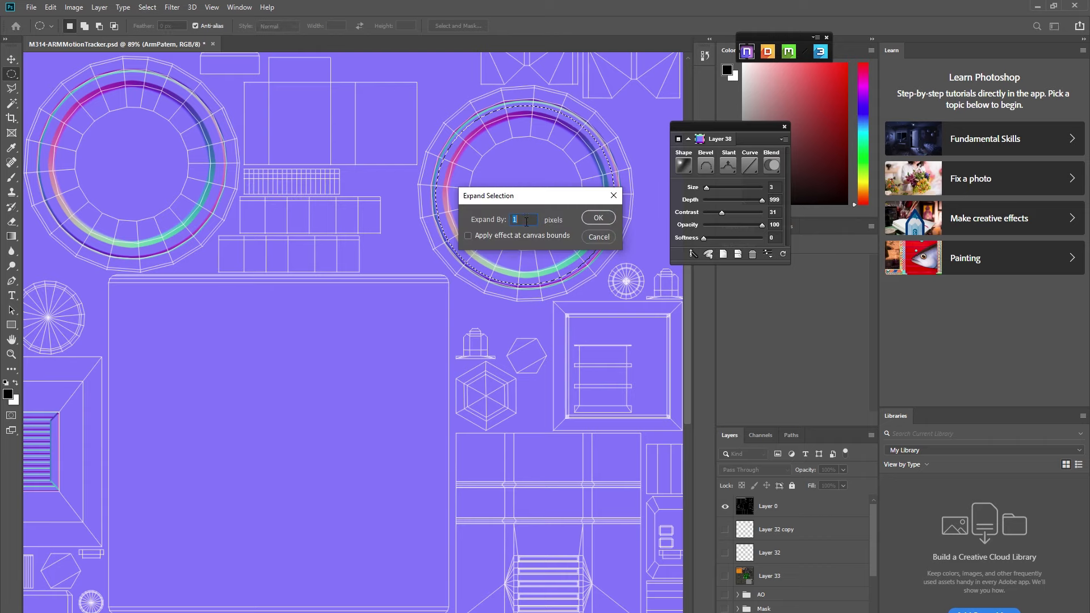
pyautogui.write('5')
pyautogui.click(599, 217)
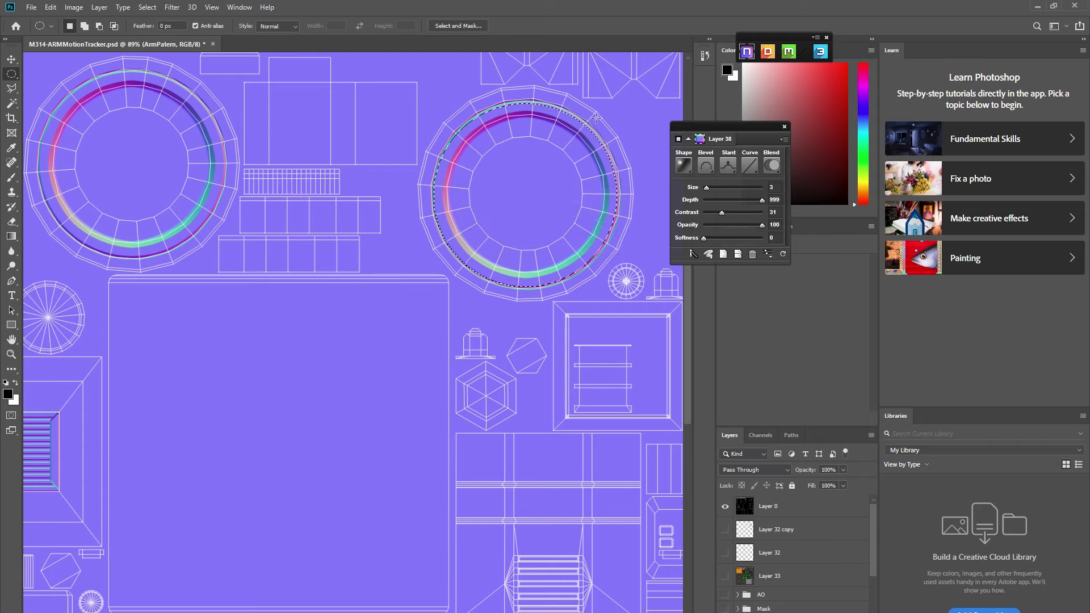
# Convert the selection into a normal-map layer above ArmPatern, and hide the Layer 0 wireframe
pyautogui.scroll(-4, 783, 591)
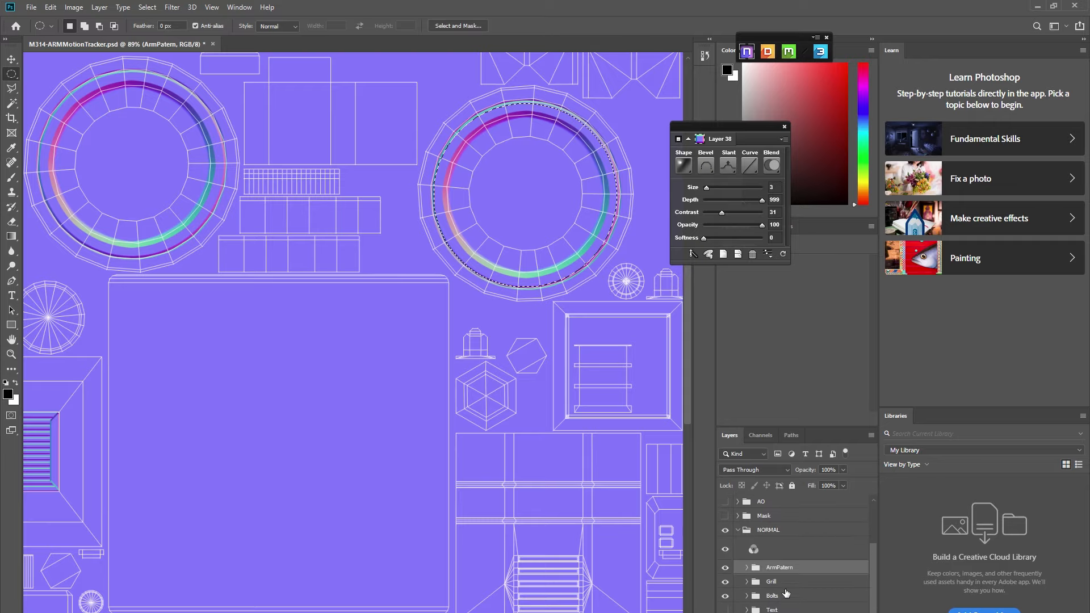
pyautogui.click(749, 197)
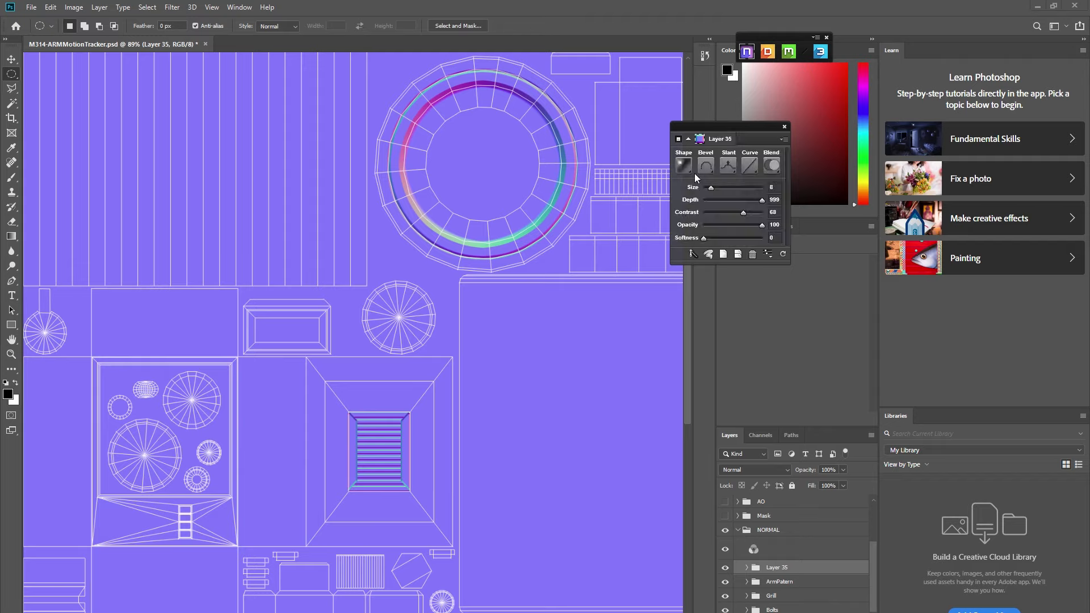
pyautogui.click(728, 611)
pyautogui.scroll(-3, 552, 207)
pyautogui.scroll(1, 557, 223)
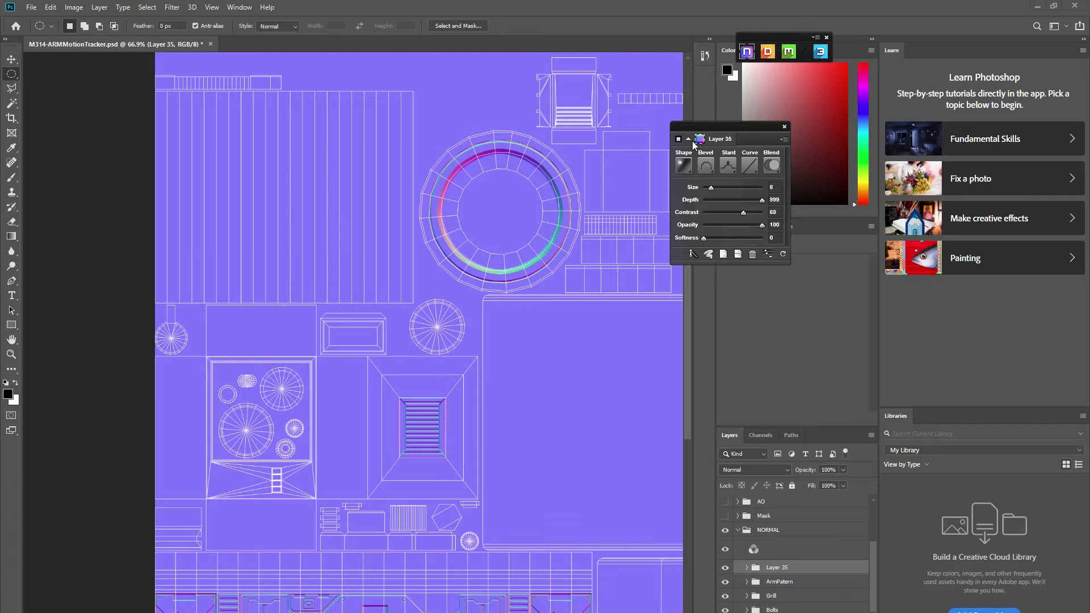
pyautogui.scroll(3, 760, 518)
pyautogui.click(726, 507)
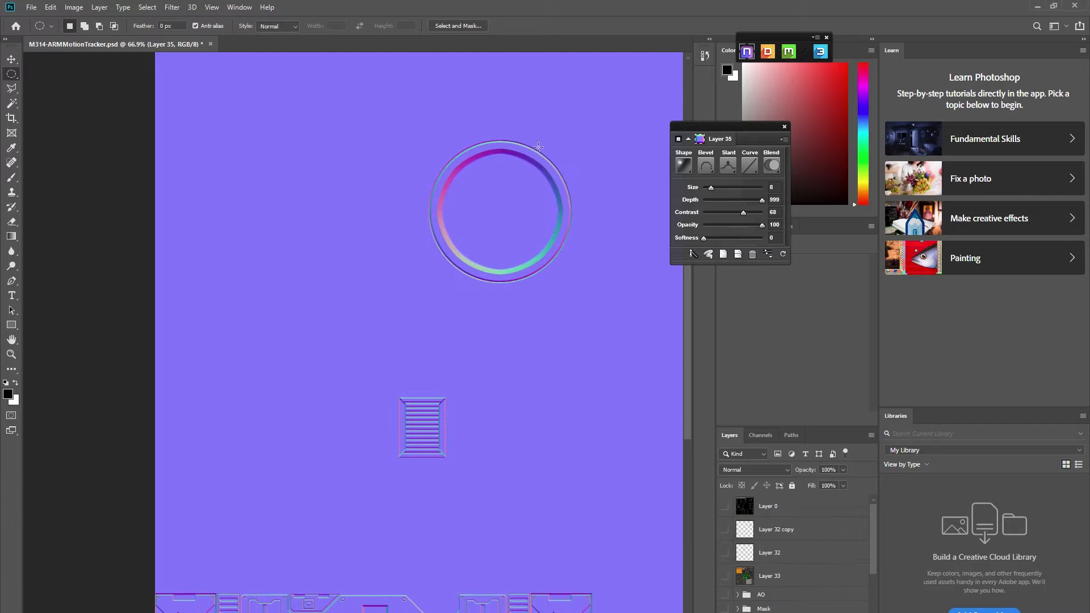
# Set the bevel of Layer 35 to Groove and nudge its circle slightly to align with the right ring
pyautogui.scroll(3, 653, 462)
pyautogui.scroll(-2, 795, 545)
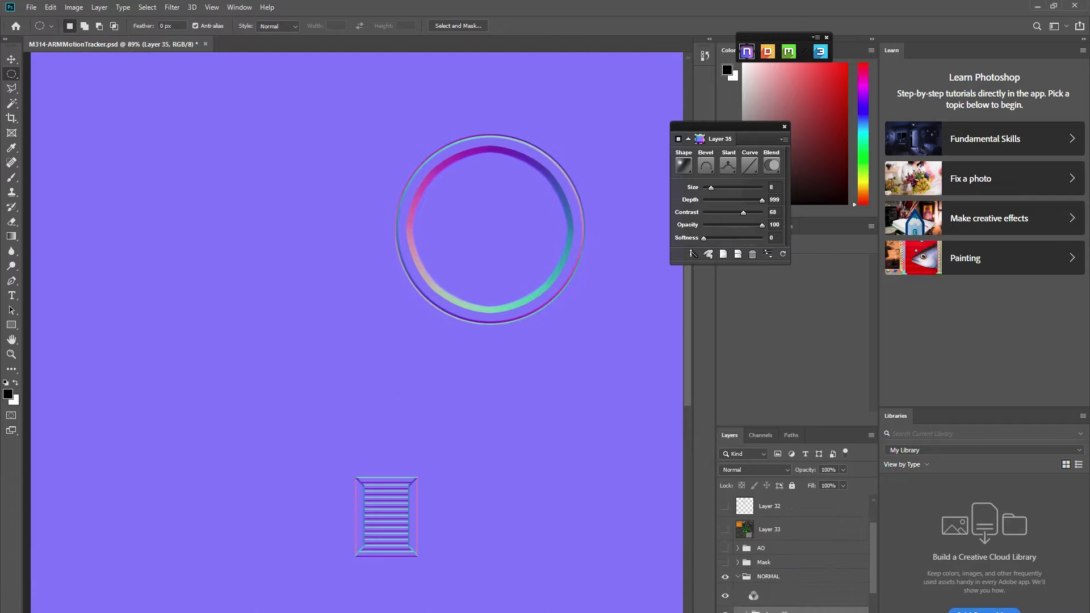
pyautogui.scroll(-4, 631, 522)
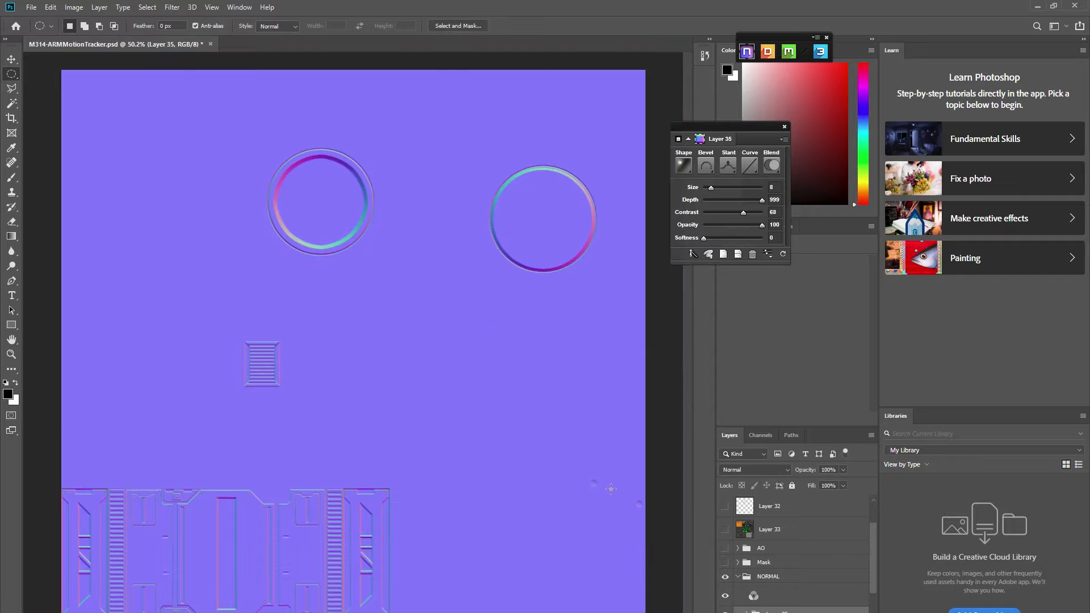
pyautogui.scroll(3, 568, 231)
pyautogui.scroll(3, 602, 226)
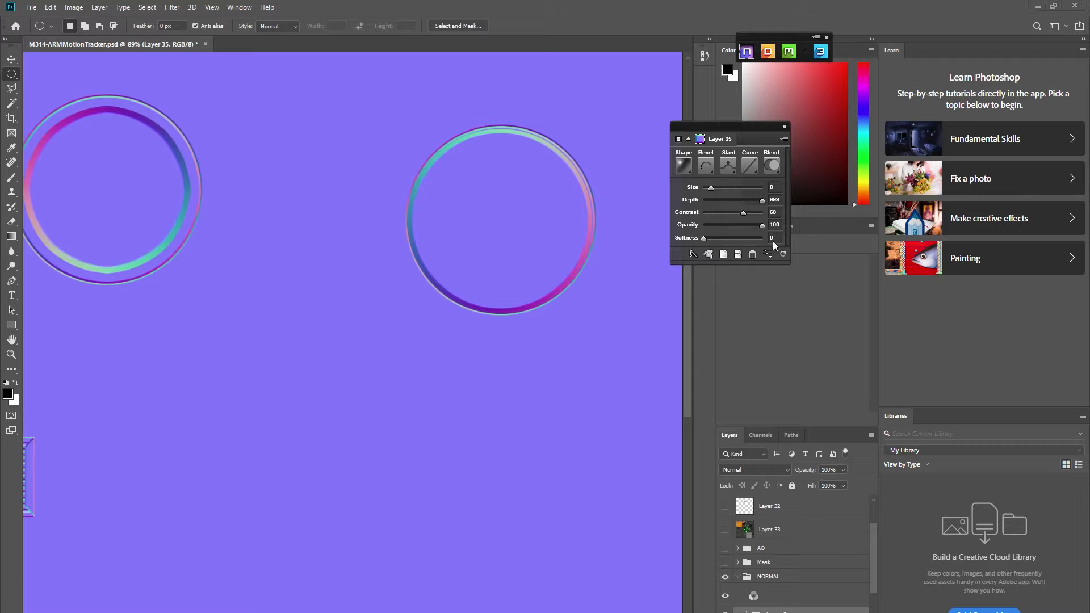
pyautogui.click(706, 165)
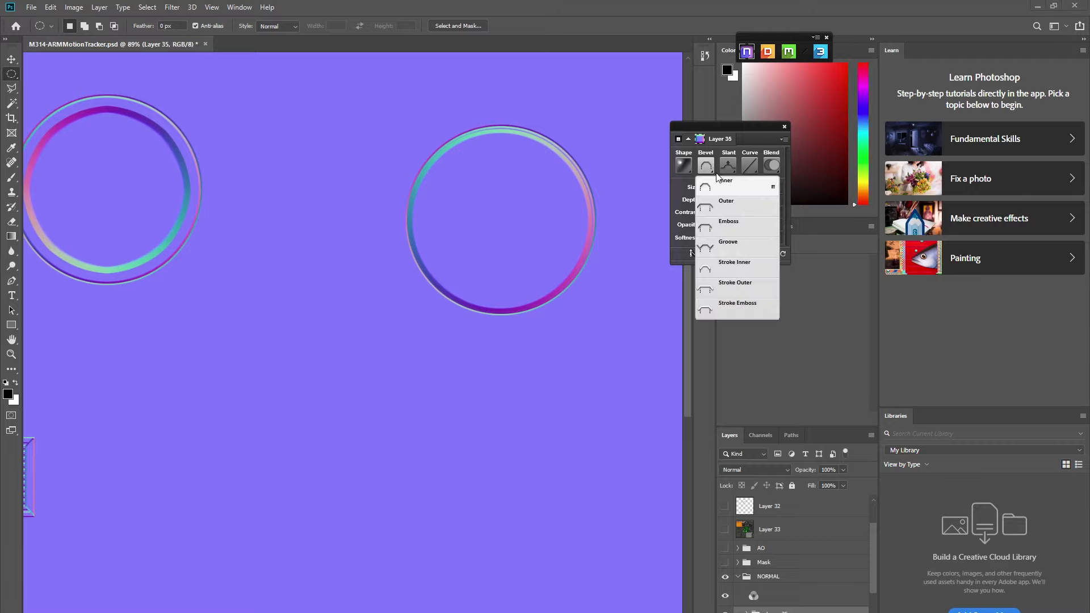
pyautogui.click(733, 245)
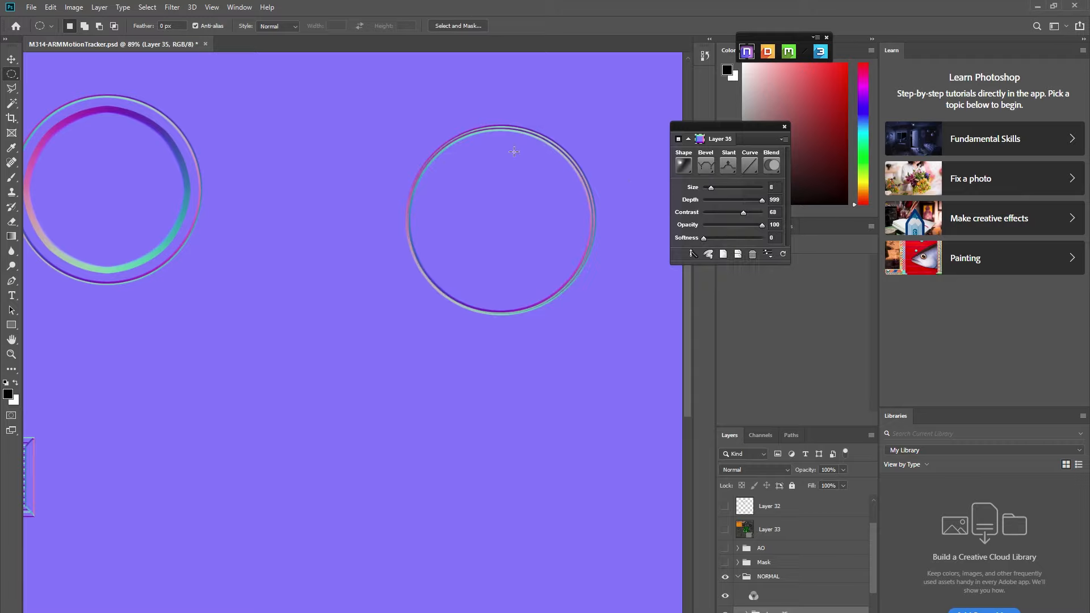
pyautogui.click(16, 61)
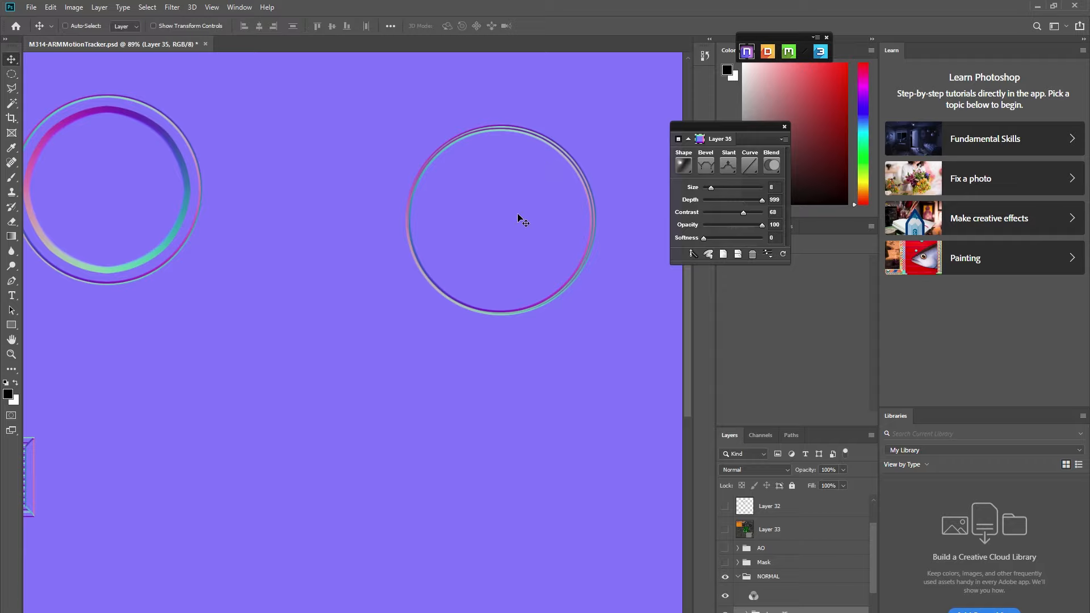
pyautogui.moveTo(519, 214); pyautogui.dragTo(520, 213)
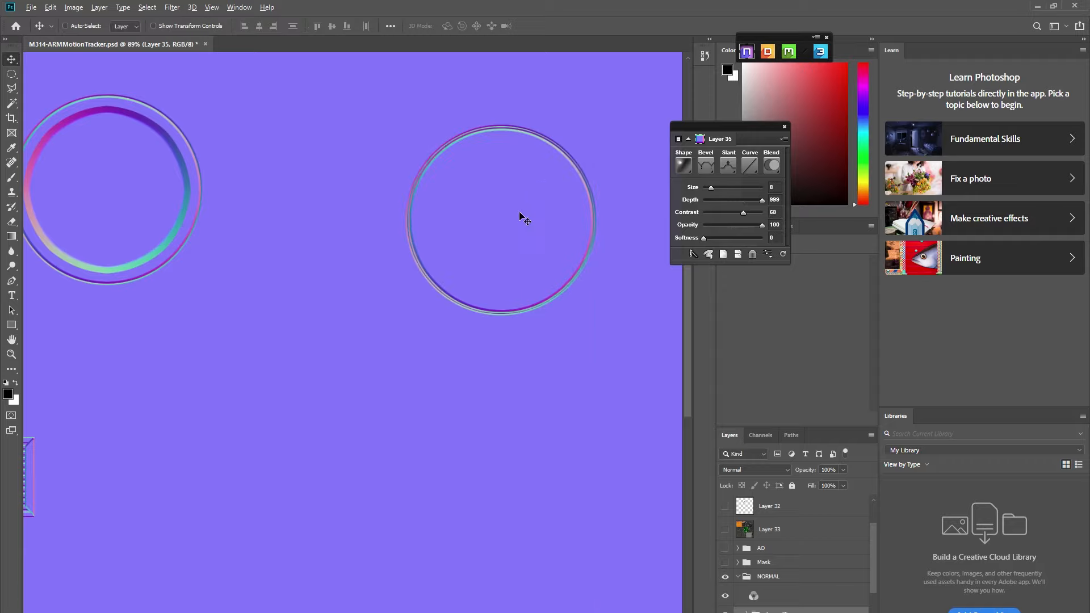
# Draw a circular selection inside the right ring's inner edge with Layer 35 temporarily hidden, and convert the selection into a normal-map layer
pyautogui.scroll(-3, 519, 213)
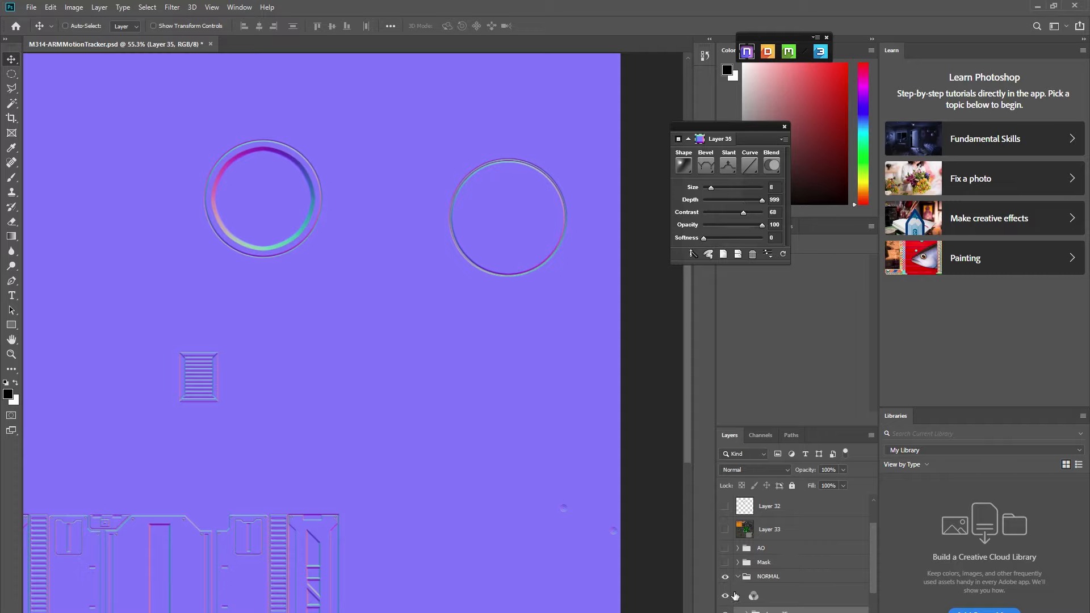
pyautogui.scroll(-2, 721, 517)
pyautogui.click(726, 567)
pyautogui.rightClick(726, 566)
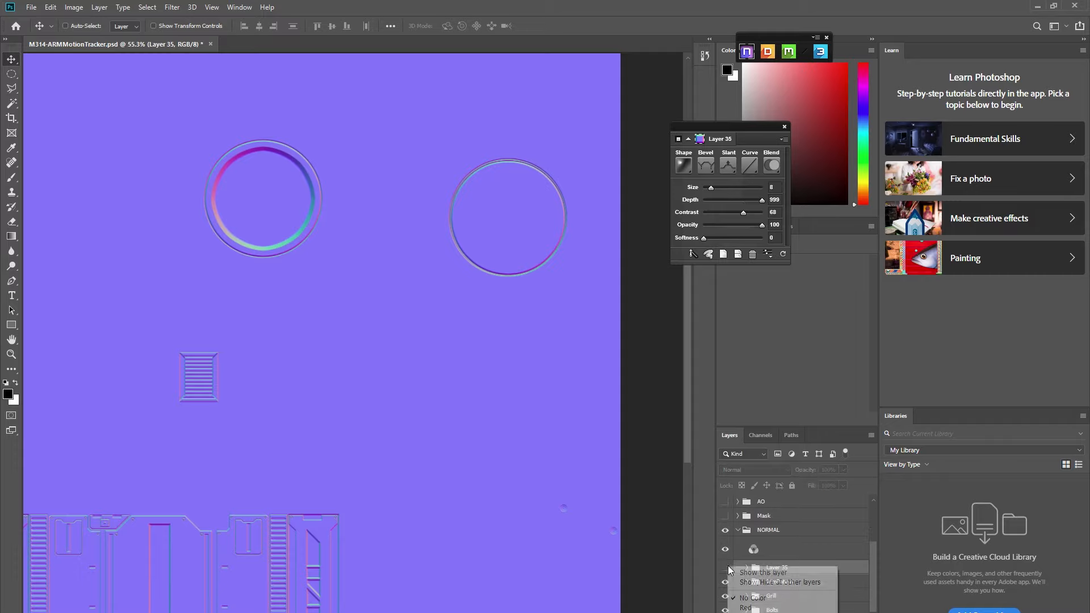
pyautogui.rightClick(12, 74)
pyautogui.click(68, 84)
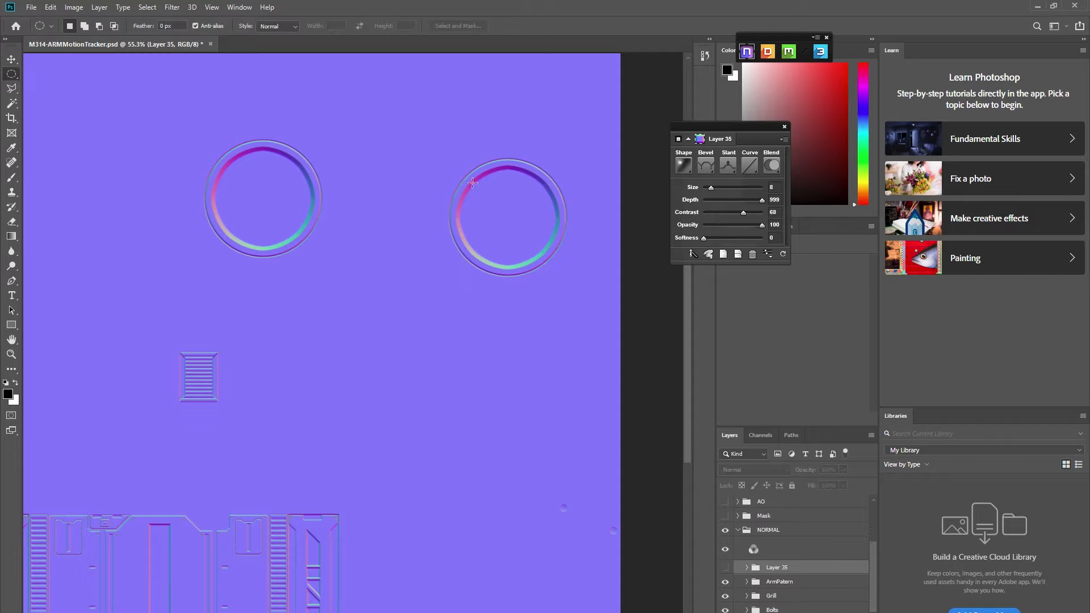
pyautogui.moveTo(467, 170)
pyautogui.mouseDown()
pyautogui.moveTo(576, 234)
pyautogui.moveTo(560, 261)
pyautogui.mouseUp()
pyautogui.moveTo(538, 220); pyautogui.dragTo(533, 219)
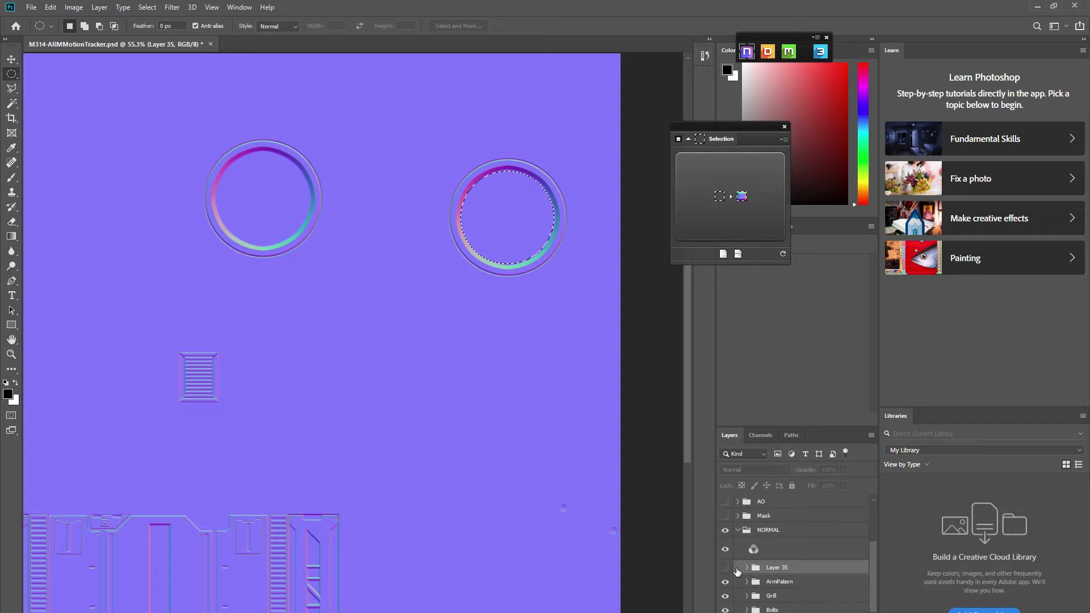
pyautogui.press('Delete')
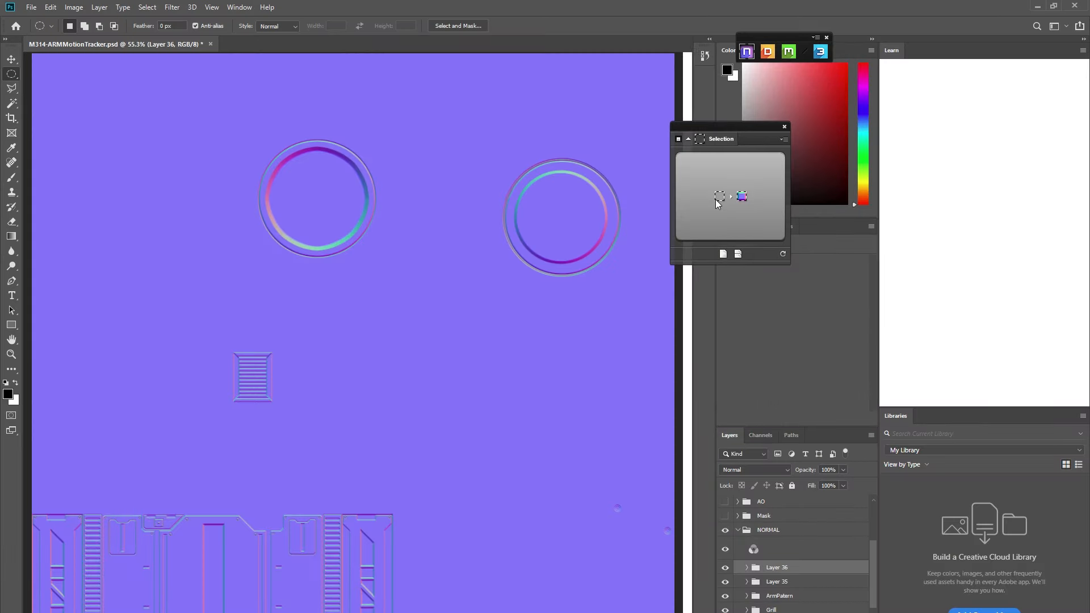
pyautogui.click(719, 197)
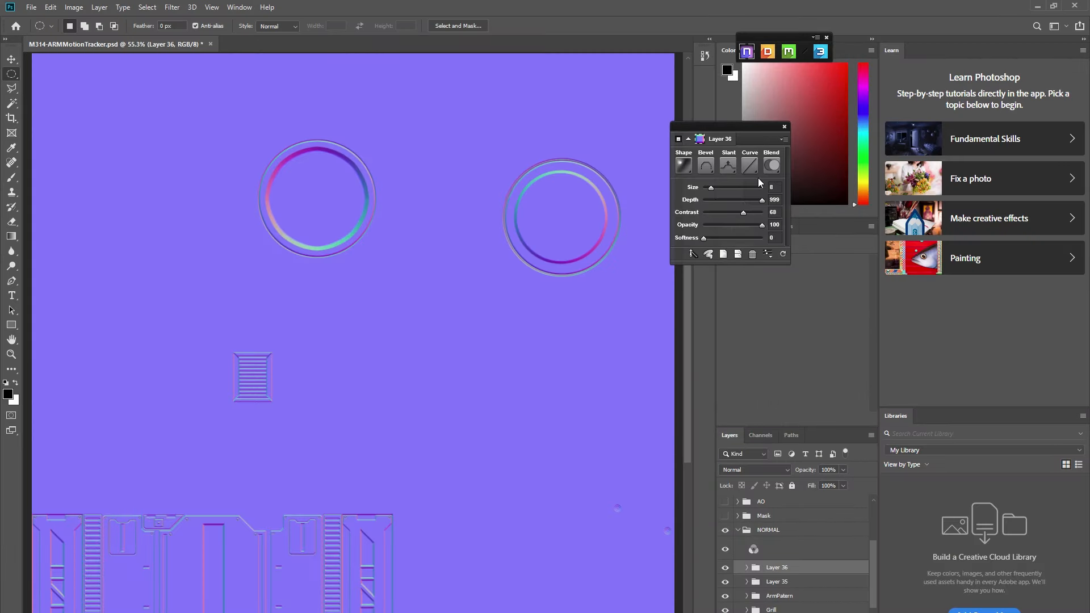
# Reverse the slant direction of the inner circle on Layer 36
pyautogui.click(729, 165)
pyautogui.click(730, 209)
pyautogui.click(730, 164)
pyautogui.click(751, 213)
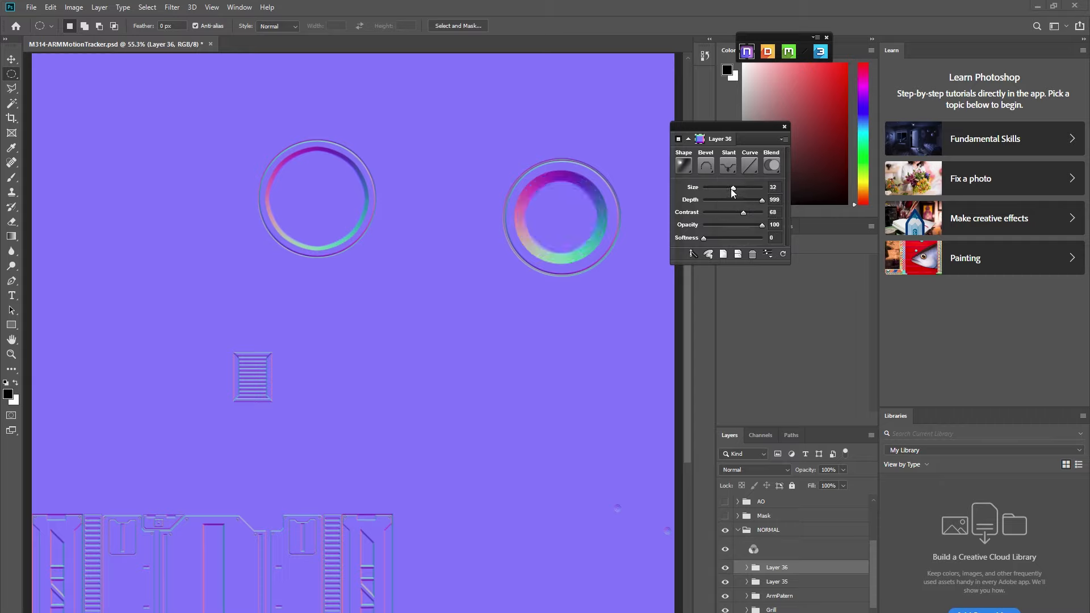
# Set the bevel size of Layer 36 to 21 and merge Layer 36 with Layer 35 into one layer
pyautogui.moveTo(732, 190); pyautogui.dragTo(721, 191)
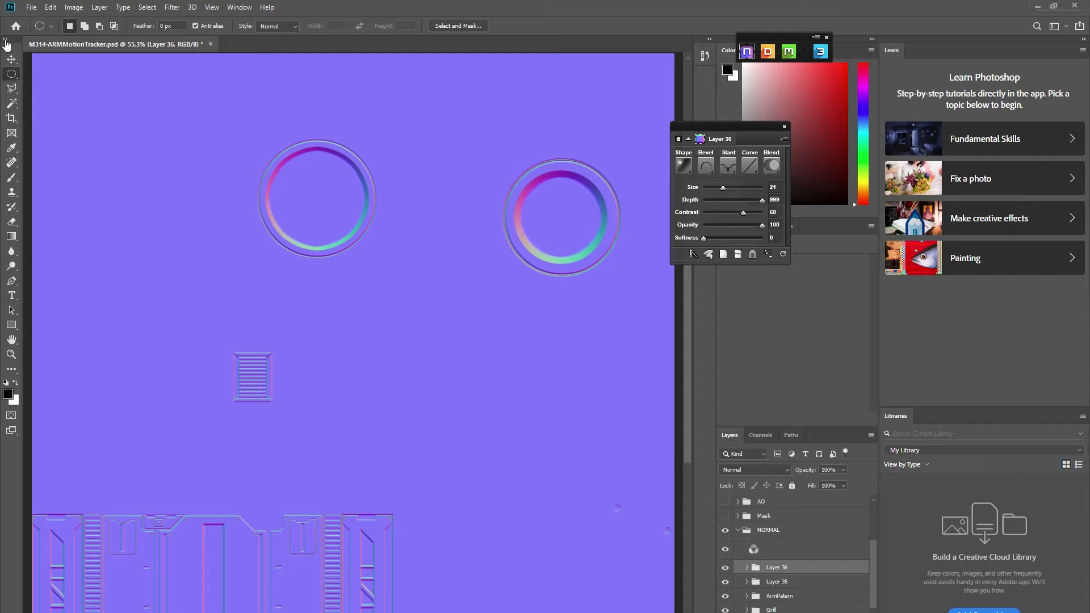
pyautogui.click(11, 59)
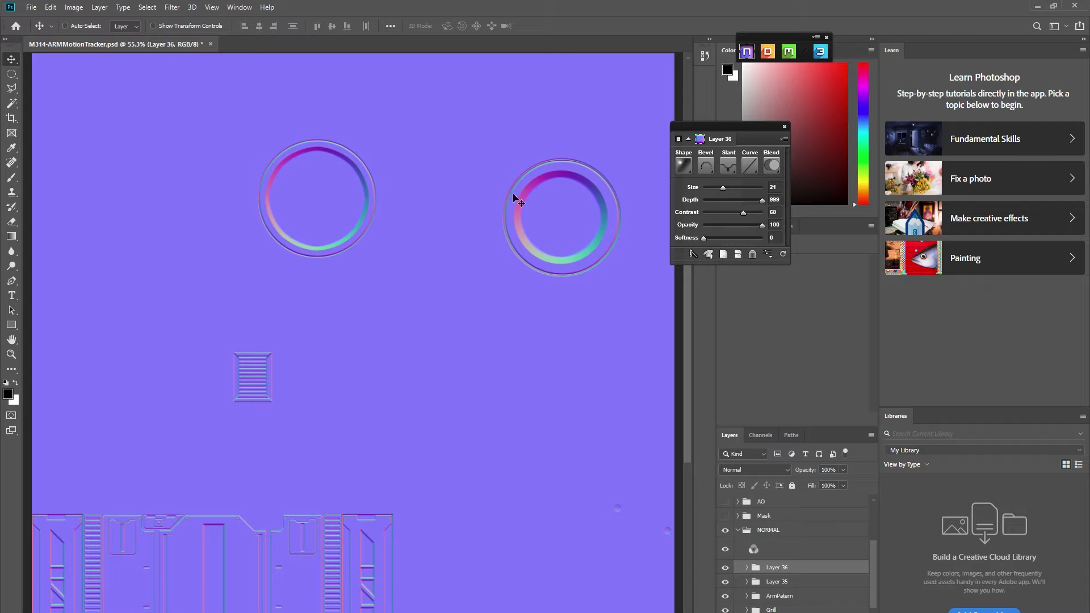
pyautogui.scroll(-3, 558, 165)
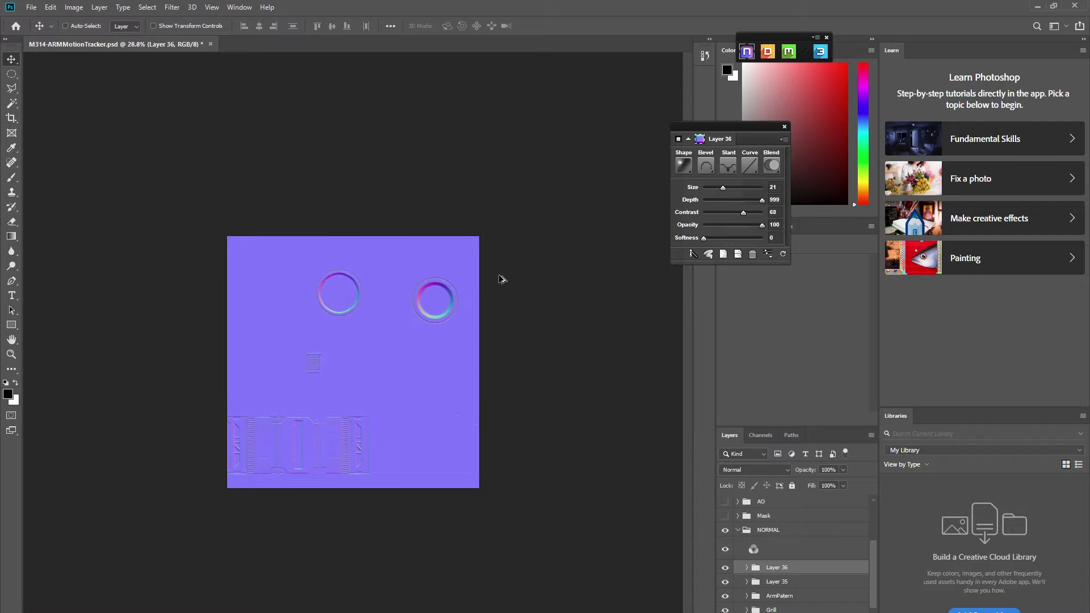
pyautogui.scroll(1, 499, 277)
pyautogui.keyDown('shift'); pyautogui.click(788, 583); pyautogui.keyUp('shift')
pyautogui.rightClick(789, 581)
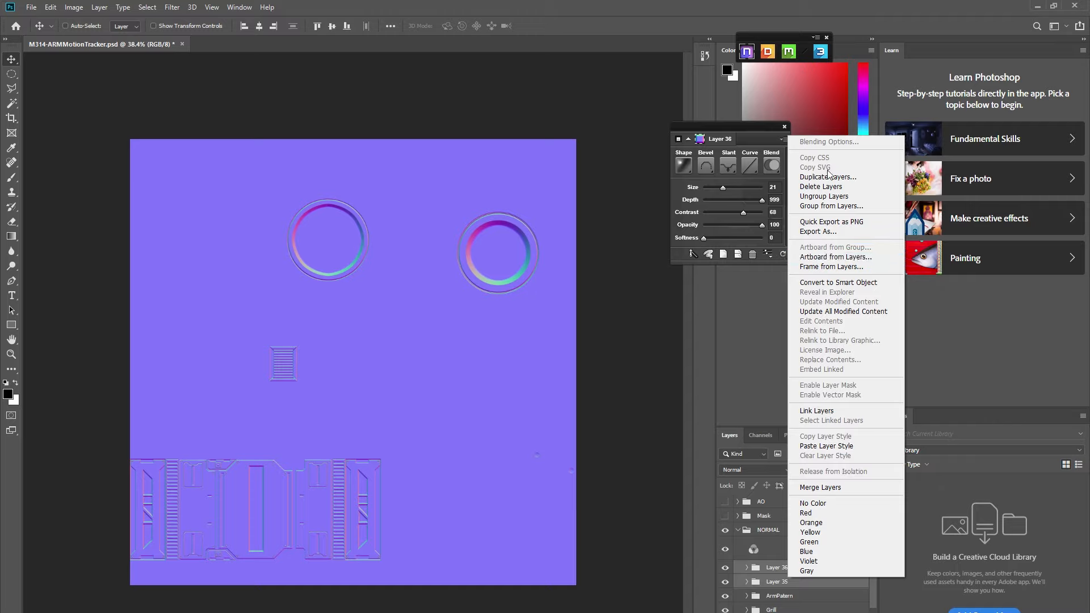
pyautogui.click(820, 487)
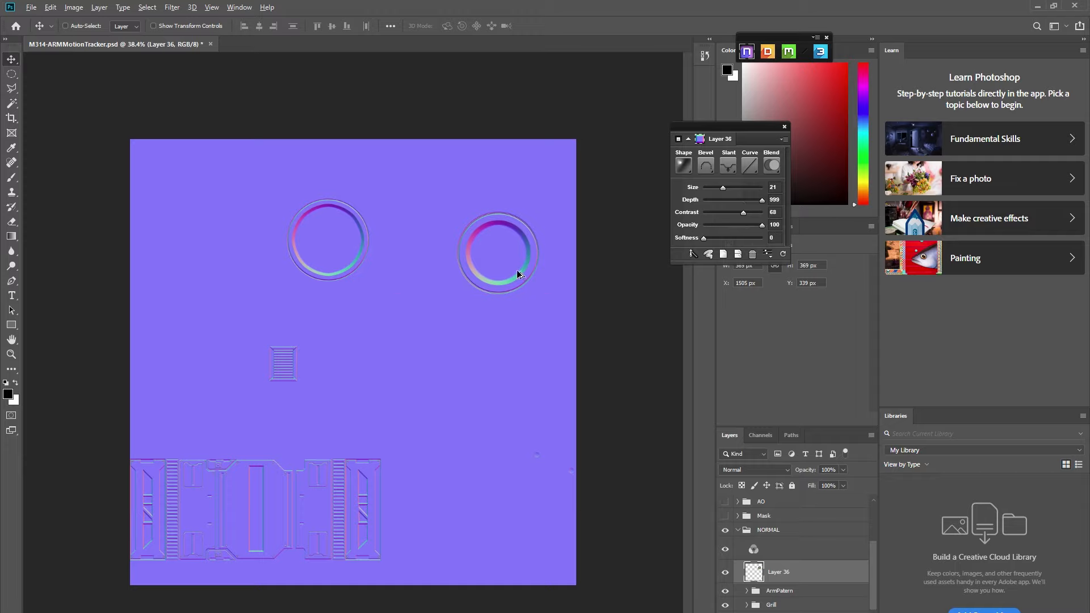
# Copy the merged ring detail from the right ring onto the left ring and align it there
pyautogui.moveTo(517, 270); pyautogui.dragTo(348, 255)
pyautogui.scroll(5, 340, 250)
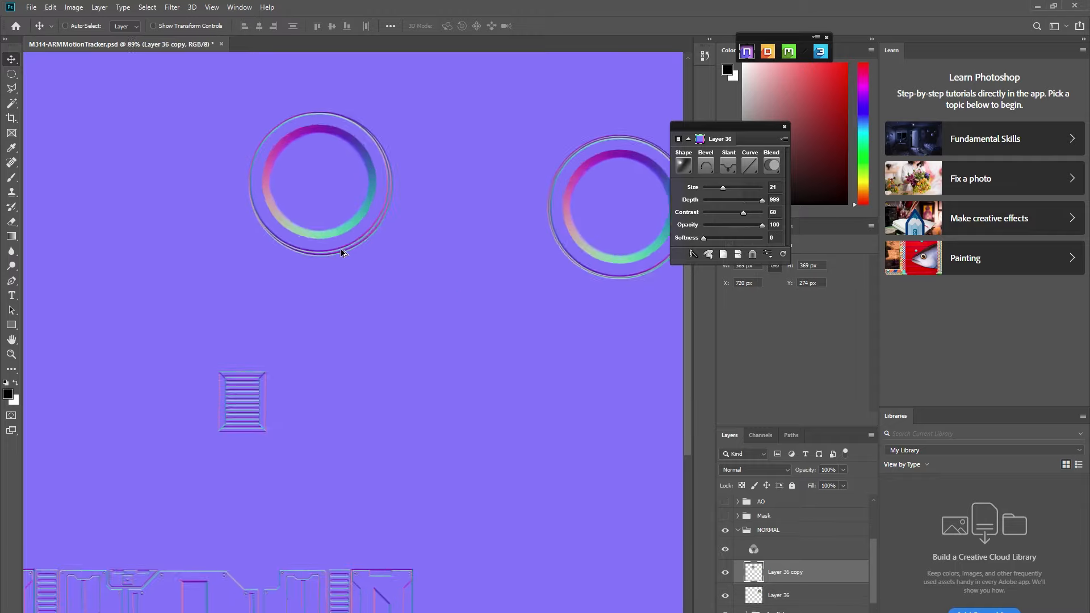
pyautogui.moveTo(323, 160); pyautogui.dragTo(326, 163)
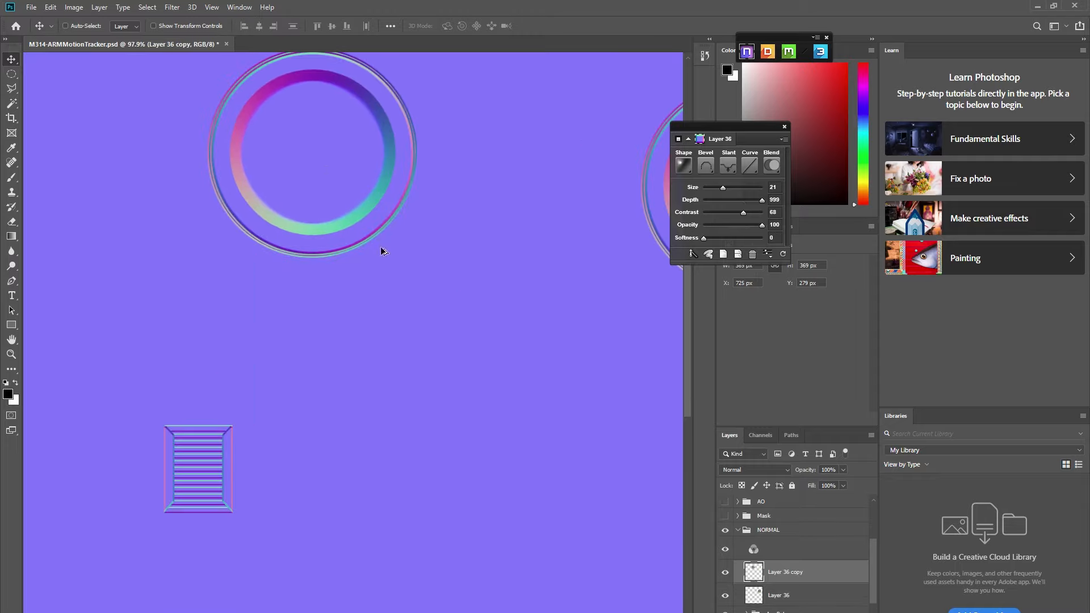
pyautogui.scroll(-5, 383, 246)
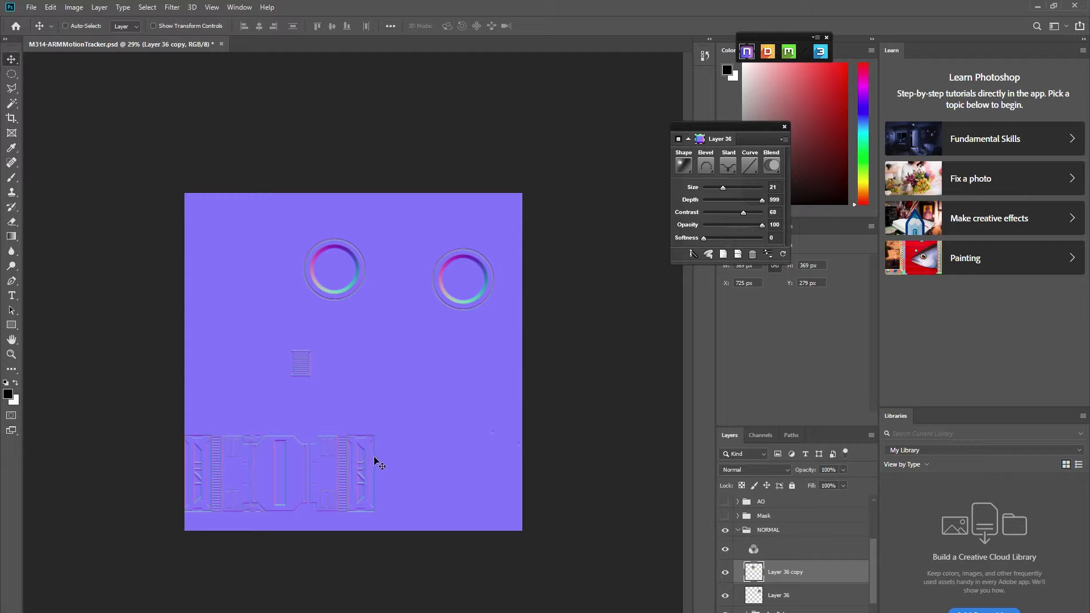
# Try inverting the green channel of the left ring's copied layer
pyautogui.click(773, 438)
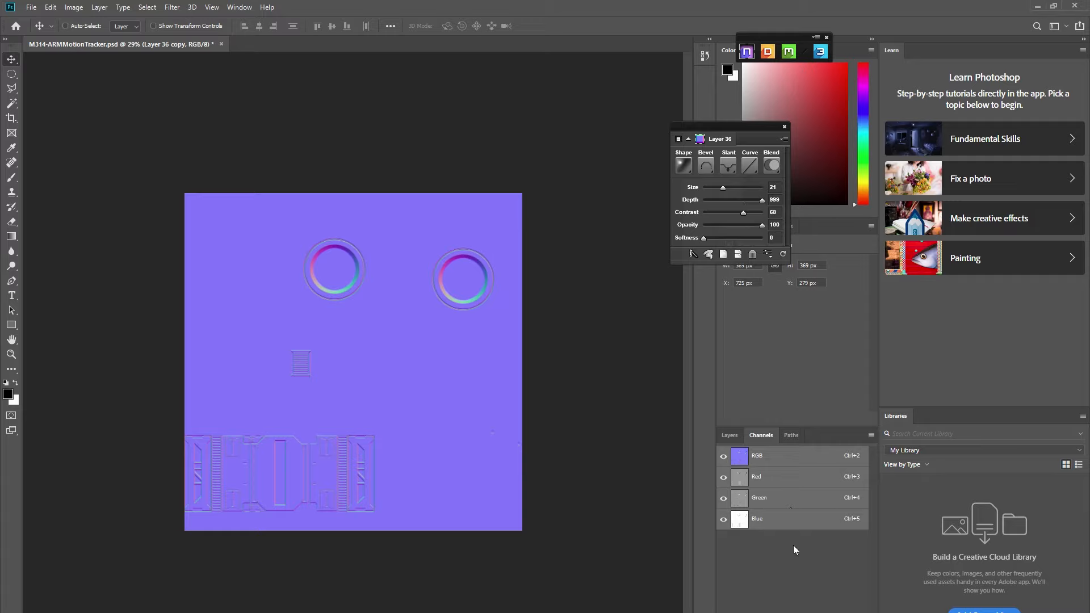
pyautogui.click(767, 498)
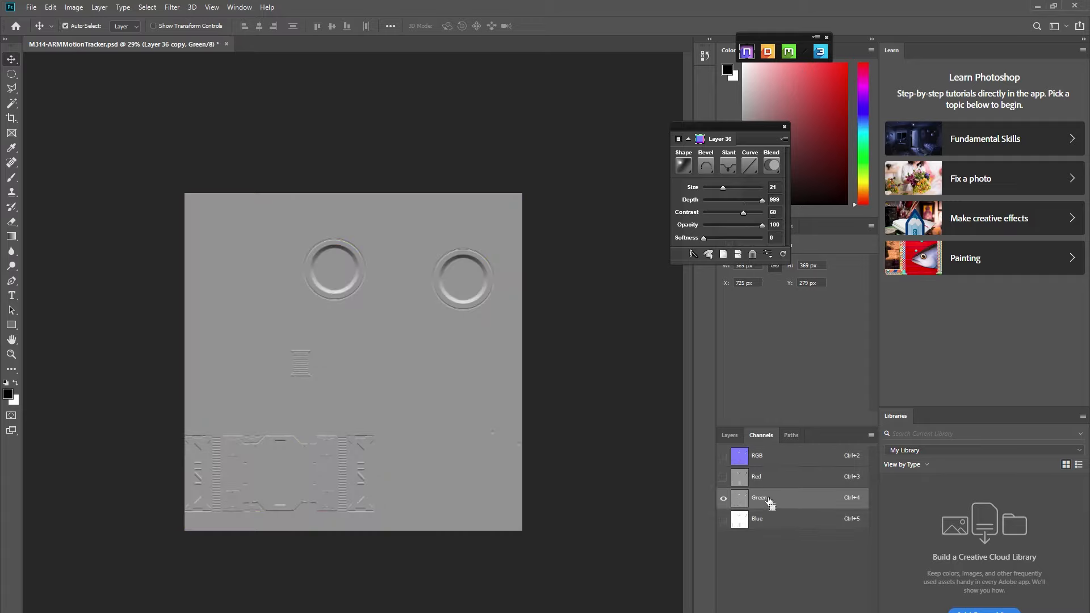
pyautogui.hotkey('ctrl', 'i')
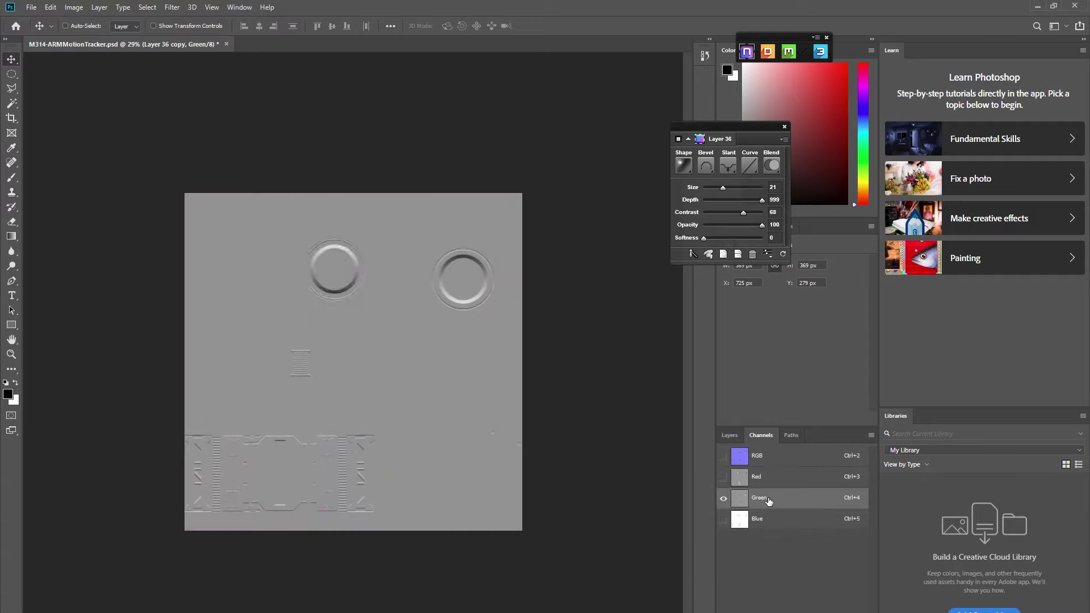
pyautogui.hotkey('ctrl', 'i')
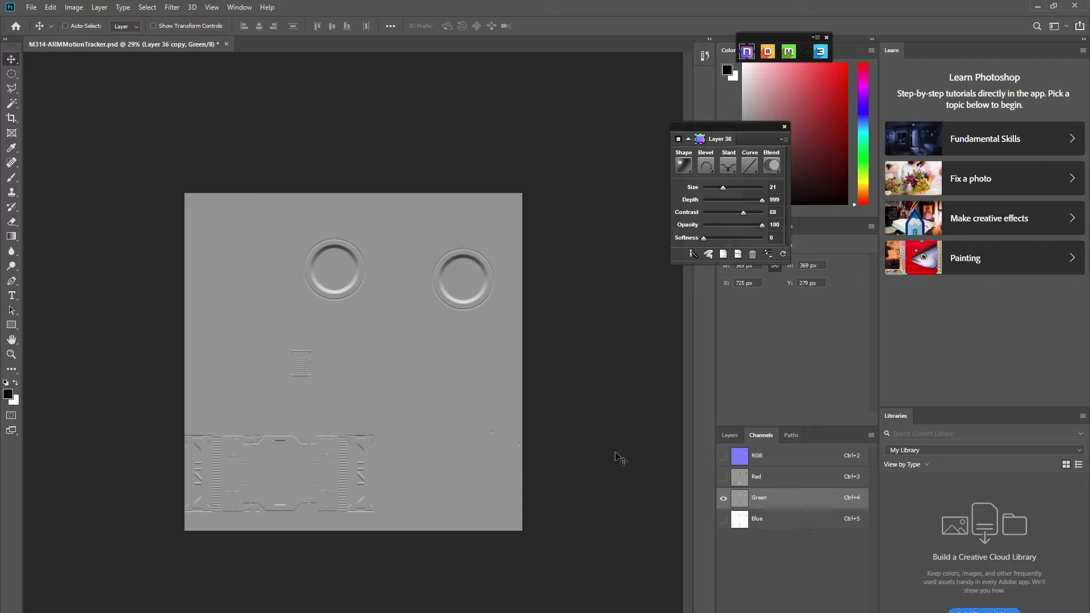
pyautogui.click(724, 456)
pyautogui.click(724, 503)
pyautogui.click(724, 503)
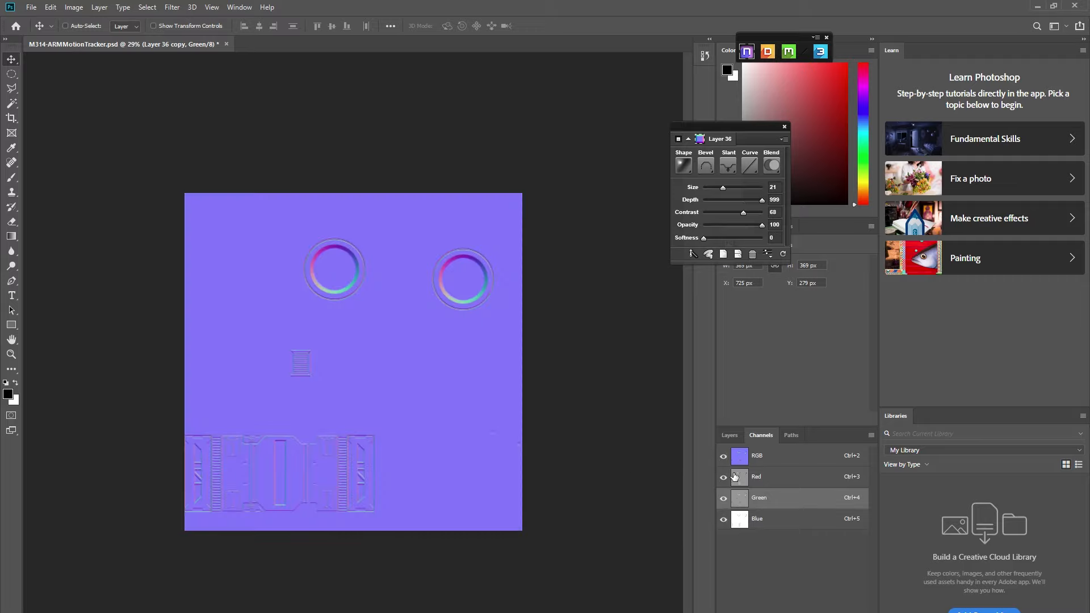
pyautogui.click(724, 434)
# Group Layer 36 copy and Layer 36, and name the group Bolts
pyautogui.scroll(-2, 762, 546)
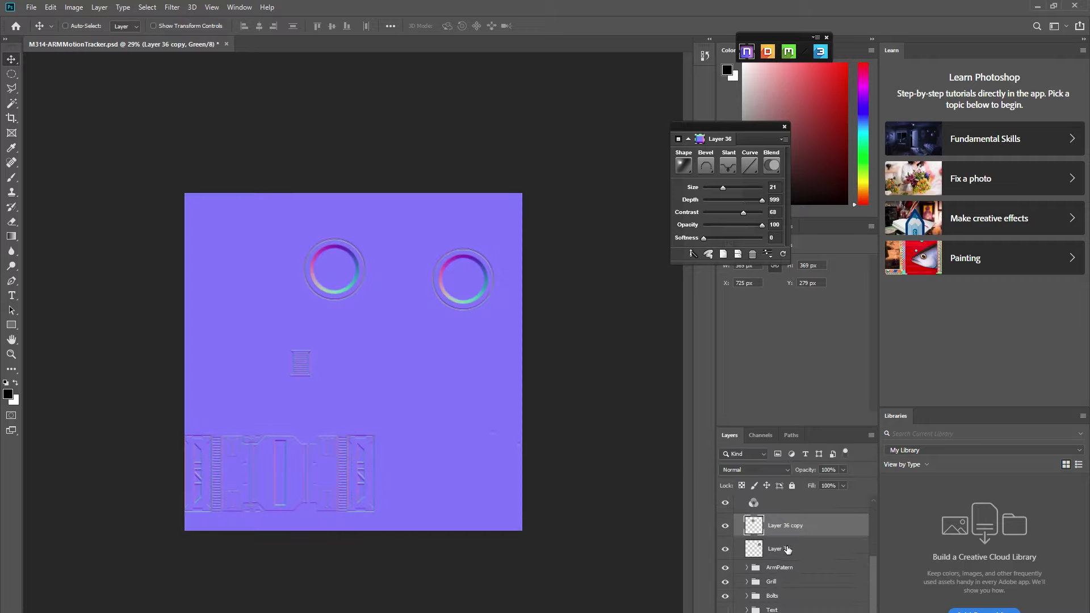
pyautogui.keyDown('shift'); pyautogui.click(788, 549); pyautogui.keyUp('shift')
pyautogui.hotkey('ctrl', 'g')
pyautogui.doubleClick(775, 522)
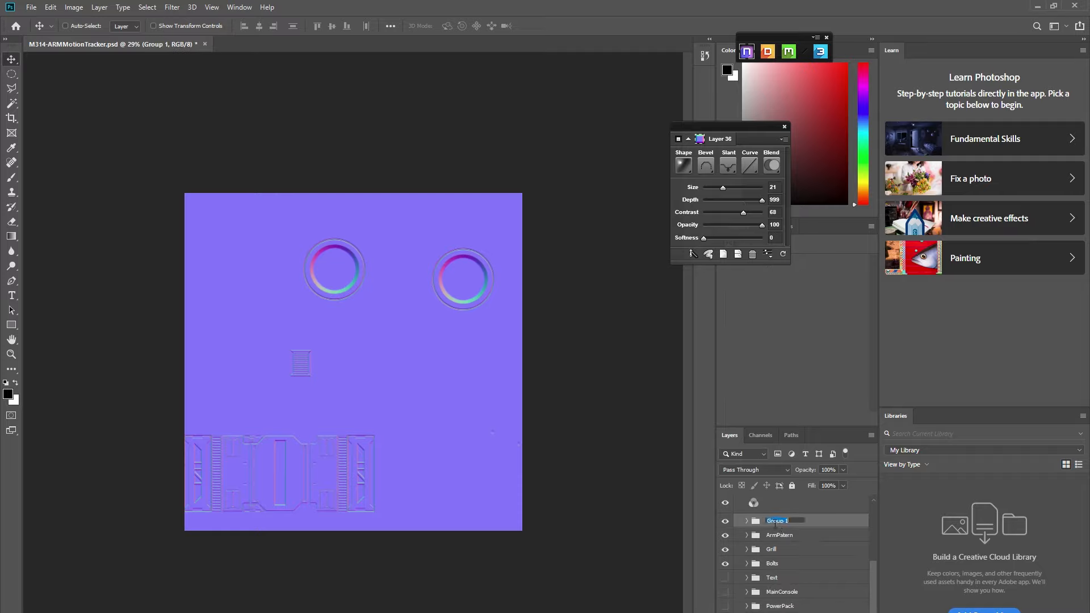
pyautogui.write('Bolts')
pyautogui.press('Return')
# Delete the older Bolts group located below Grill
pyautogui.click(776, 612)
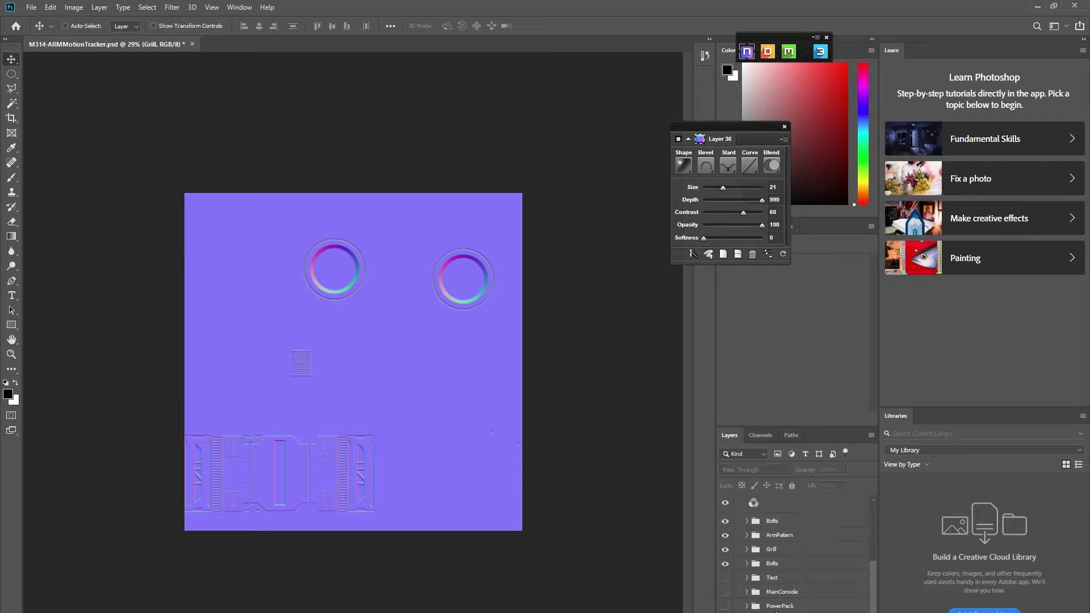
pyautogui.click(774, 565)
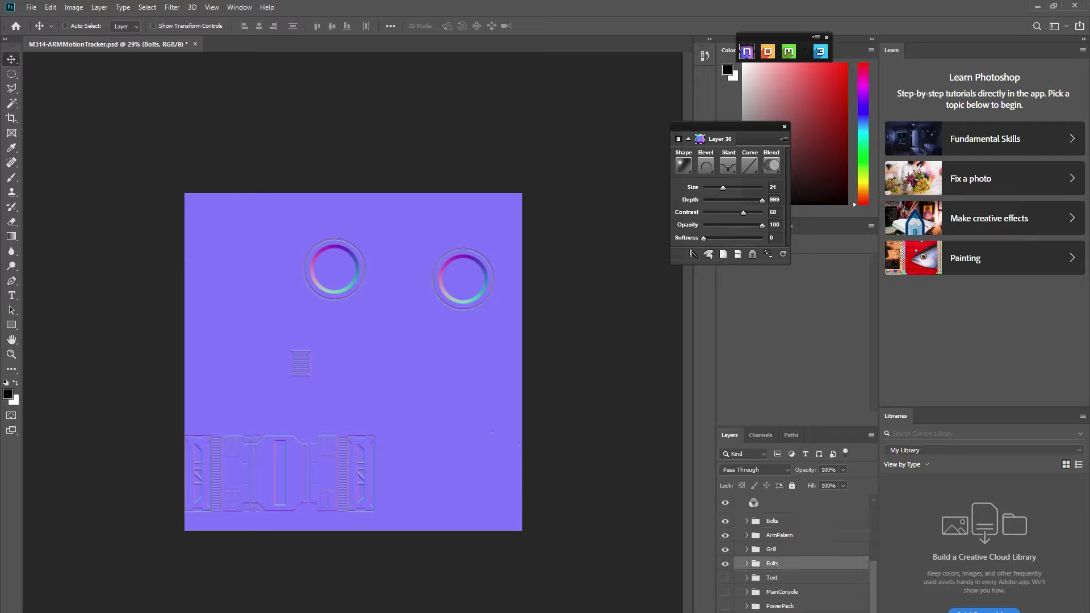
pyautogui.press('Delete')
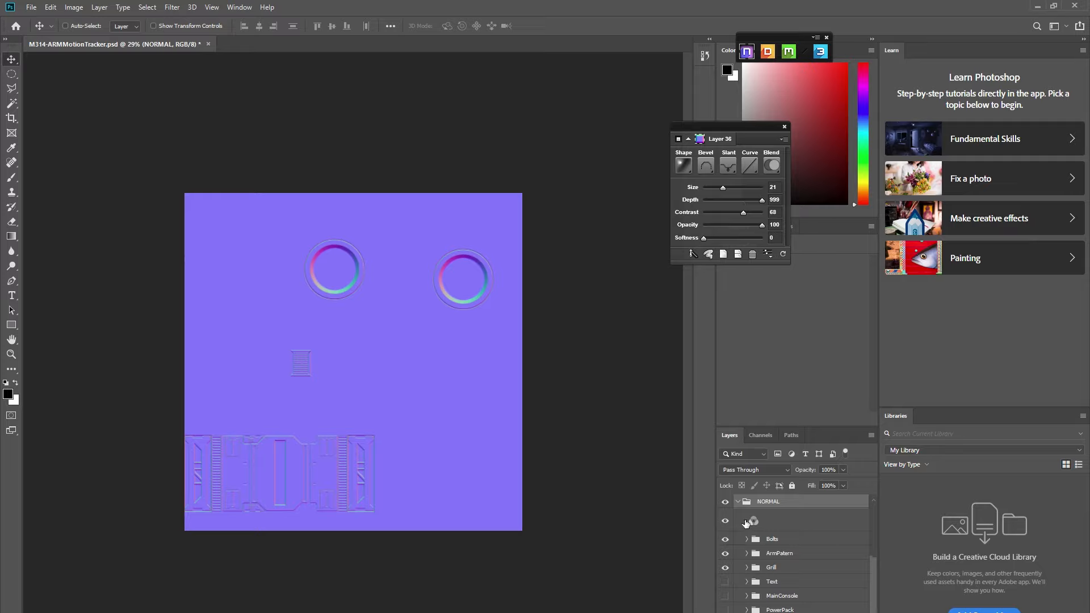
# Show the MainConsole group and trace a polygonal selection around the top slat of its upper vent
pyautogui.click(726, 597)
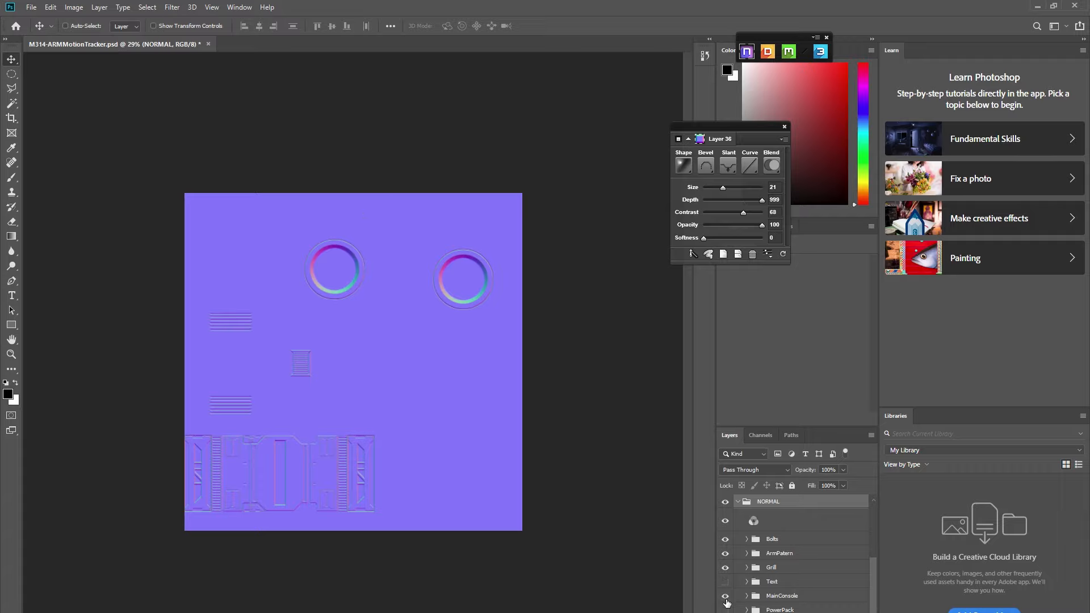
pyautogui.click(802, 597)
pyautogui.scroll(2, 222, 333)
pyautogui.scroll(5, 221, 333)
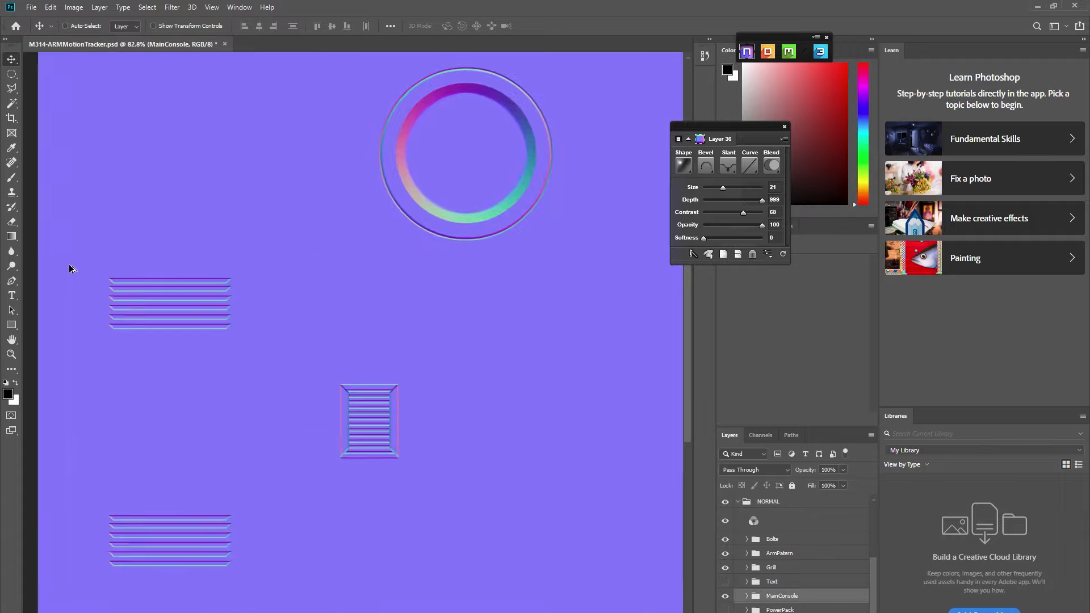
pyautogui.press('l')
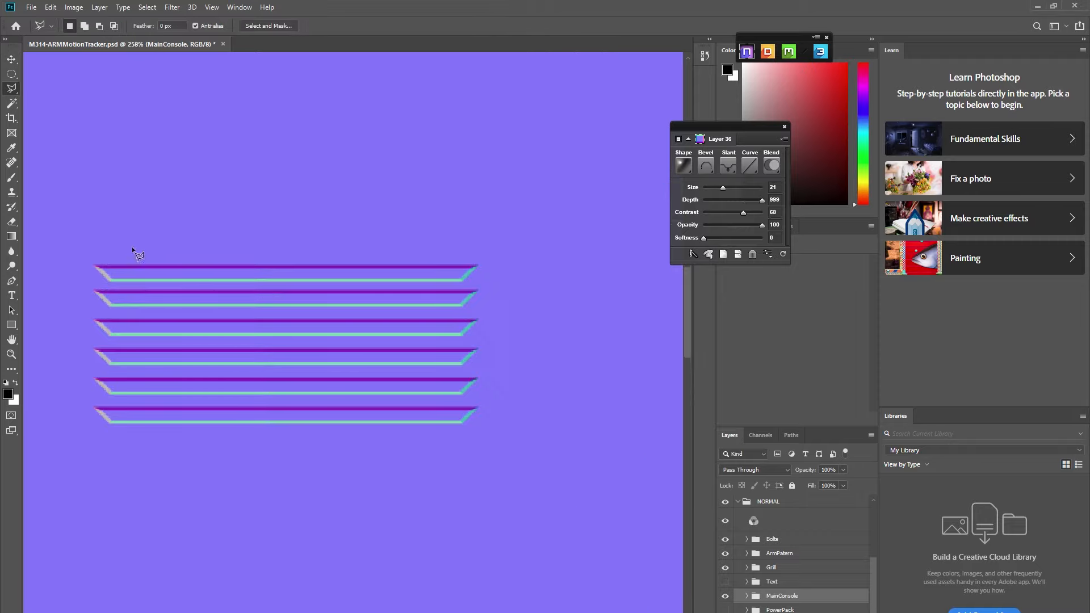
pyautogui.click(94, 265)
pyautogui.click(463, 280)
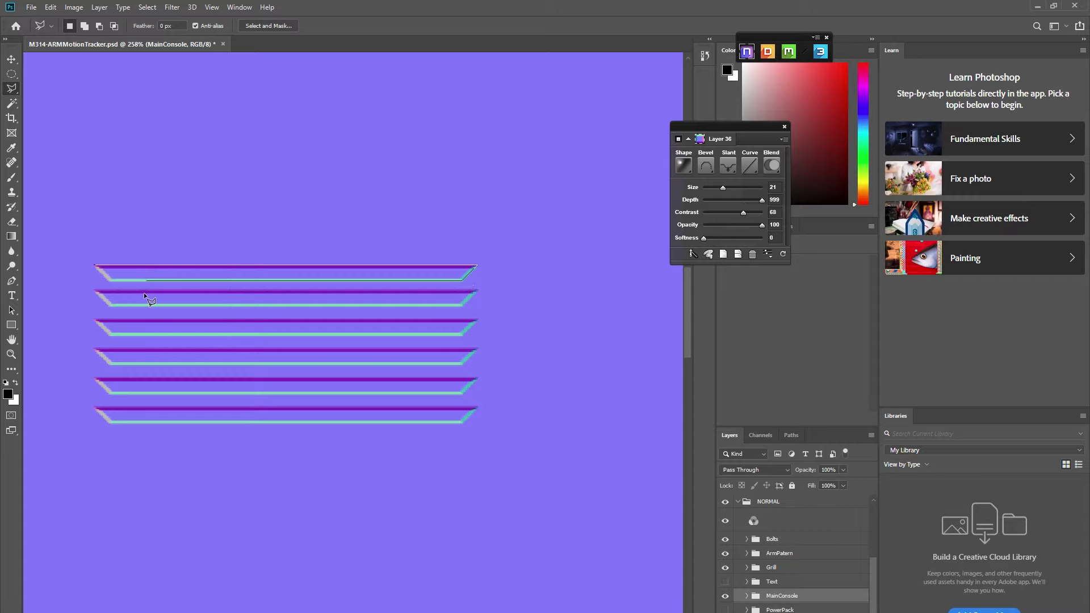
pyautogui.click(95, 265)
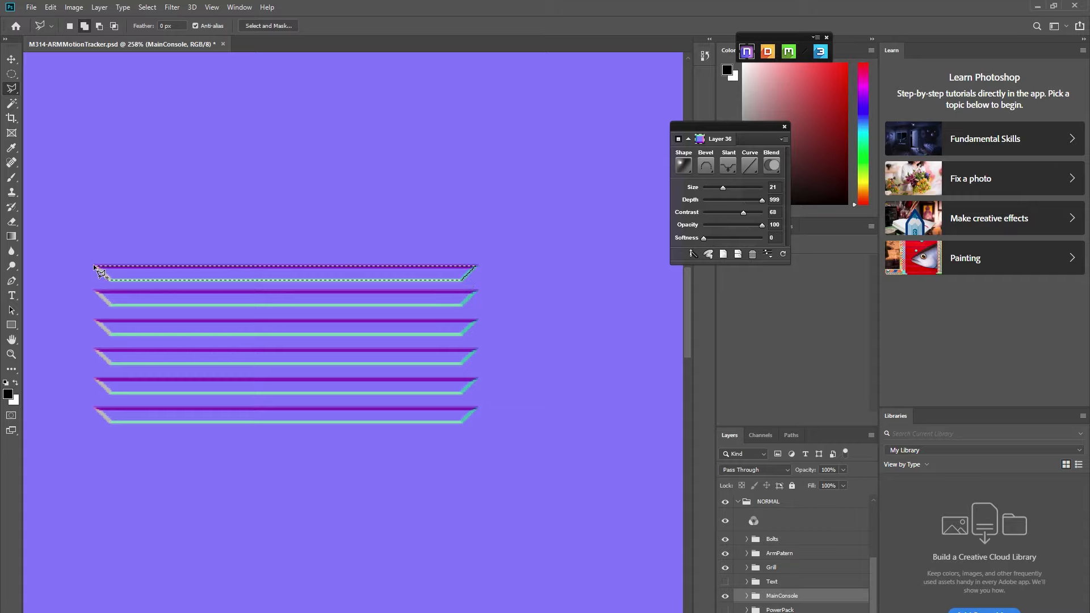
# Convert the slat selection into a normal-map layer above Bolts, with the slant direction reversed and a size of 1
pyautogui.click(779, 544)
pyautogui.click(739, 209)
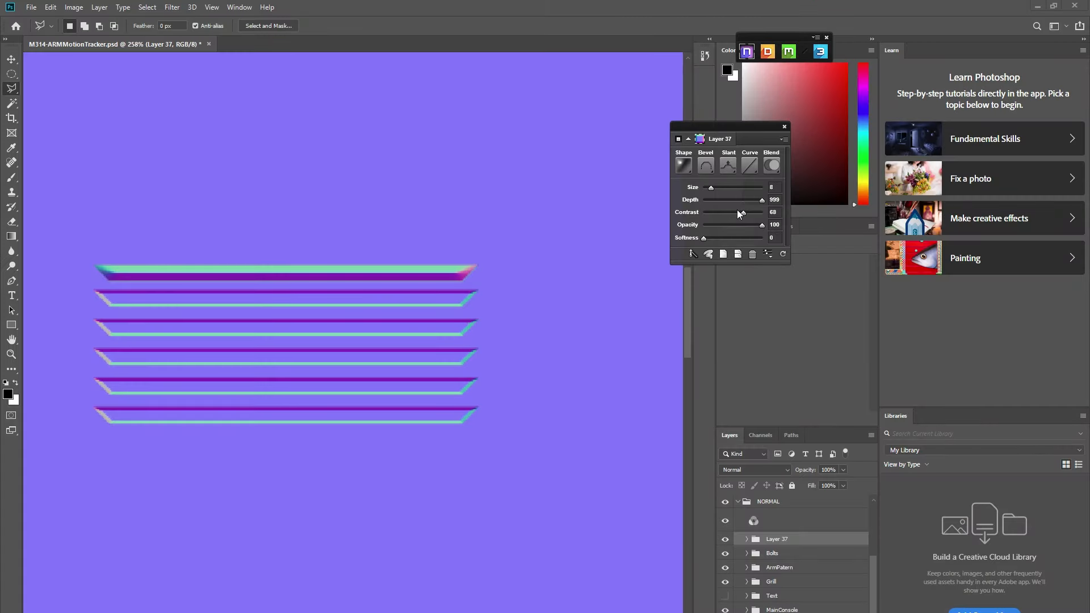
pyautogui.click(728, 165)
pyautogui.click(717, 198)
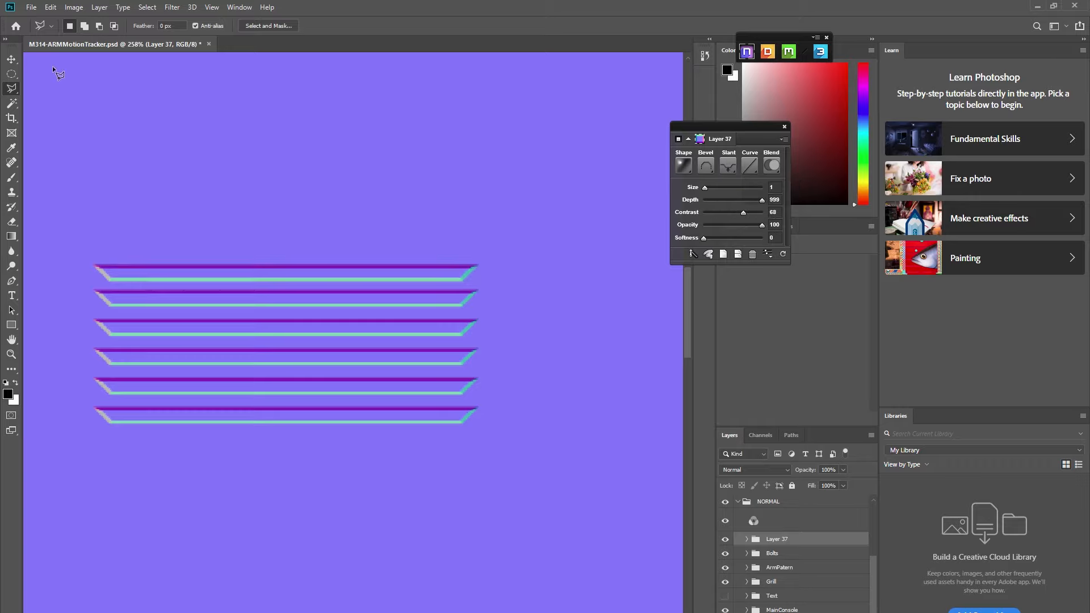
# Merge the Layer 37 group into one layer and duplicate its slat down over the remaining slats of the upper vent
pyautogui.press('v')
pyautogui.rightClick(778, 540)
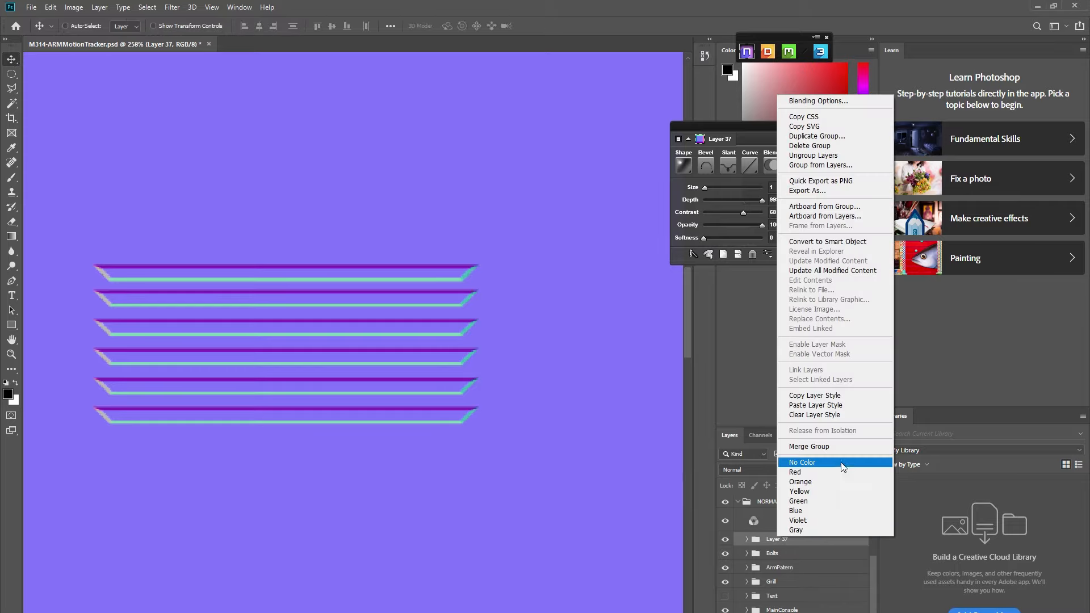
pyautogui.click(818, 450)
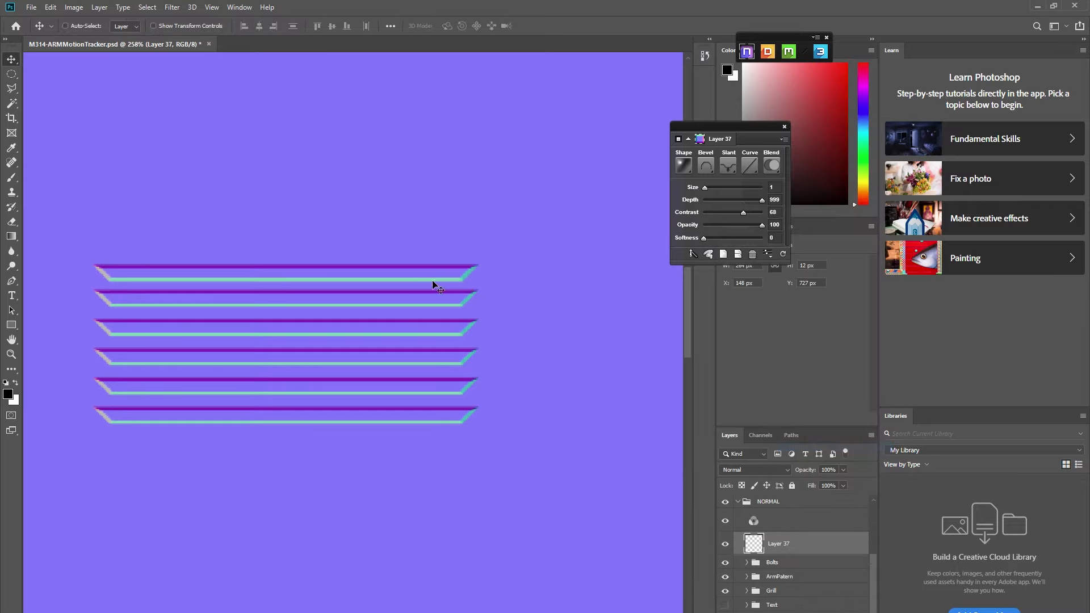
pyautogui.moveTo(431, 276); pyautogui.dragTo(438, 310)
pyautogui.moveTo(439, 332); pyautogui.dragTo(455, 396)
pyautogui.scroll(4, 440, 332)
pyautogui.scroll(5, 440, 328)
pyautogui.scroll(-3, 453, 321)
pyautogui.moveTo(456, 399); pyautogui.dragTo(459, 530)
pyautogui.scroll(-2, 795, 551)
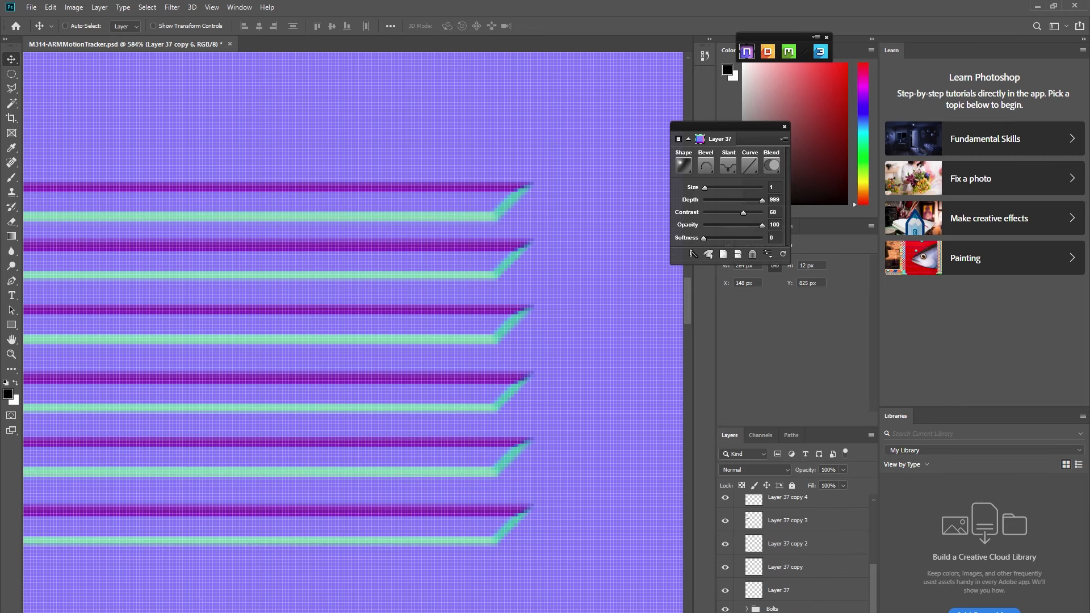
# Merge Layer 37 and all its slat copies into a single layer
pyautogui.rightClick(804, 597)
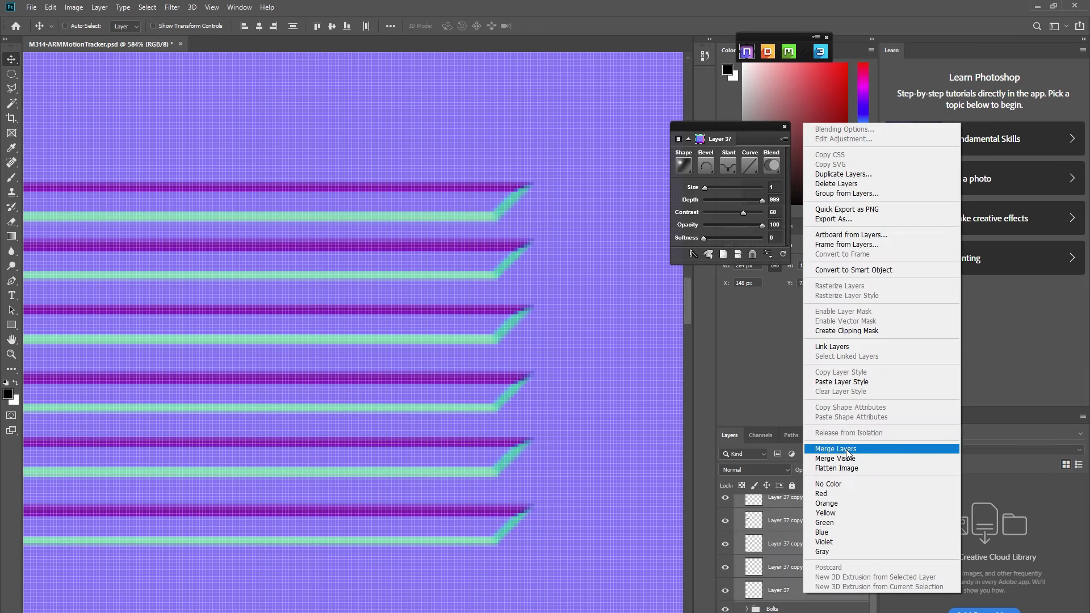
pyautogui.click(824, 448)
pyautogui.scroll(-3, 571, 430)
pyautogui.scroll(3, 807, 568)
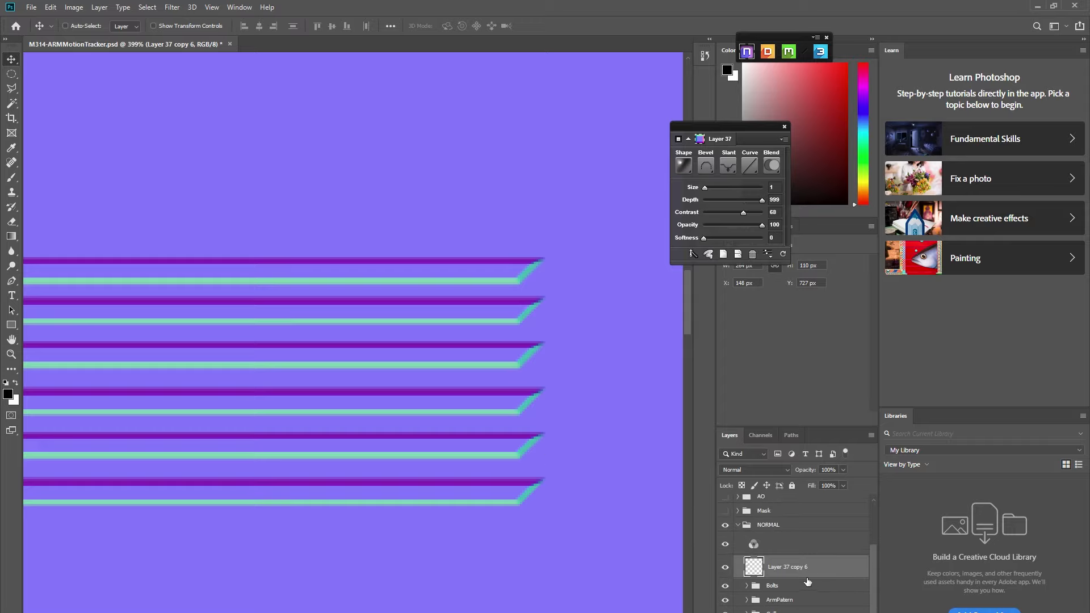
# Duplicate the merged vent slats and align the copy over the lower vent
pyautogui.scroll(-1, 378, 406)
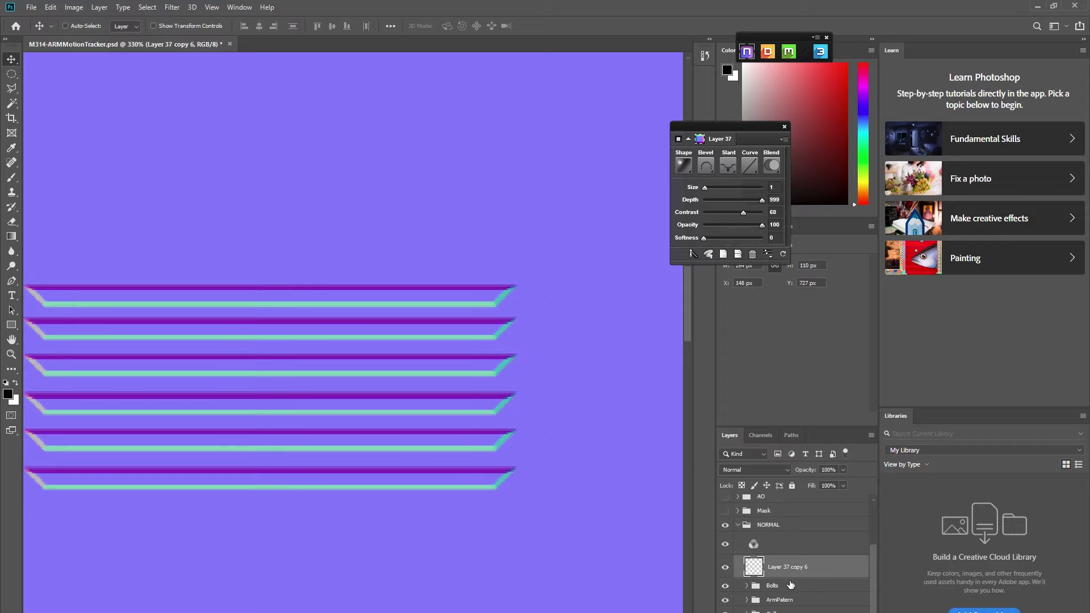
pyautogui.scroll(-5, 478, 448)
pyautogui.scroll(-3, 508, 494)
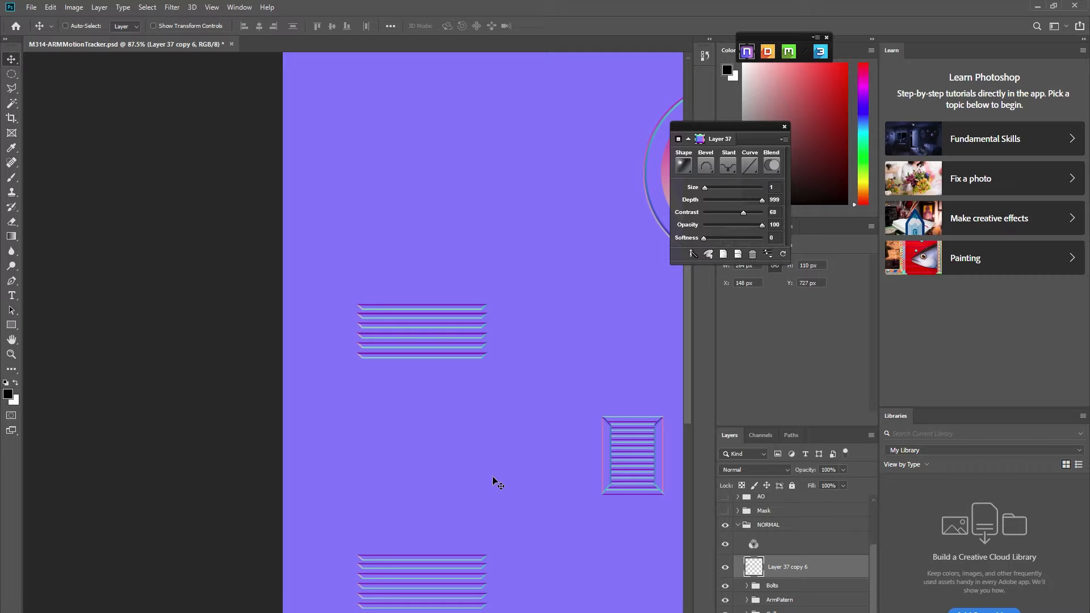
pyautogui.moveTo(457, 331); pyautogui.dragTo(464, 575)
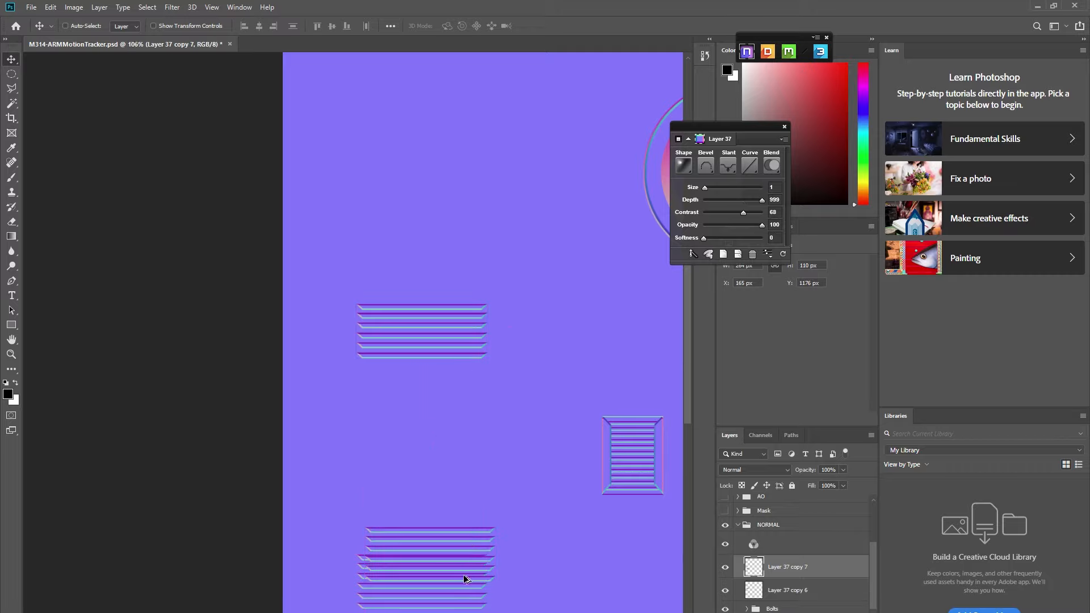
pyautogui.scroll(3, 464, 575)
pyautogui.moveTo(397, 478); pyautogui.dragTo(377, 541)
# Merge the upper and lower vent layers, Layer 37 copy 6 and Layer 37 copy 7, into one
pyautogui.keyDown('shift'); pyautogui.click(798, 585); pyautogui.keyUp('shift')
pyautogui.rightClick(799, 584)
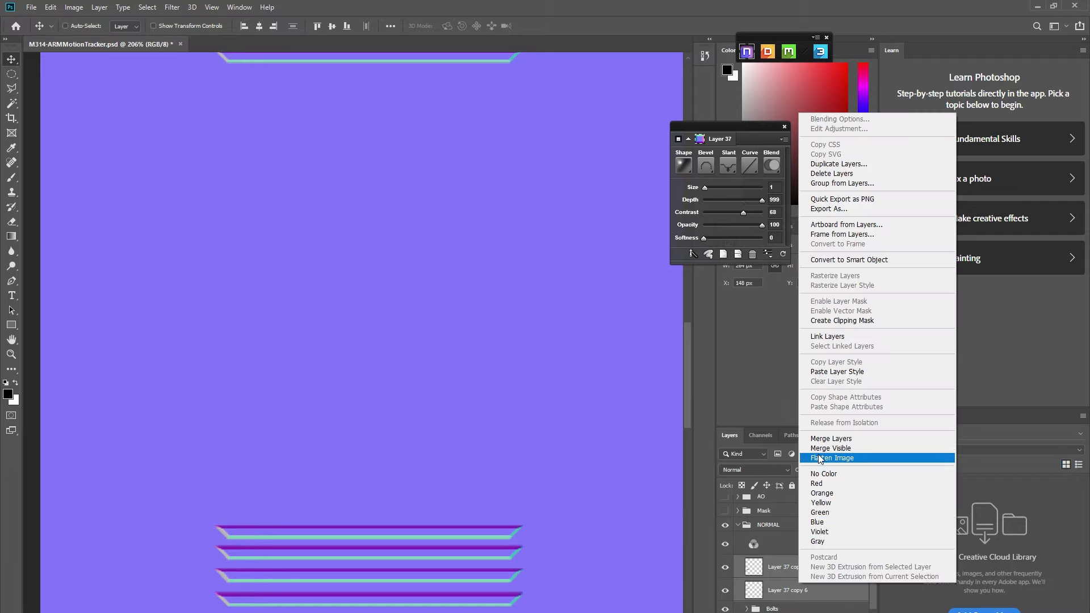
pyautogui.click(829, 440)
pyautogui.scroll(-6, 440, 475)
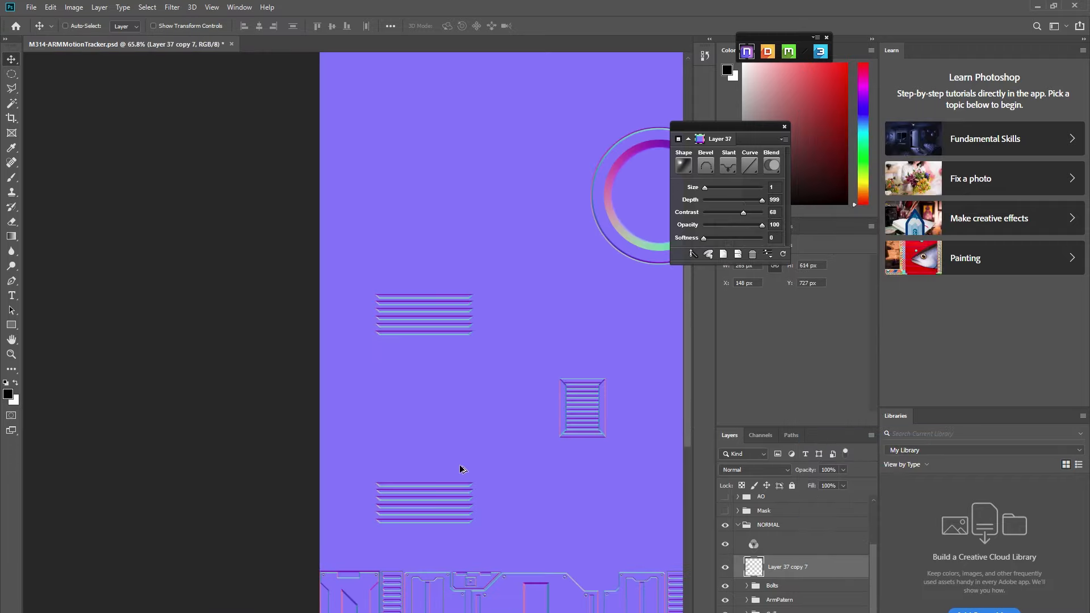
# Group the merged vent layer Layer 37 copy 7 and name the group Main
pyautogui.hotkey('ctrl', 'g')
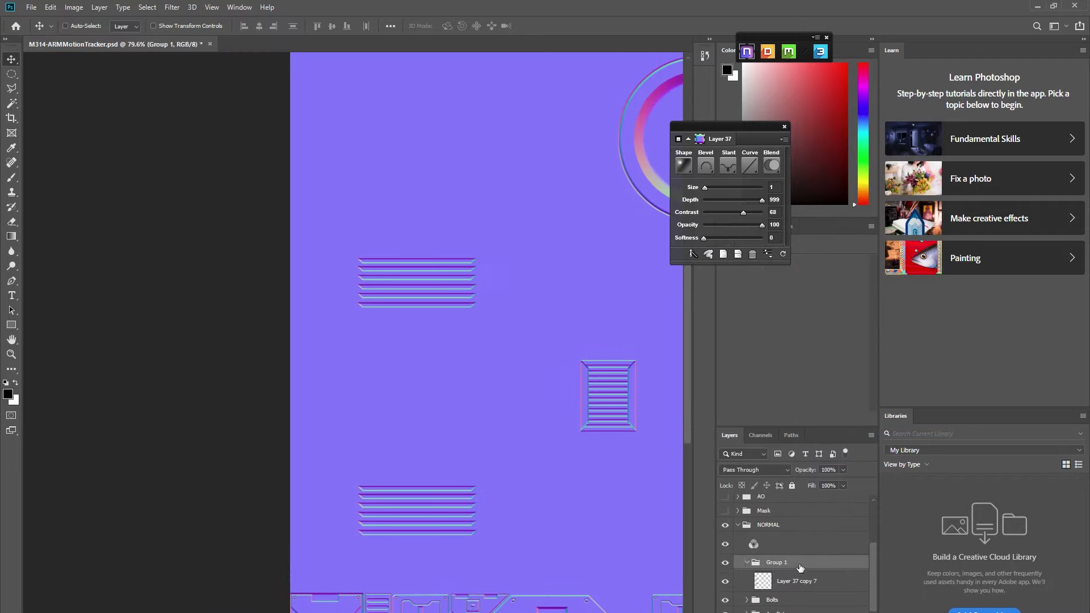
pyautogui.doubleClick(775, 563)
pyautogui.write('Main')
pyautogui.press('Return')
pyautogui.click(747, 562)
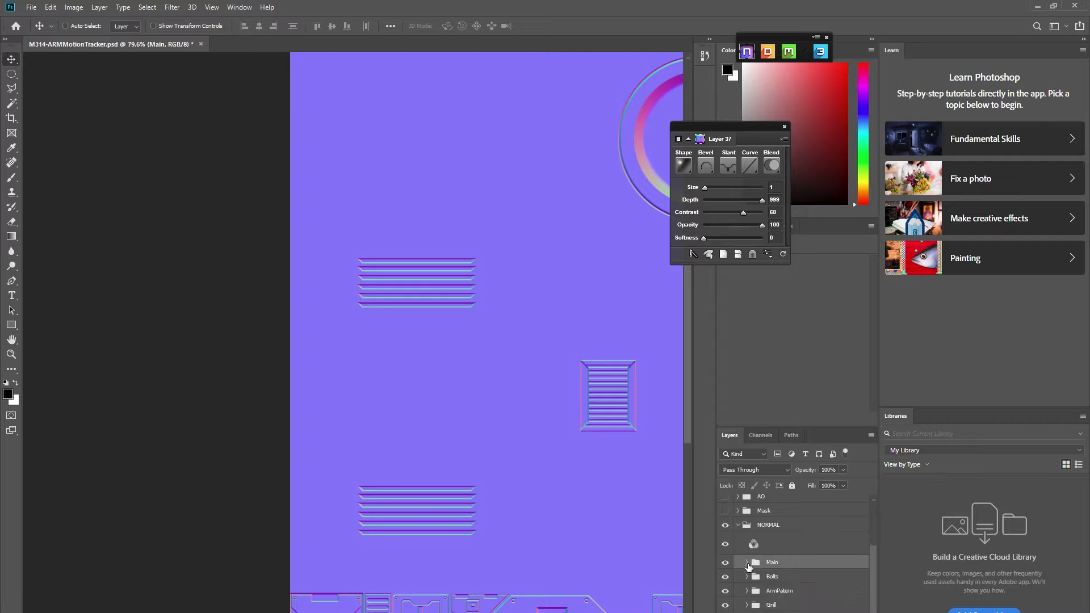
pyautogui.click(747, 563)
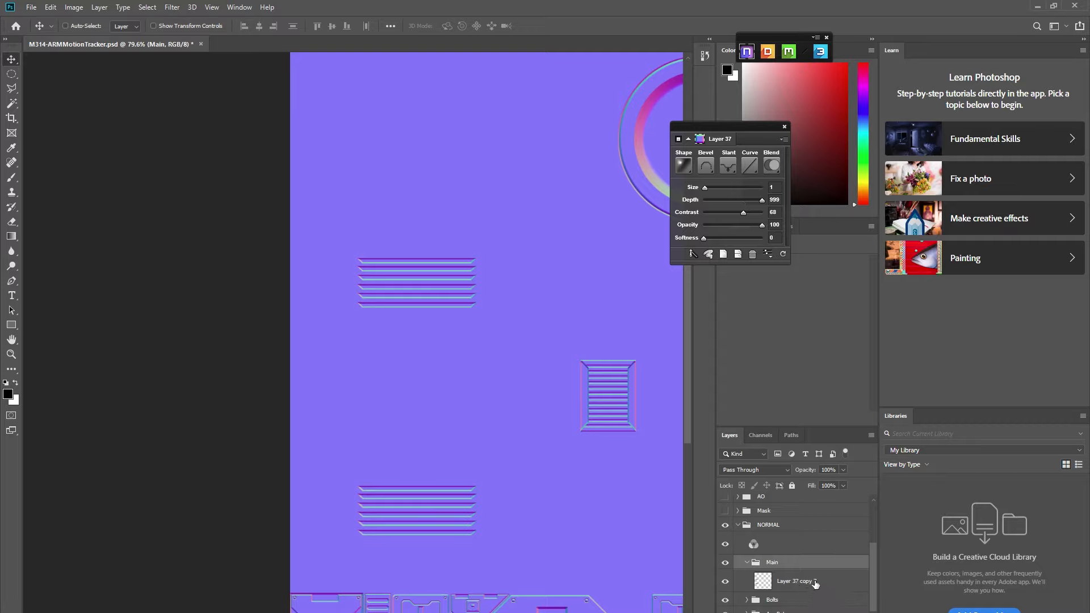
# Collapse the Main and Grill groups, delete the old MainConsole group and show the PowerPack group
pyautogui.click(816, 584)
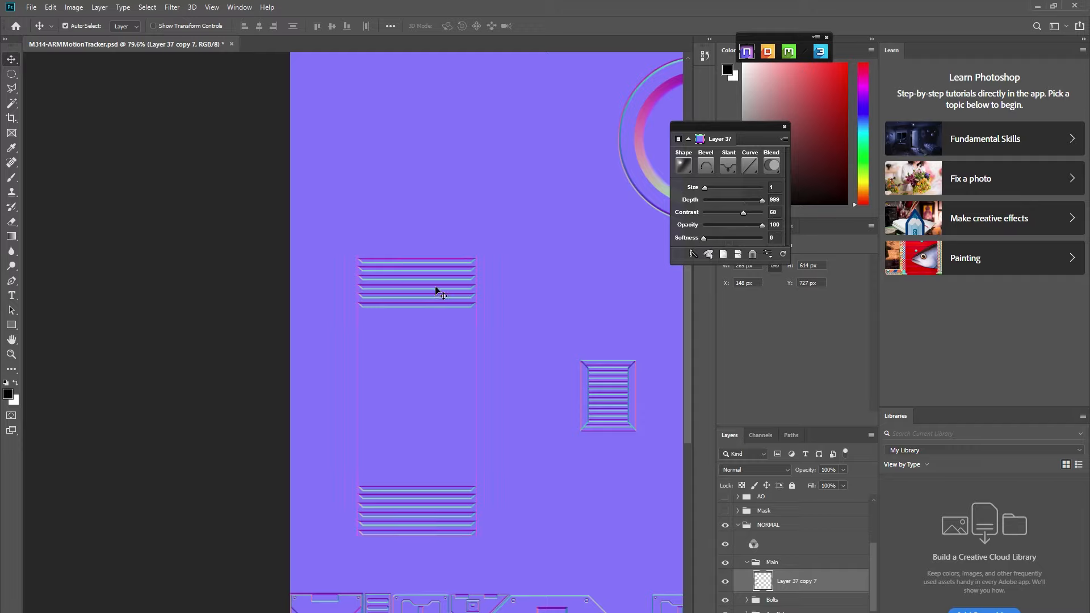
pyautogui.keyDown('ctrl'); pyautogui.click(614, 414); pyautogui.keyUp('ctrl')
pyautogui.click(747, 524)
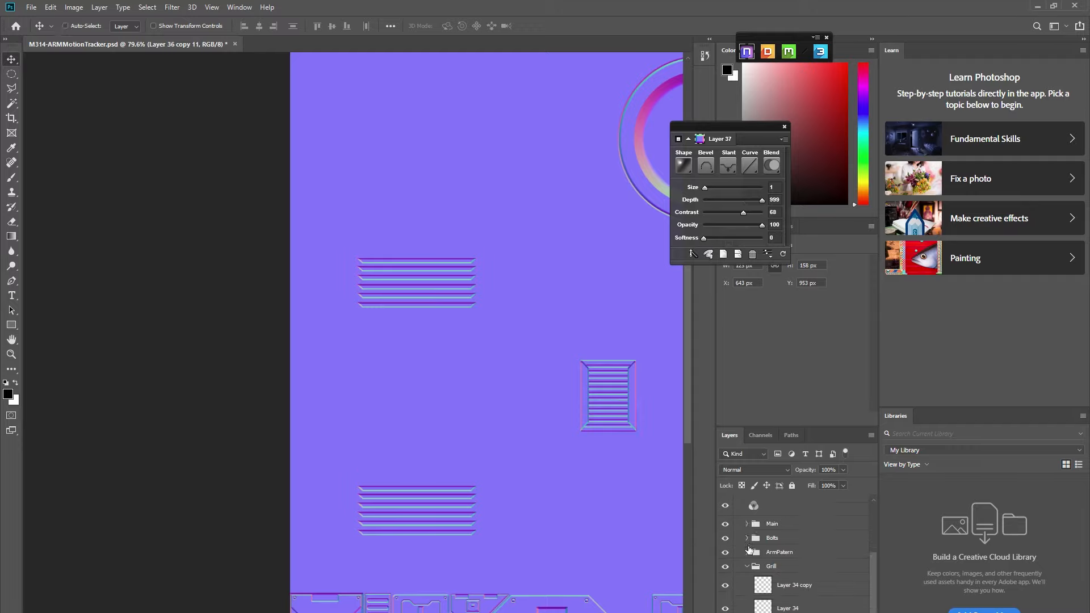
pyautogui.click(748, 568)
pyautogui.scroll(-5, 478, 443)
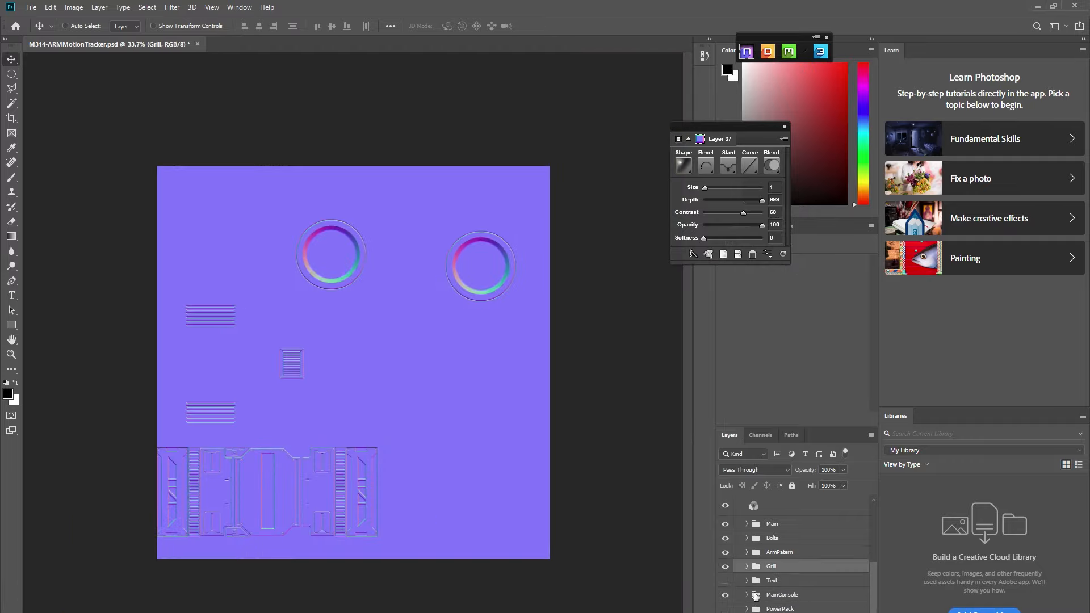
pyautogui.moveTo(789, 595); pyautogui.dragTo(864, 612)
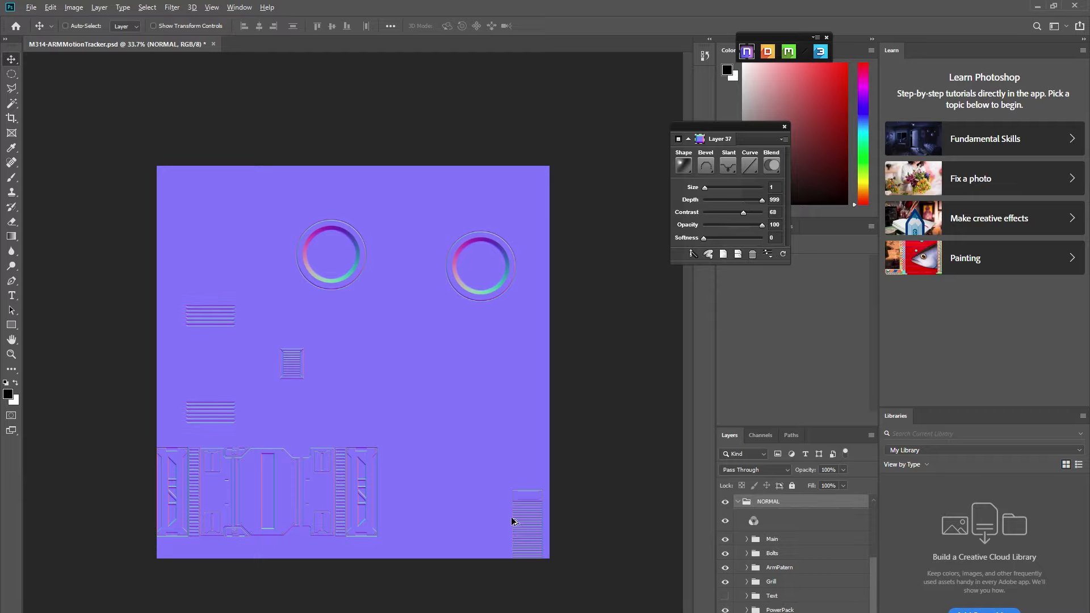
# Convert a rectangular selection of the power pack's outer top frame to a normal detail with a changed bevel and size 2
pyautogui.scroll(8, 512, 521)
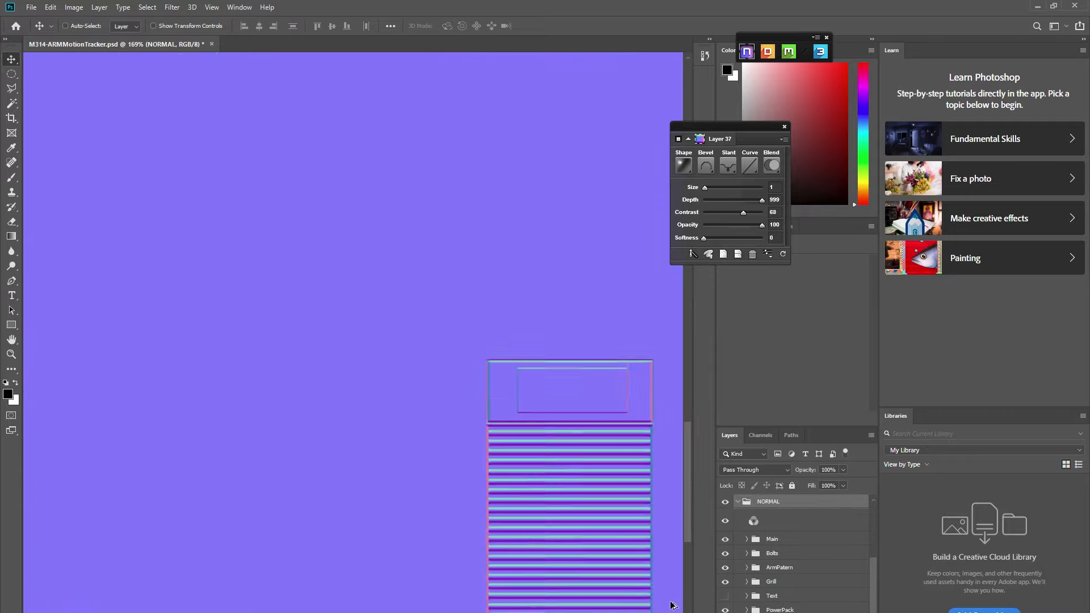
pyautogui.scroll(2, 653, 585)
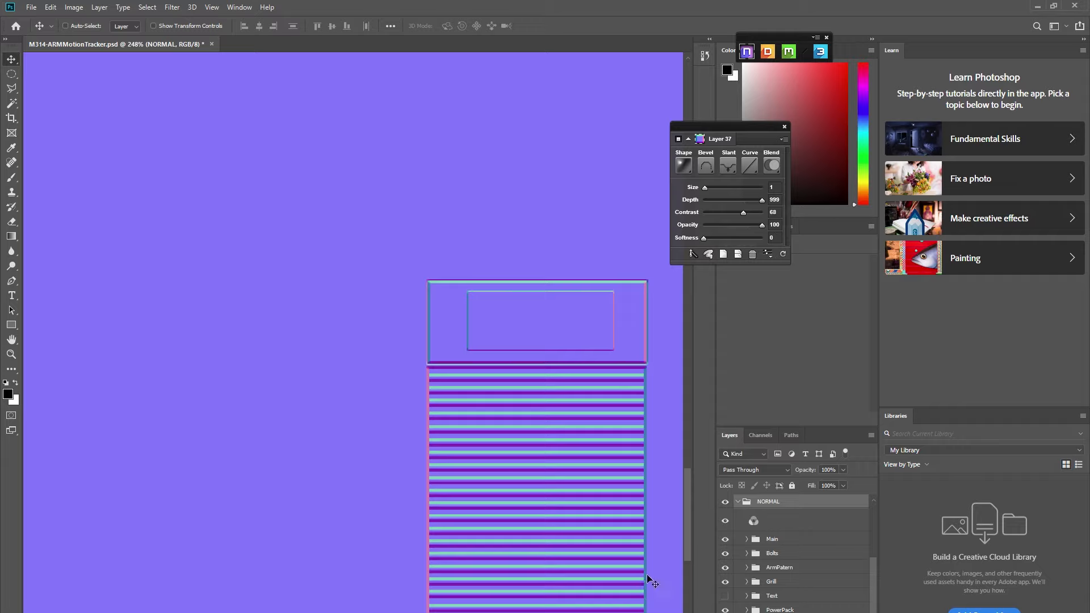
pyautogui.rightClick(17, 76)
pyautogui.click(73, 73)
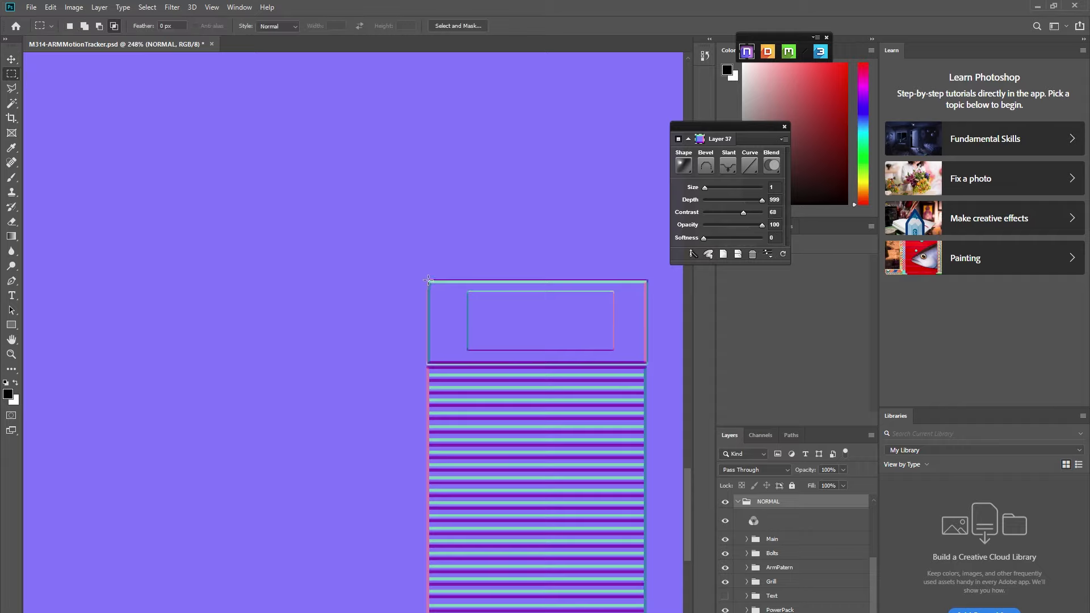
pyautogui.moveTo(428, 280); pyautogui.dragTo(648, 364)
pyautogui.click(776, 537)
pyautogui.click(730, 210)
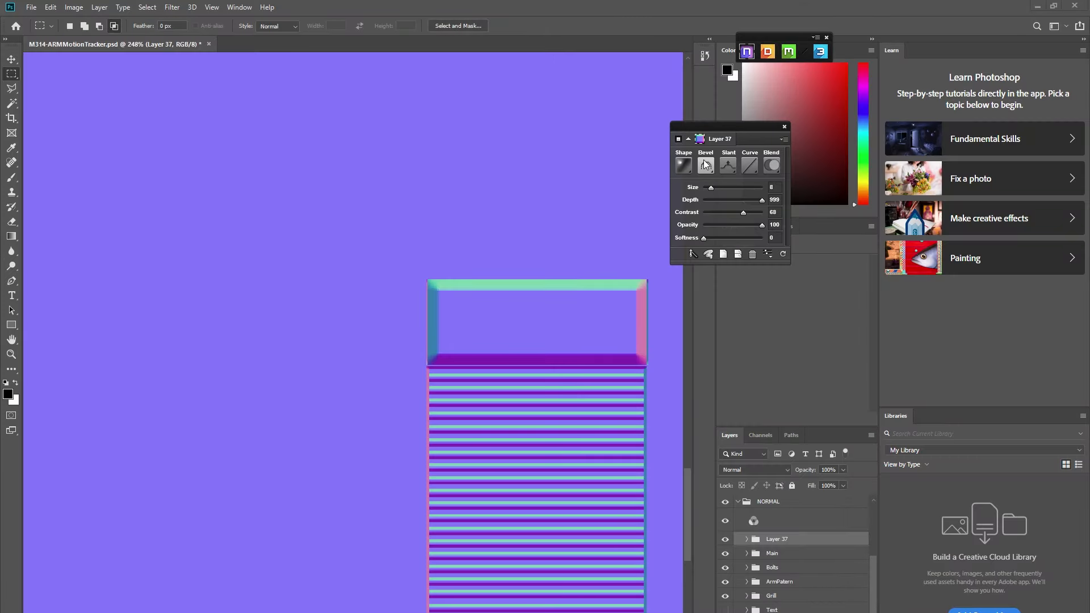
pyautogui.click(705, 166)
pyautogui.click(728, 246)
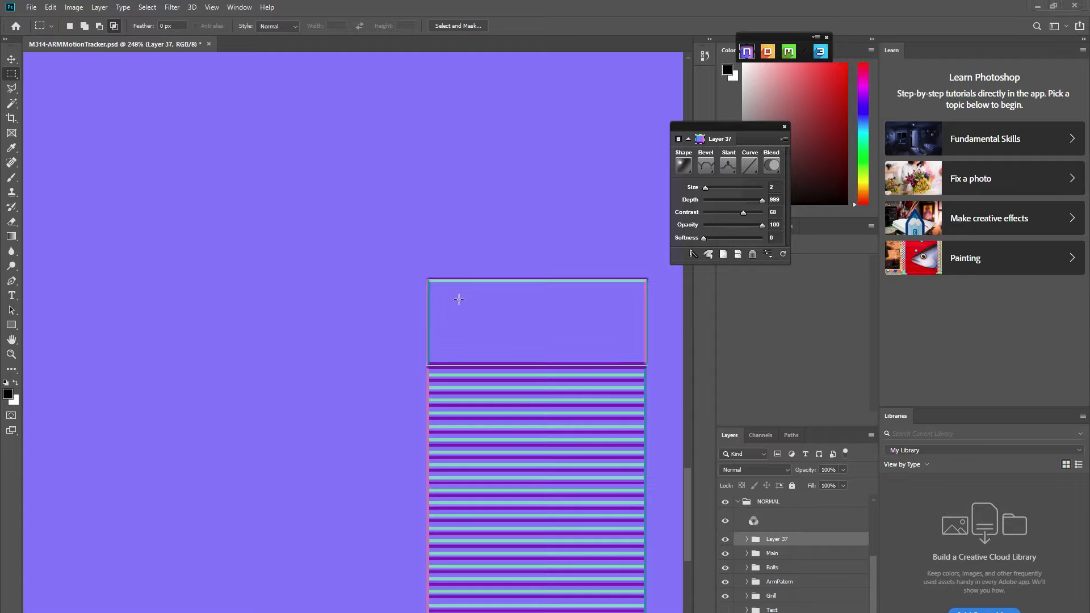
# Convert a smaller rectangular selection inside the power pack's top frame to a normal detail with size 1
pyautogui.moveTo(459, 299); pyautogui.dragTo(625, 350)
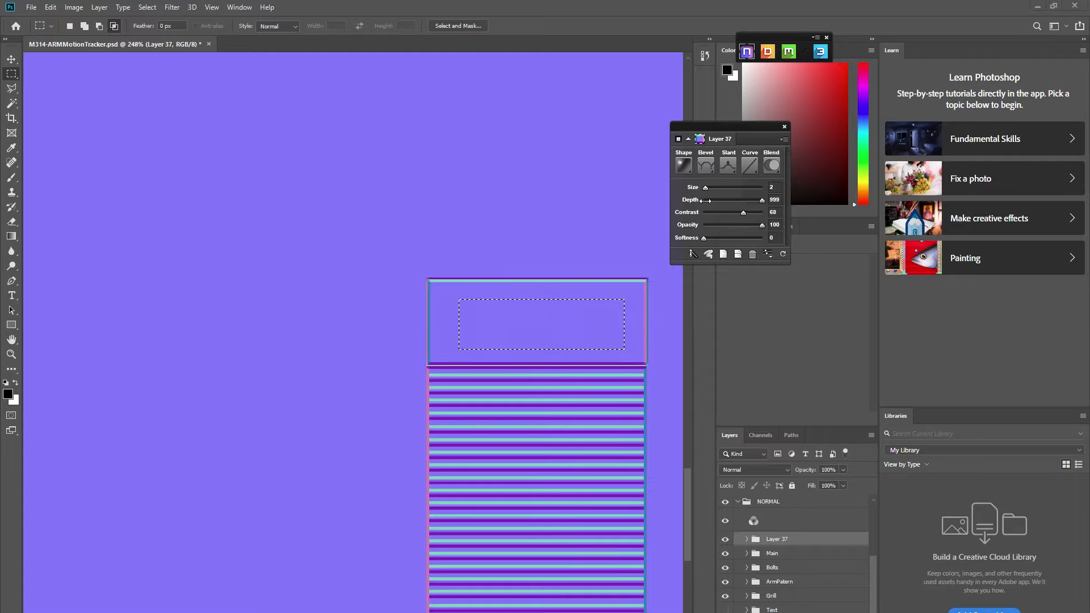
pyautogui.click(729, 199)
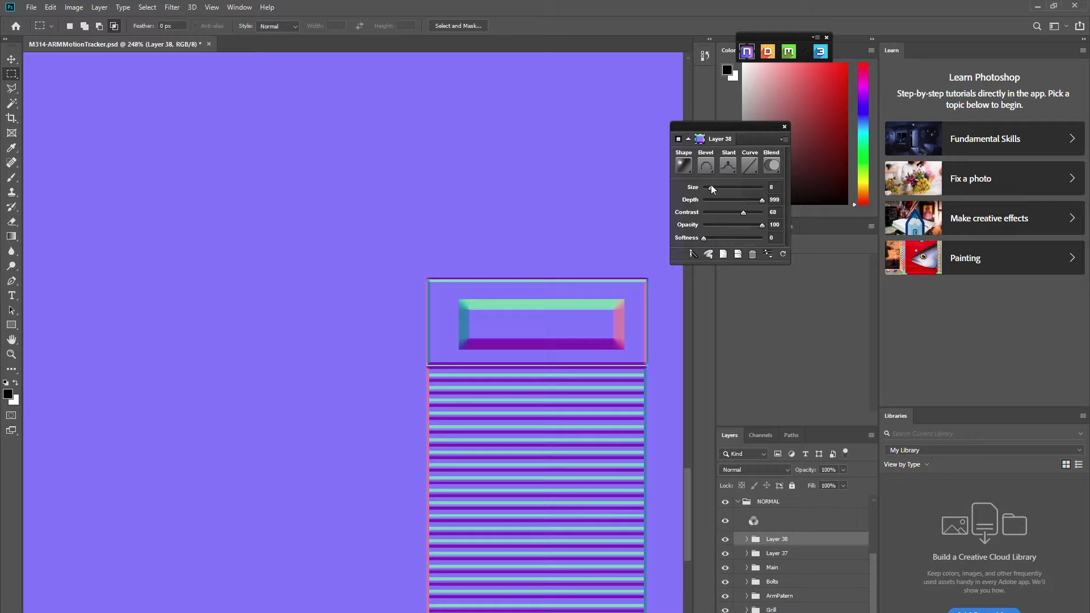
pyautogui.moveTo(707, 188); pyautogui.dragTo(707, 189)
# Convert a selection of the whole slatted area below the top frame to a normal detail with size 3 and an inverted slant
pyautogui.scroll(-4, 614, 481)
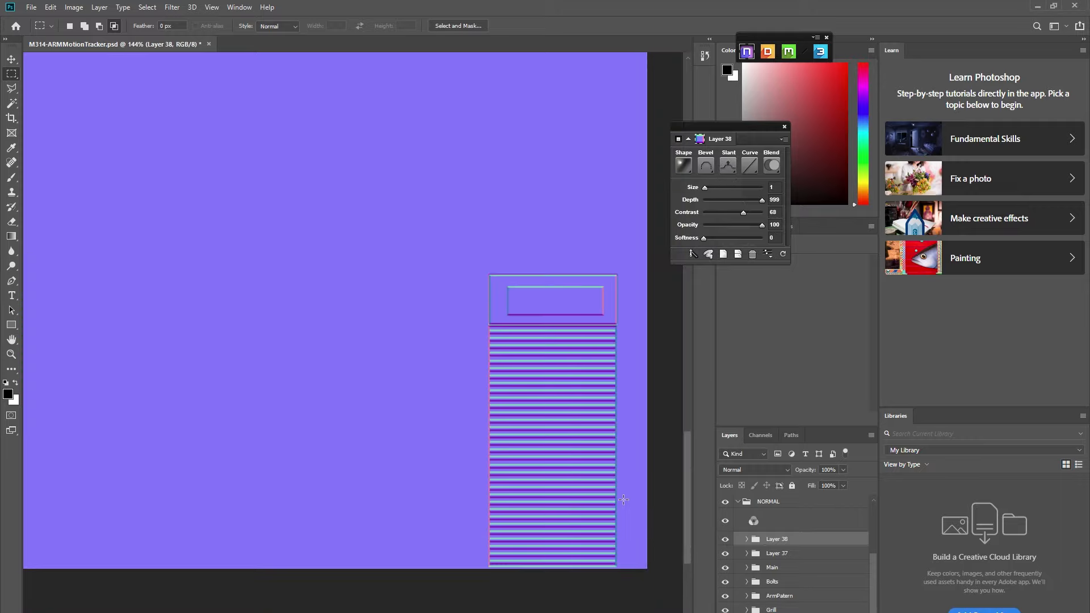
pyautogui.scroll(4, 558, 355)
pyautogui.moveTo(436, 301); pyautogui.dragTo(576, 612)
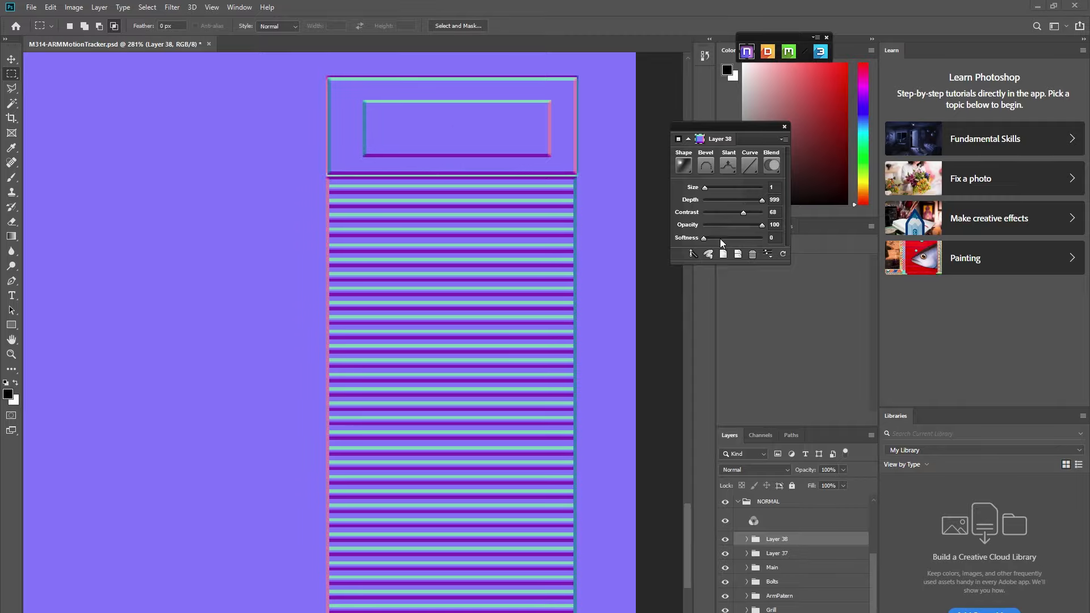
pyautogui.click(723, 254)
pyautogui.click(742, 205)
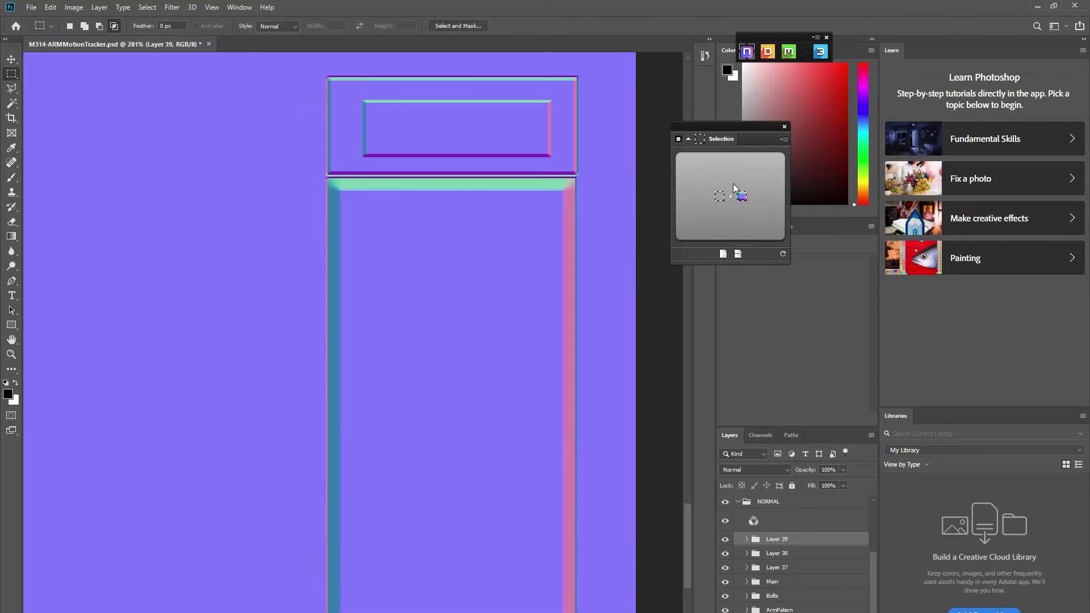
pyautogui.moveTo(706, 188); pyautogui.dragTo(708, 188)
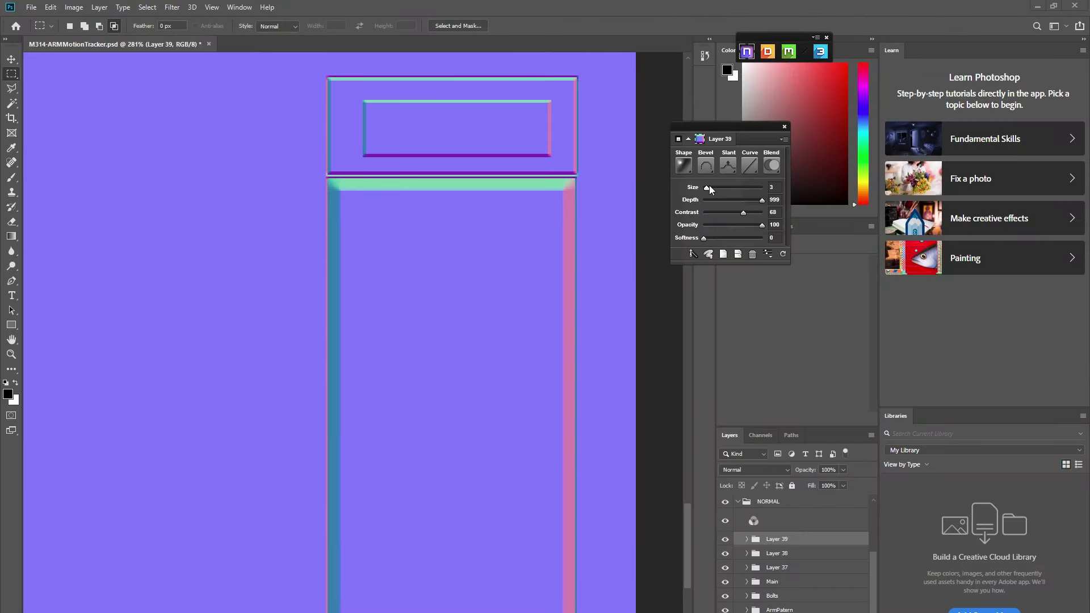
pyautogui.click(729, 165)
pyautogui.click(734, 207)
pyautogui.click(734, 207)
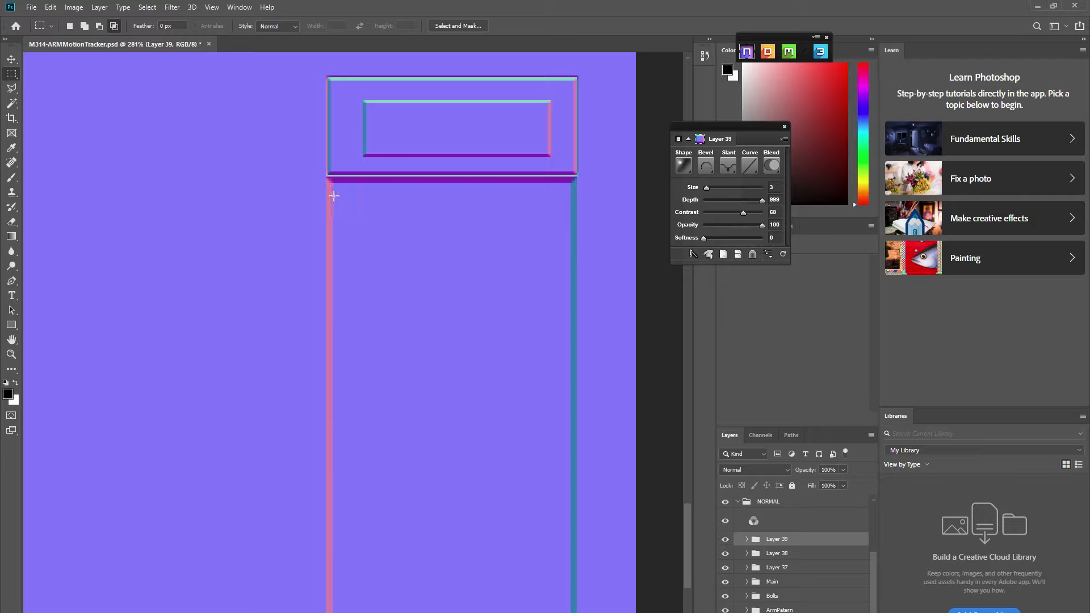
# Convert a thin horizontal selection across the frame to a slat detail with size 4 and softness 3, and merge its group
pyautogui.moveTo(333, 196); pyautogui.dragTo(572, 206)
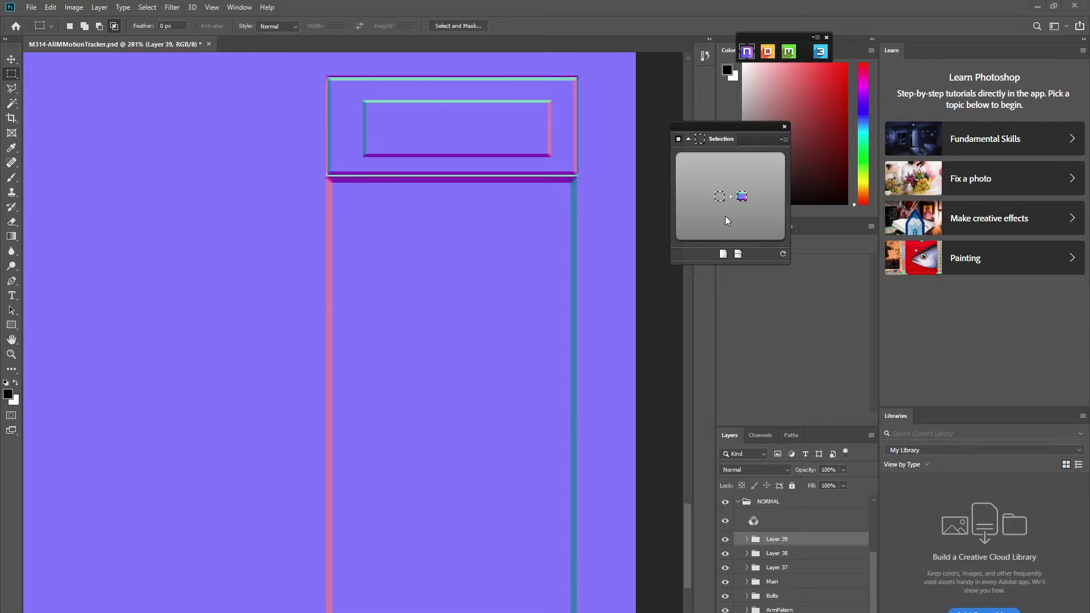
pyautogui.click(725, 216)
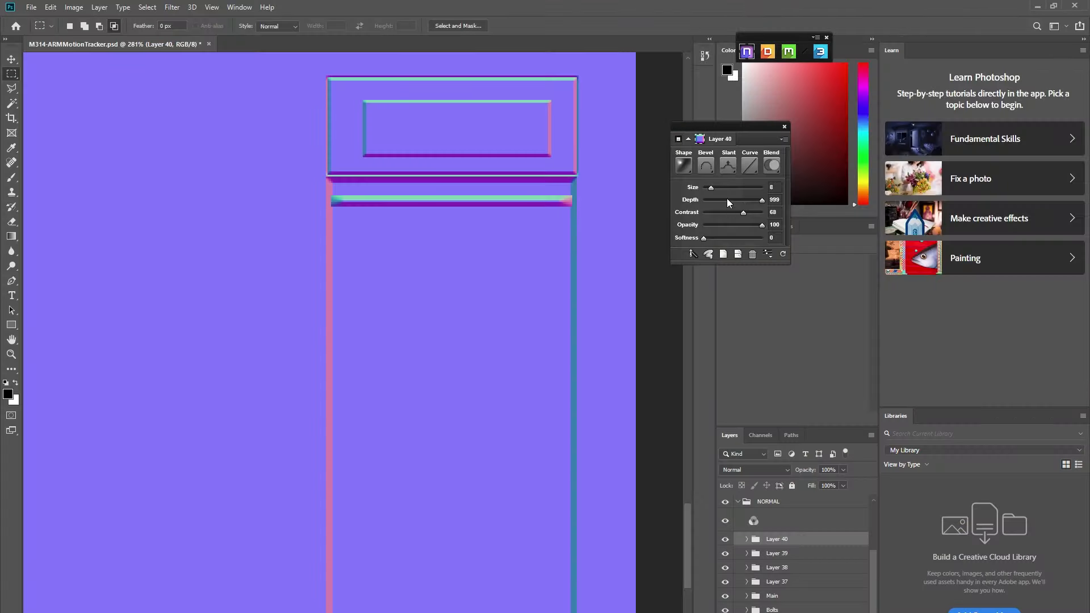
pyautogui.moveTo(709, 189); pyautogui.dragTo(707, 189)
pyautogui.moveTo(708, 239); pyautogui.dragTo(713, 241)
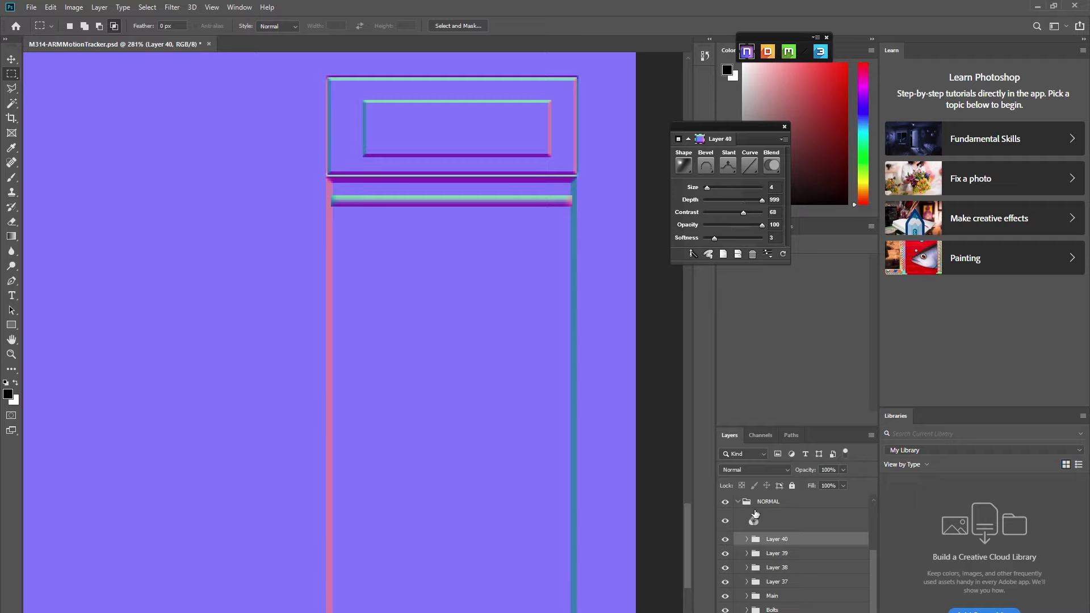
pyautogui.rightClick(777, 537)
pyautogui.click(795, 443)
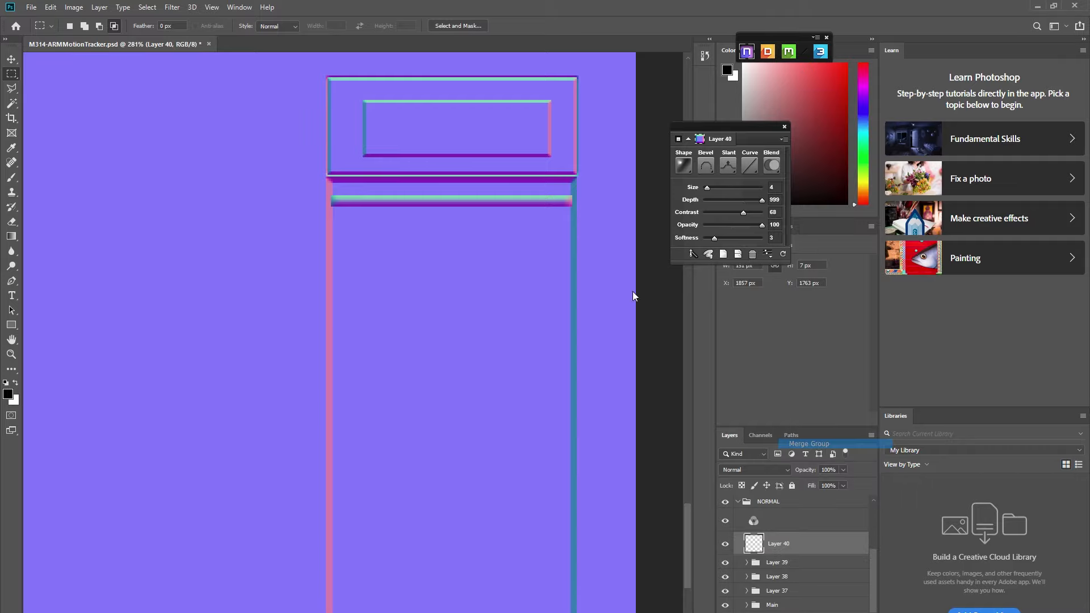
# Delete both bevelled ends of the Layer 40 slat and stretch it to 155 px wide to span the frame
pyautogui.moveTo(559, 188); pyautogui.dragTo(585, 224)
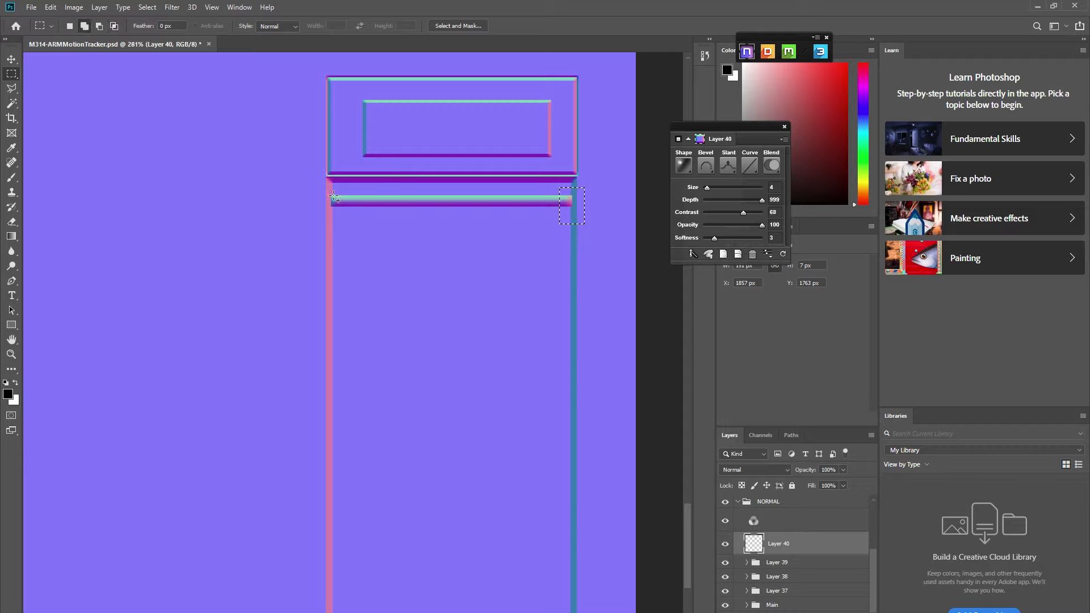
pyautogui.moveTo(322, 188); pyautogui.dragTo(342, 217)
pyautogui.press('Delete')
pyautogui.hotkey('ctrl', 'd')
pyautogui.hotkey('ctrl', 't')
pyautogui.moveTo(563, 202); pyautogui.dragTo(576, 202)
pyautogui.moveTo(340, 203); pyautogui.dragTo(327, 202)
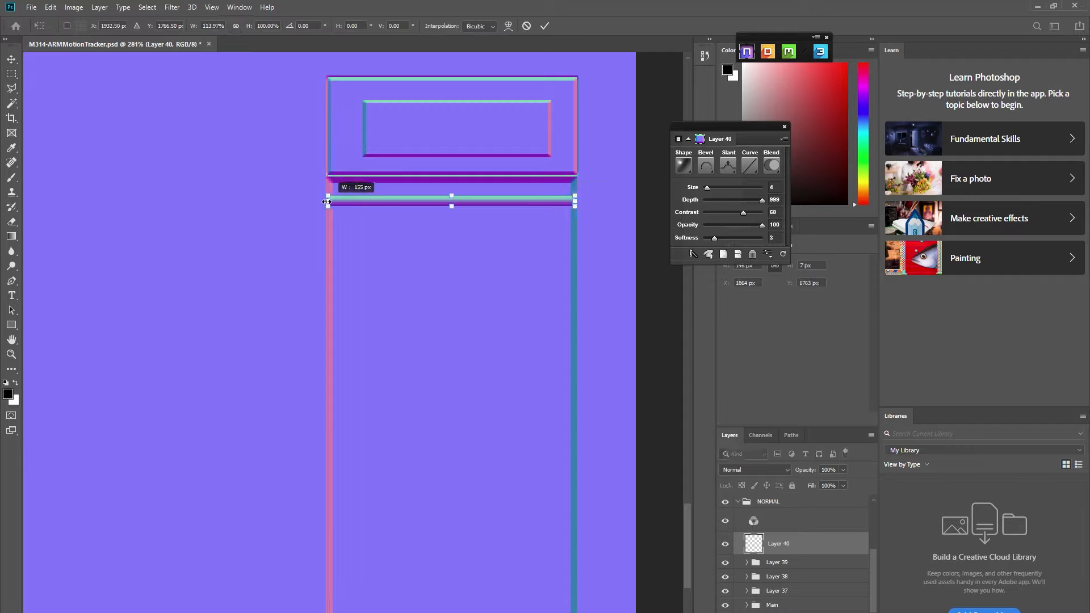
pyautogui.press('Return')
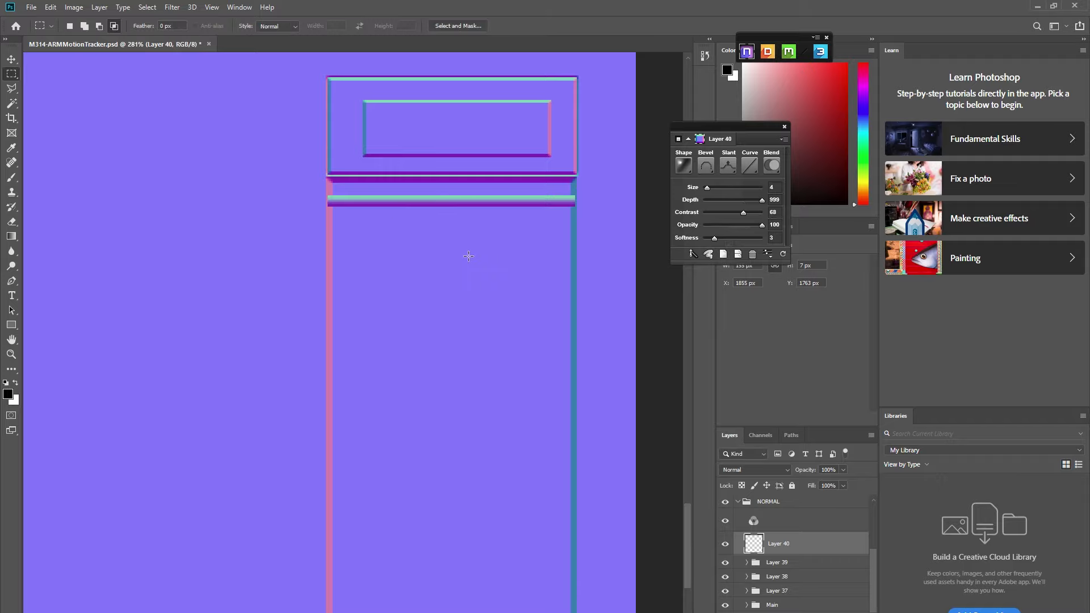
# Merge the Layer 39 group and clear the flat interior of its frame using the Magic Wand
pyautogui.click(734, 562)
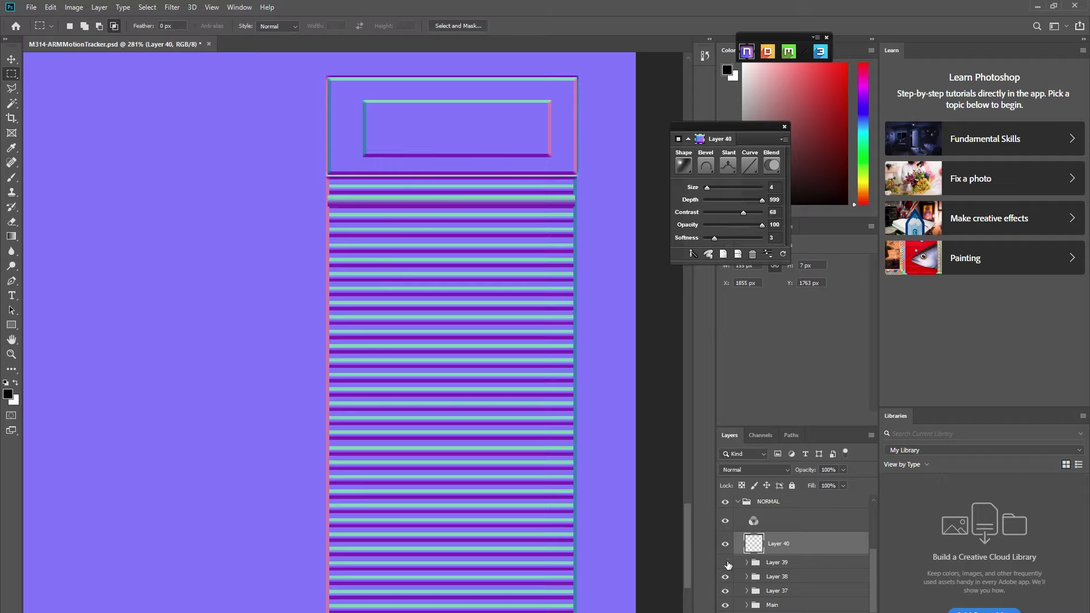
pyautogui.click(734, 562)
pyautogui.click(774, 563)
pyautogui.rightClick(789, 562)
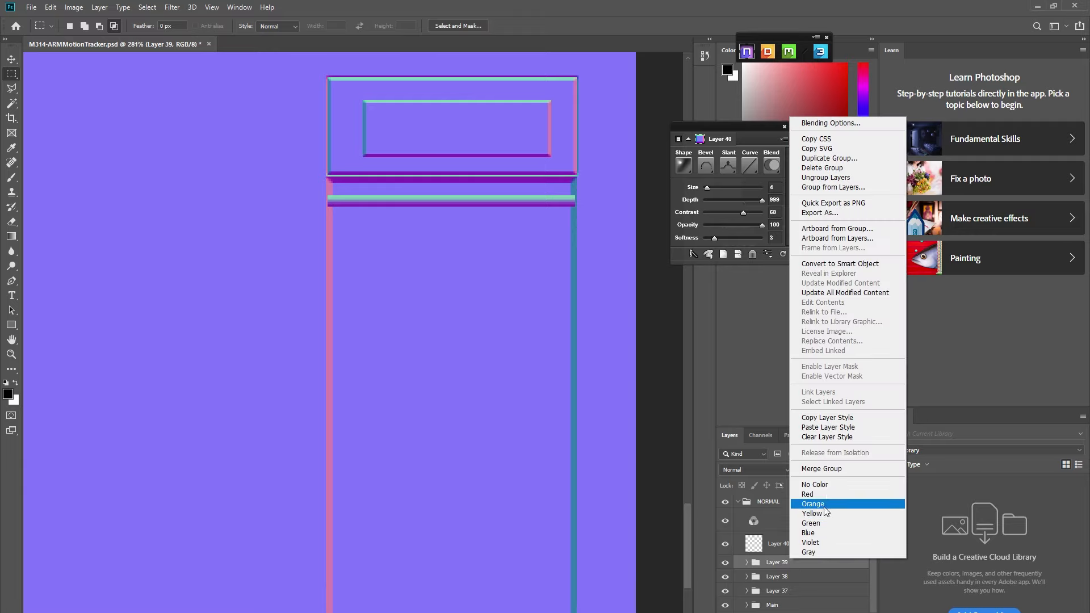
pyautogui.click(826, 471)
pyautogui.press('w')
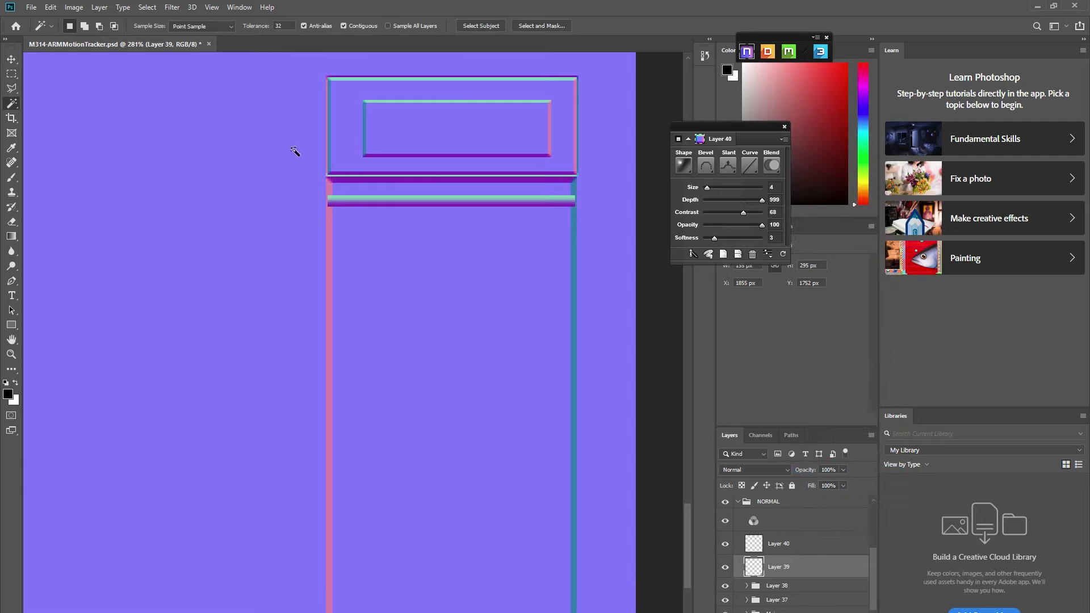
pyautogui.click(438, 333)
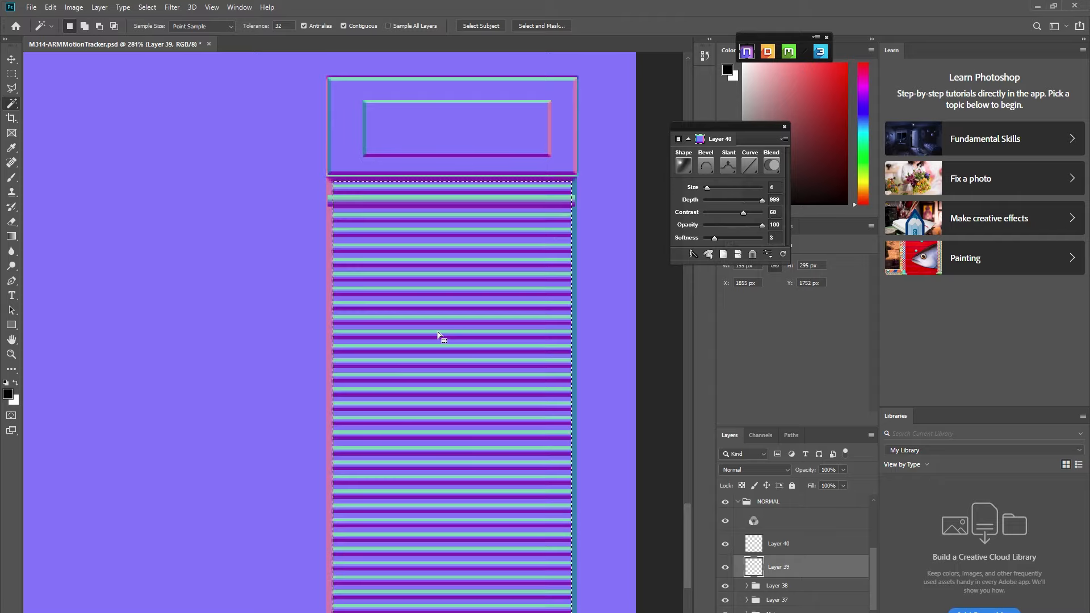
pyautogui.hotkey('ctrl', 'd')
# Move Layer 40 below Layer 39 and hide the old PowerPack group
pyautogui.click(12, 59)
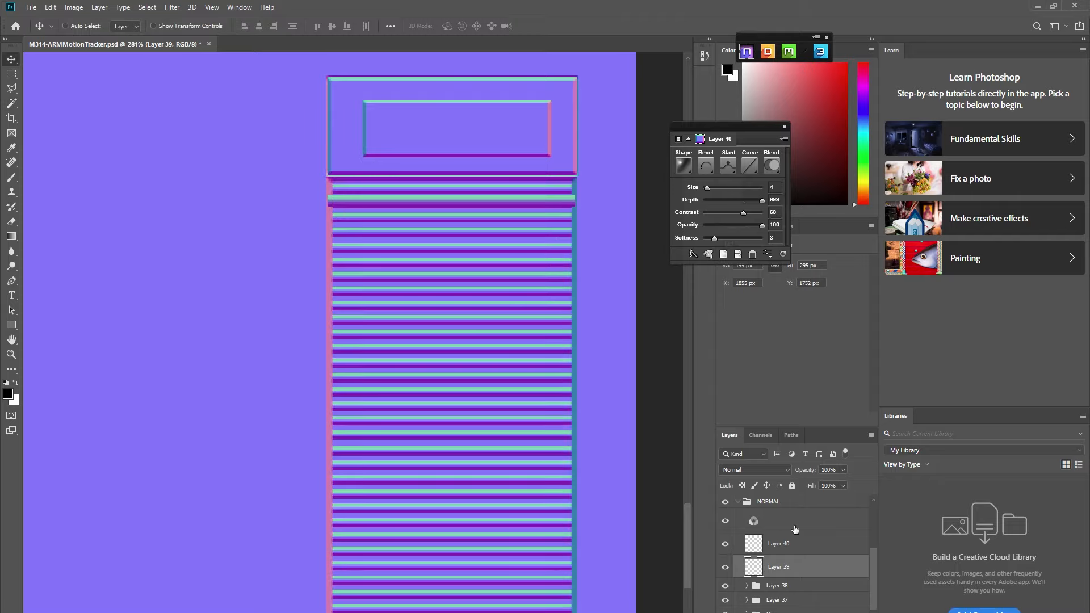
pyautogui.moveTo(789, 543); pyautogui.dragTo(798, 565)
pyautogui.scroll(-2, 795, 554)
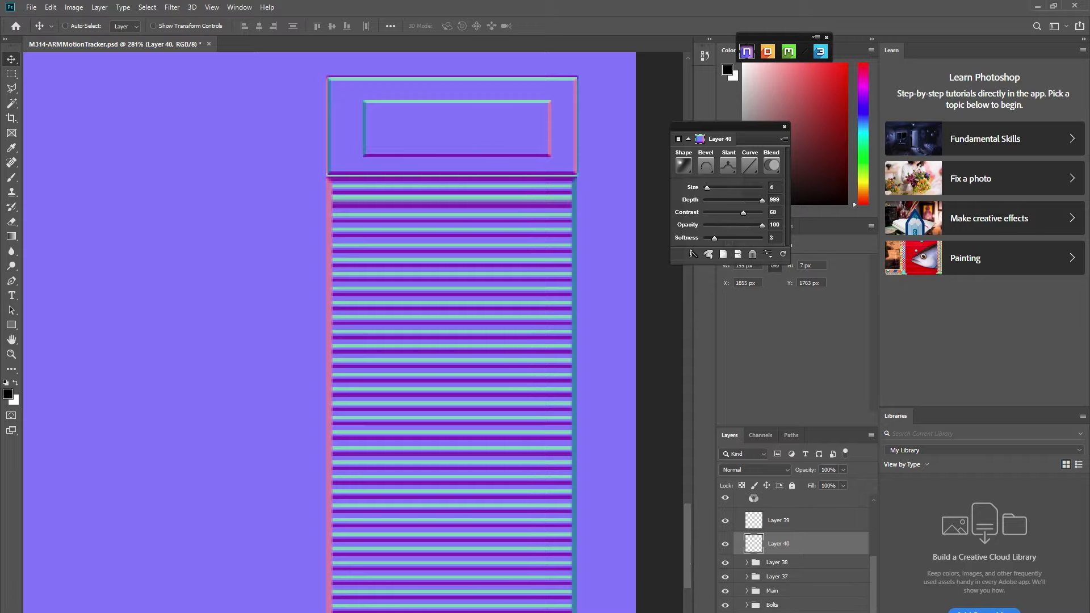
pyautogui.click(725, 612)
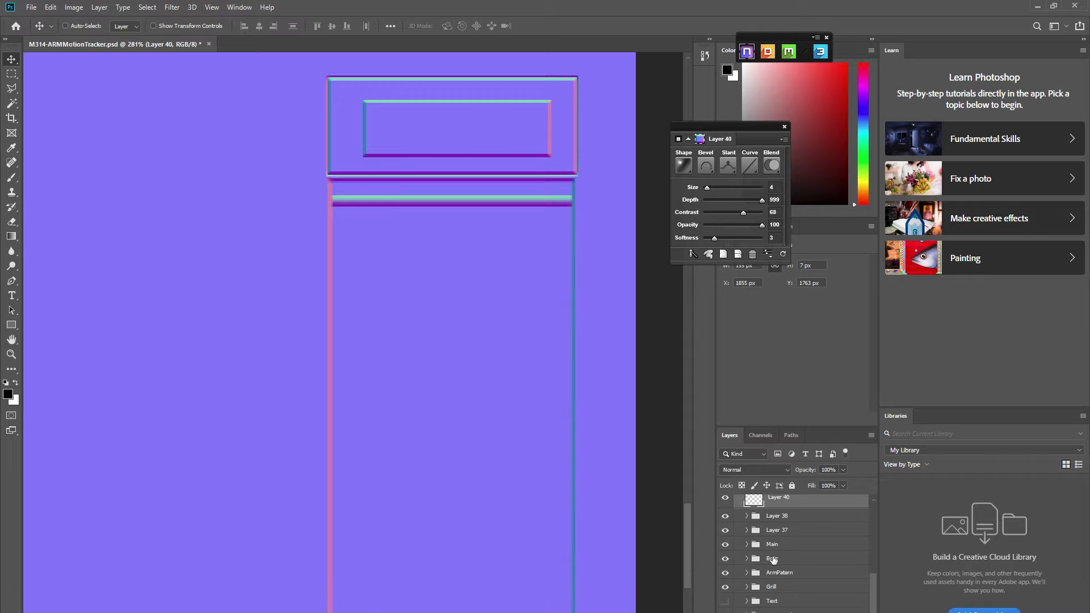
pyautogui.scroll(2, 789, 547)
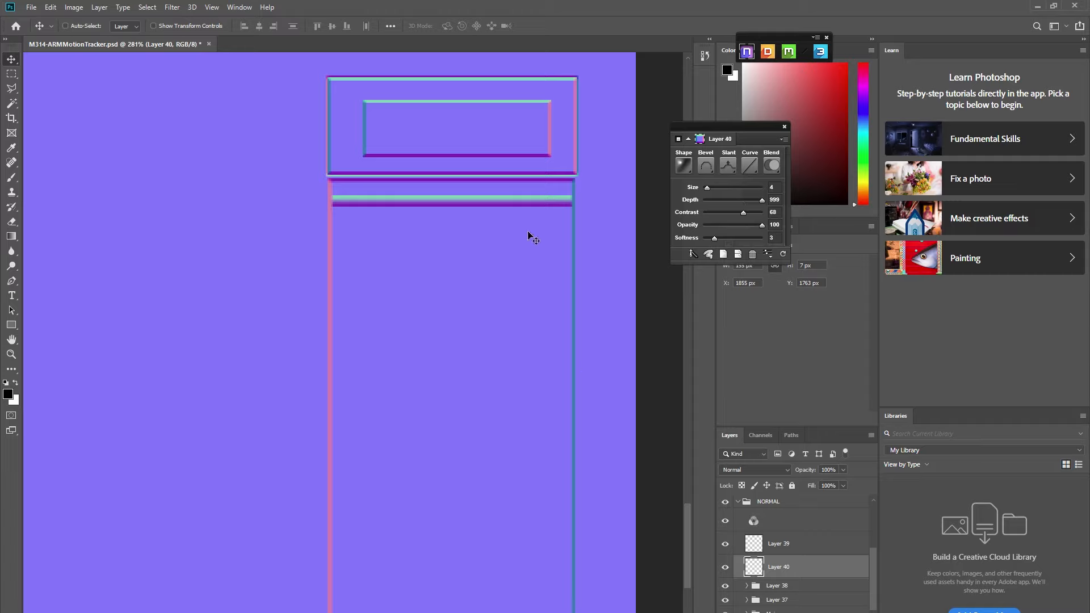
# Duplicate the slat down the power pack frame at even spacing and merge the copies into one six-slat layer
pyautogui.moveTo(490, 208); pyautogui.dragTo(484, 238)
pyautogui.keyDown('shift'); pyautogui.click(780, 610); pyautogui.keyUp('shift')
pyautogui.rightClick(780, 610)
pyautogui.click(801, 470)
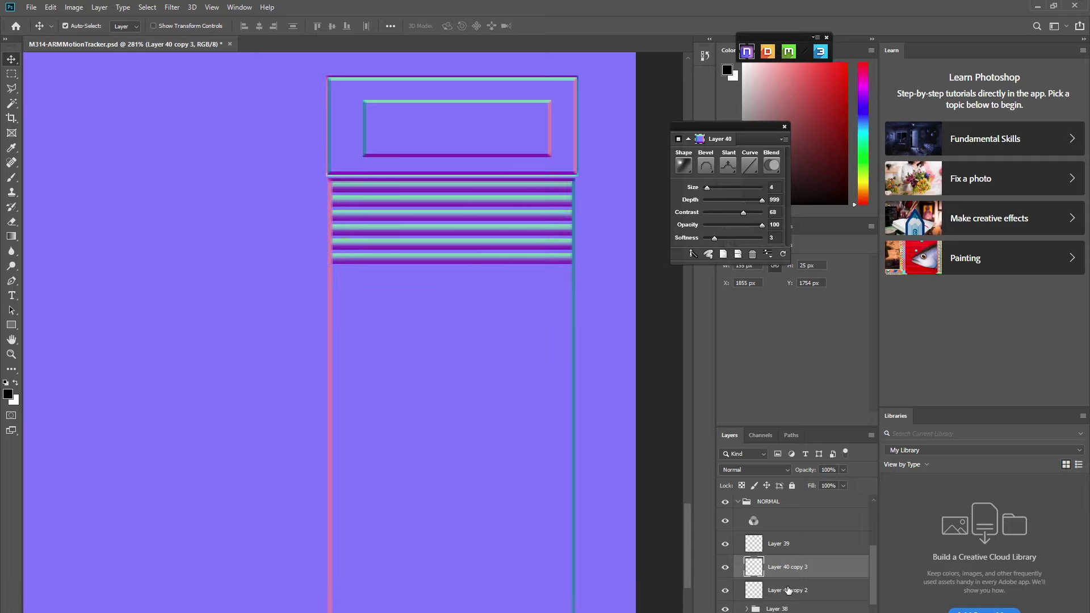
pyautogui.keyDown('shift'); pyautogui.click(788, 591); pyautogui.keyUp('shift')
pyautogui.rightClick(788, 590)
pyautogui.click(806, 441)
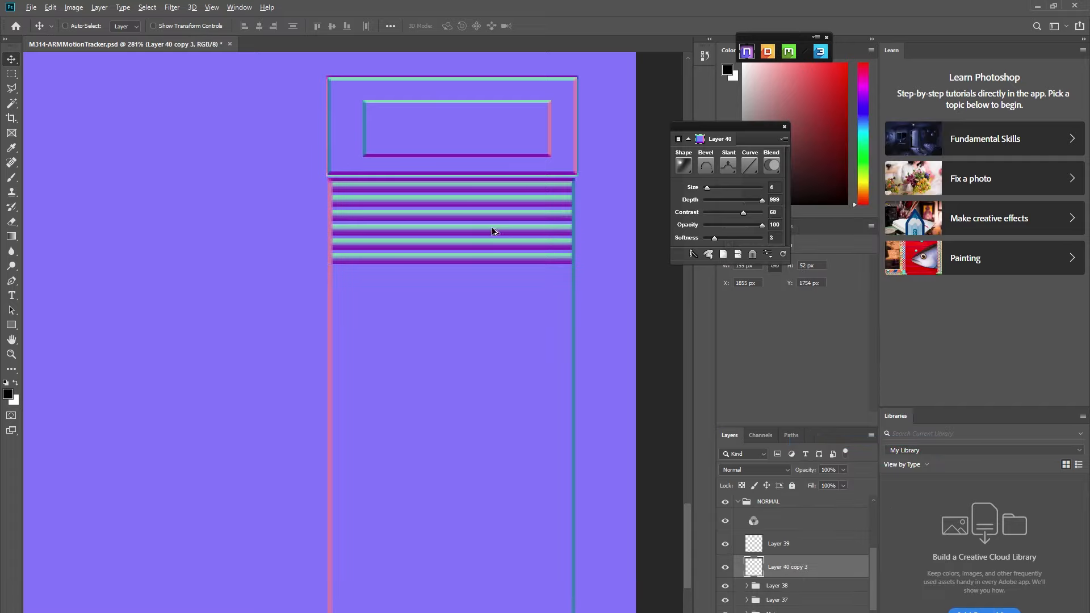
# Duplicate the six-slat block directly below itself and merge both into one twelve-slat layer
pyautogui.moveTo(493, 231); pyautogui.dragTo(491, 314)
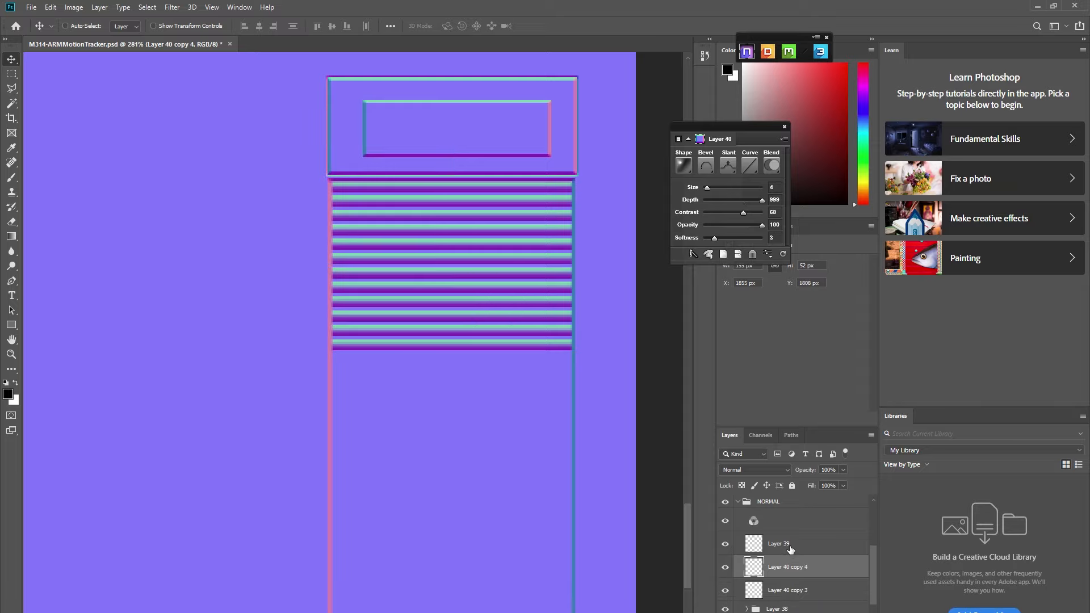
pyautogui.keyDown('shift'); pyautogui.click(788, 591); pyautogui.keyUp('shift')
pyautogui.rightClick(788, 590)
pyautogui.click(806, 449)
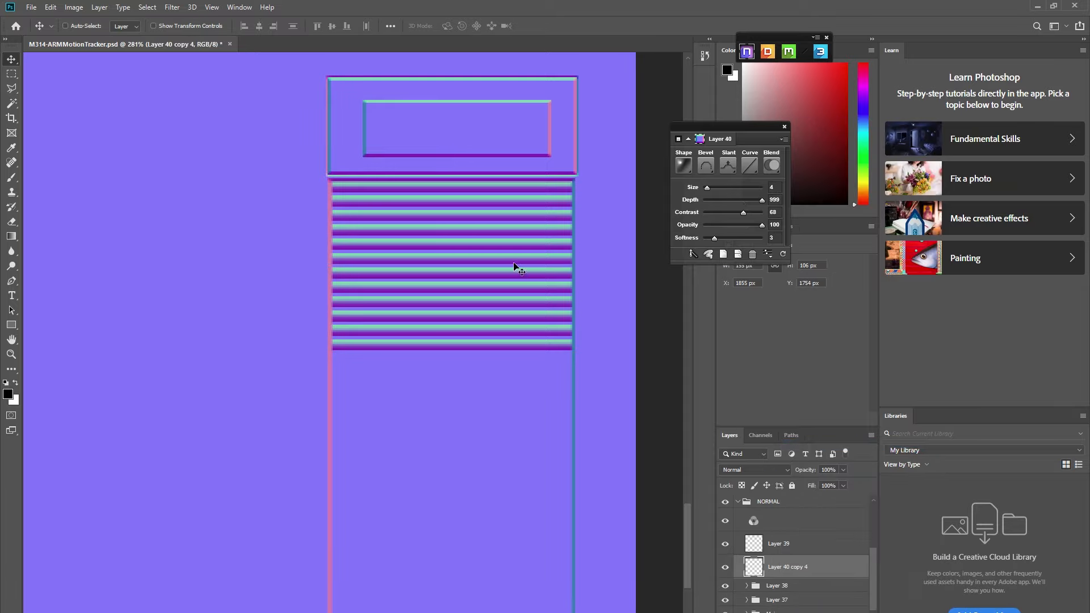
# Duplicate the twelve-slat block below the first and nudge the copy up 1 px to even the spacing
pyautogui.moveTo(470, 248); pyautogui.dragTo(487, 420)
pyautogui.scroll(5, 478, 404)
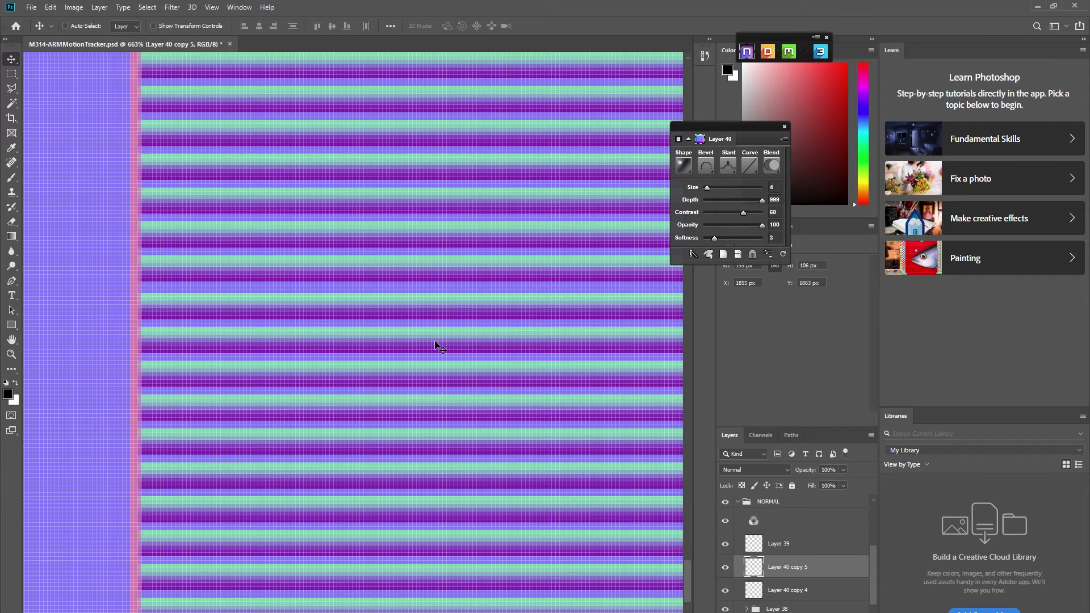
pyautogui.press('Up')
pyautogui.scroll(-5, 512, 431)
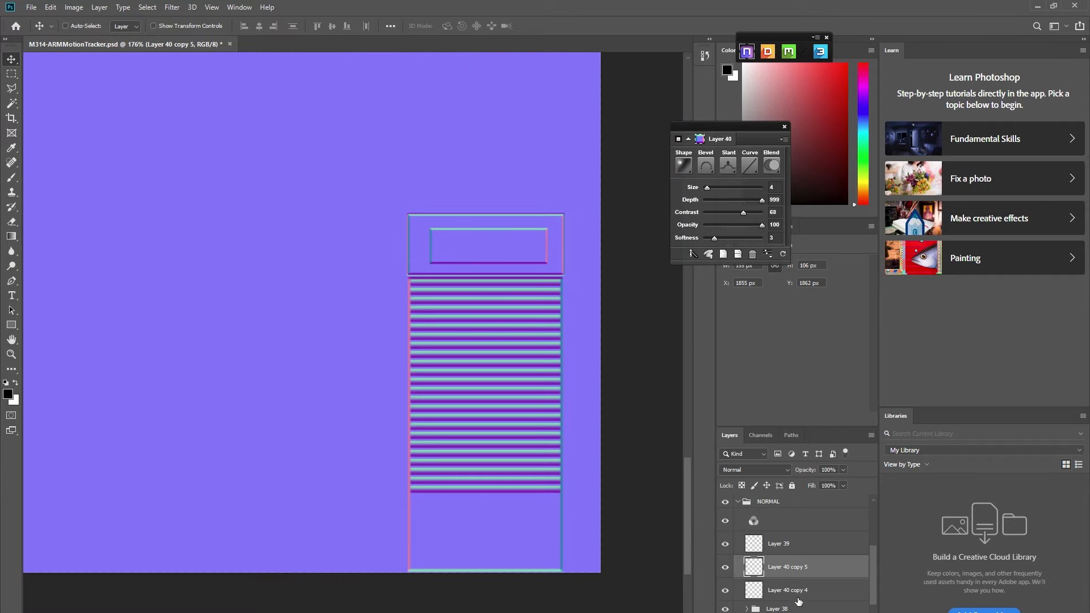
# Place another copy of the slat block at Y 1970 px to fill the frame's bottom, and merge all slat layers
pyautogui.moveTo(495, 401); pyautogui.dragTo(509, 503)
pyautogui.scroll(4, 495, 544)
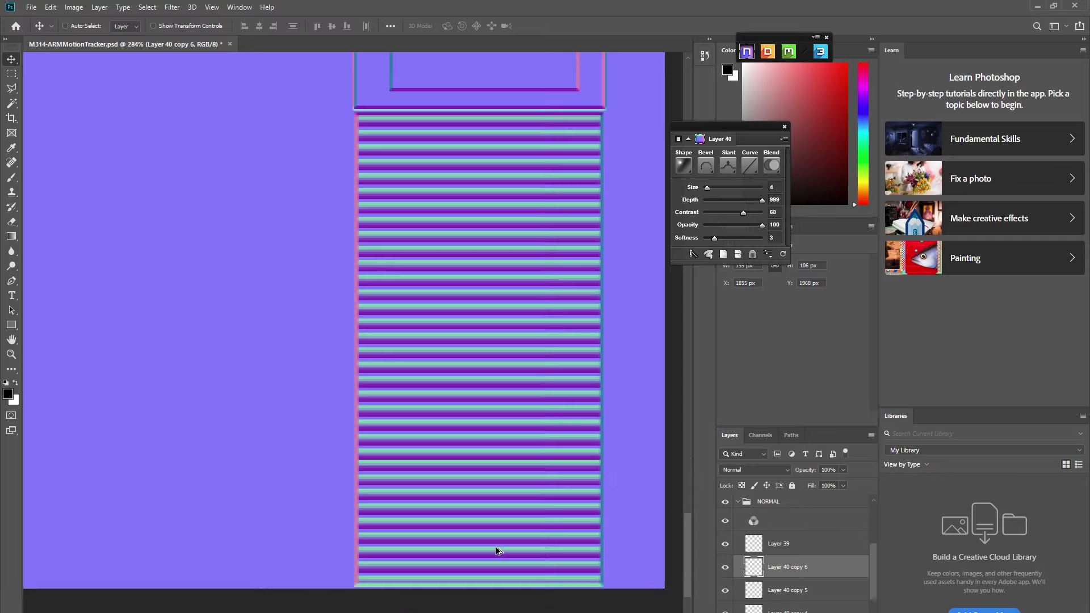
pyautogui.moveTo(459, 449)
pyautogui.mouseDown()
pyautogui.moveTo(460, 469)
pyautogui.moveTo(461, 448)
pyautogui.mouseUp()
pyautogui.scroll(-4, 564, 495)
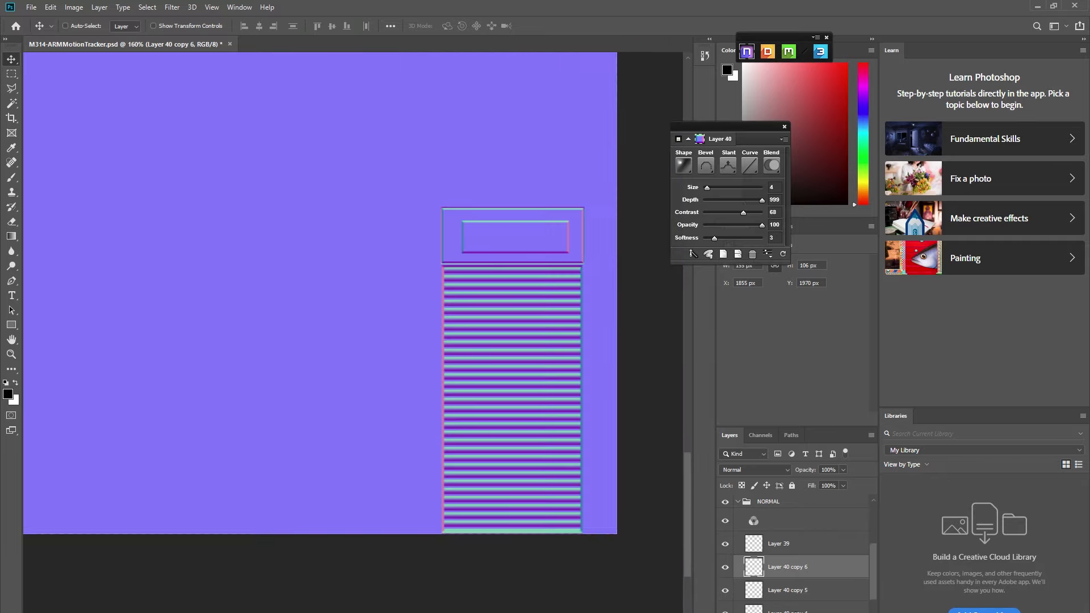
pyautogui.rightClick(795, 567)
pyautogui.click(824, 469)
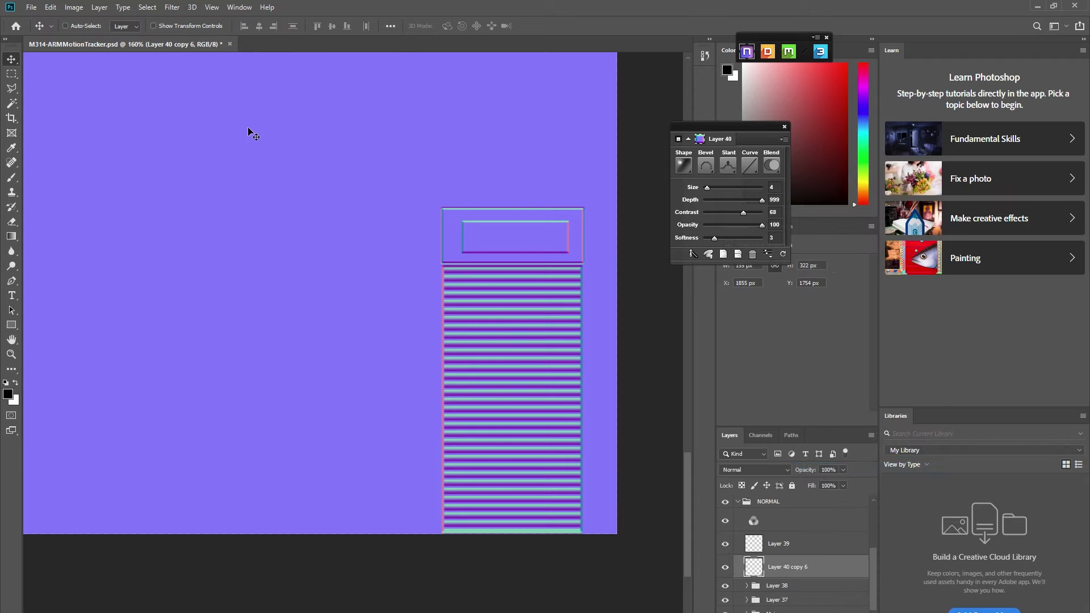
pyautogui.click(12, 74)
pyautogui.scroll(3, 494, 468)
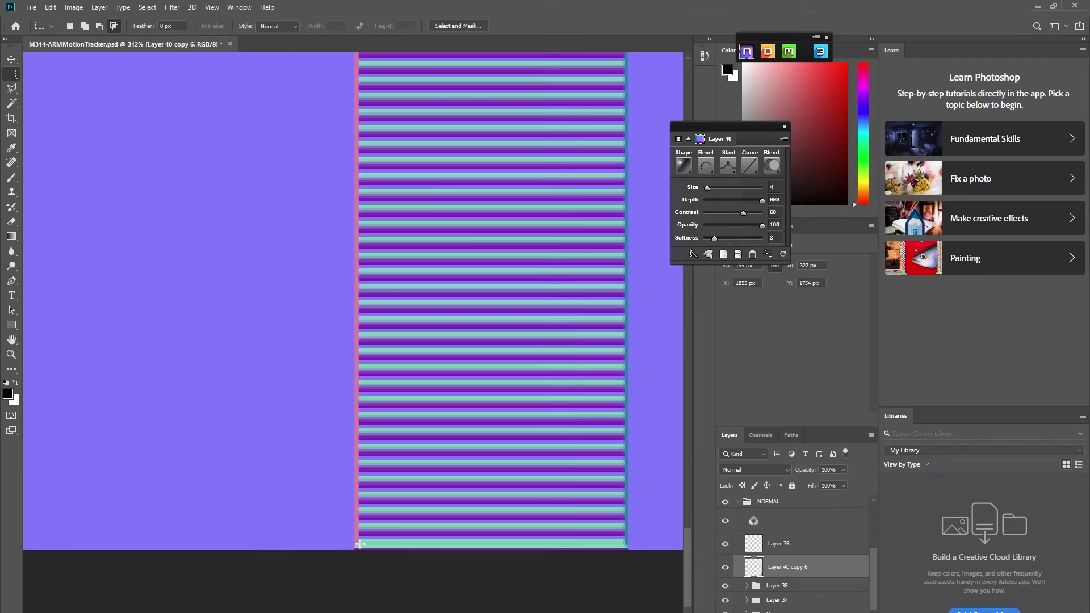
pyautogui.moveTo(355, 539); pyautogui.dragTo(675, 605)
pyautogui.hotkey('ctrl', 'd')
pyautogui.scroll(-5, 454, 335)
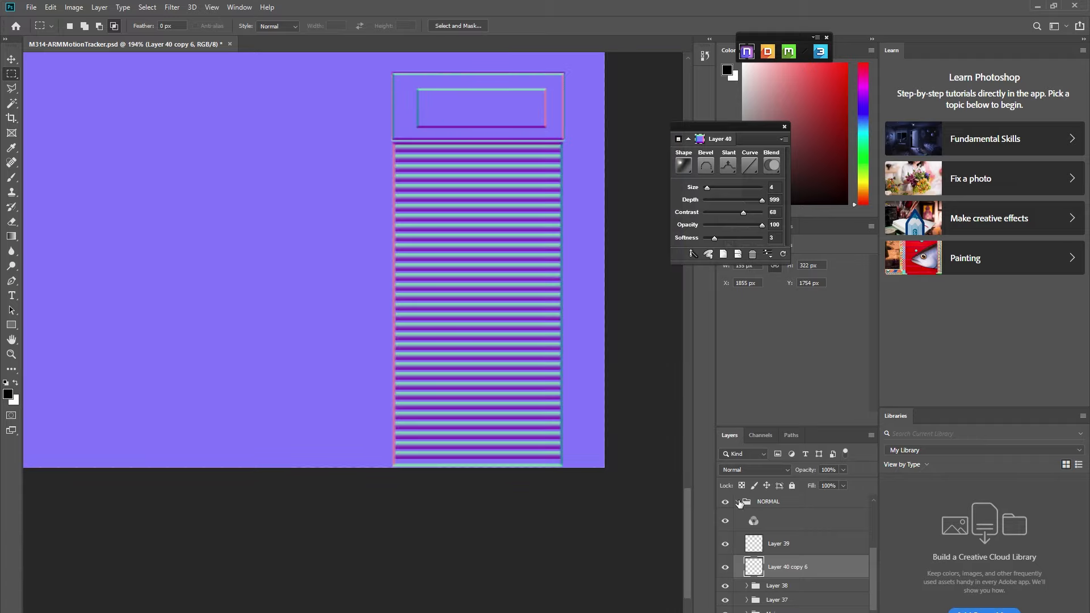
# Nudge the merged slat layer down 3 px to Y 1757 px inside the frame
pyautogui.click(790, 550)
pyautogui.click(791, 567)
pyautogui.click(16, 58)
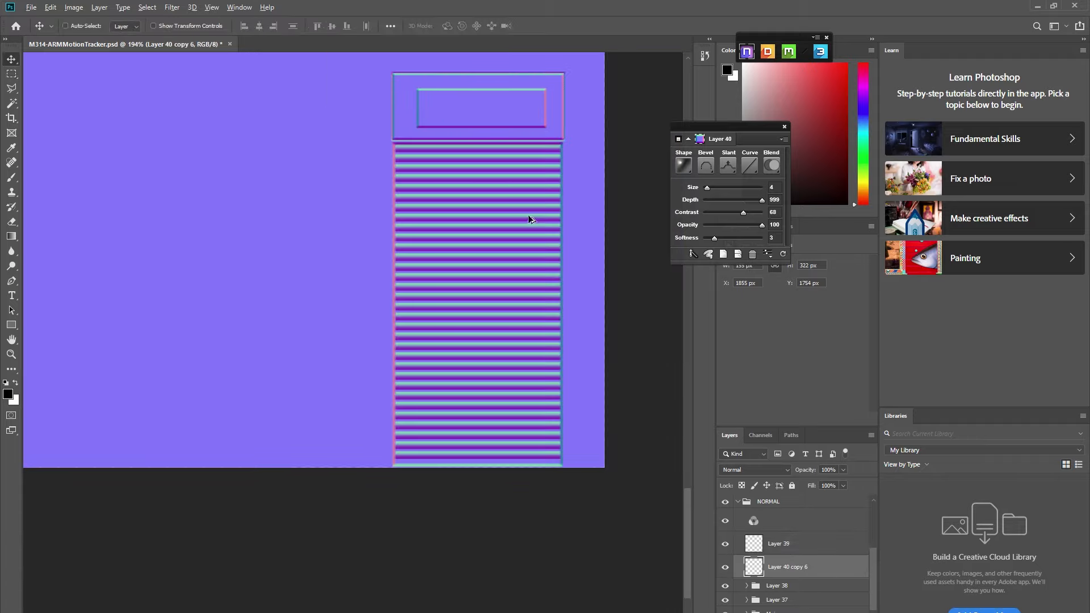
pyautogui.scroll(3, 528, 215)
pyautogui.press('Down')
pyautogui.press('Down')
pyautogui.press('Down')
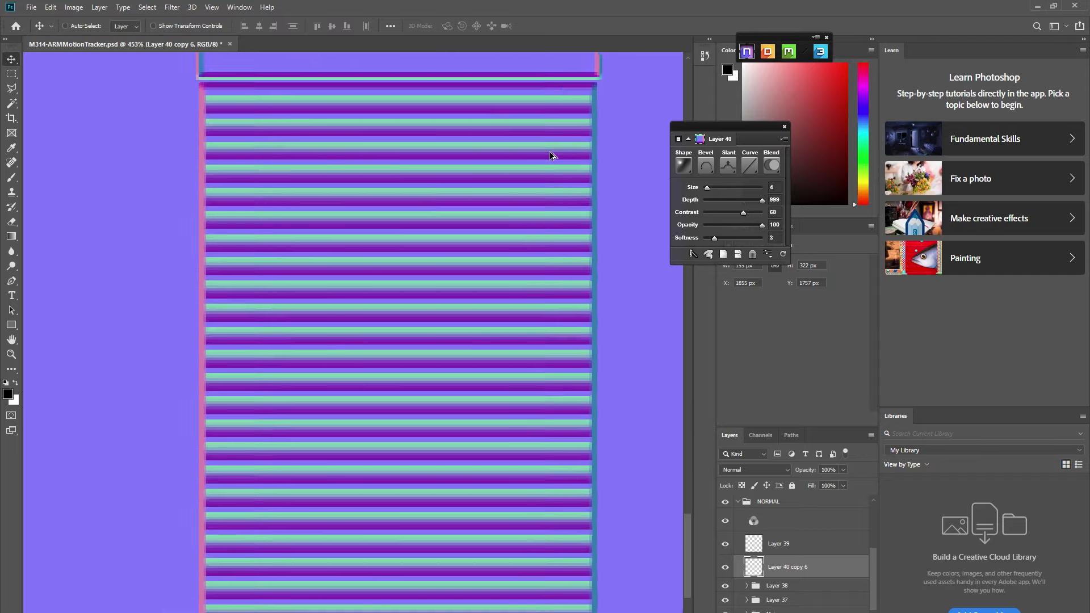
pyautogui.scroll(4, 550, 151)
pyautogui.press('Down')
pyautogui.press('Down')
pyautogui.press('Down')
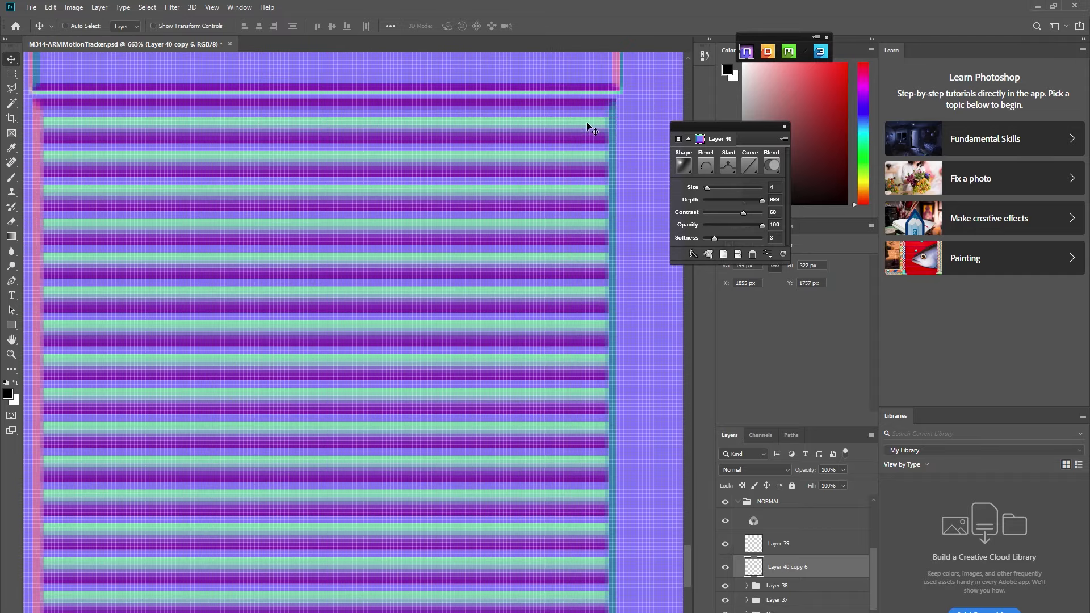
# Merge the slats with Layer 39, and merge the result with the Layer 38 and Layer 37 groups
pyautogui.scroll(-8, 590, 124)
pyautogui.scroll(-2, 464, 306)
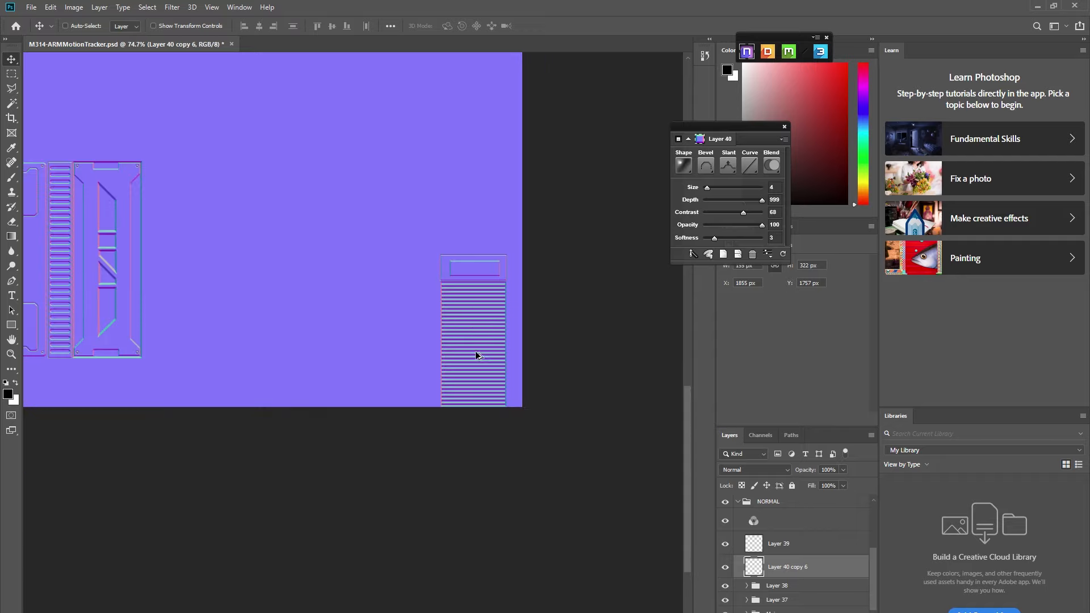
pyautogui.keyDown('shift'); pyautogui.click(776, 545); pyautogui.keyUp('shift')
pyautogui.rightClick(776, 554)
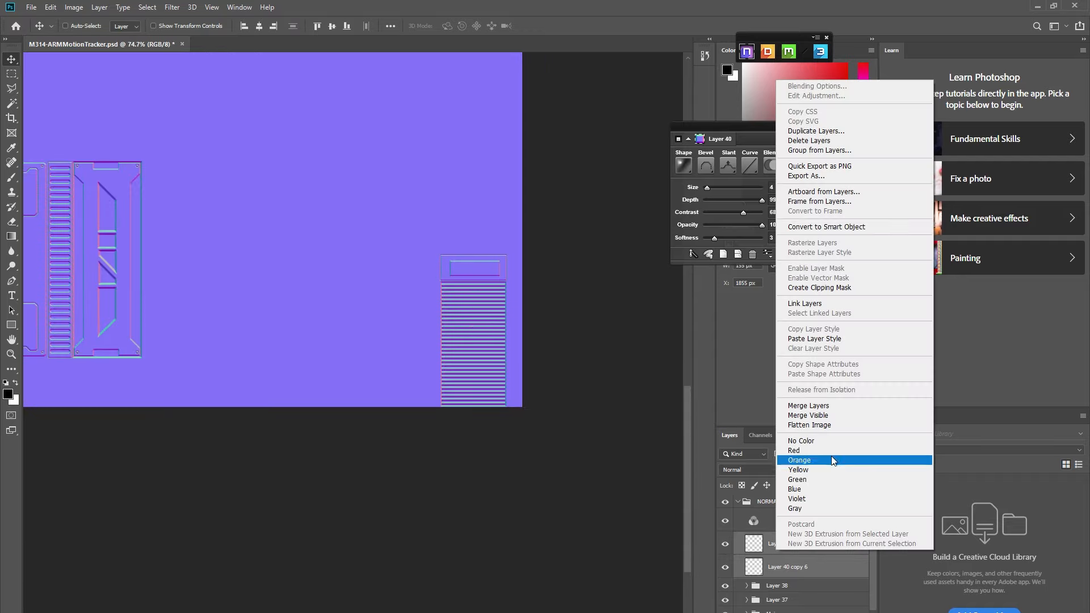
pyautogui.click(834, 406)
pyautogui.keyDown('shift'); pyautogui.click(795, 587); pyautogui.keyUp('shift')
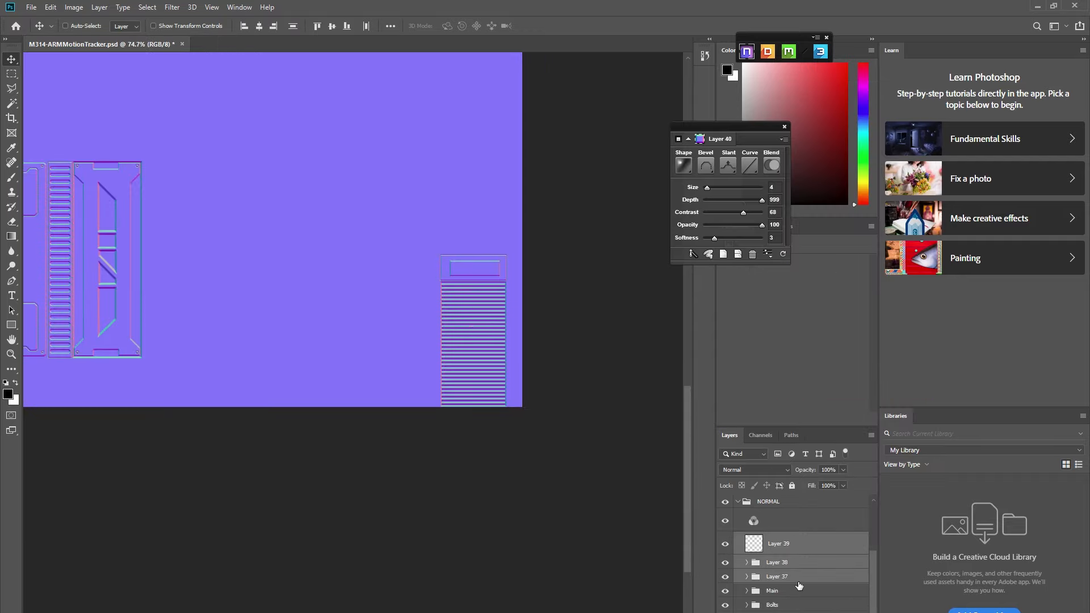
pyautogui.rightClick(798, 584)
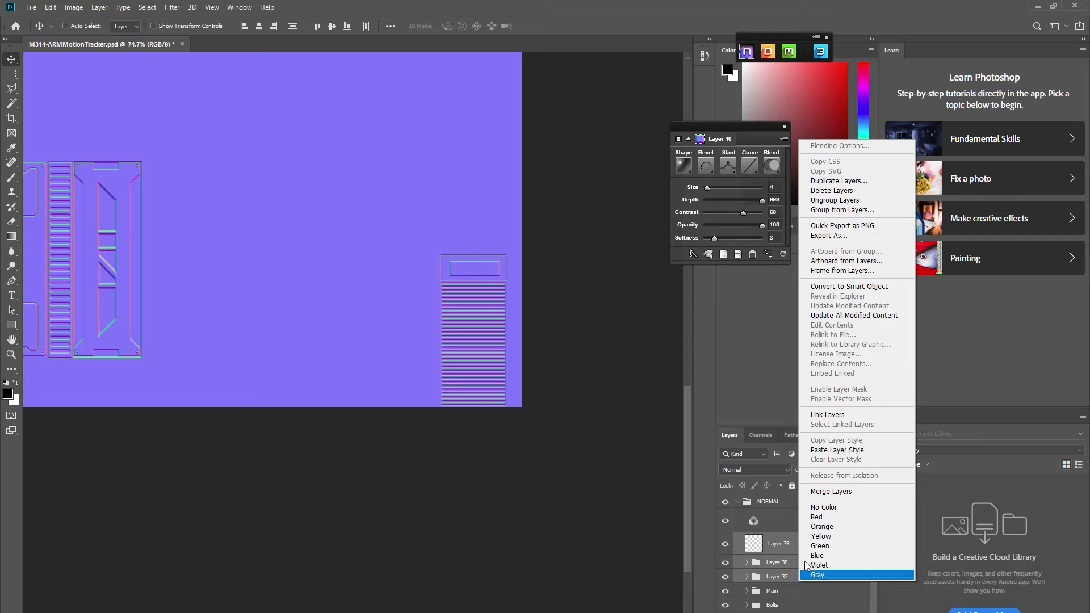
pyautogui.click(835, 491)
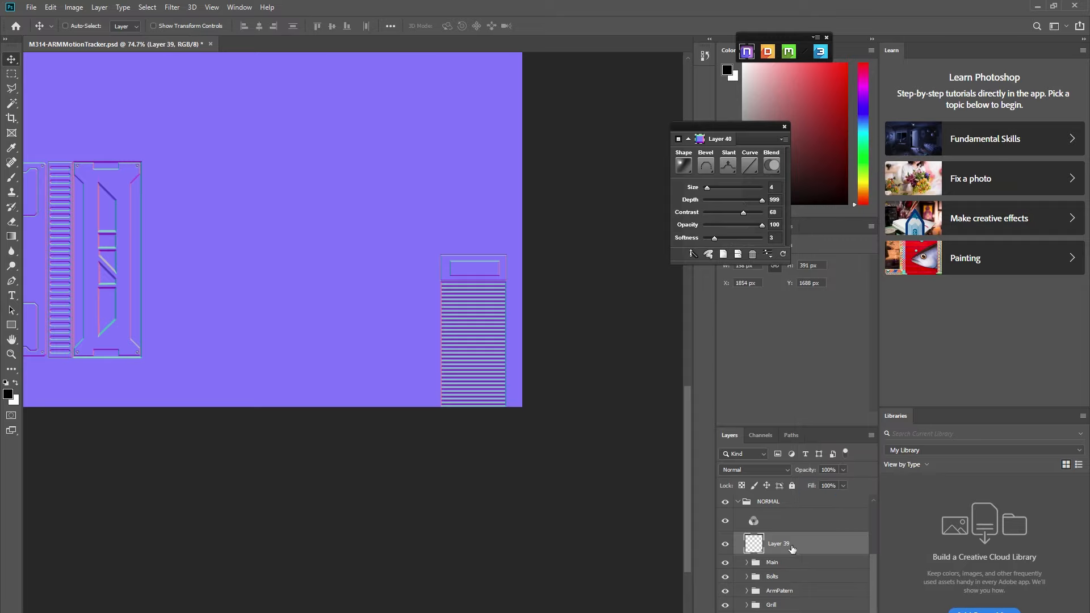
# Put the merged power pack layer in a new group named Power and collapse it
pyautogui.hotkey('ctrl', 'g')
pyautogui.doubleClick(776, 538)
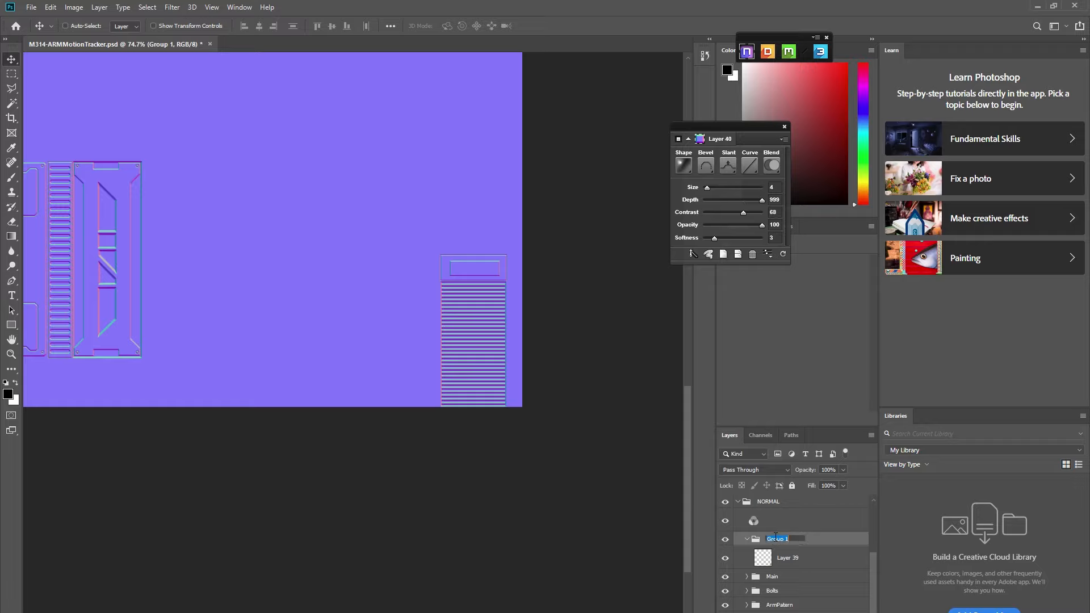
pyautogui.write('Power')
pyautogui.press('Return')
pyautogui.click(747, 539)
# Delete the old hidden Grill group and the old hidden Screws group at the end of the layer stack
pyautogui.scroll(-3, 500, 357)
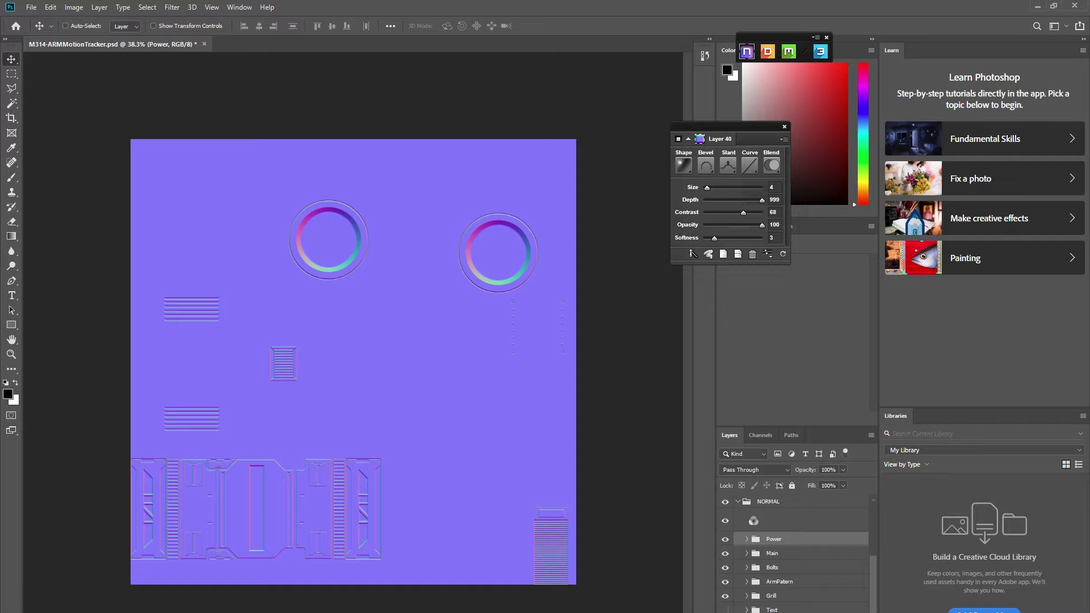
pyautogui.scroll(2, 399, 545)
pyautogui.scroll(-2, 401, 548)
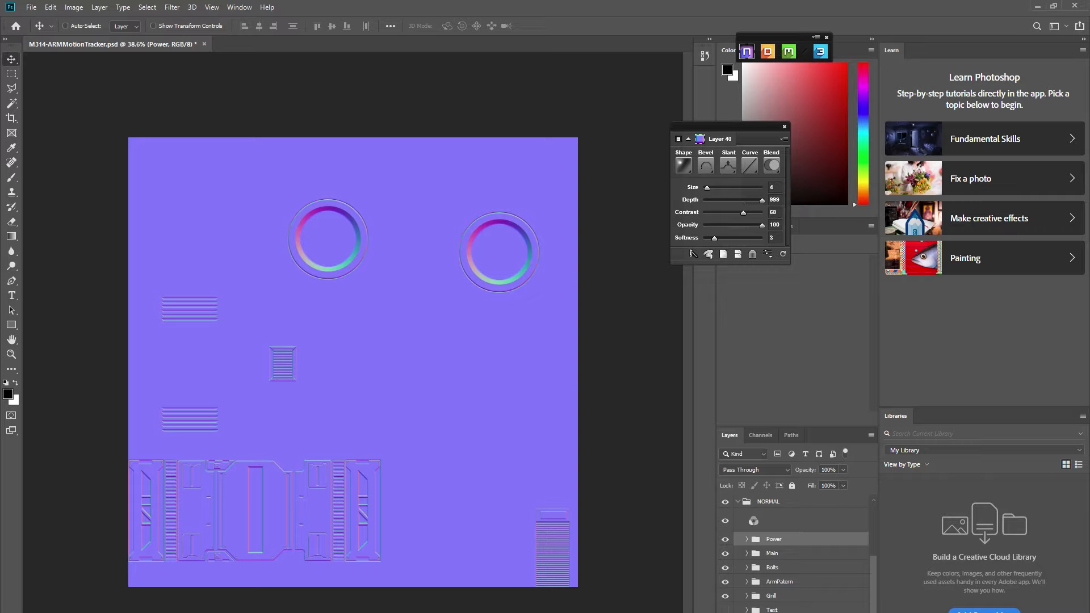
pyautogui.click(772, 606)
pyautogui.scroll(-2, 795, 568)
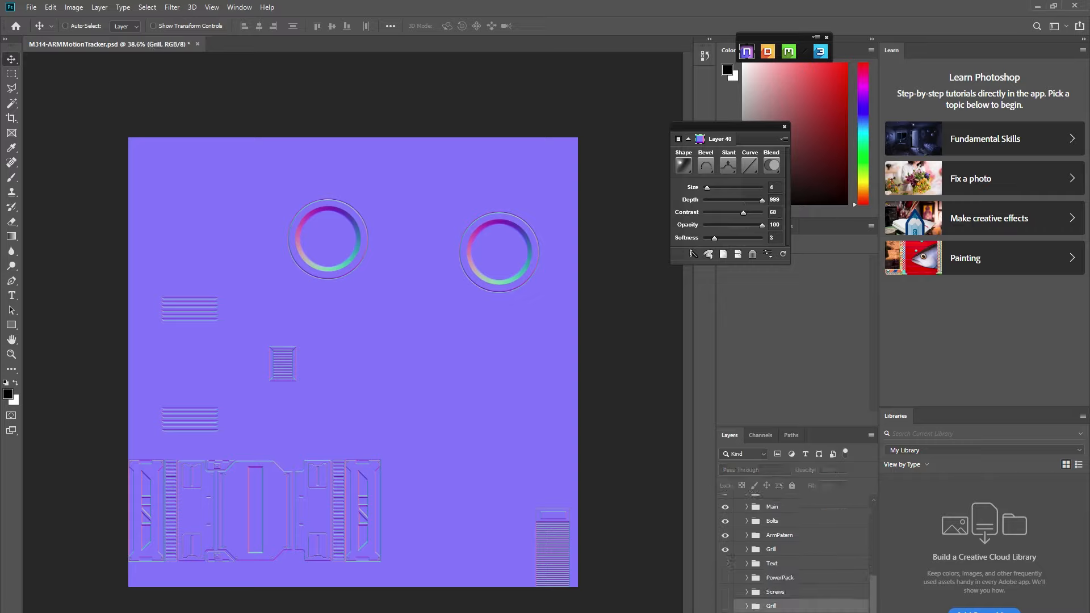
pyautogui.press('Delete')
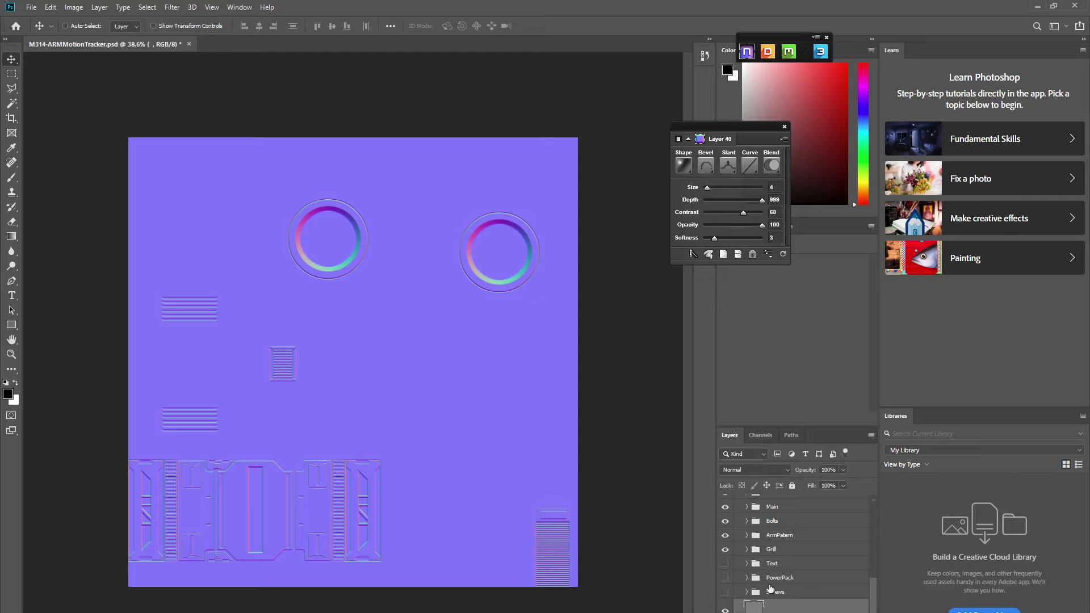
pyautogui.click(774, 593)
pyautogui.press('Delete')
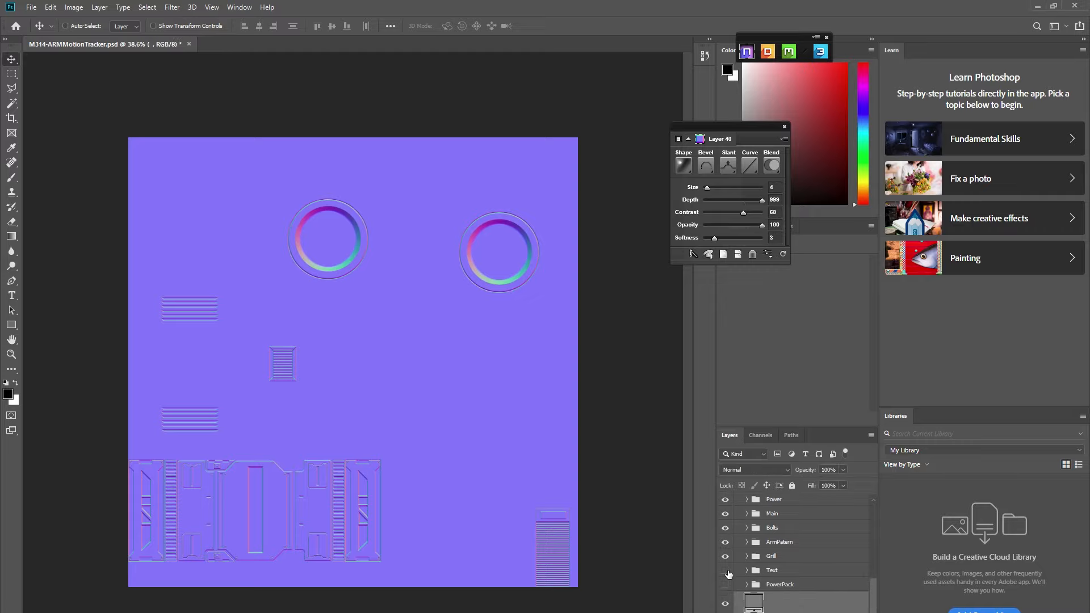
# Show the old Text group and inspect its CRAVE PWR lettering up close
pyautogui.scroll(2, 359, 91)
pyautogui.scroll(10, 359, 91)
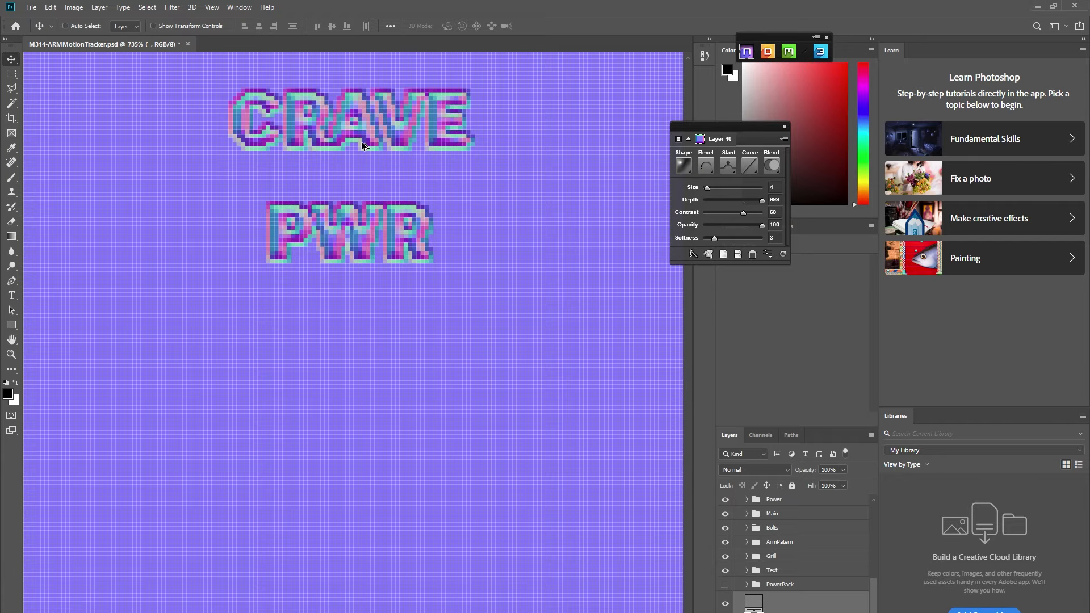
pyautogui.scroll(-5, 362, 146)
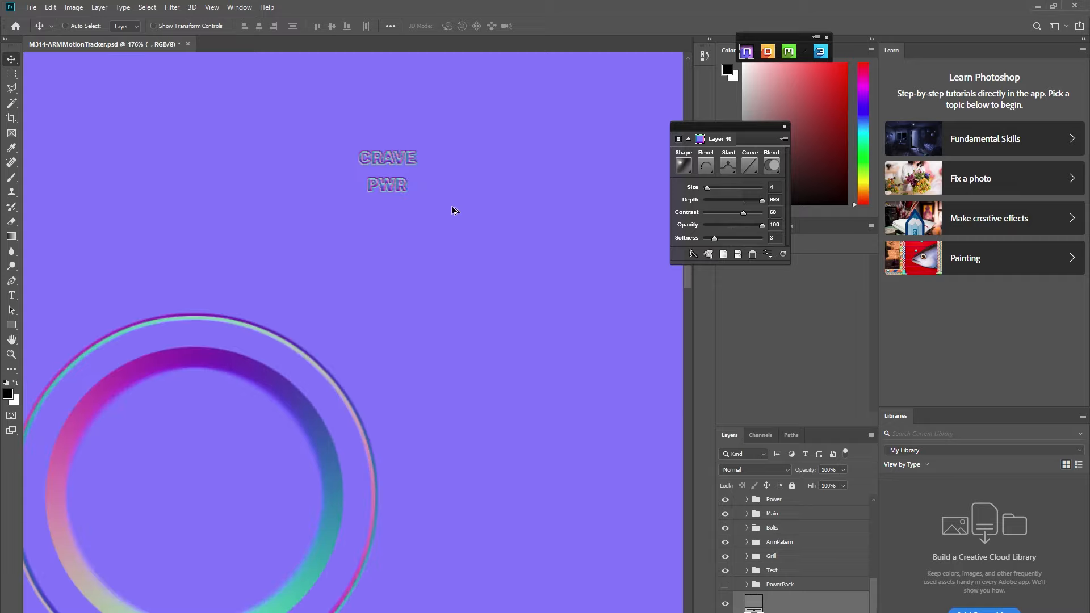
# Draw a paragraph text box below the CRAVE PWR lettering and clear its placeholder text
pyautogui.click(11, 296)
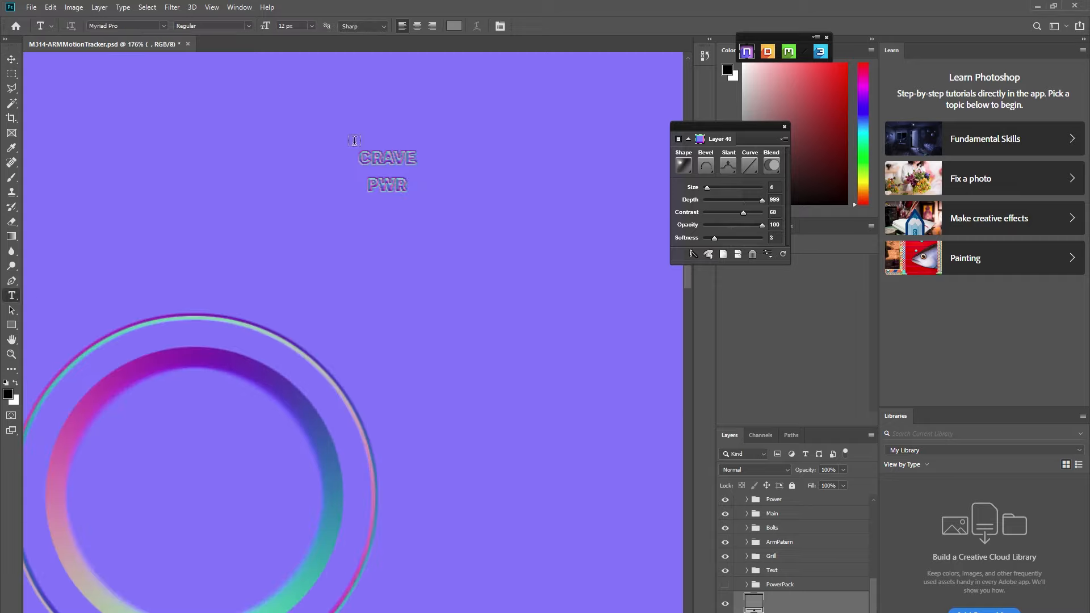
pyautogui.moveTo(387, 230); pyautogui.dragTo(618, 302)
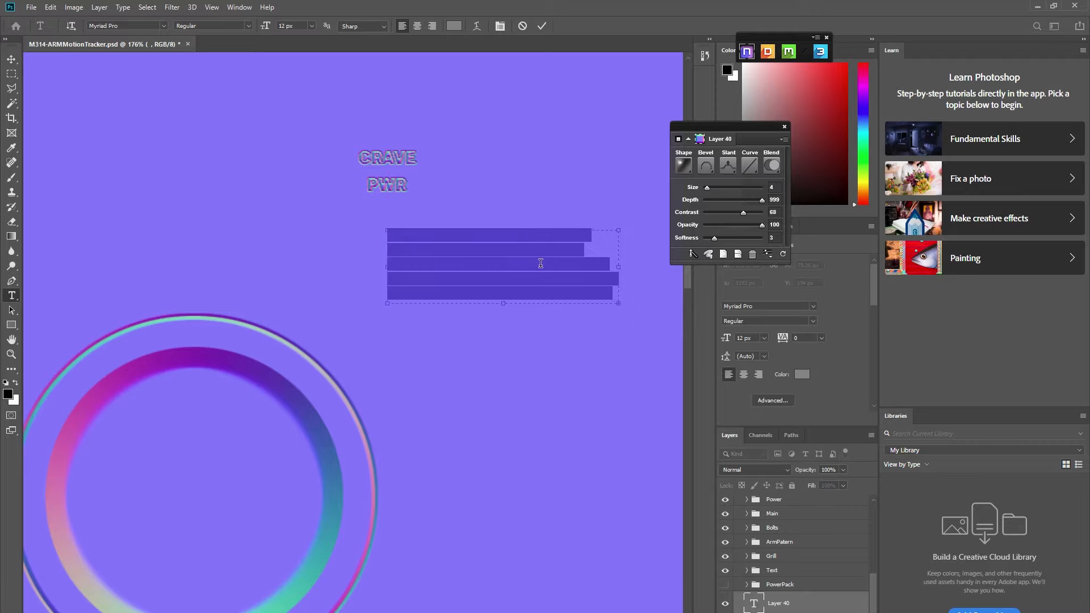
pyautogui.hotkey('ctrl', 'v')
pyautogui.scroll(-3, 534, 477)
pyautogui.scroll(-3, 513, 523)
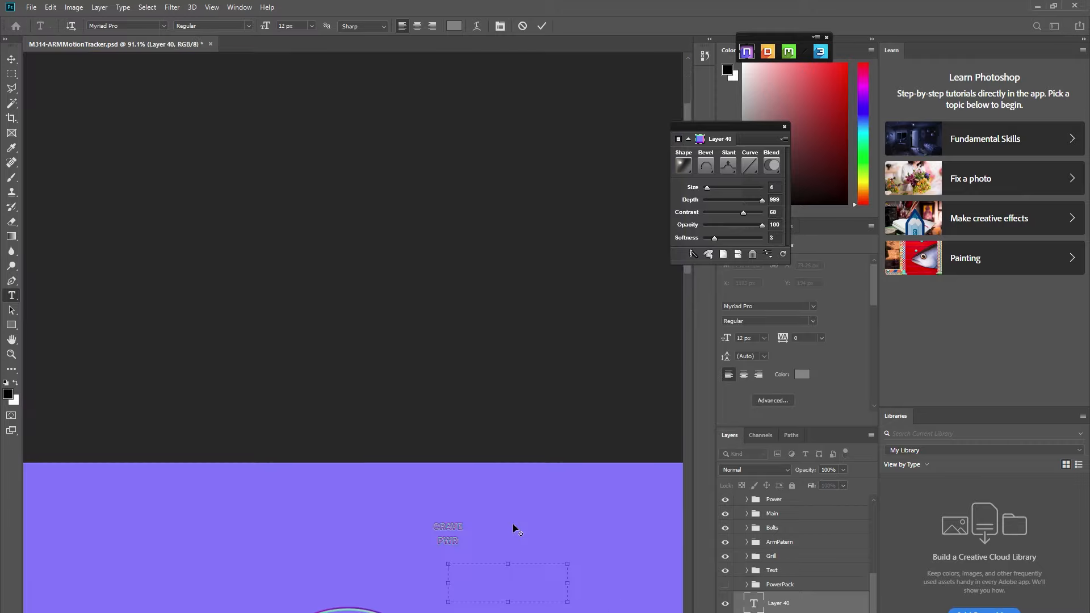
pyautogui.scroll(2, 523, 574)
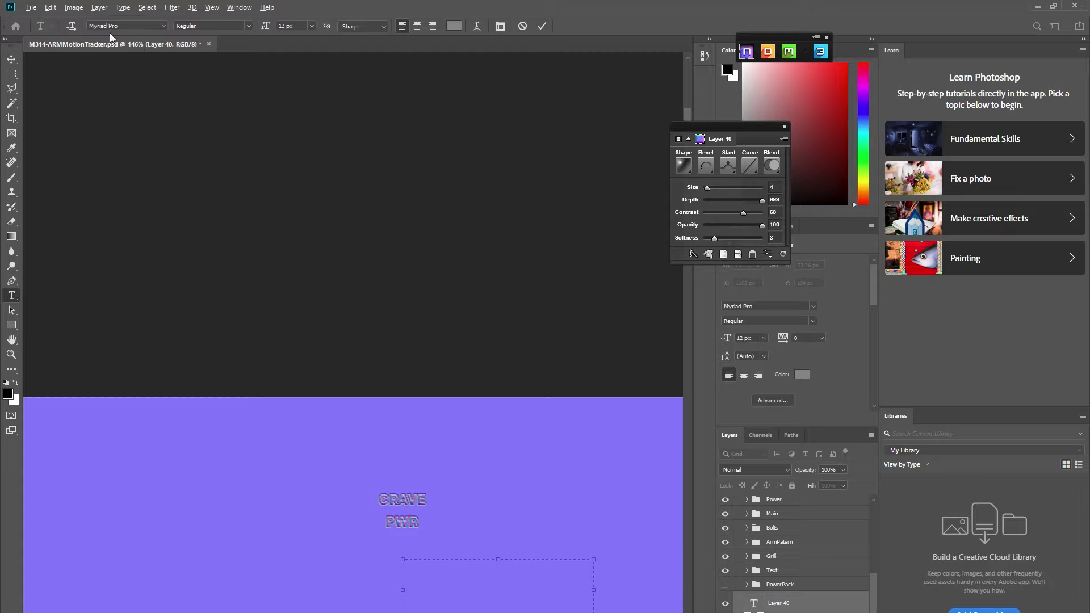
# Search the fonts, choose Myriad Pro Regular for the new text box, and set its size to 36 px
pyautogui.click(140, 29)
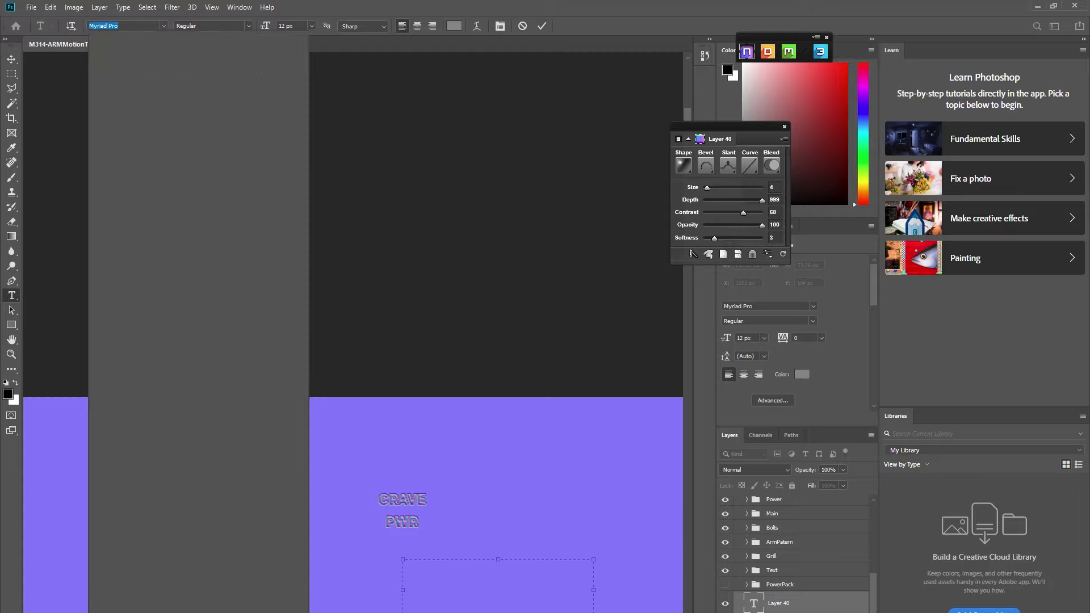
pyautogui.write('paton')
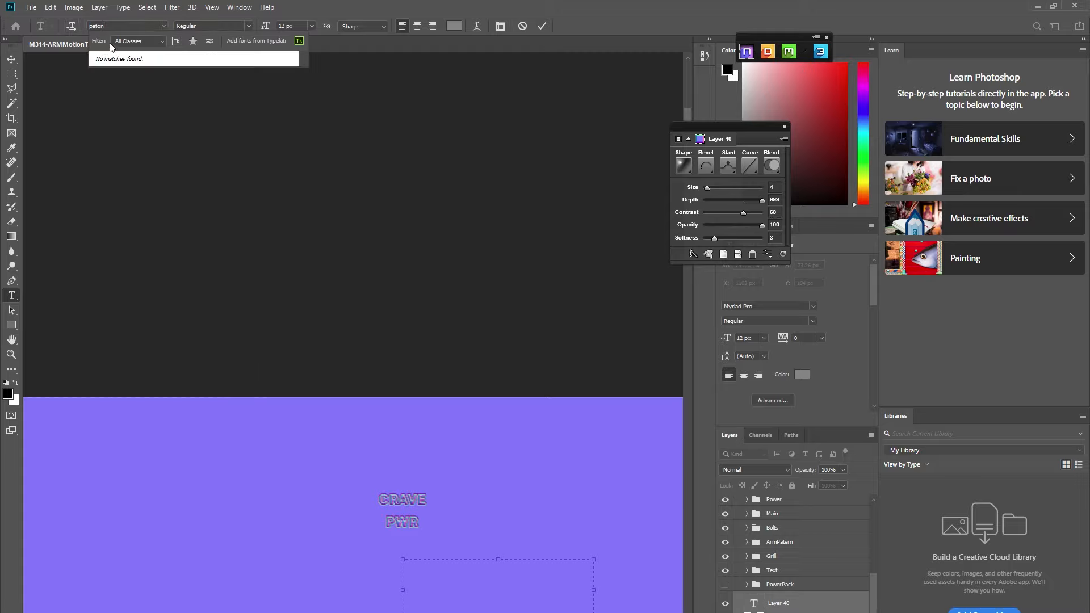
pyautogui.press('BackSpace')
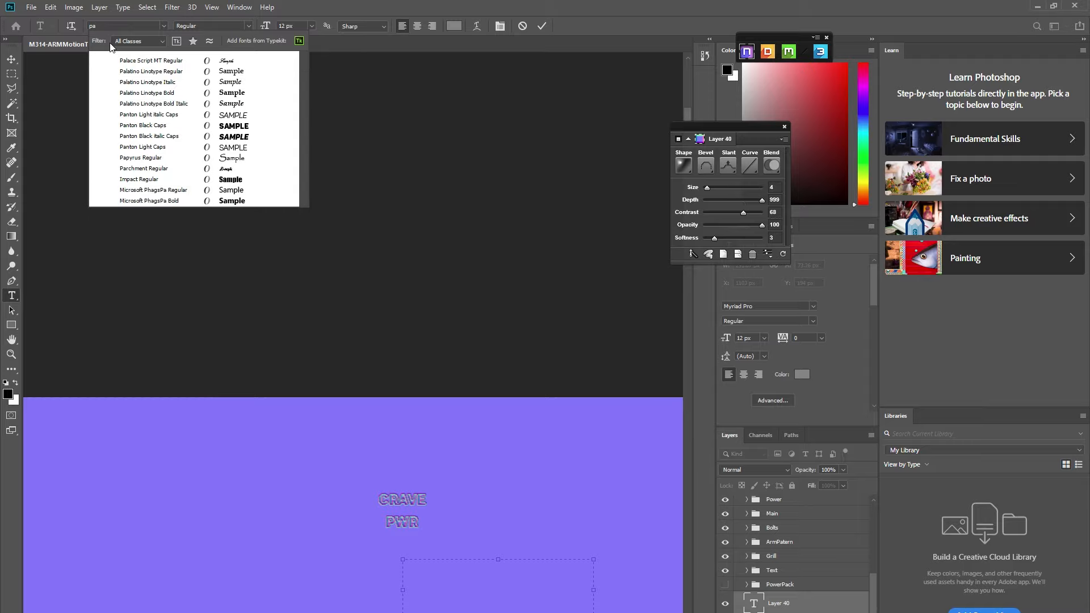
pyautogui.press('BackSpace')
pyautogui.press('BackSpace')
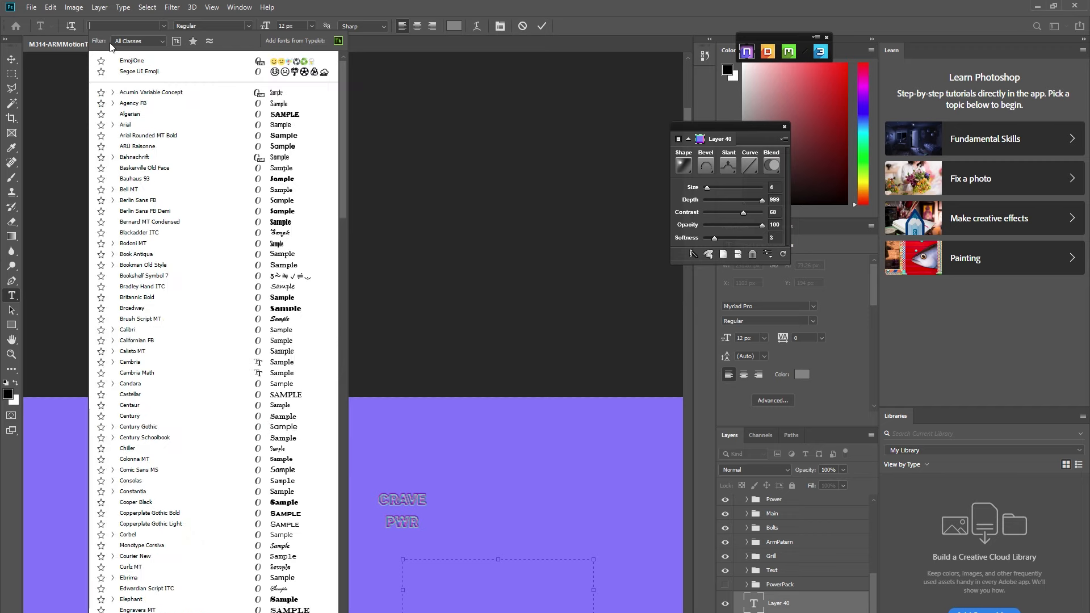
pyautogui.write('my')
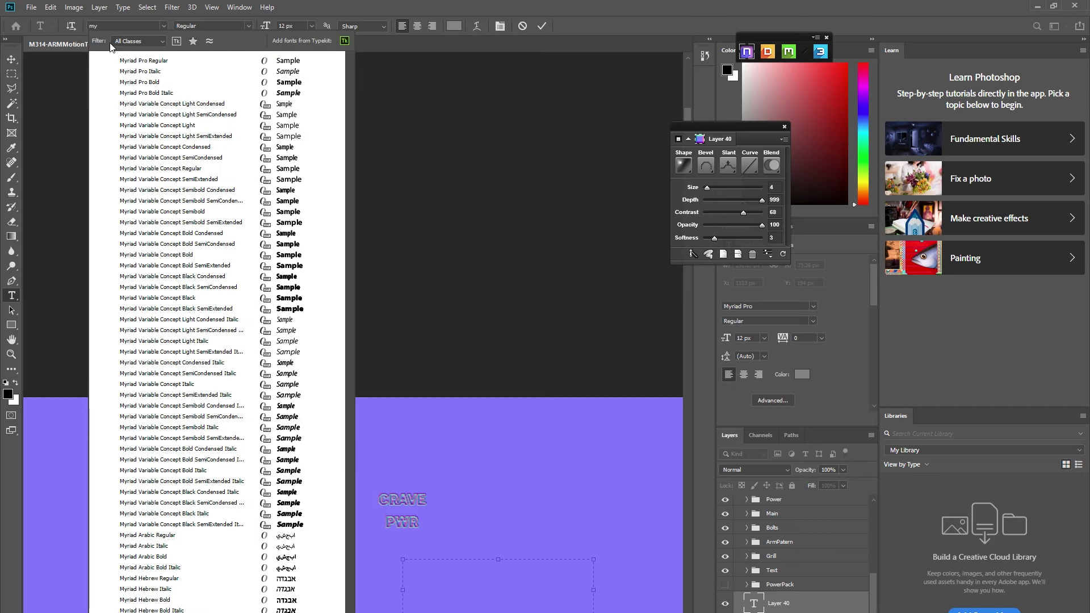
pyautogui.click(149, 60)
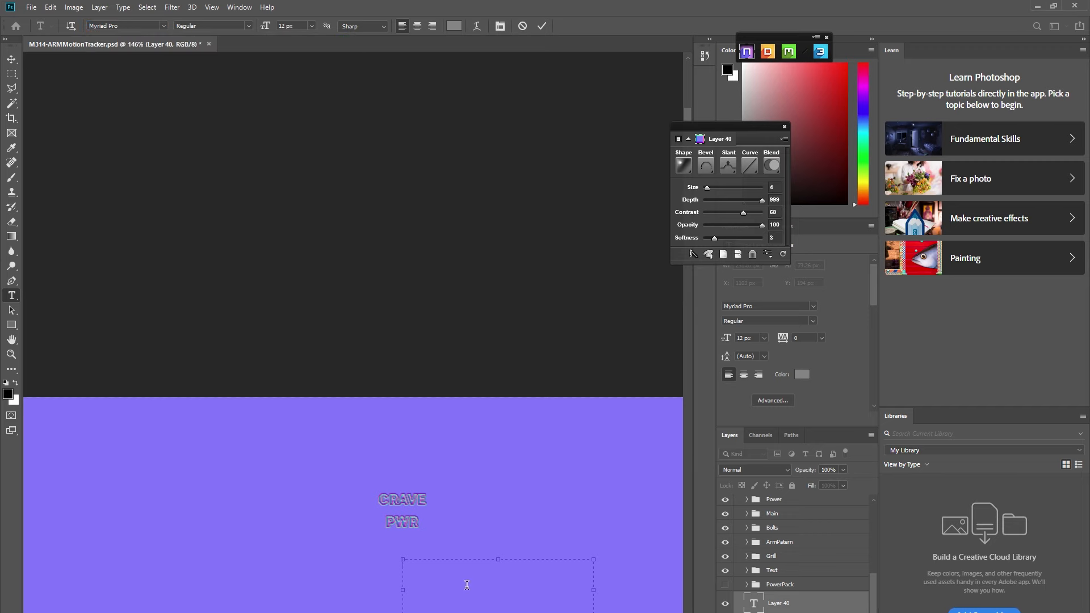
pyautogui.click(312, 26)
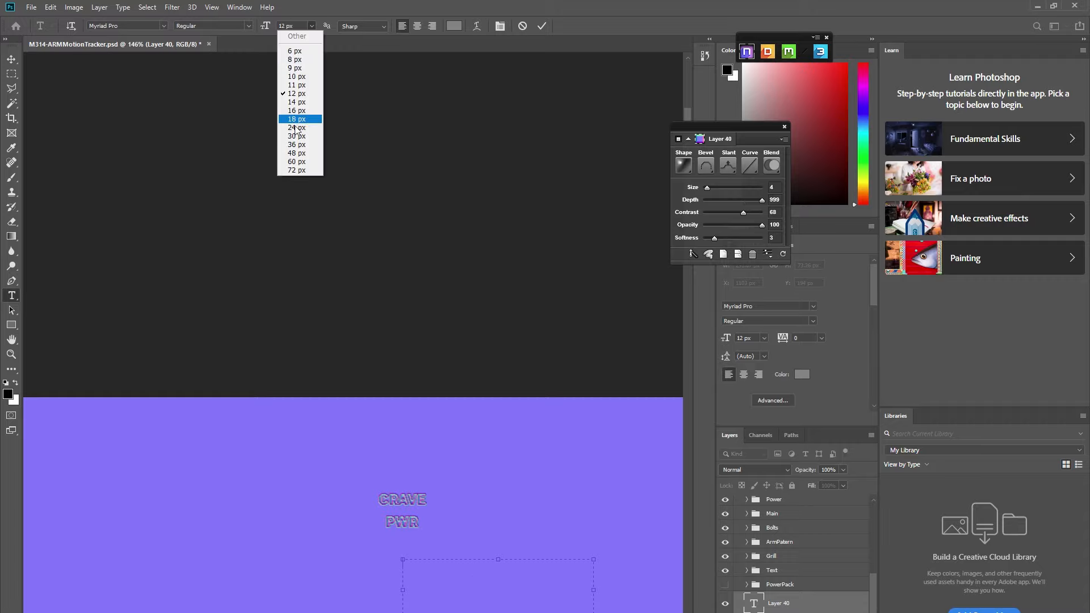
pyautogui.click(299, 144)
# Enter the sample text Hello below the CRAVE PWR lettering, colour it black (000000), and commit it
pyautogui.write('sd')
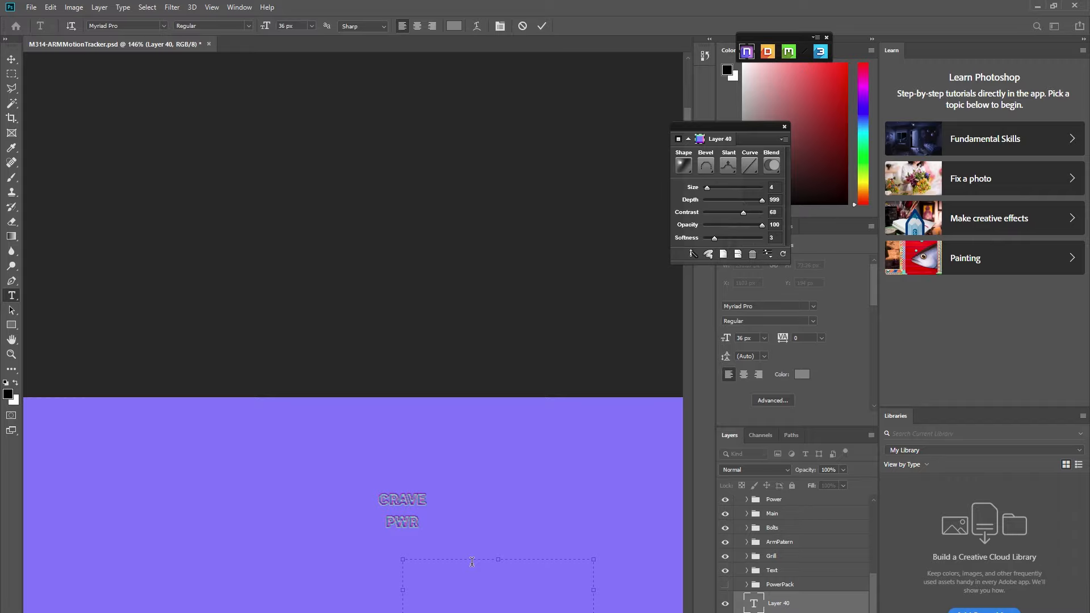
pyautogui.write(' M')
pyautogui.hotkey('ctrl', 'a')
pyautogui.click(459, 27)
pyautogui.moveTo(452, 219); pyautogui.dragTo(314, 350)
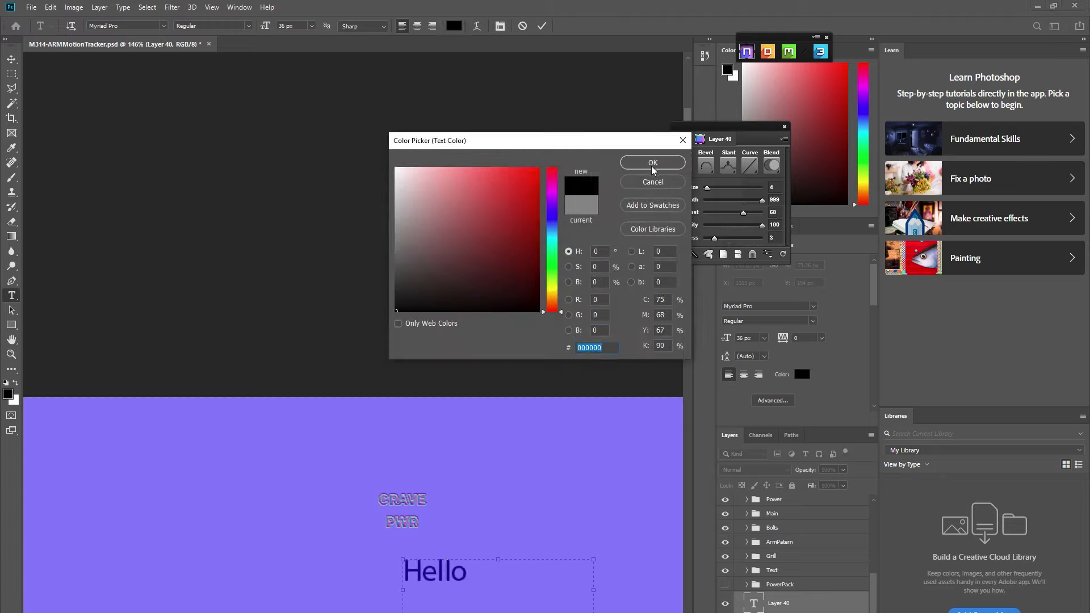
pyautogui.click(653, 163)
pyautogui.click(543, 26)
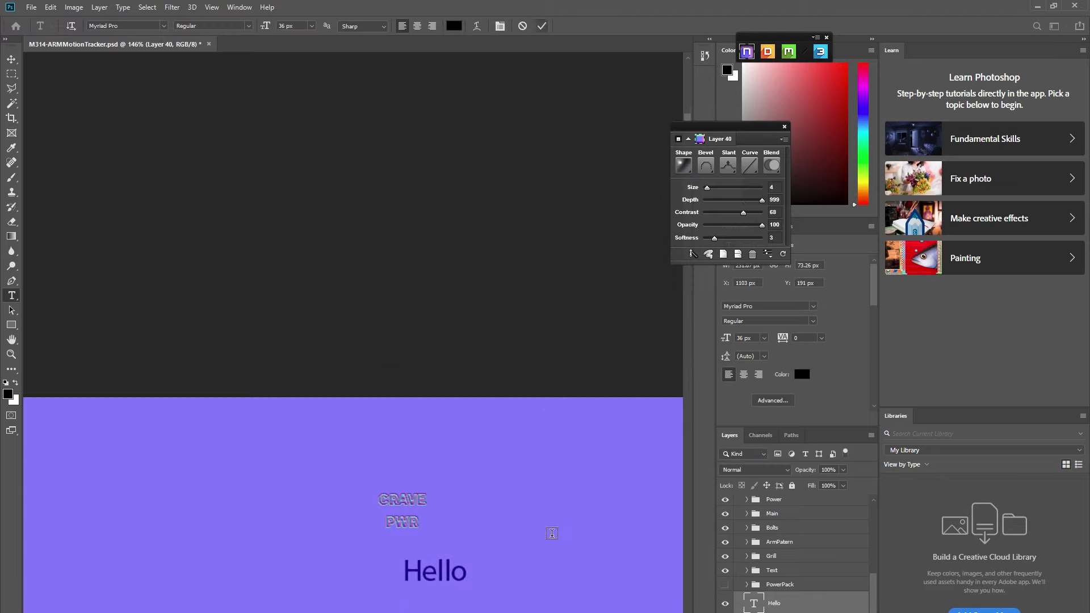
# Load the Hello letters as a selection and convert it into a normal-map effect
pyautogui.scroll(-1, 552, 534)
pyautogui.keyDown('ctrl'); pyautogui.click(754, 604); pyautogui.keyUp('ctrl')
pyautogui.scroll(4, 458, 579)
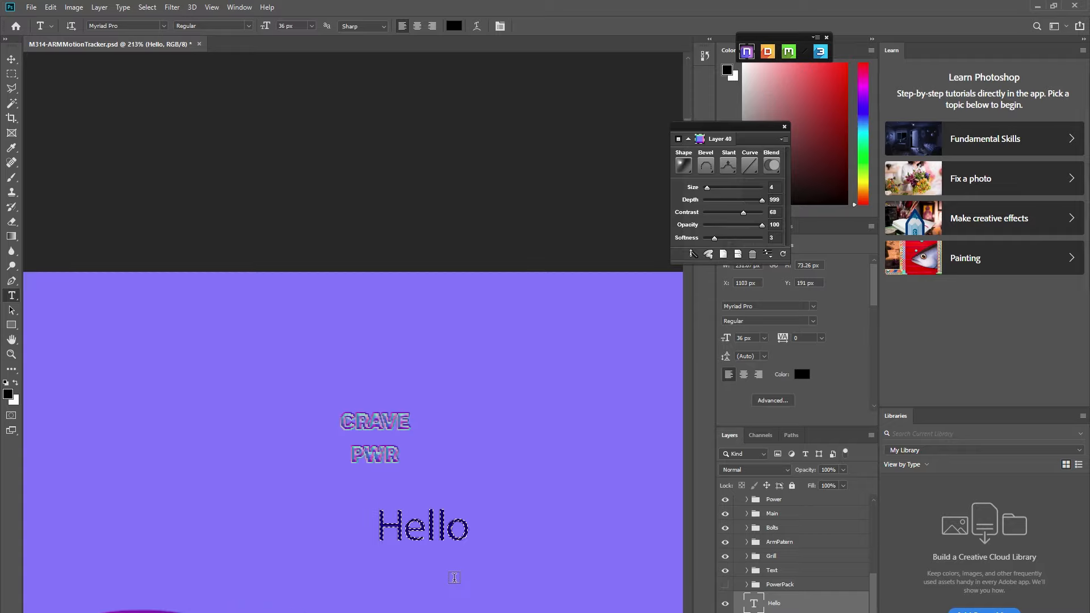
pyautogui.scroll(3, 454, 577)
pyautogui.scroll(2, 776, 576)
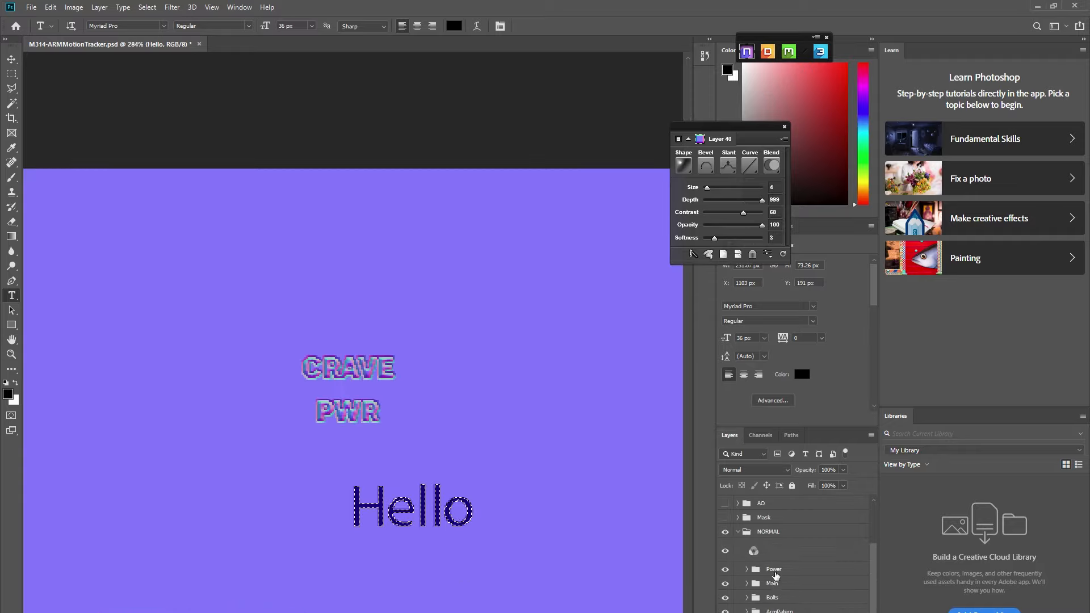
pyautogui.scroll(1, 776, 576)
pyautogui.click(776, 595)
pyautogui.click(743, 199)
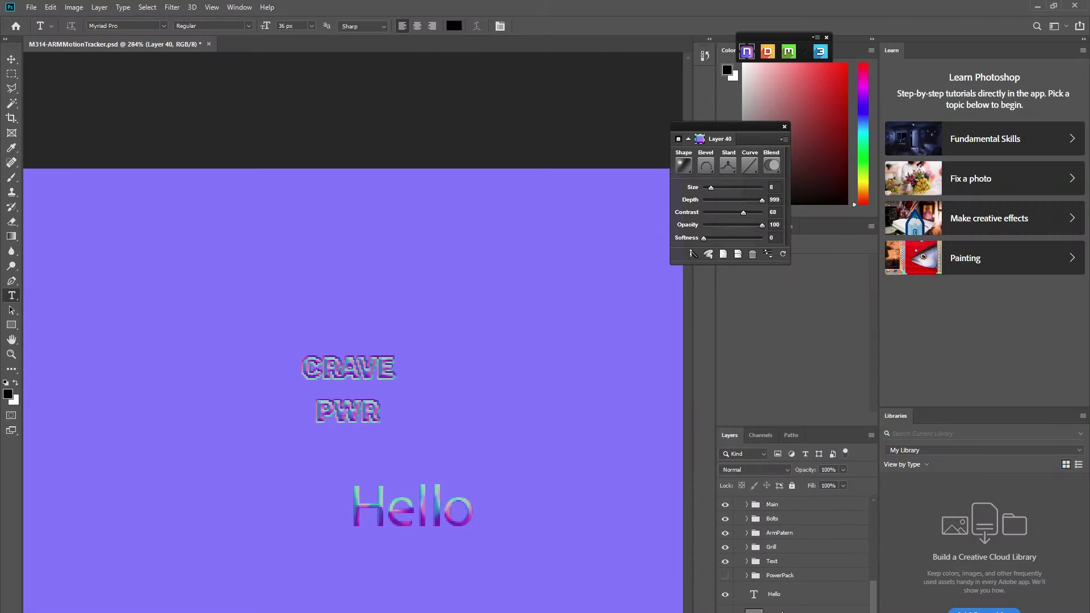
# Delete the original Hello text layer at the end of the layer stack
pyautogui.click(786, 601)
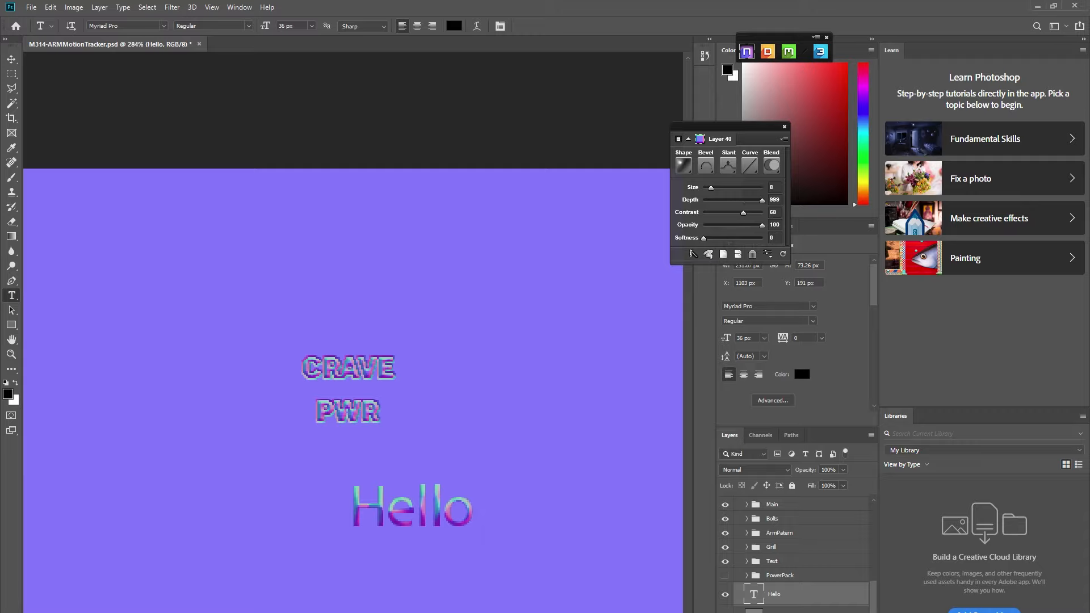
pyautogui.click(785, 609)
pyautogui.scroll(3, 761, 542)
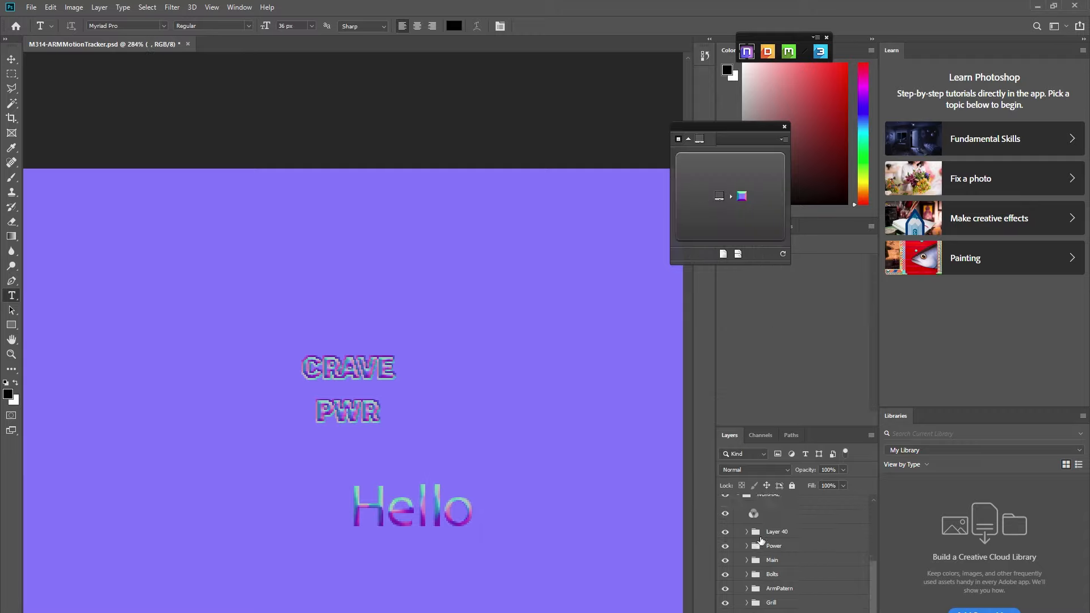
pyautogui.scroll(2, 761, 540)
# Give the Hello normal effect (Layer 40) an Outer bevel with a size of 1
pyautogui.click(764, 554)
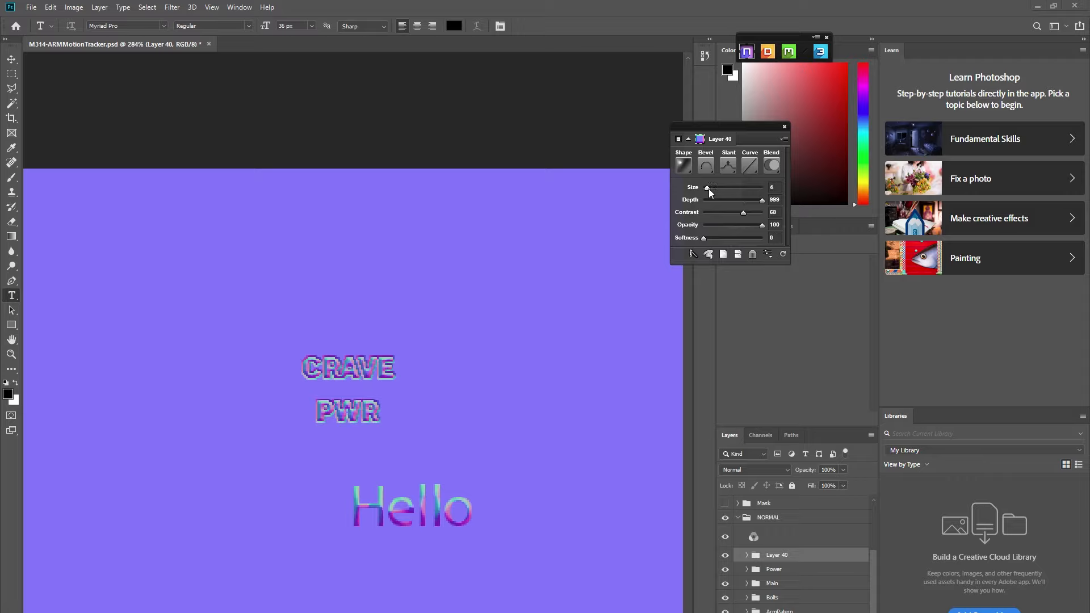
pyautogui.click(707, 165)
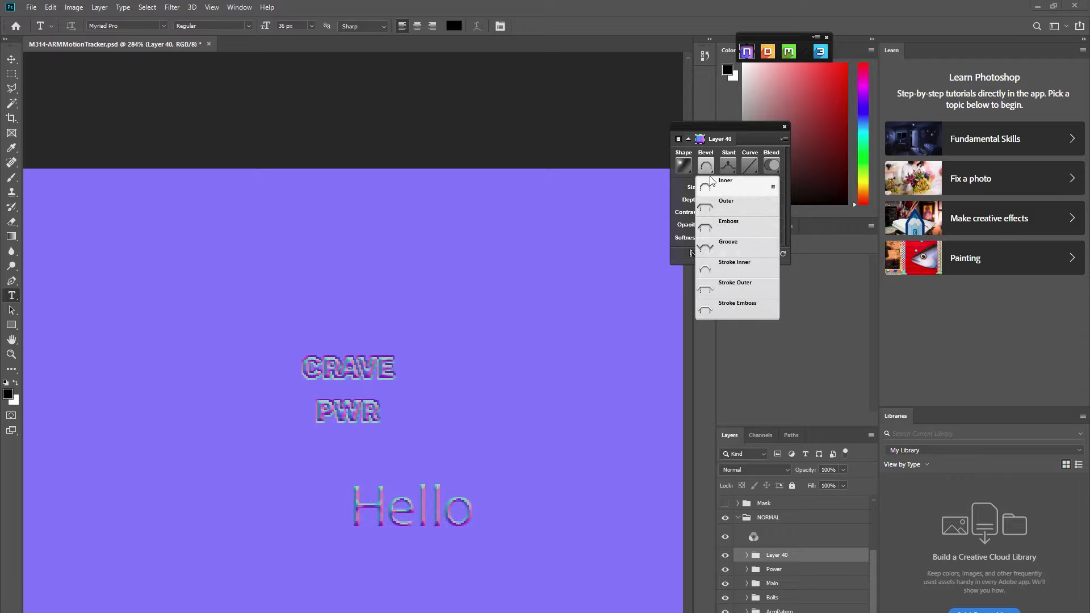
pyautogui.click(743, 207)
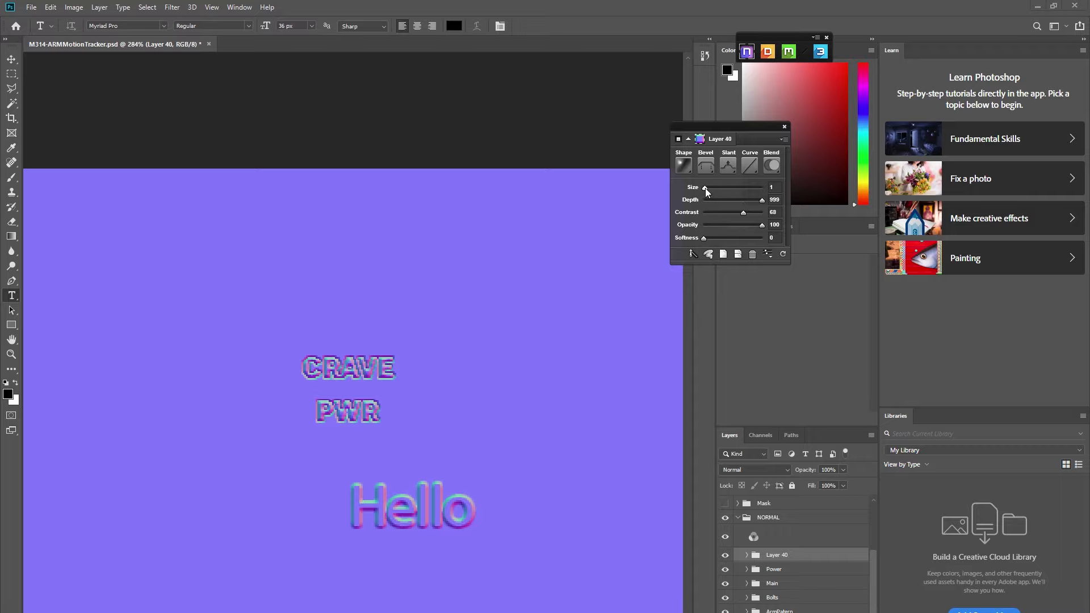
pyautogui.scroll(-6, 472, 500)
pyautogui.scroll(4, 465, 602)
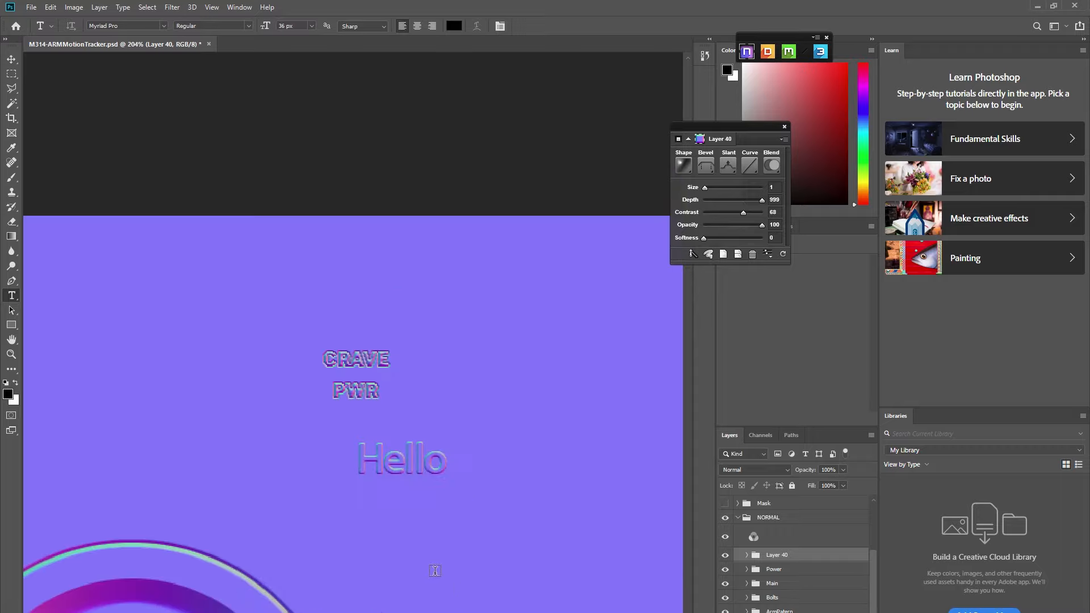
pyautogui.scroll(3, 435, 571)
# Try the Down slant on the Hello effect, restore the Up slant, and change its bevel to Groove
pyautogui.click(728, 166)
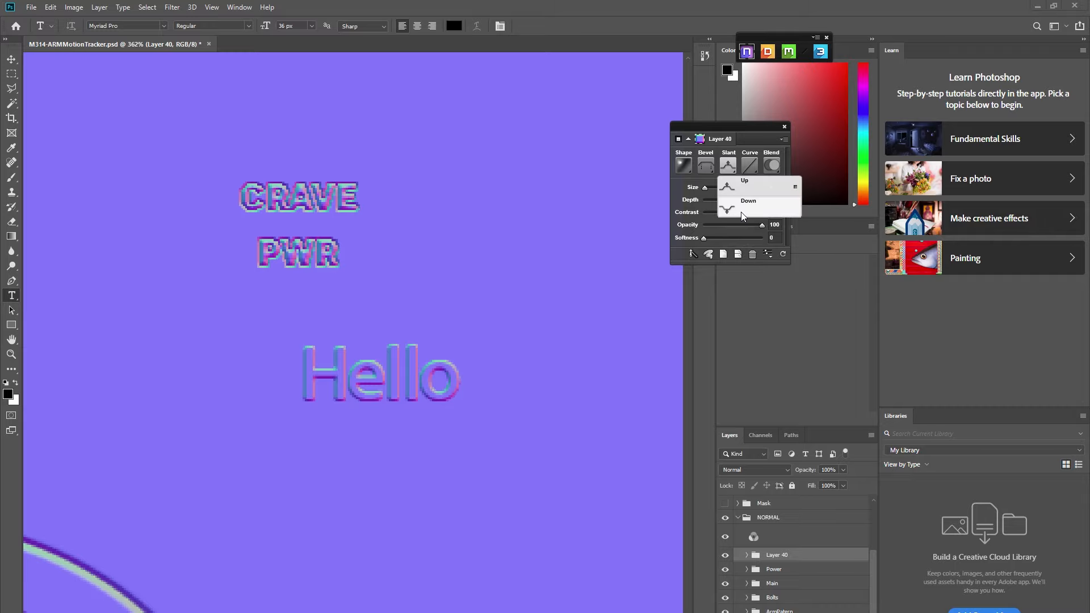
pyautogui.click(742, 215)
pyautogui.scroll(4, 334, 400)
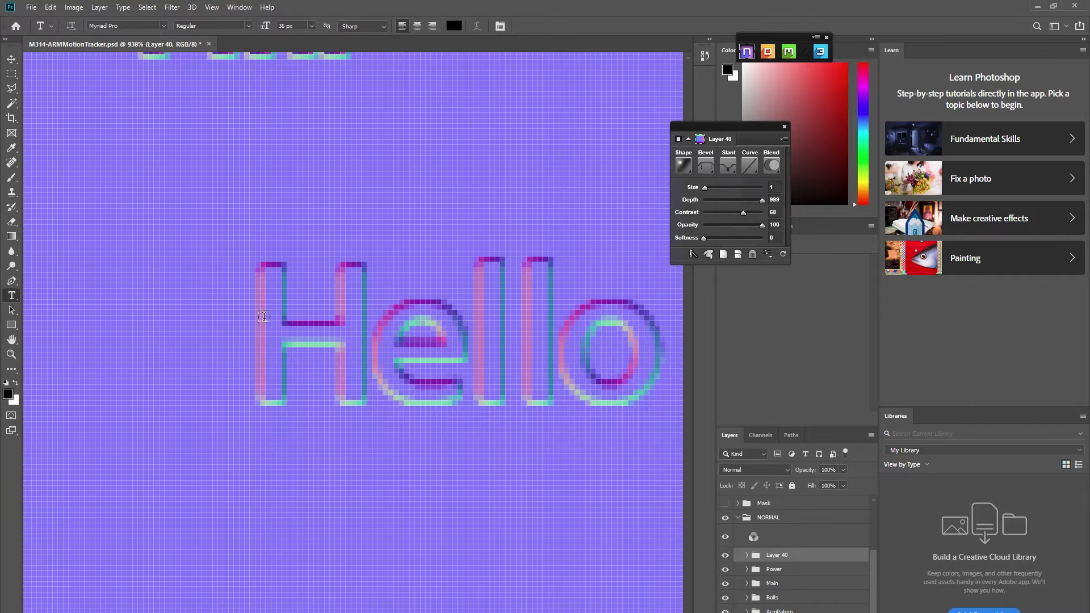
pyautogui.scroll(-4, 491, 340)
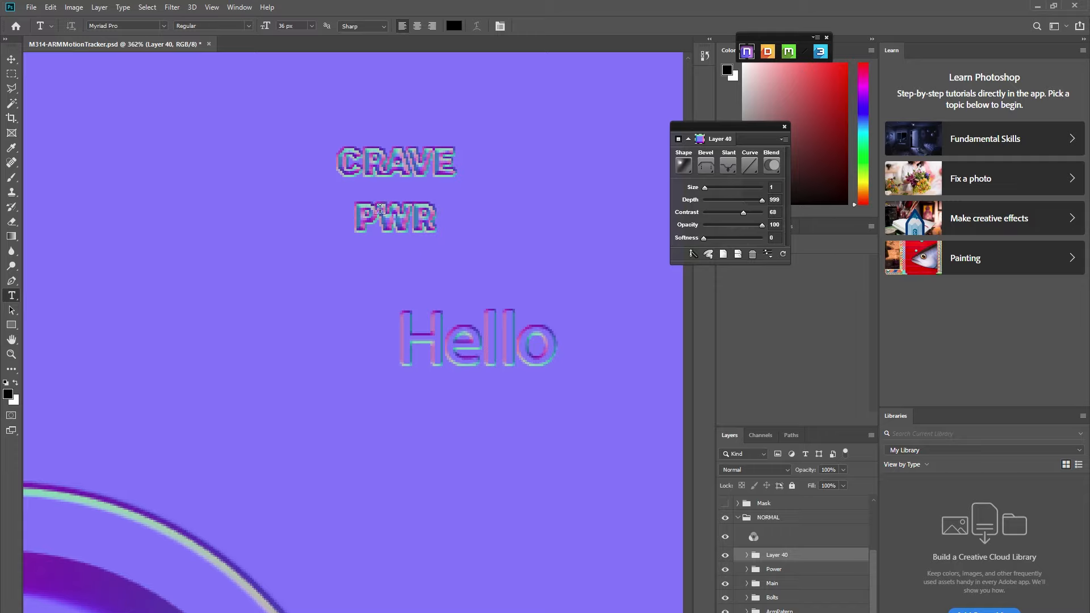
pyautogui.click(731, 172)
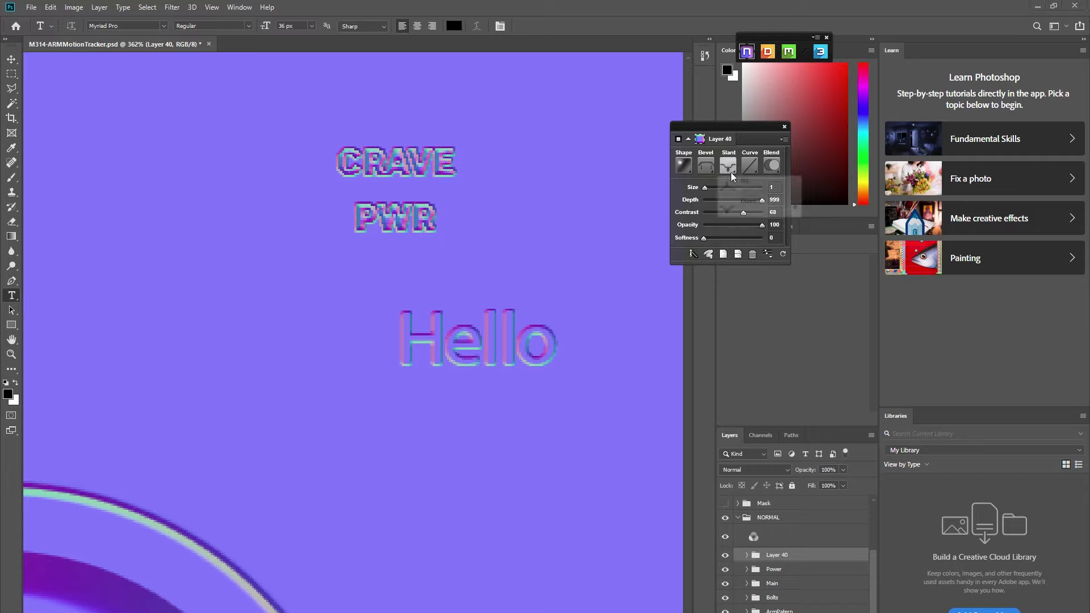
pyautogui.click(745, 190)
pyautogui.click(713, 166)
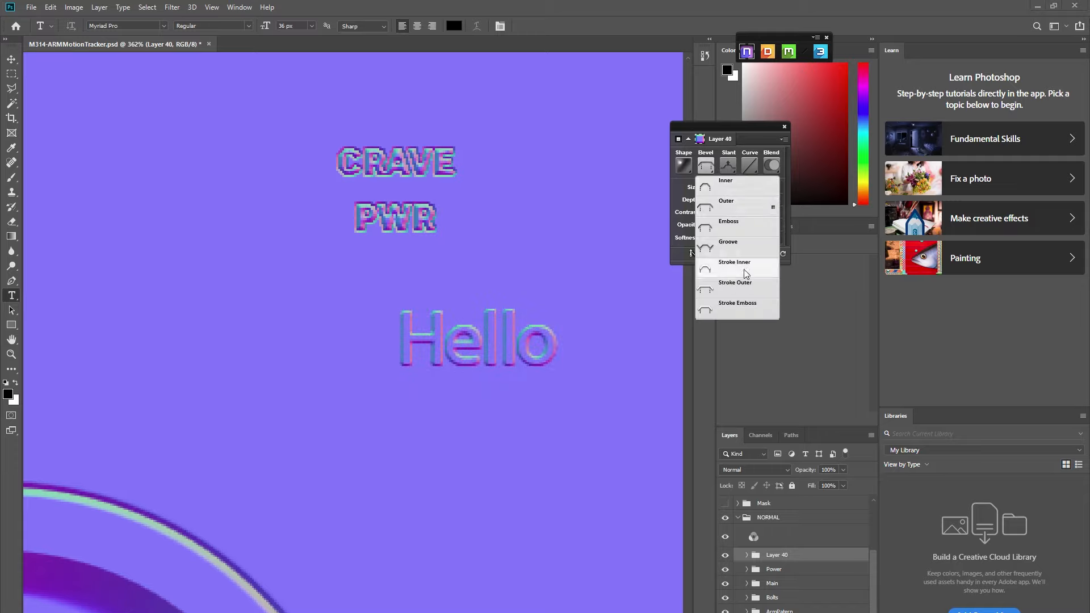
pyautogui.click(745, 246)
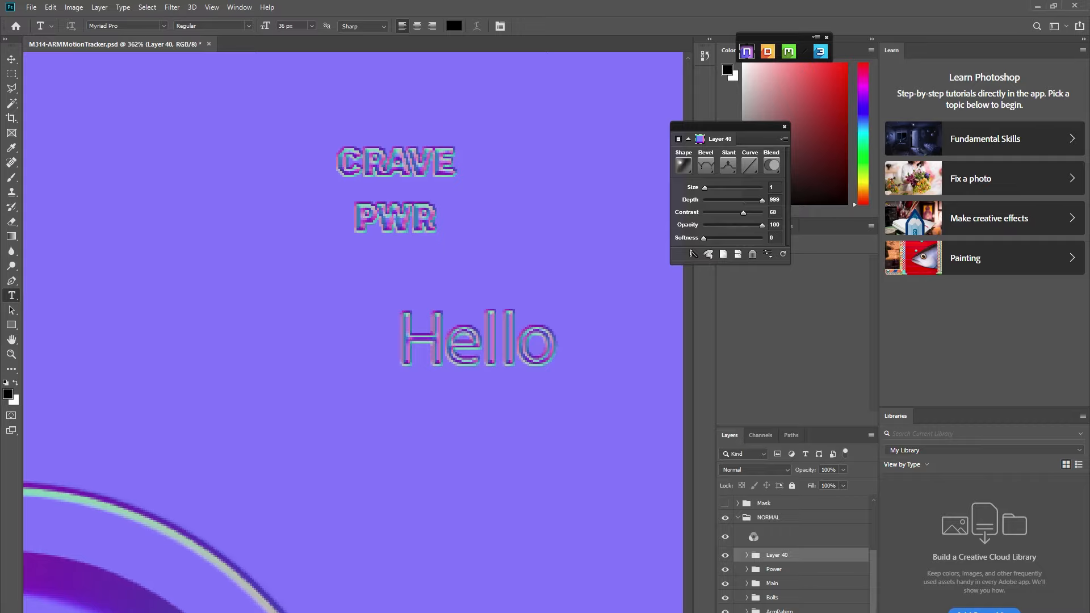
# Delete the Layer 40 group with the Hello sample and view the whole normal map
pyautogui.press('Delete')
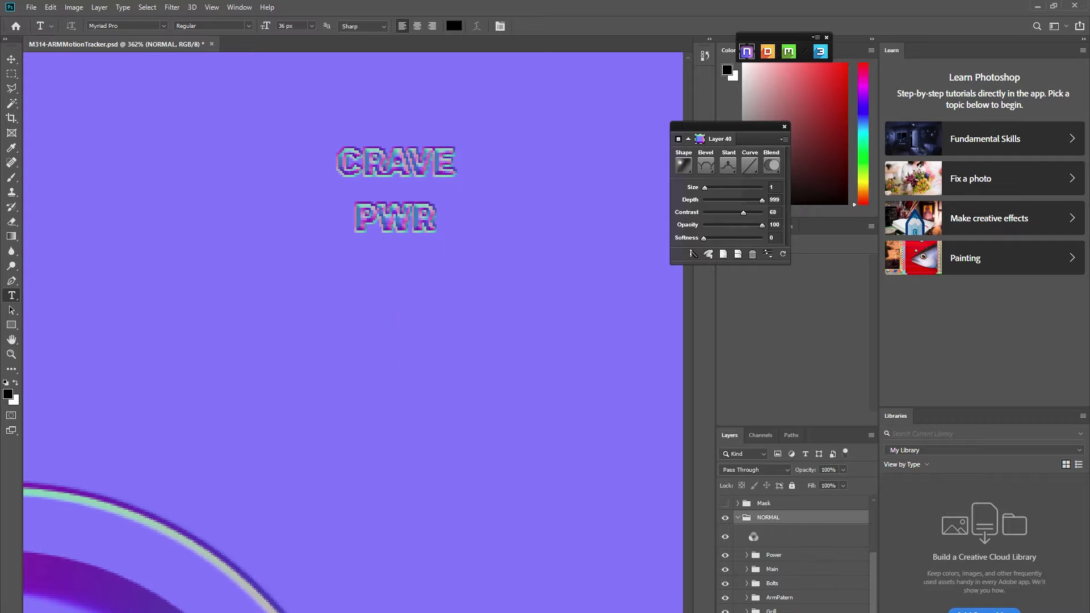
pyautogui.scroll(-8, 434, 434)
pyautogui.scroll(-4, 447, 496)
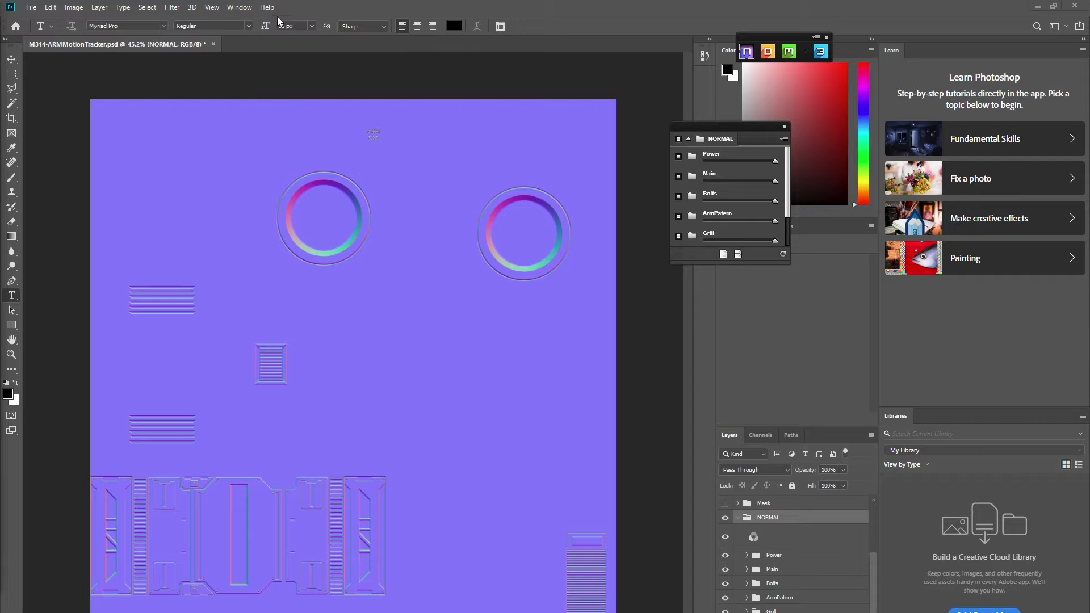
# Save the normal map as a 24 bits/pixel Targa file named M314-ARMMotionTracker in the PSD folder
pyautogui.click(31, 7)
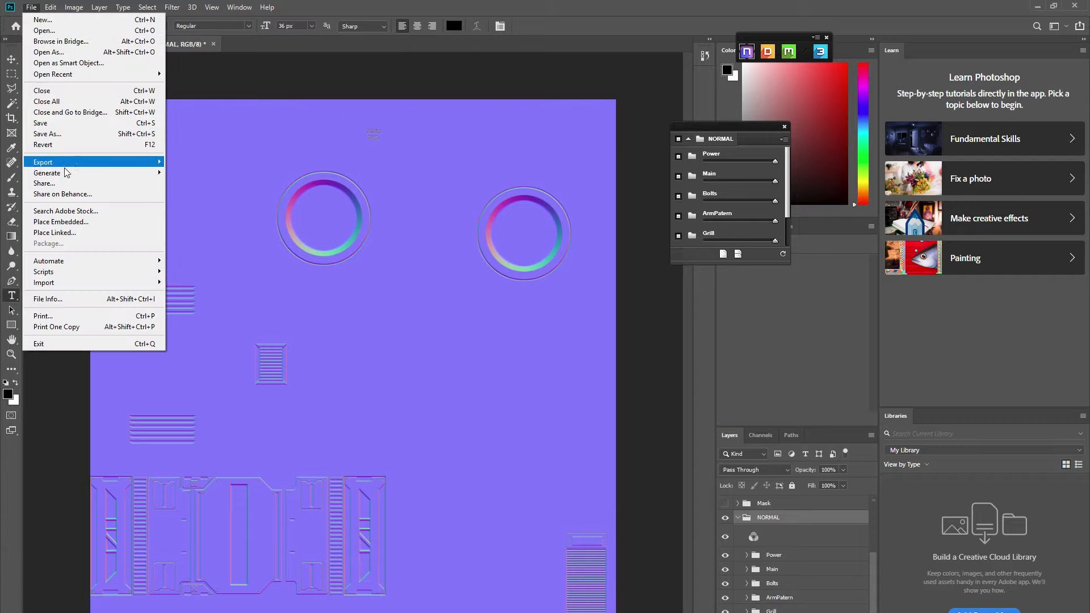
pyautogui.click(51, 133)
pyautogui.click(221, 243)
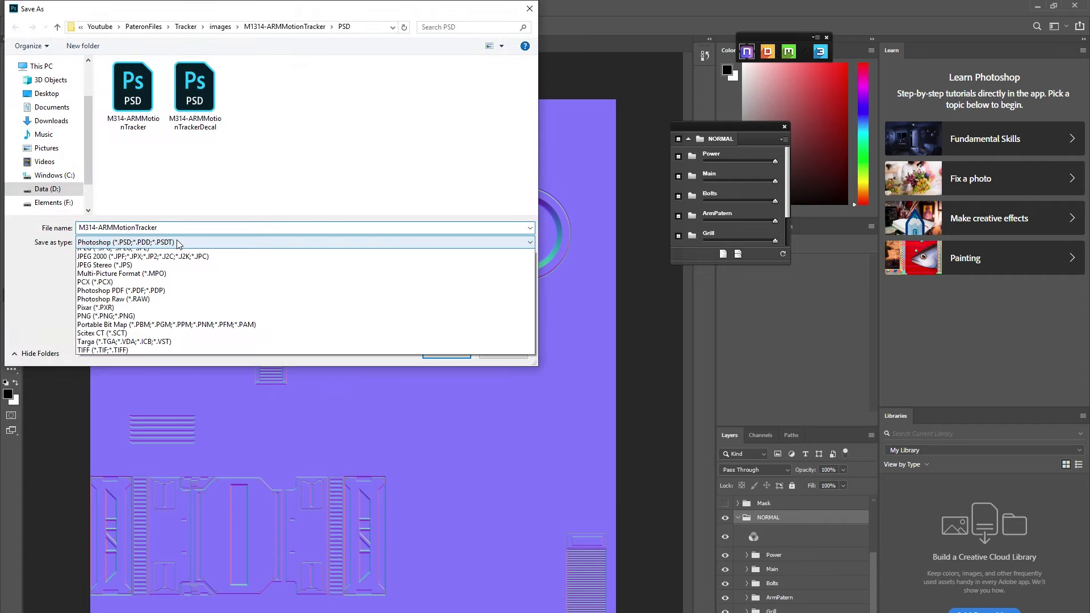
pyautogui.click(128, 424)
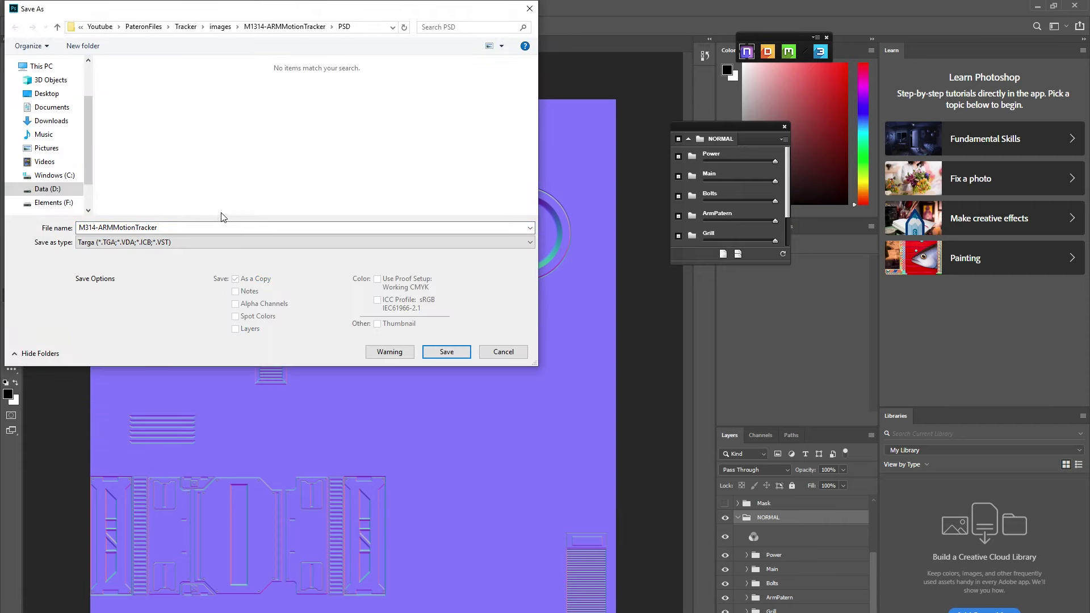
pyautogui.click(277, 27)
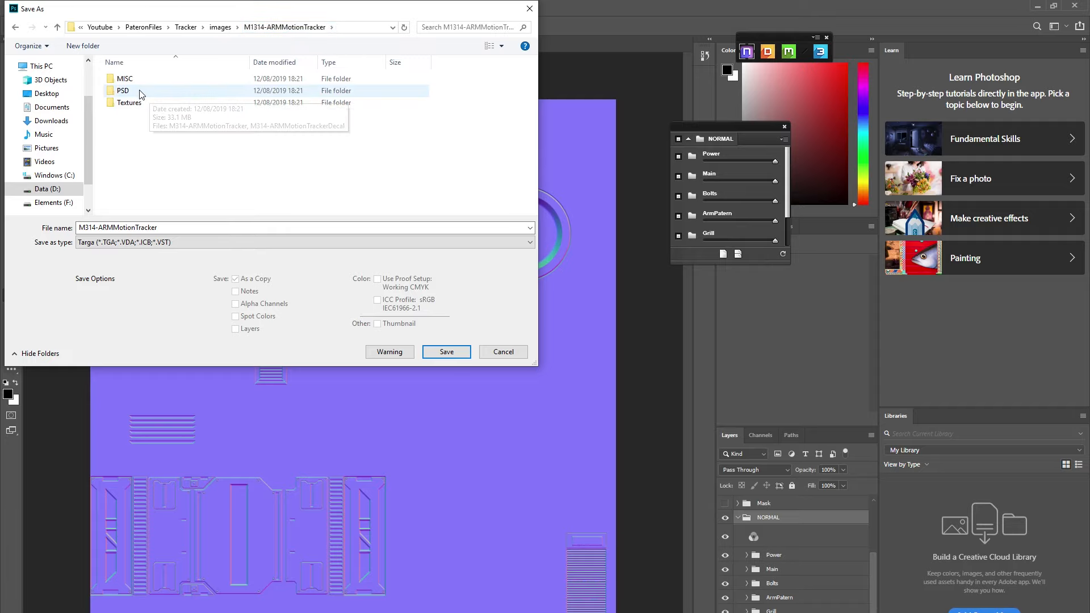
pyautogui.doubleClick(127, 102)
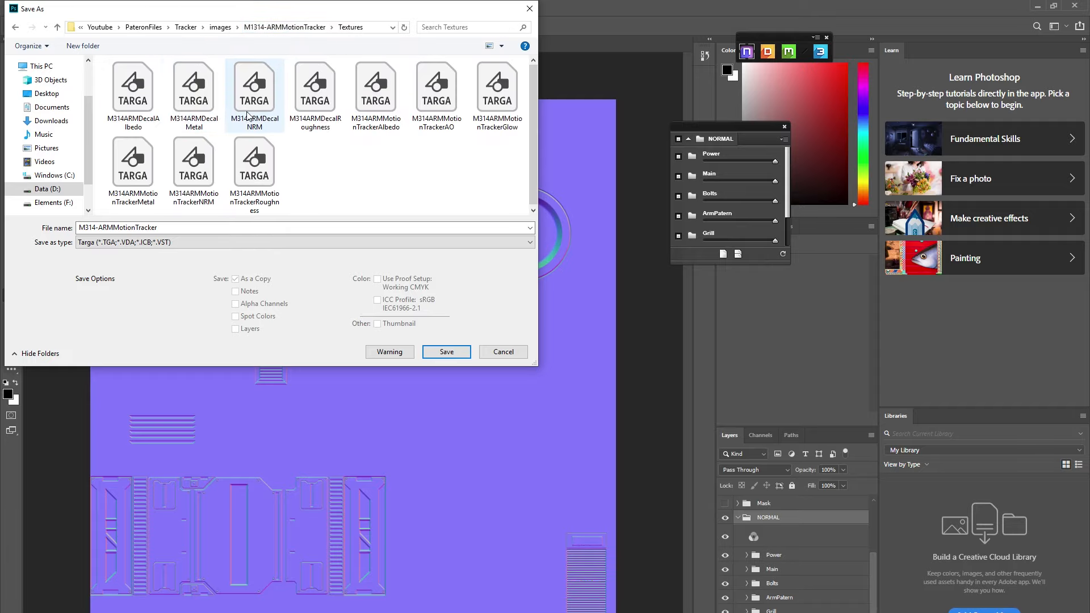
pyautogui.click(272, 28)
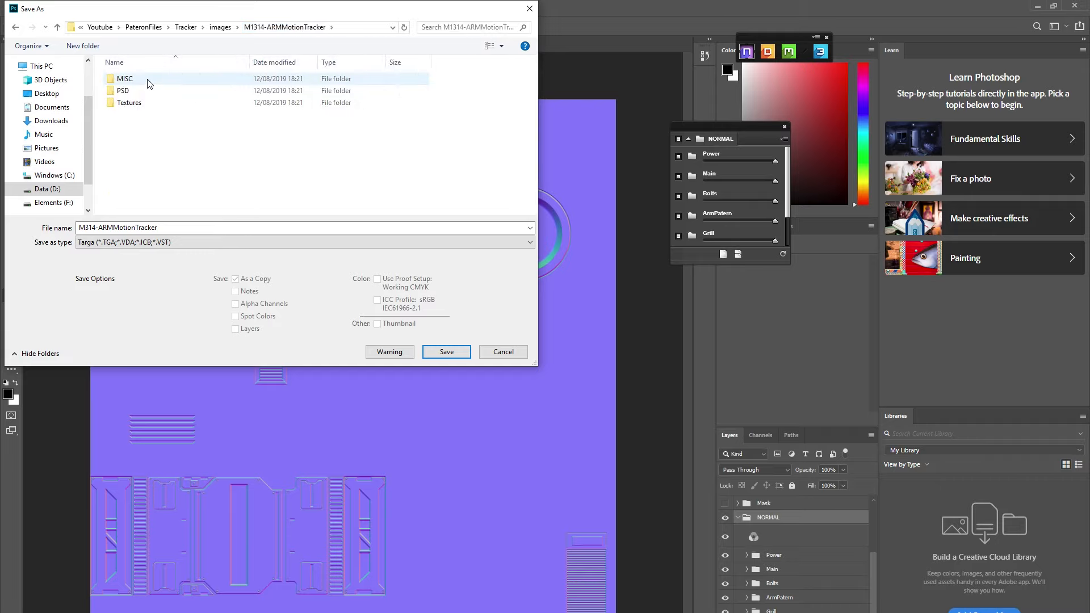
pyautogui.doubleClick(134, 87)
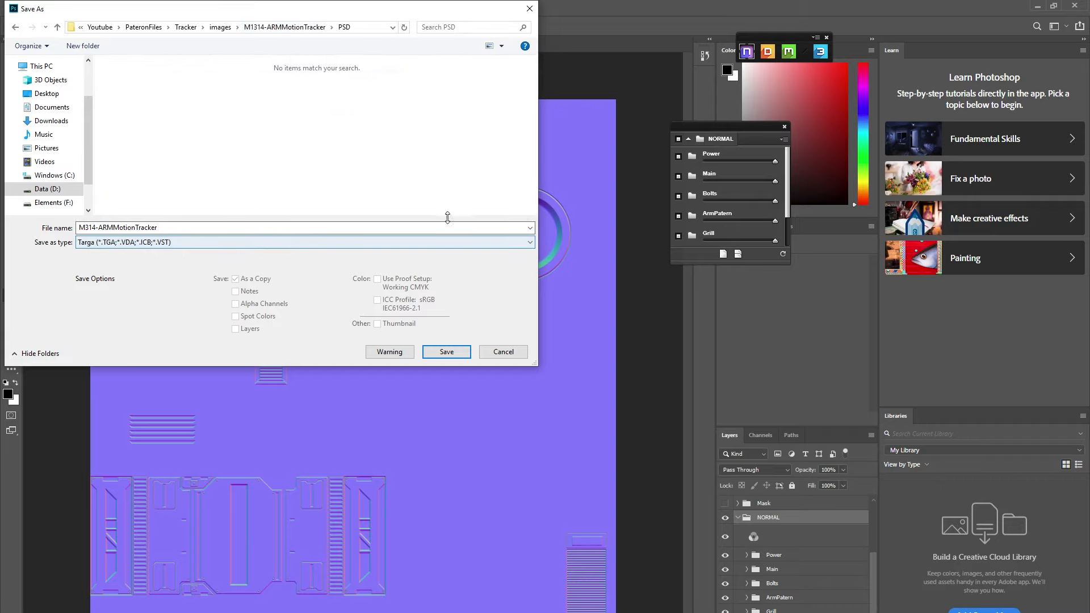
pyautogui.click(447, 352)
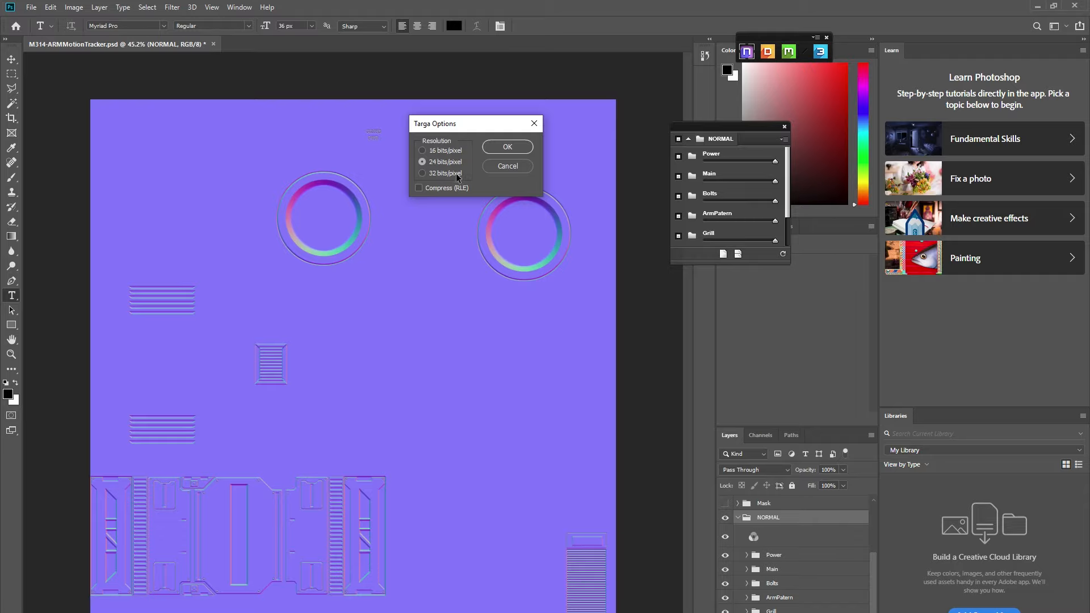
pyautogui.click(504, 146)
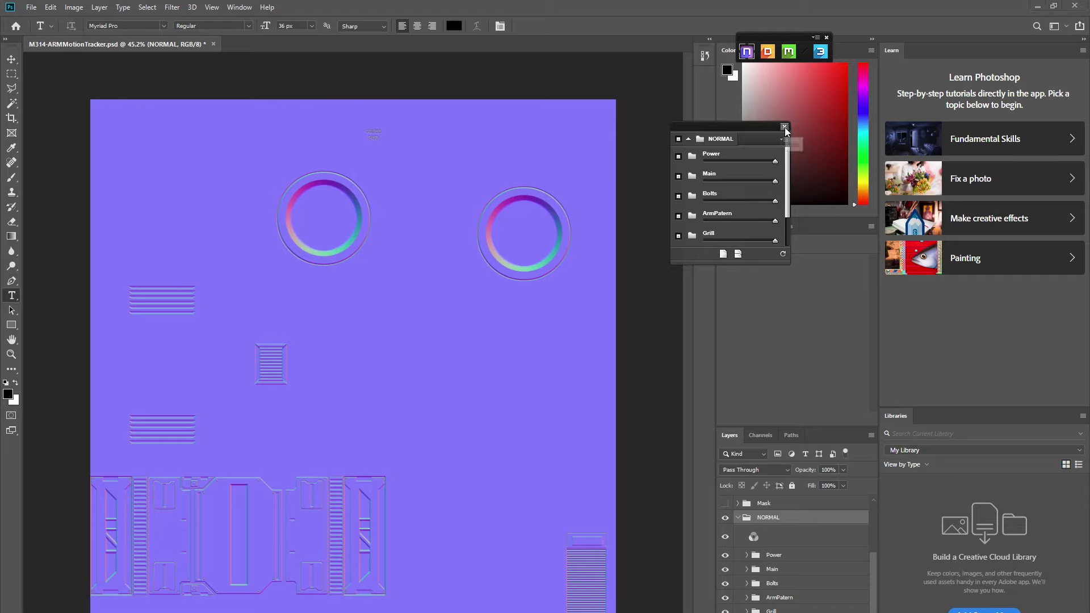
# Open the exported M314-ARMMotionTracker.tga file
pyautogui.click(32, 8)
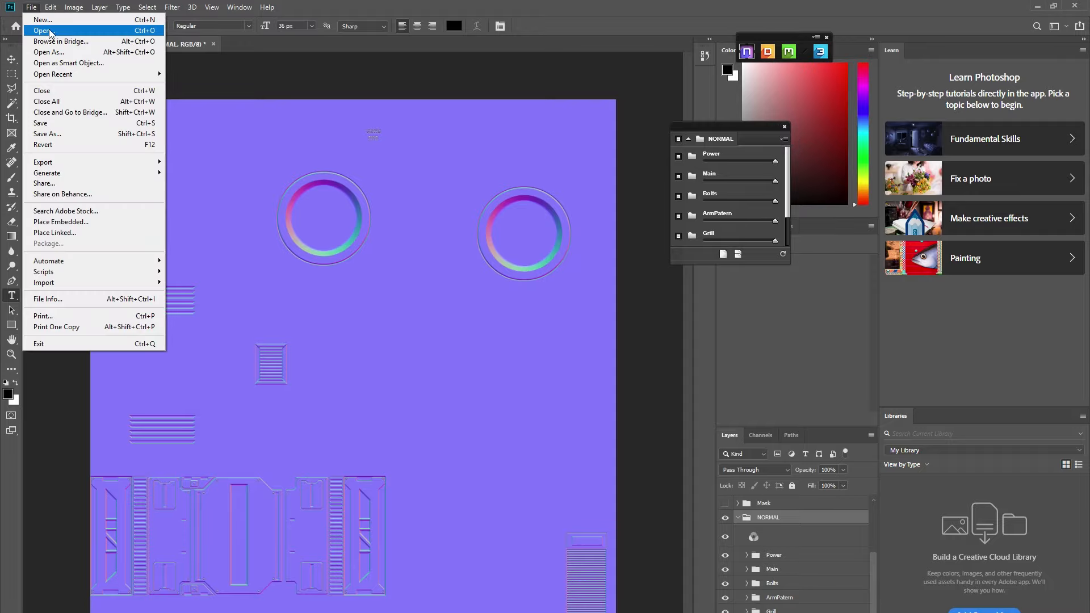
pyautogui.click(39, 26)
pyautogui.click(209, 100)
pyautogui.doubleClick(209, 100)
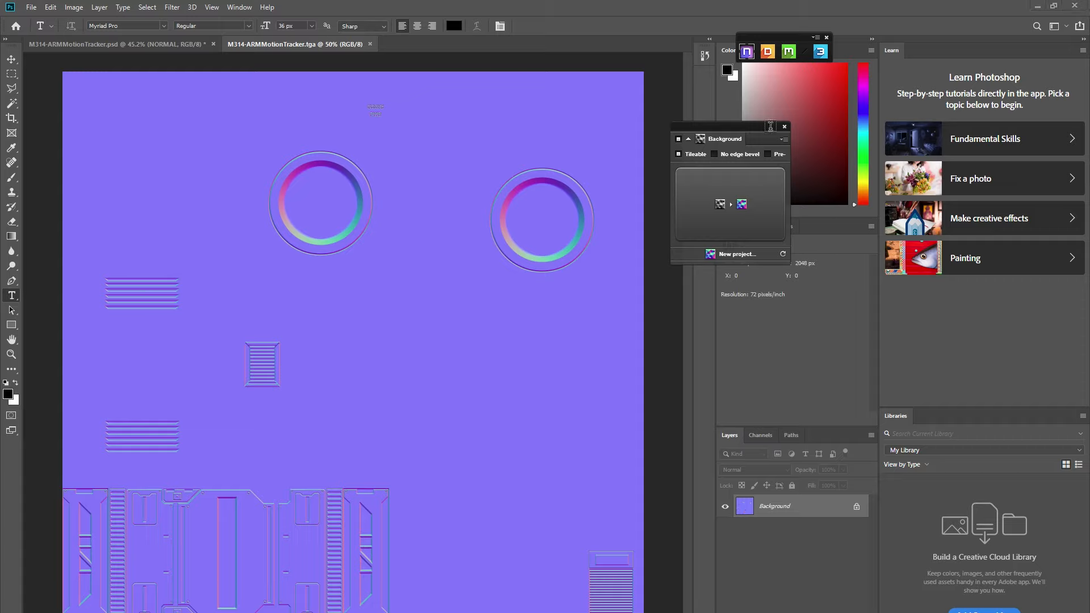
# Generate AO and Diffuse maps from the active Targa document with the Map Converter
pyautogui.click(785, 139)
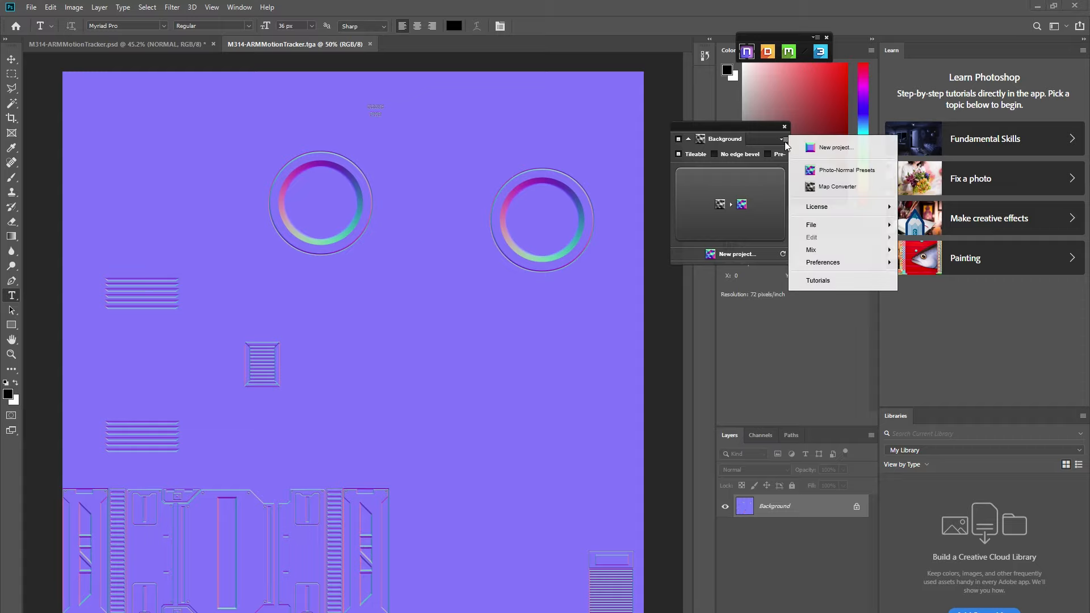
pyautogui.click(833, 189)
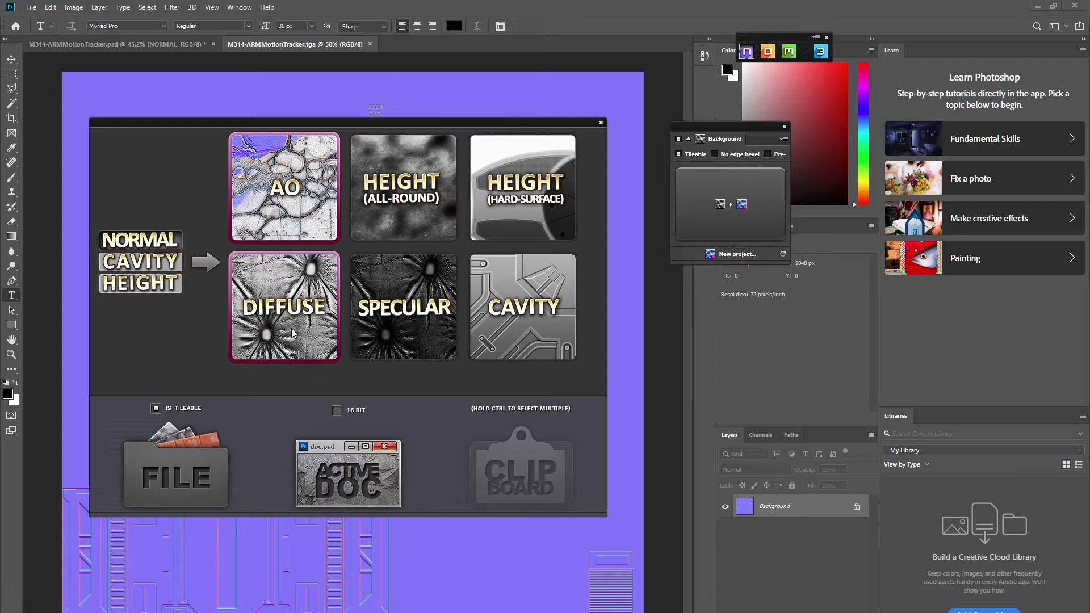
pyautogui.click(332, 482)
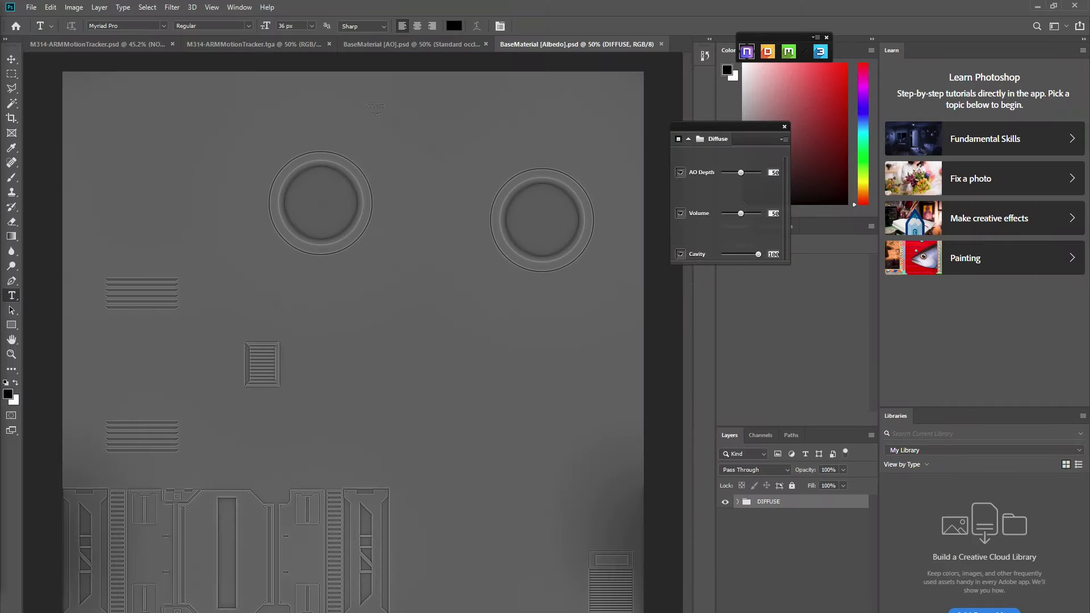
# Reduce the diffuse map's AO Depth to its minimum and lower its Volume, and merge the DIFFUSE group
pyautogui.press('c')
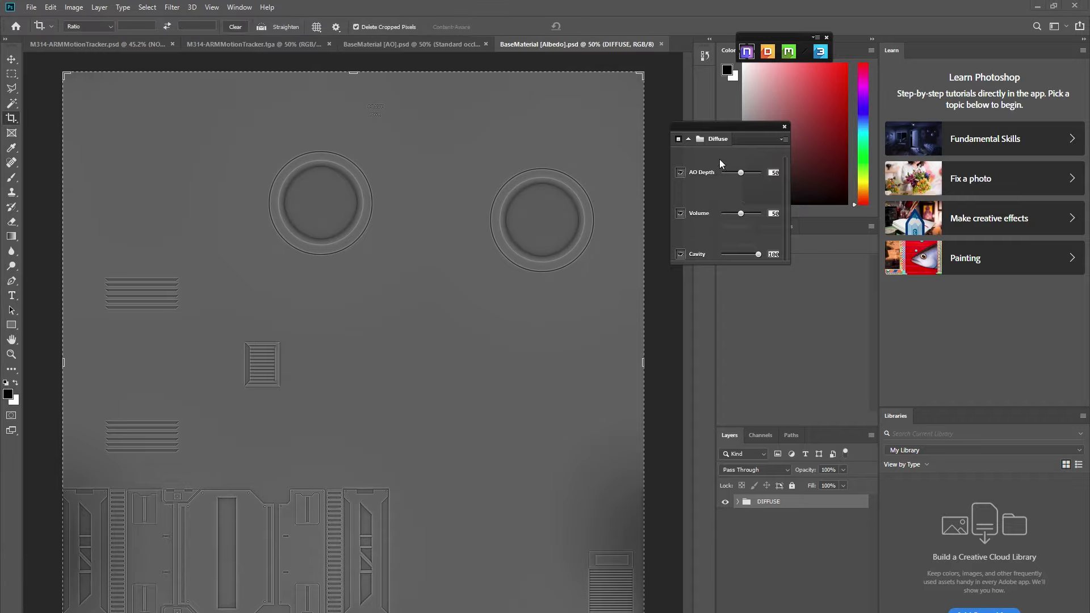
pyautogui.moveTo(741, 173); pyautogui.dragTo(662, 186)
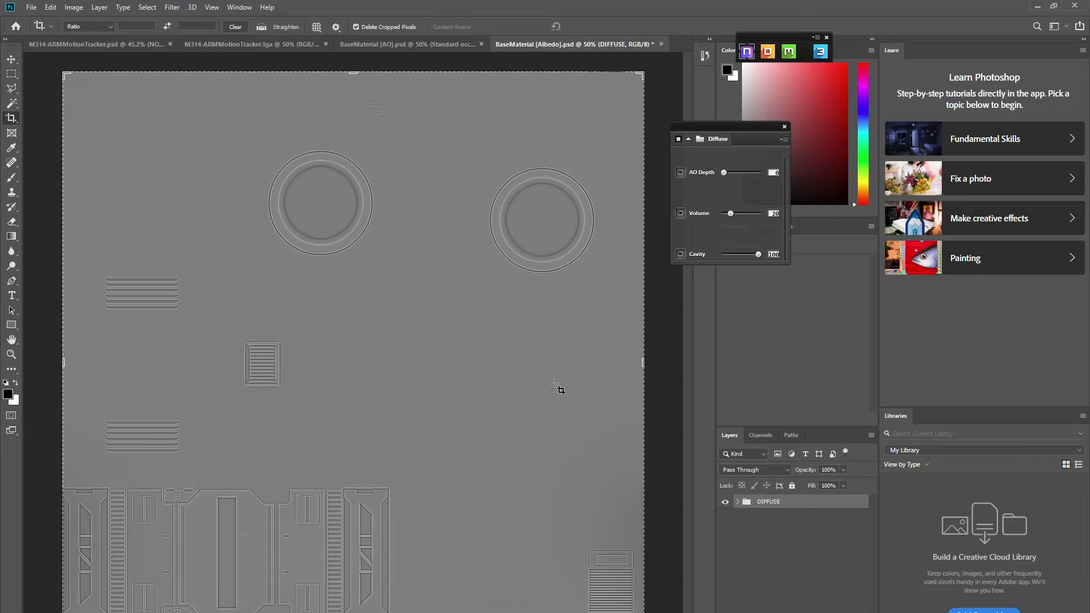
pyautogui.rightClick(770, 507)
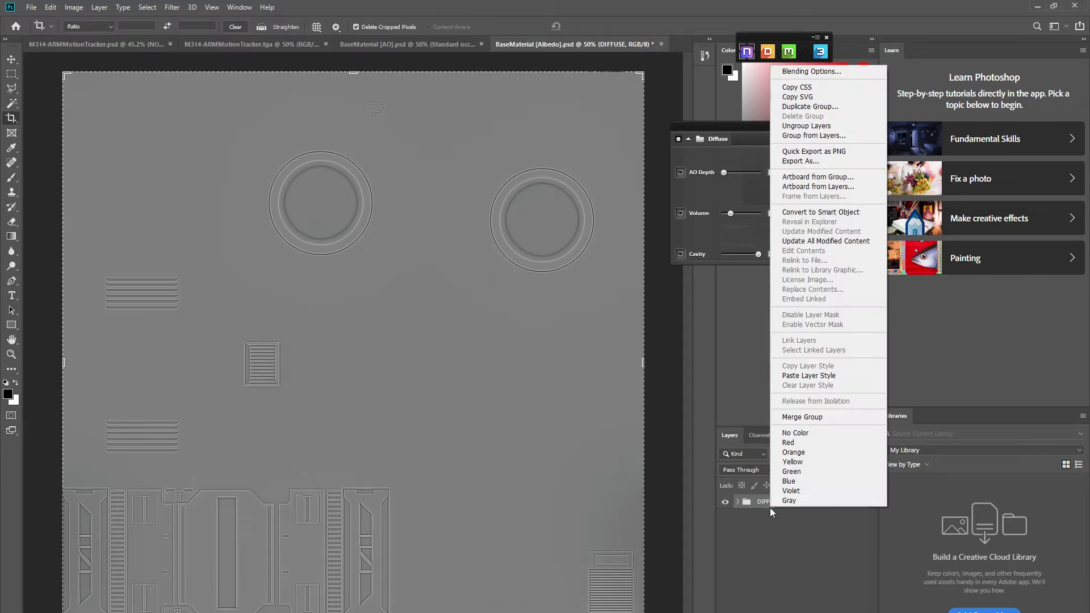
pyautogui.click(825, 419)
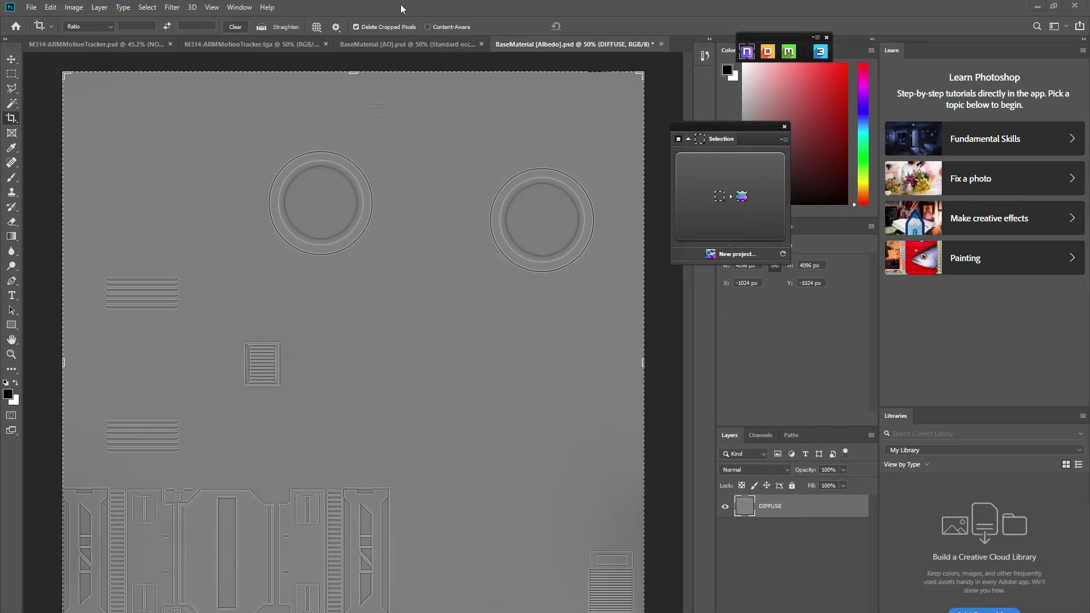
# Lower the Fine Shadow and Medium Shadow strength in the AO document, and merge the OCCLUSION group
pyautogui.click(407, 43)
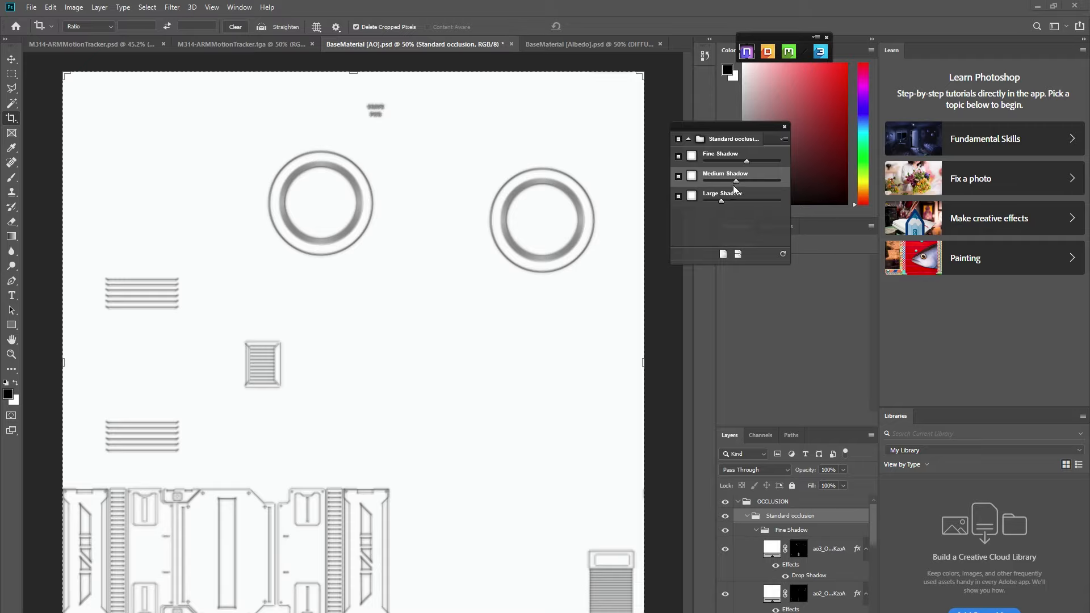
pyautogui.moveTo(734, 181); pyautogui.dragTo(733, 164)
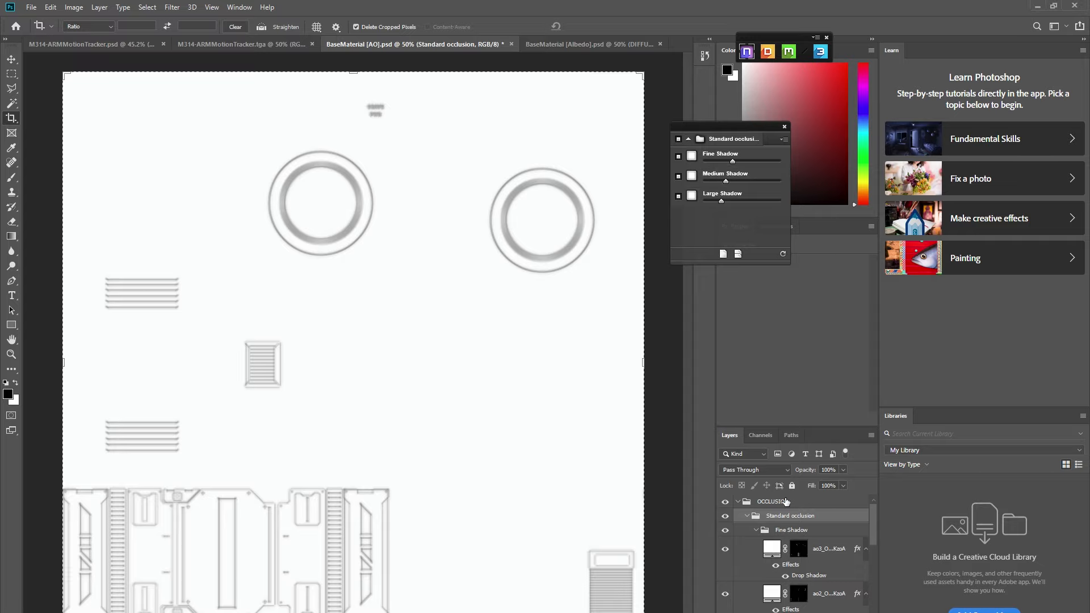
pyautogui.rightClick(769, 502)
pyautogui.click(804, 409)
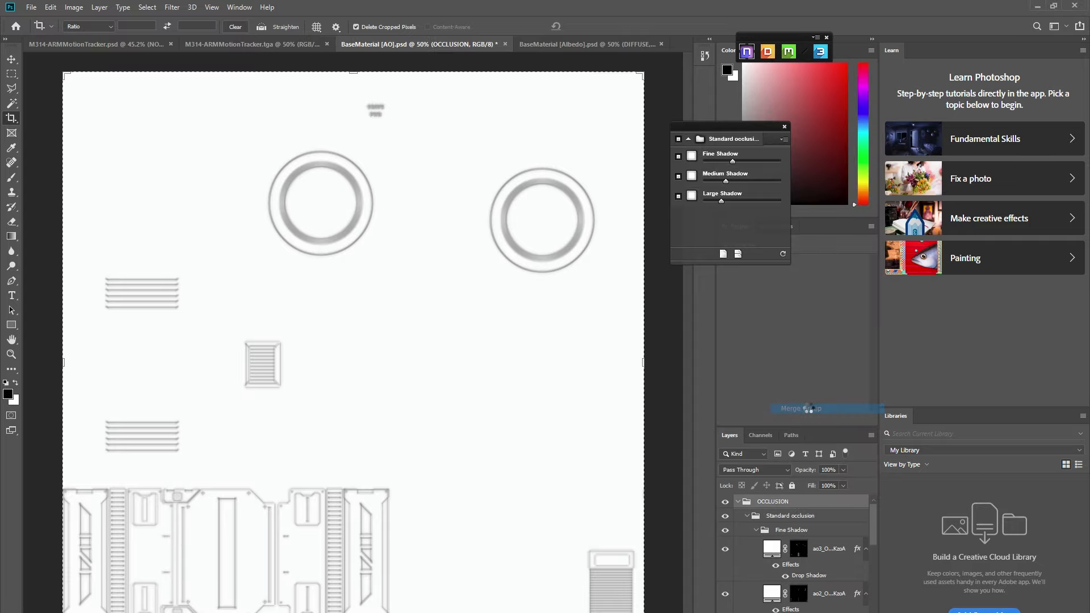
# Paste the merged diffuse map into the AO document as a new layer above OCCLUSION
pyautogui.hotkey('ctrl', 'v')
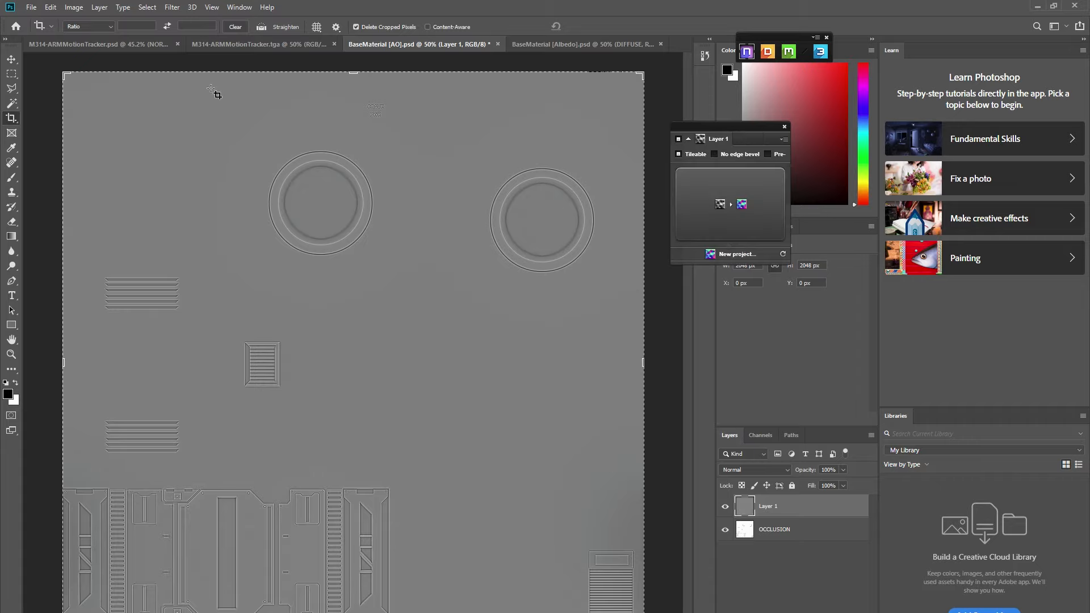
# Display the Actions list and enlarge it to show all default actions, moving the floating normal-map panel out of the way
pyautogui.moveTo(725, 126); pyautogui.dragTo(906, 44)
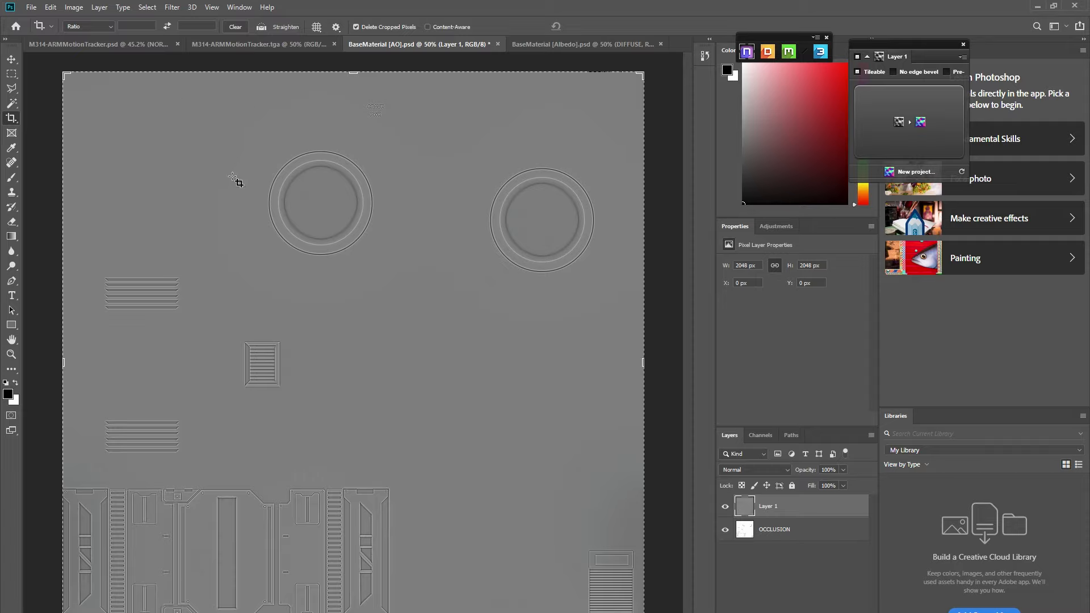
pyautogui.click(230, 7)
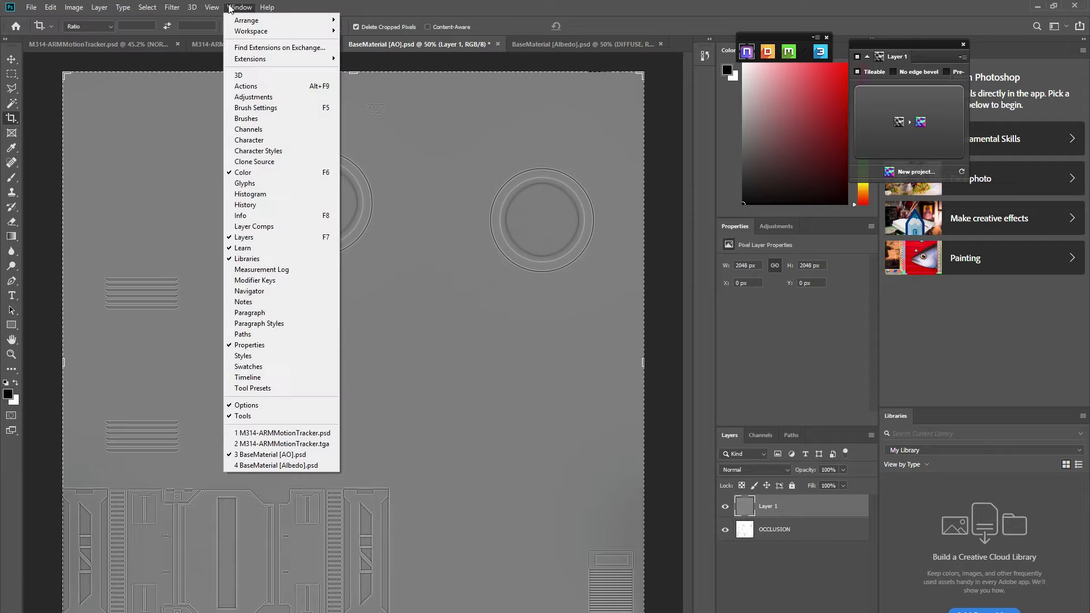
pyautogui.click(246, 86)
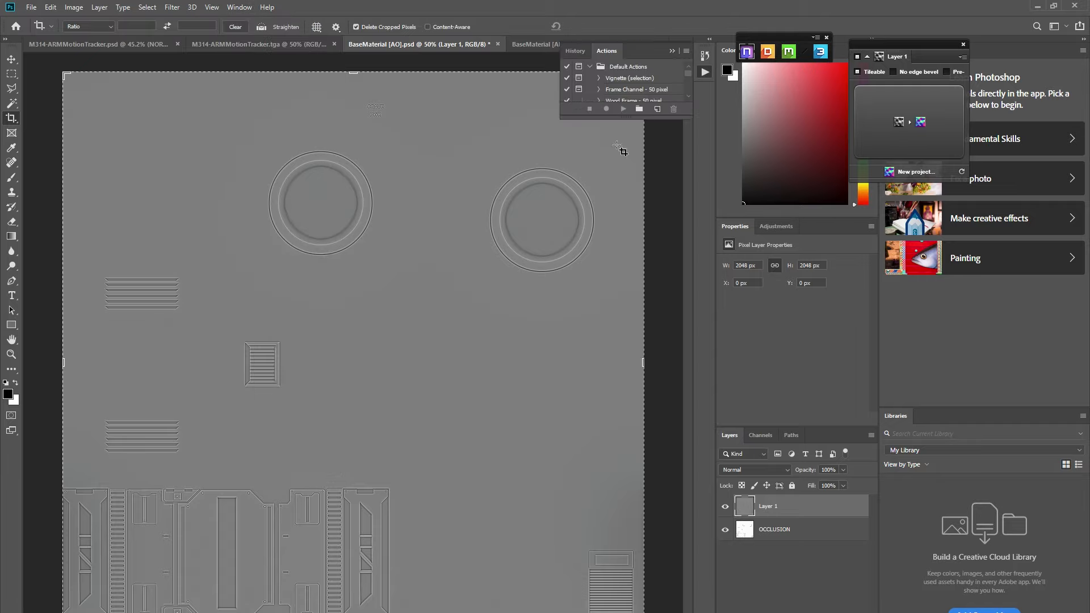
pyautogui.moveTo(634, 118); pyautogui.dragTo(643, 240)
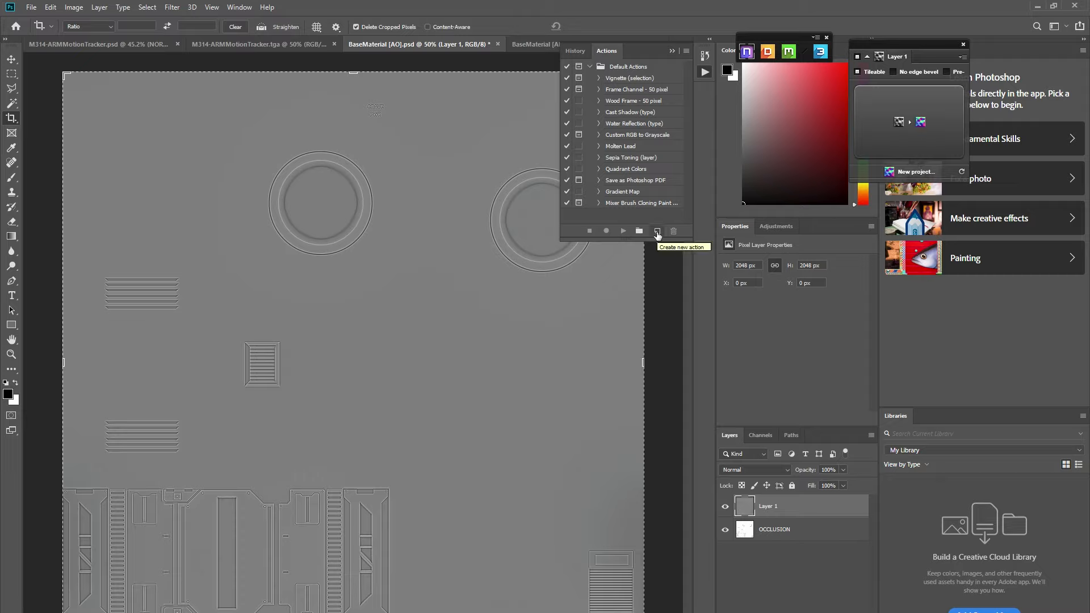
# Create an action named AO in Default Actions with the function key Shift+F2 and a color label, and start recording
pyautogui.click(658, 231)
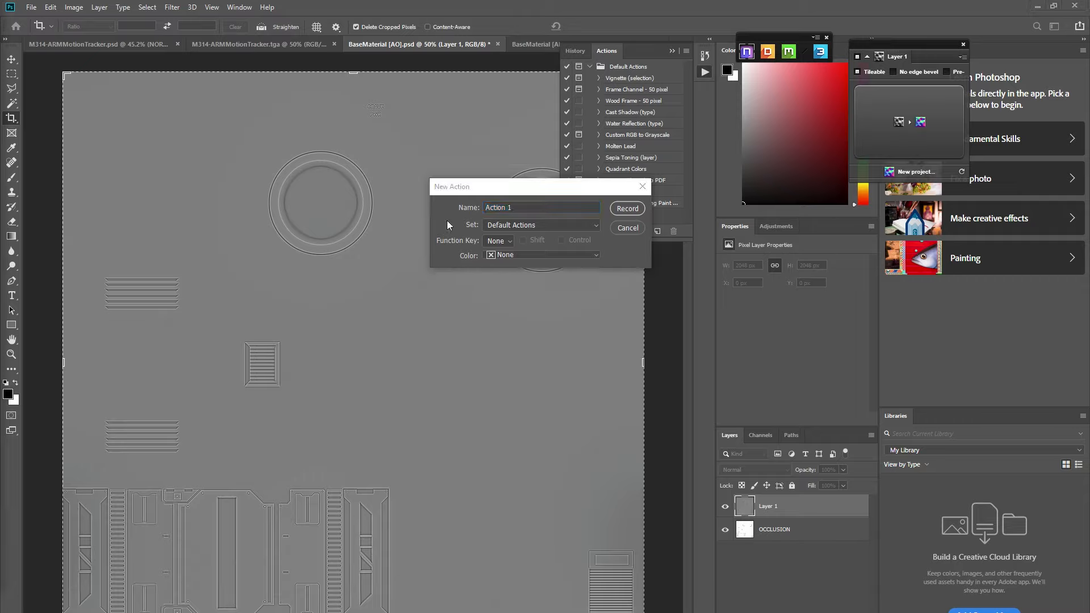
pyautogui.click(526, 206)
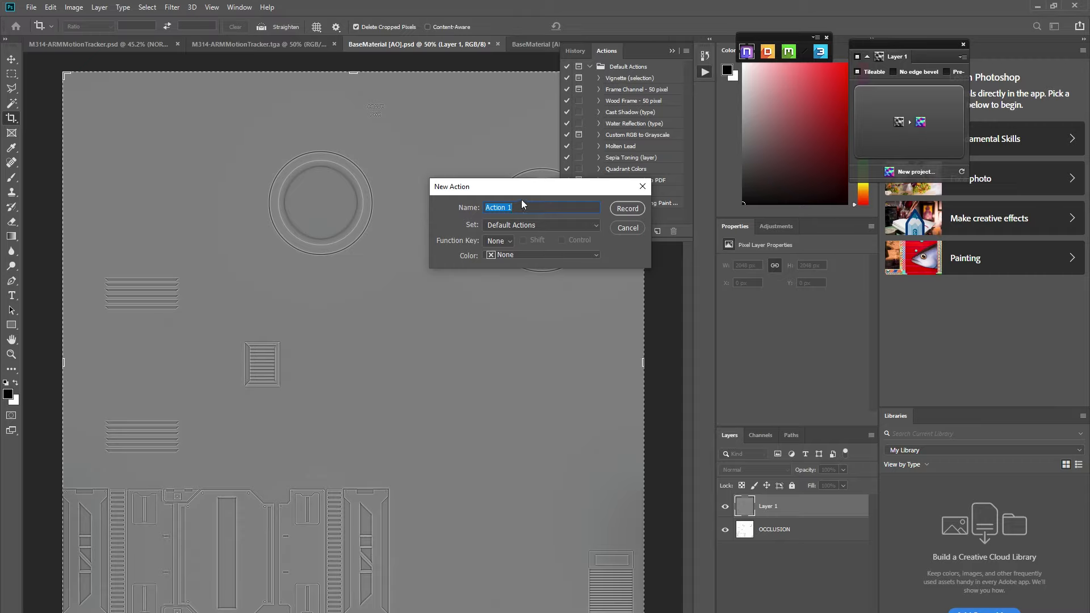
pyautogui.write('AO')
pyautogui.click(507, 243)
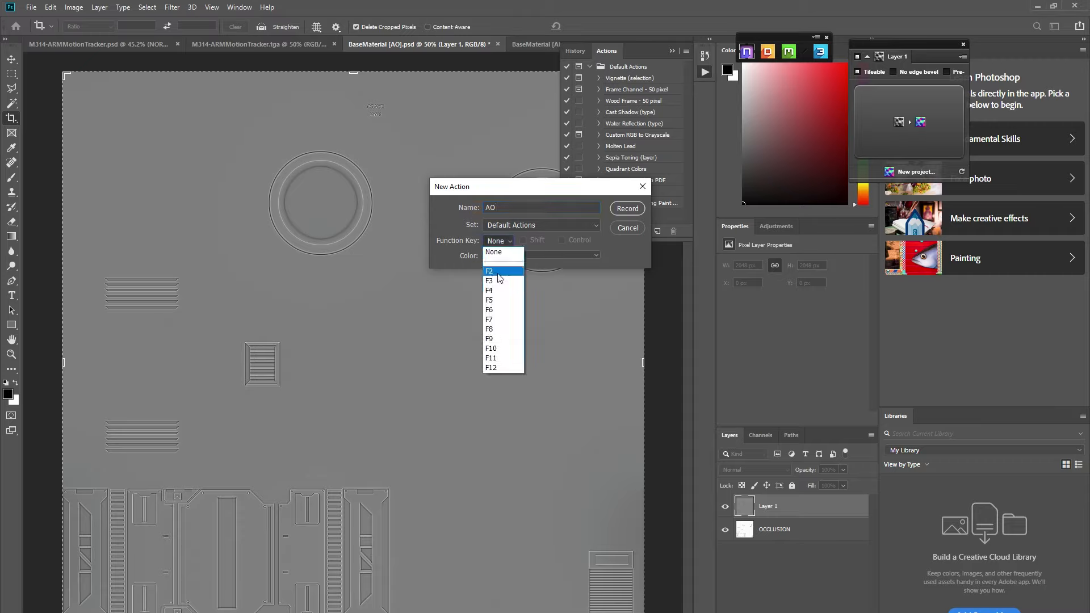
pyautogui.click(500, 271)
pyautogui.click(523, 240)
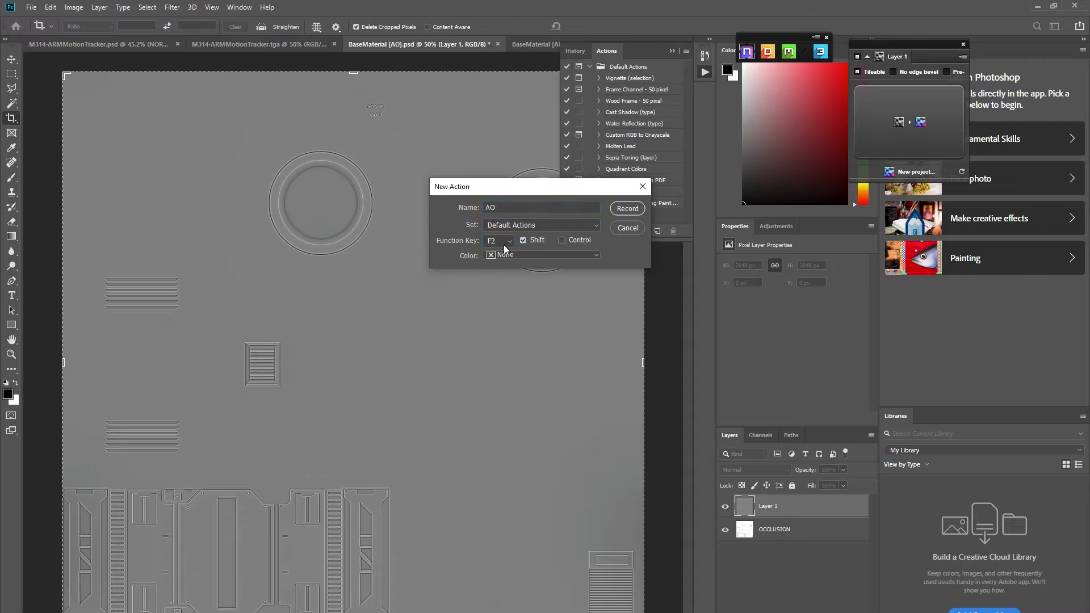
pyautogui.click(507, 255)
pyautogui.click(501, 284)
pyautogui.click(623, 212)
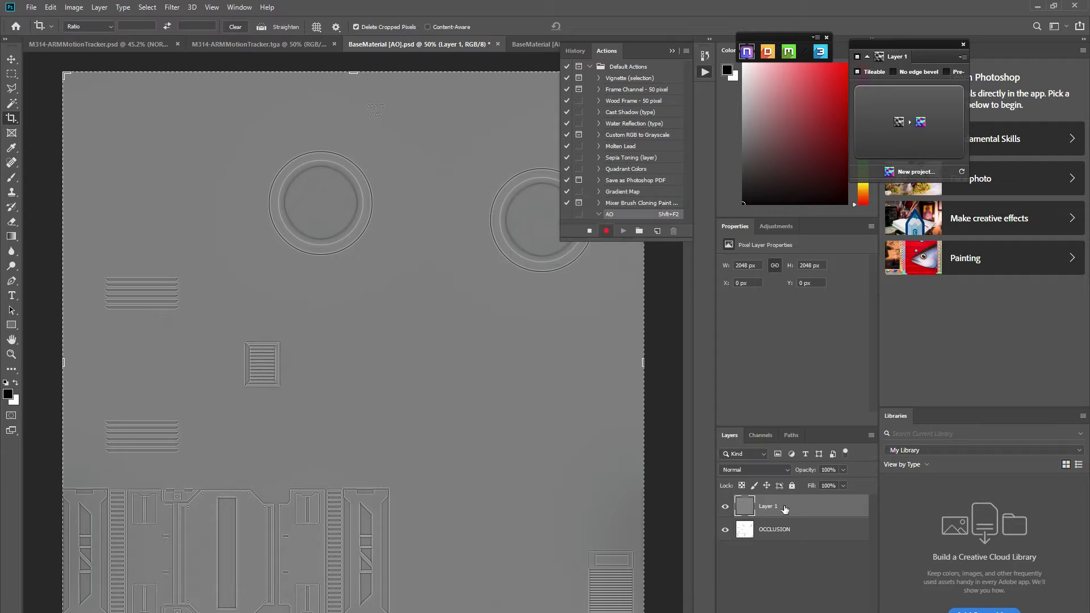
# Add a Brightness/Contrast adjustment clipped to Layer 1 and set its Brightness to 100
pyautogui.click(807, 611)
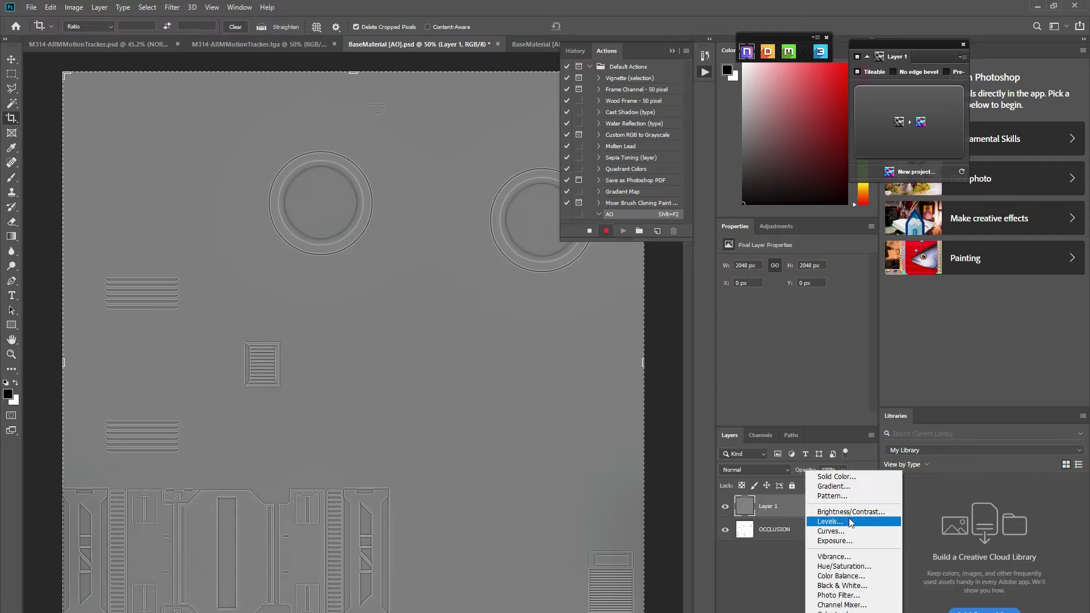
pyautogui.click(829, 514)
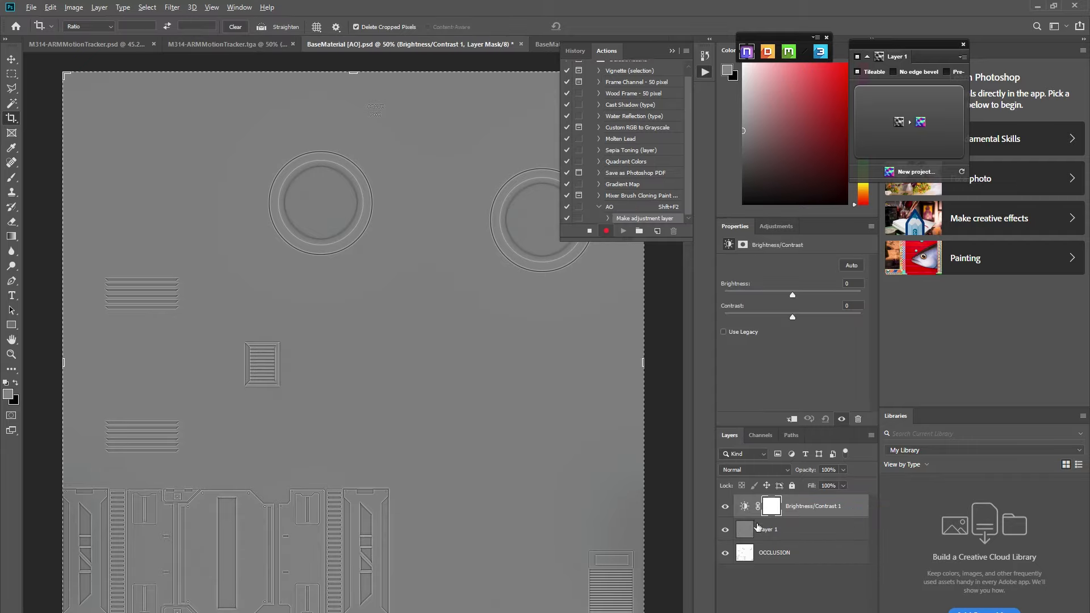
pyautogui.keyDown('alt'); pyautogui.click(758, 518); pyautogui.keyUp('alt')
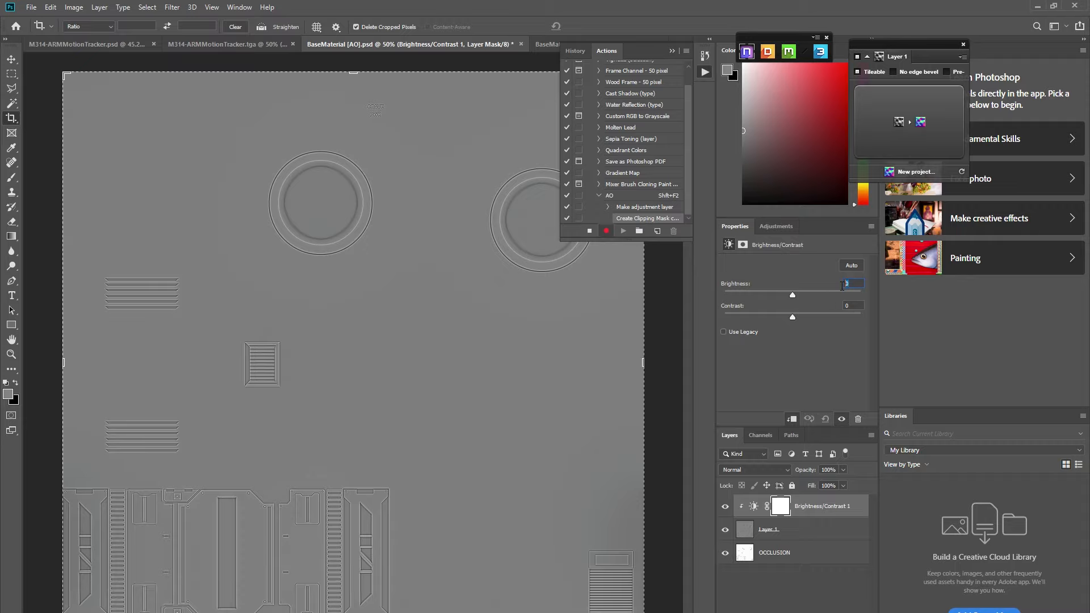
pyautogui.write('100')
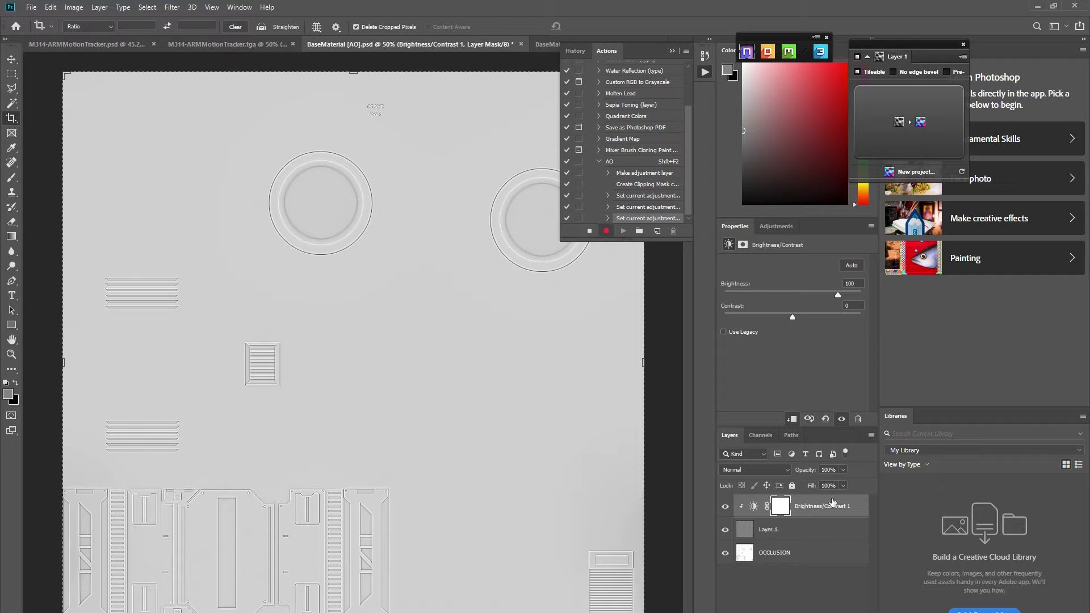
# Set the blend mode of Layer 1 to Multiply
pyautogui.click(804, 530)
pyautogui.click(755, 470)
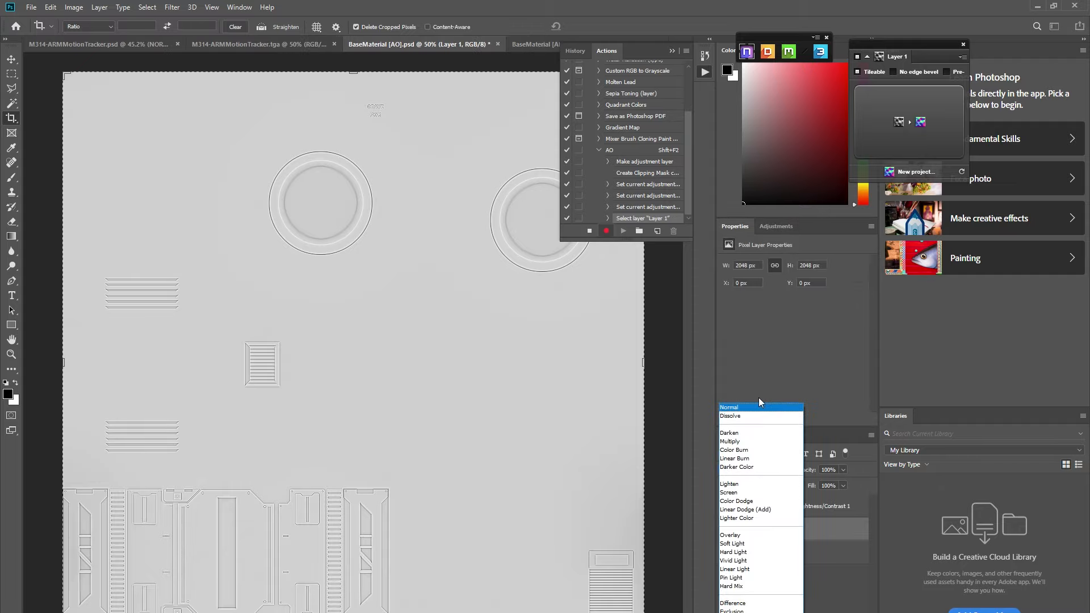
pyautogui.click(750, 438)
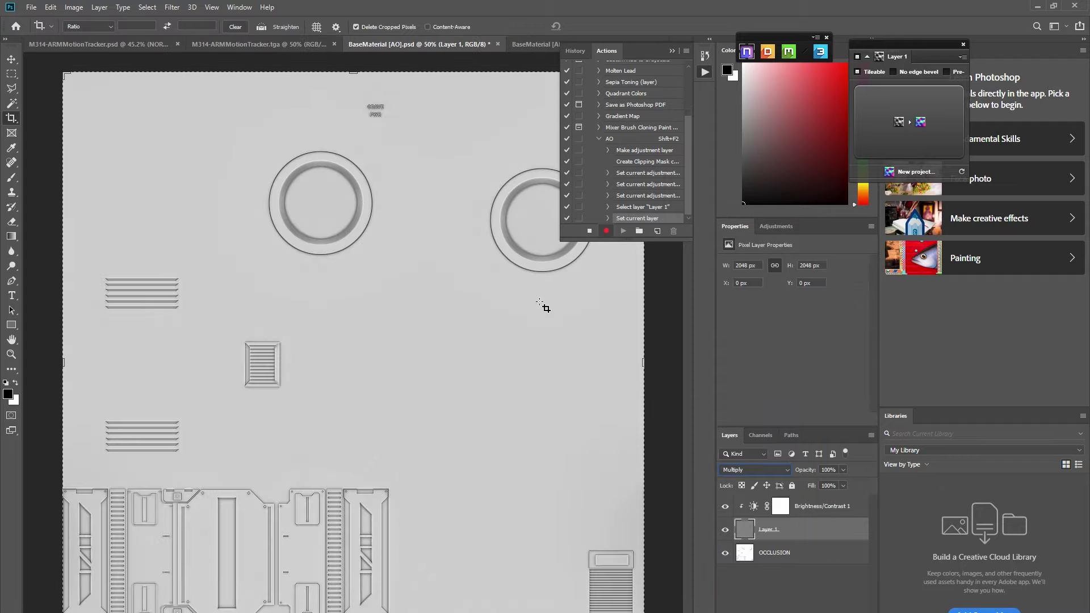
# Apply the artistic Paint Daubs filter to the OCCLUSION layer with Brush Size 8, Sharpness 7 and the Simple brush type
pyautogui.click(797, 559)
pyautogui.click(172, 7)
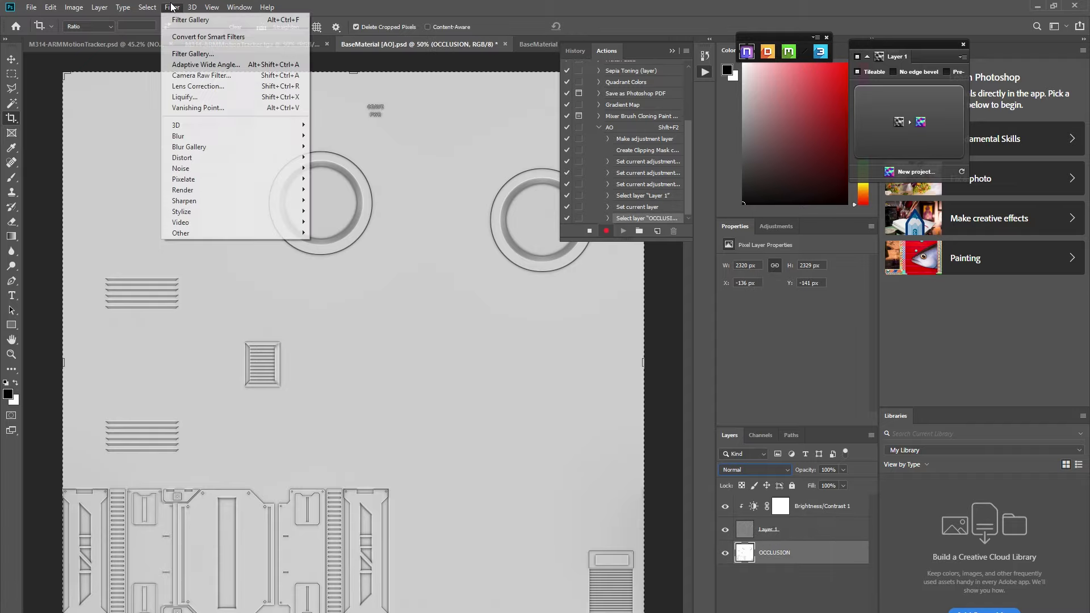
pyautogui.click(215, 55)
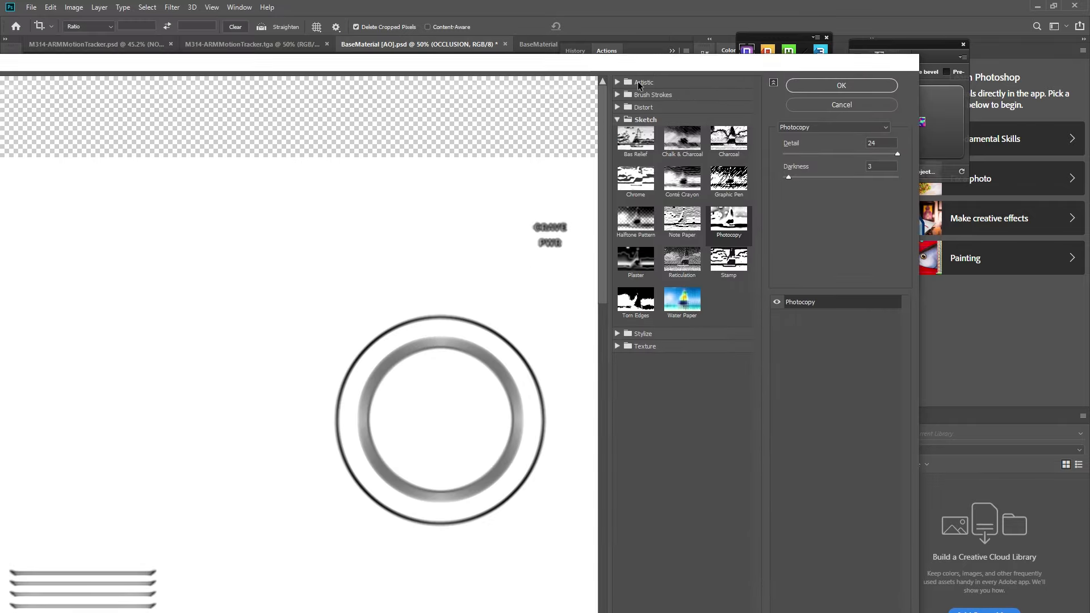
pyautogui.click(640, 85)
pyautogui.click(637, 182)
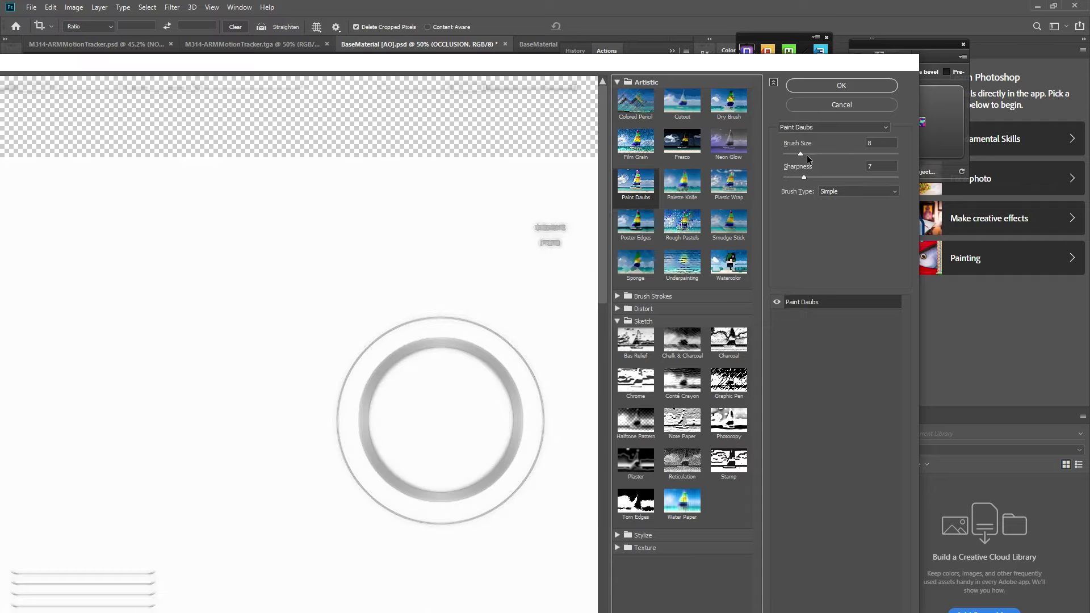
pyautogui.moveTo(796, 155)
pyautogui.mouseDown()
pyautogui.moveTo(840, 154)
pyautogui.moveTo(801, 154)
pyautogui.mouseUp()
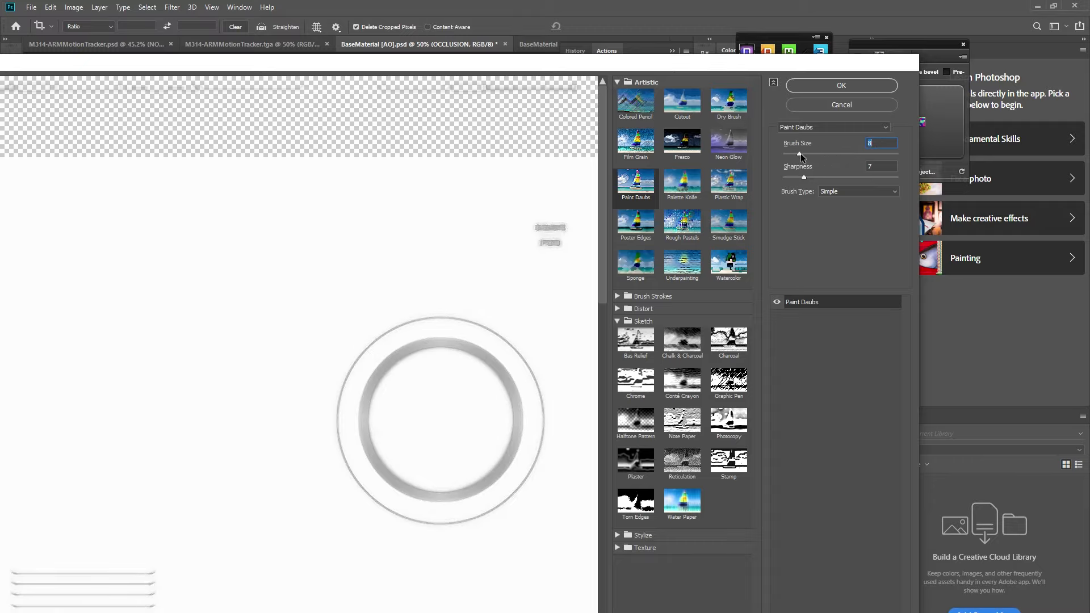
pyautogui.click(874, 86)
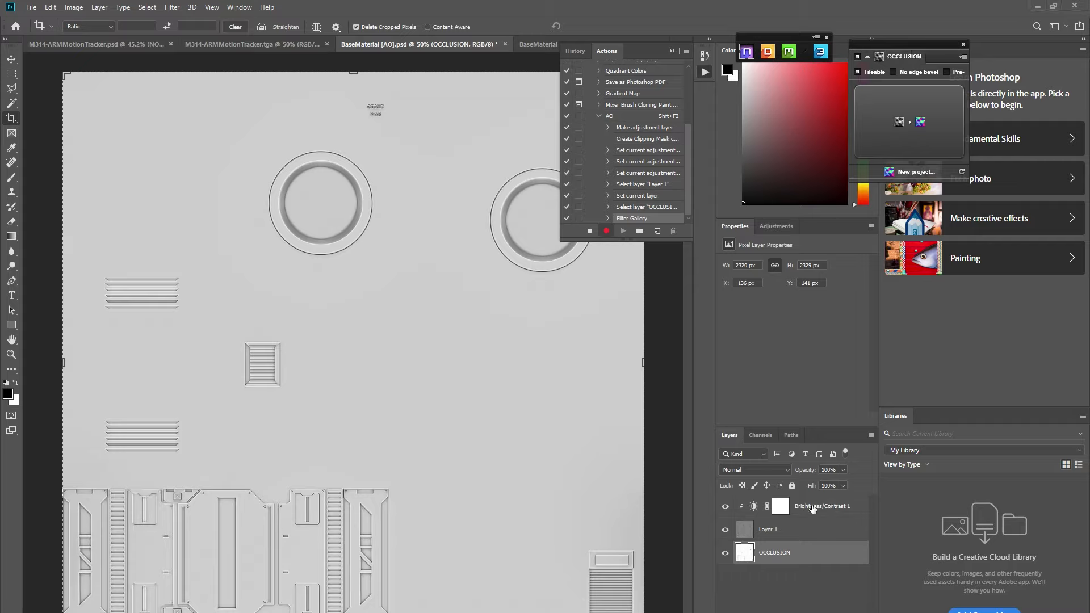
# Group the Brightness/Contrast adjustment, Layer 1 and OCCLUSION, and name the group AO
pyautogui.click(813, 507)
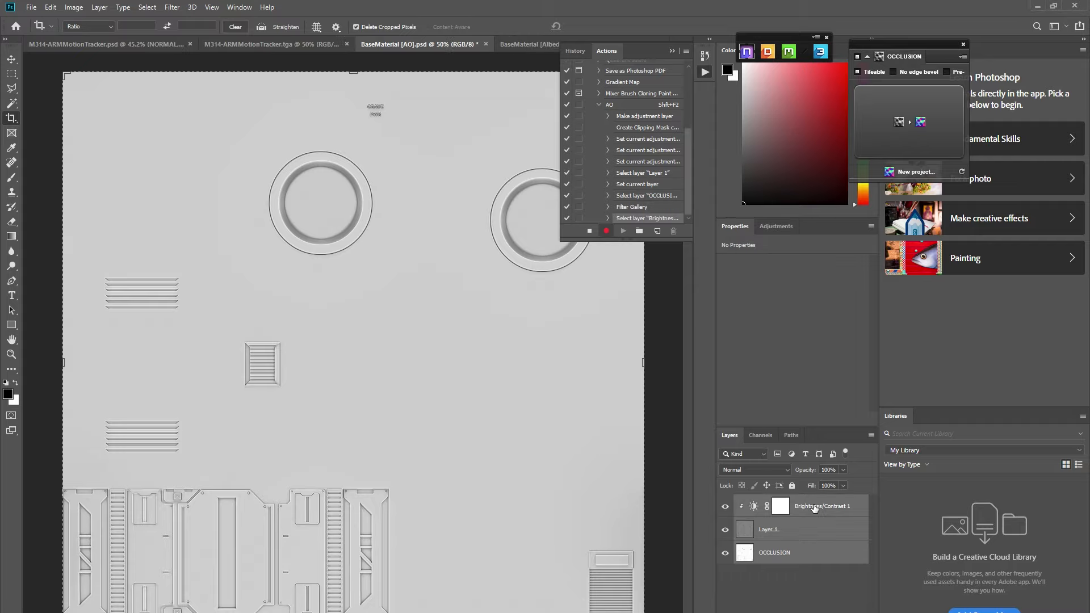
pyautogui.hotkey('ctrl', 'g')
pyautogui.doubleClick(768, 501)
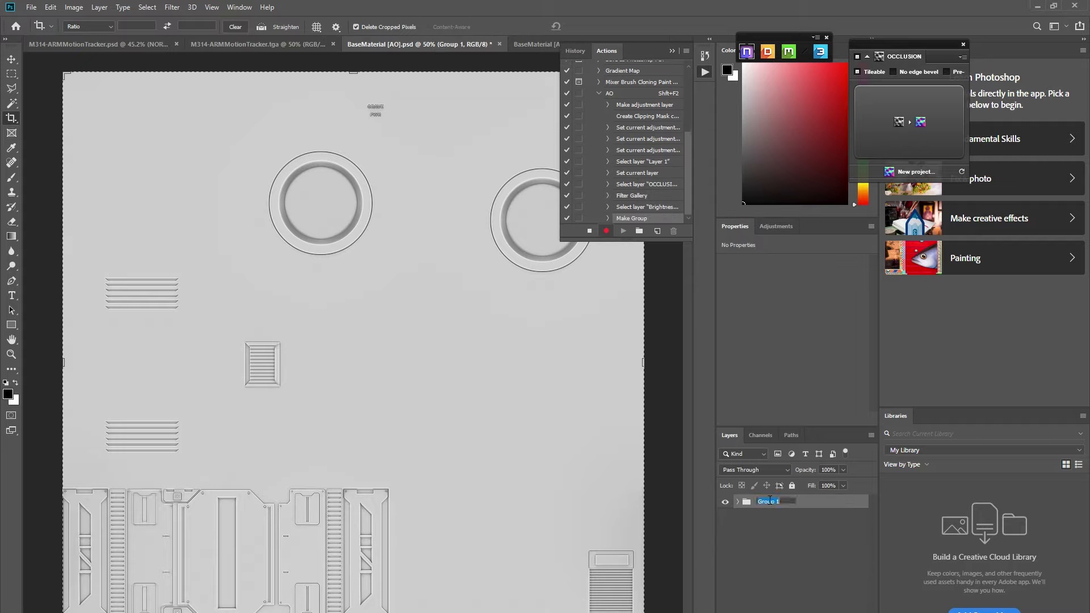
pyautogui.write('AO')
pyautogui.press('Return')
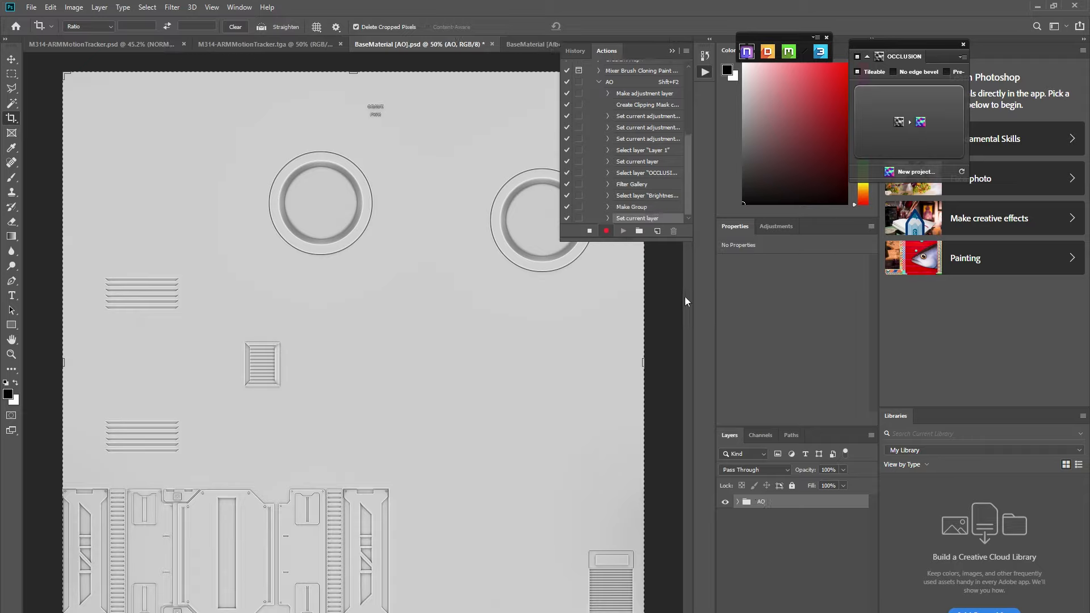
# Stop recording the AO action and collapse its list of recorded commands
pyautogui.click(590, 231)
pyautogui.scroll(2, 633, 205)
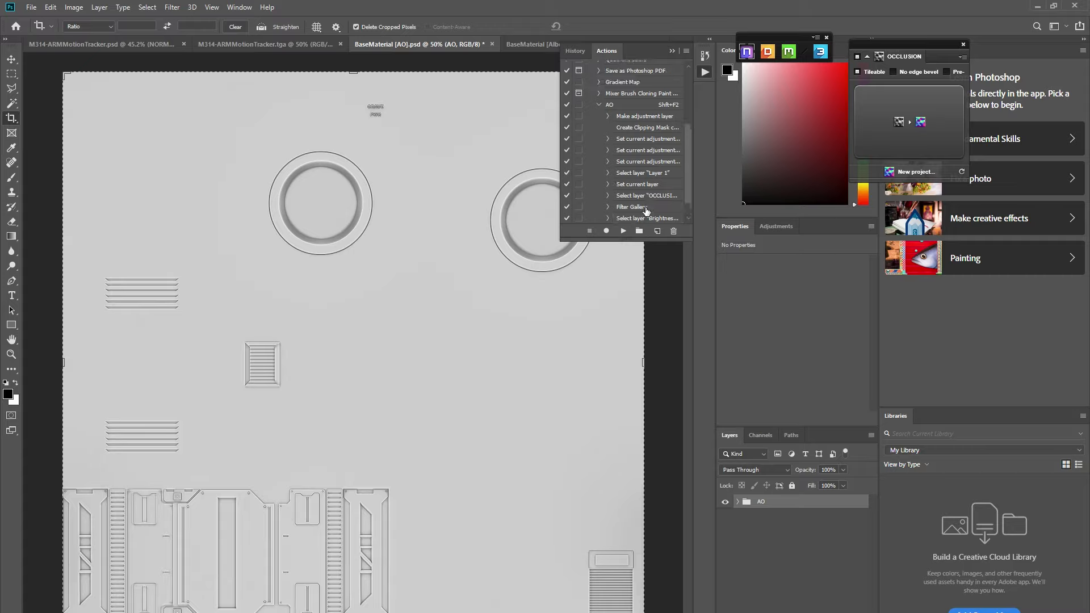
pyautogui.click(599, 129)
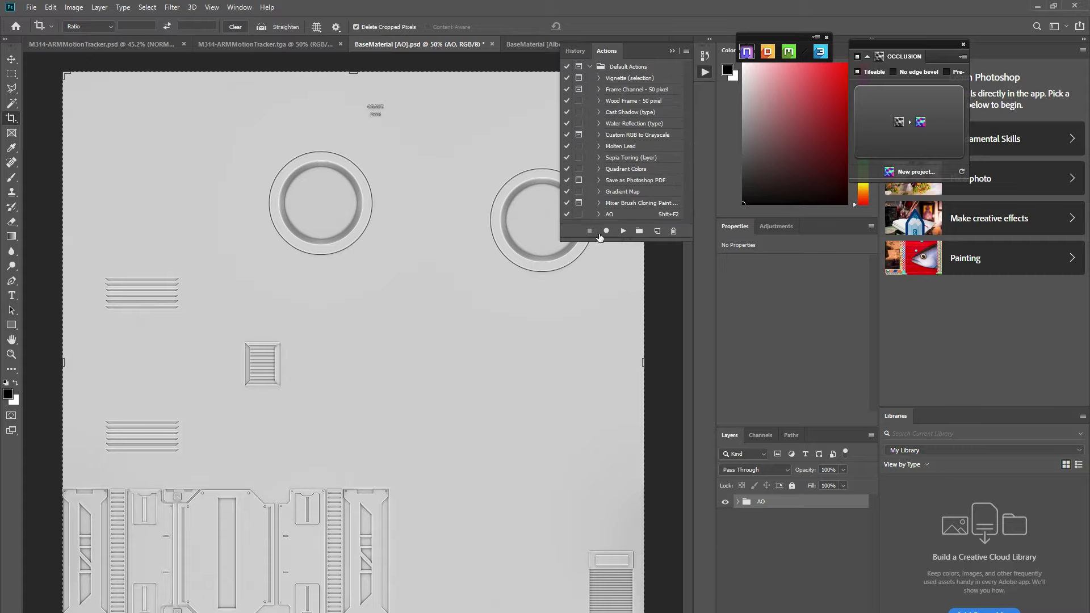
# Duplicate the AO group into the M314-ARMMotionTracker.psd document
pyautogui.rightClick(778, 510)
pyautogui.click(826, 106)
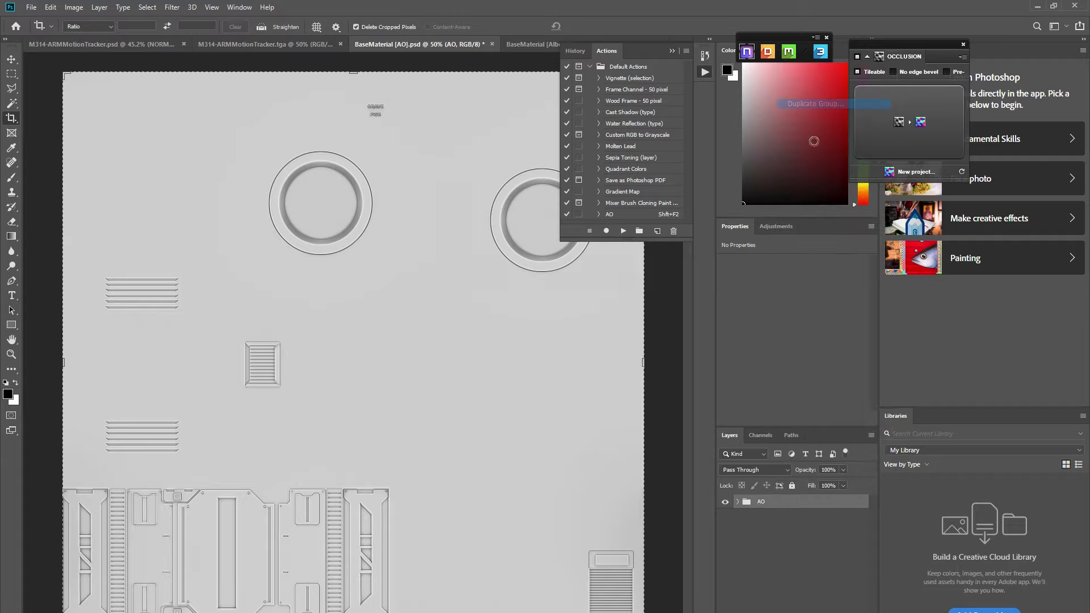
pyautogui.click(547, 248)
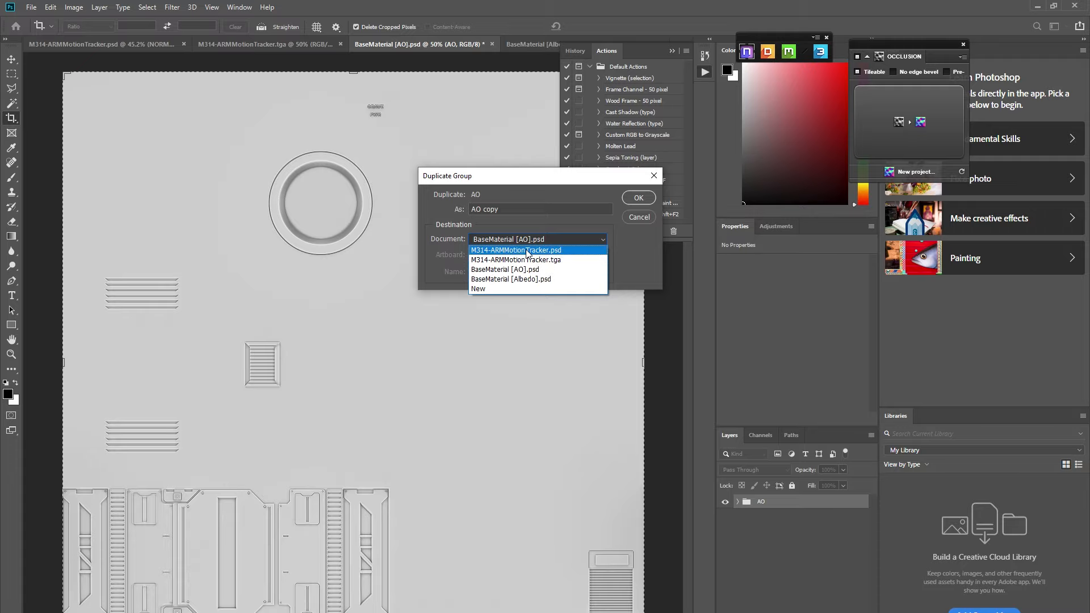
pyautogui.click(568, 246)
pyautogui.click(630, 200)
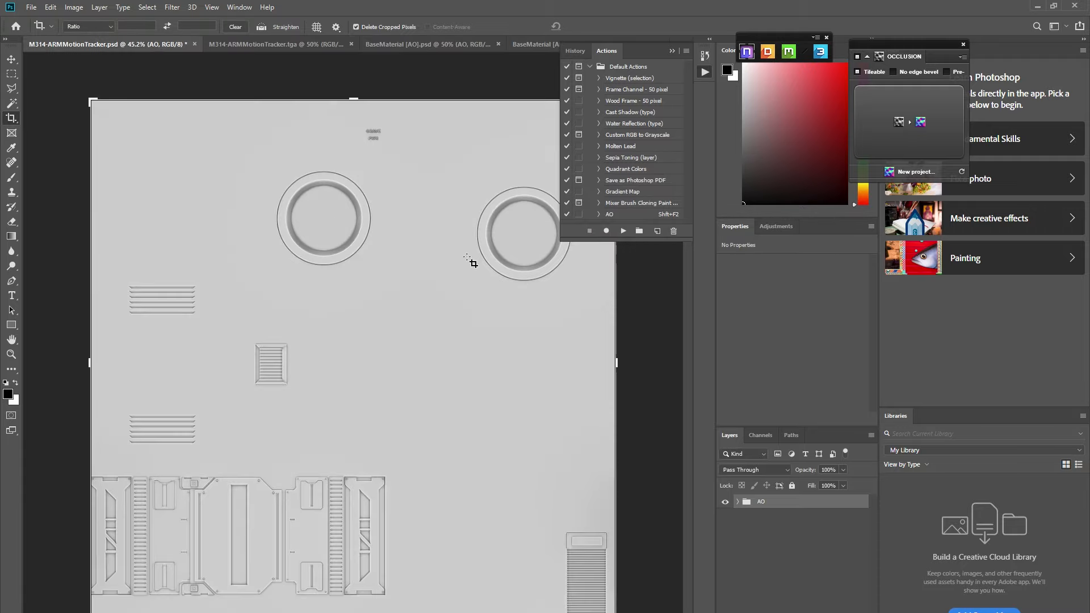
# In M314-ARMMotionTracker.psd, place the AO group directly below the Mask group and select it
pyautogui.click(762, 594)
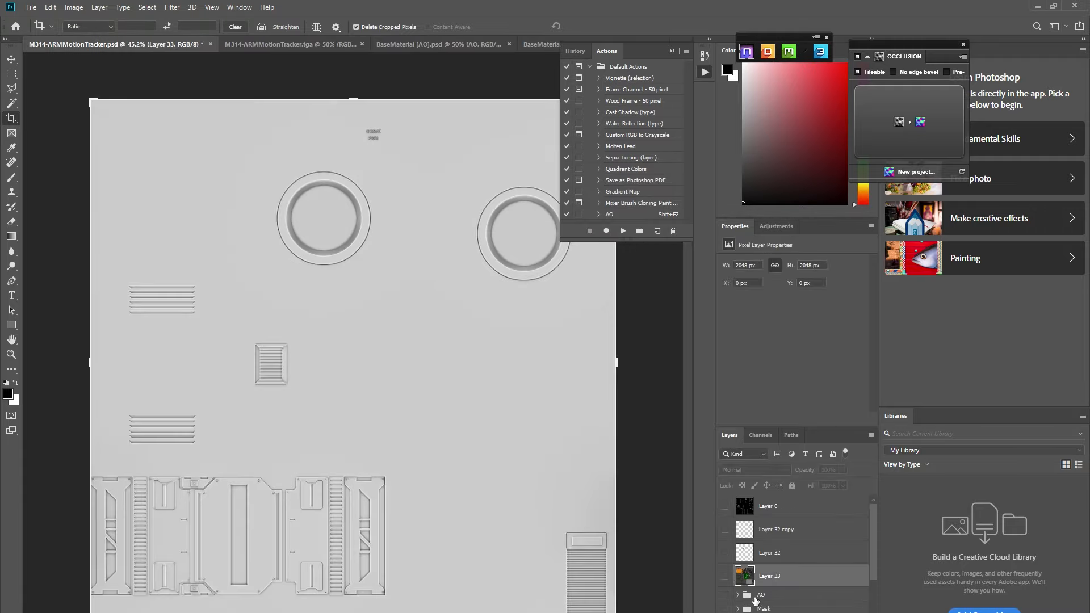
pyautogui.press('h')
pyautogui.doubleClick(771, 600)
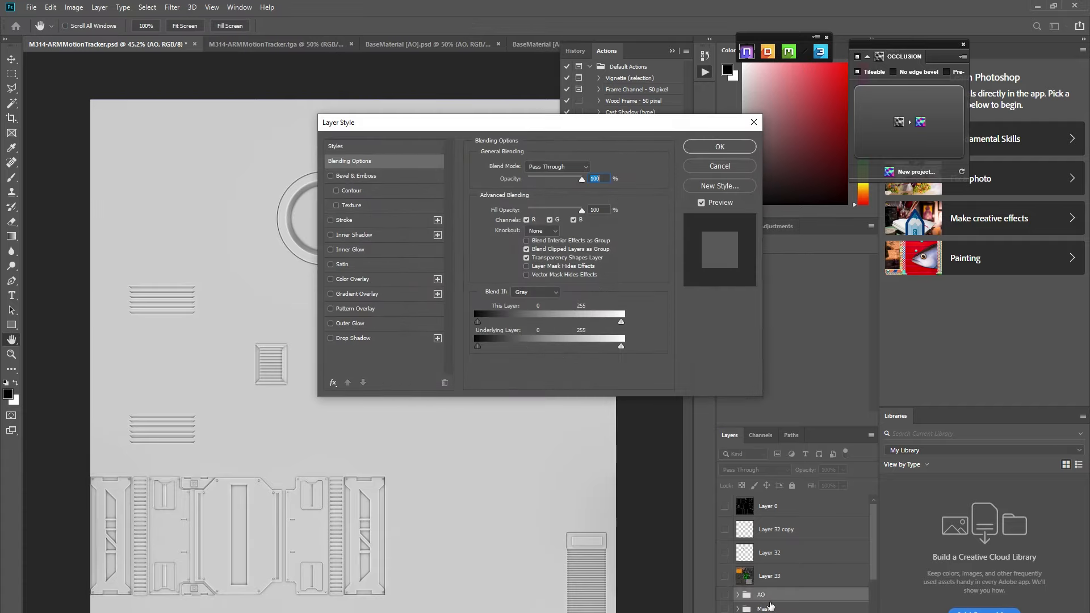
pyautogui.click(735, 169)
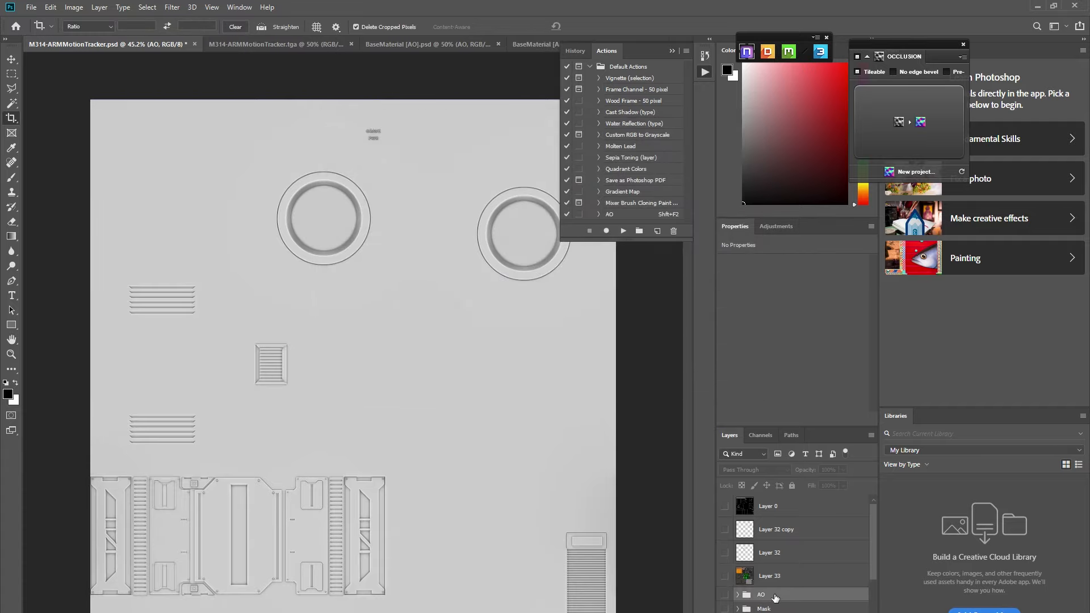
pyautogui.moveTo(775, 599); pyautogui.dragTo(852, 612)
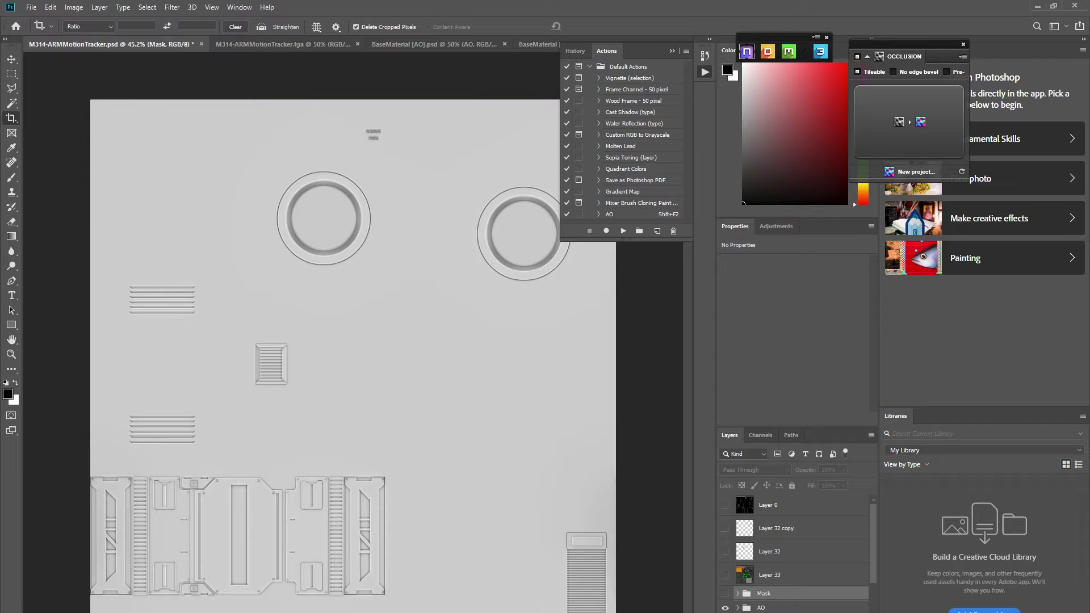
pyautogui.click(758, 608)
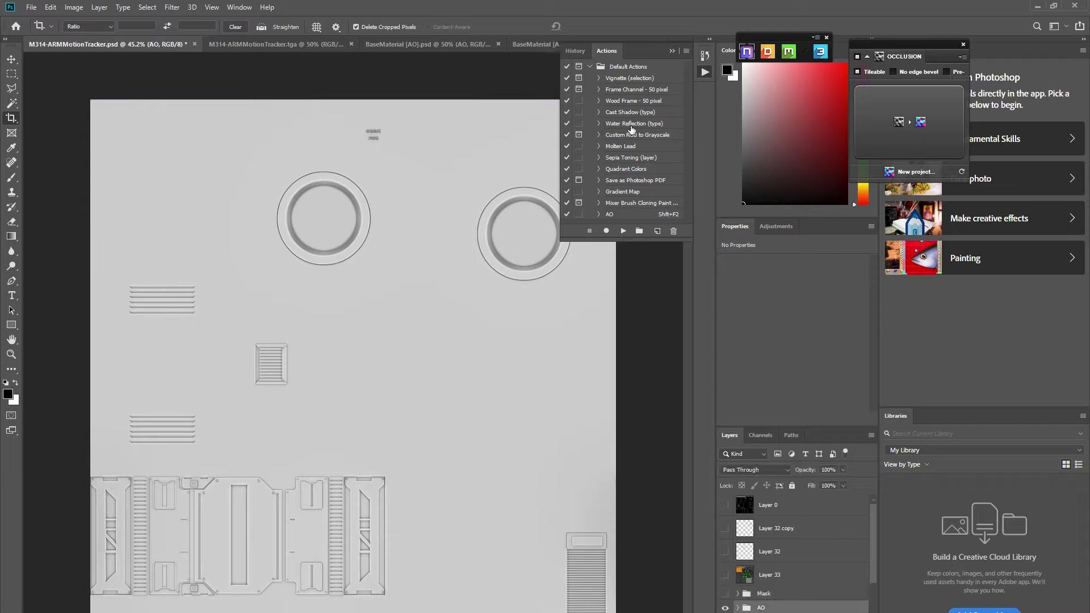
# Collapse the Actions list and close BaseMaterial [Albedo].psd without saving
pyautogui.click(672, 50)
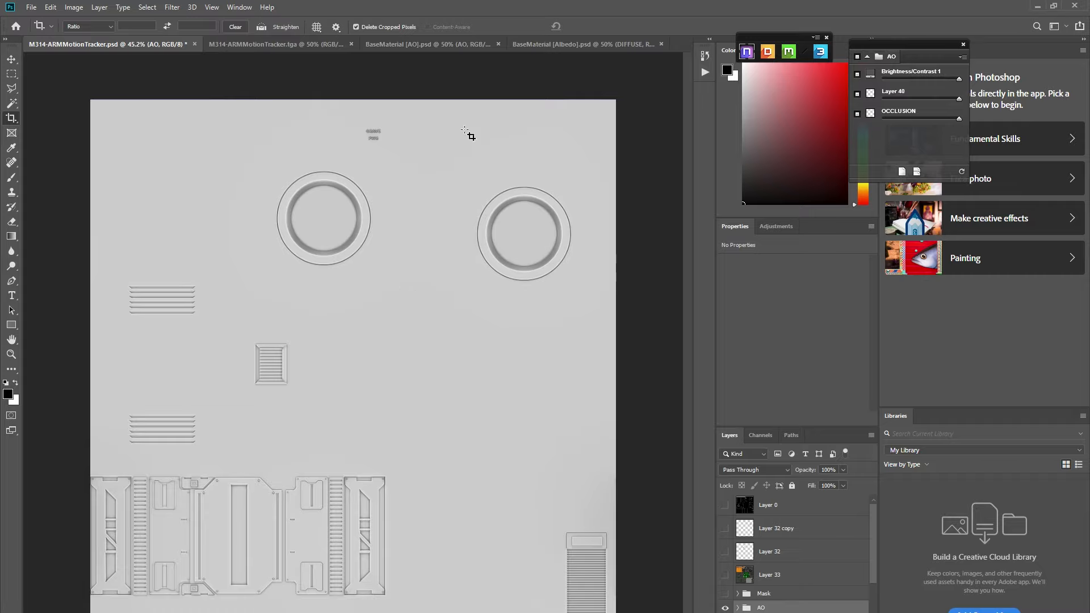
pyautogui.click(431, 44)
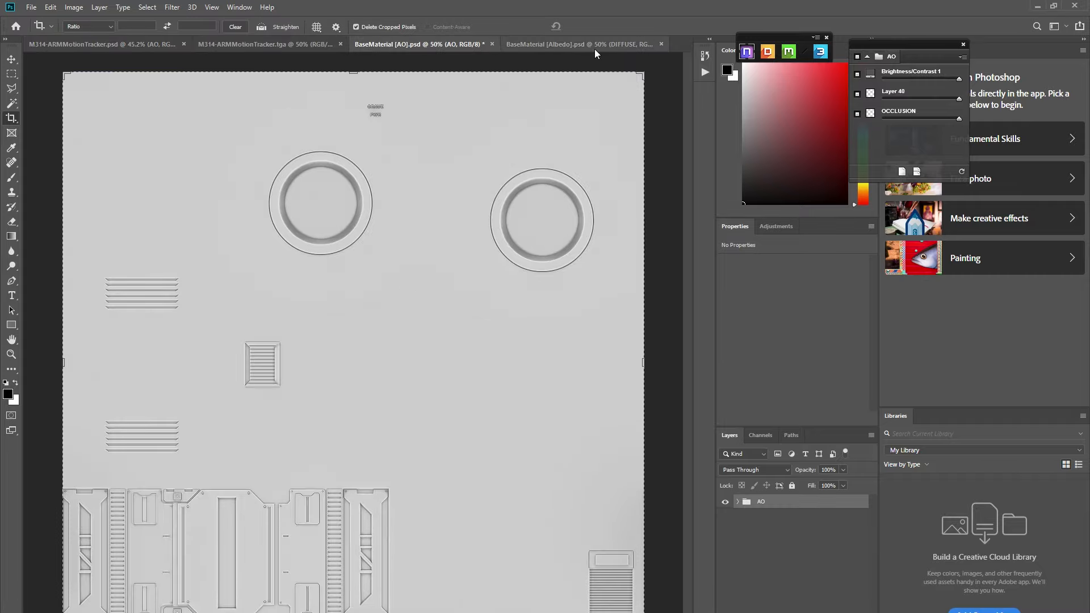
pyautogui.click(540, 42)
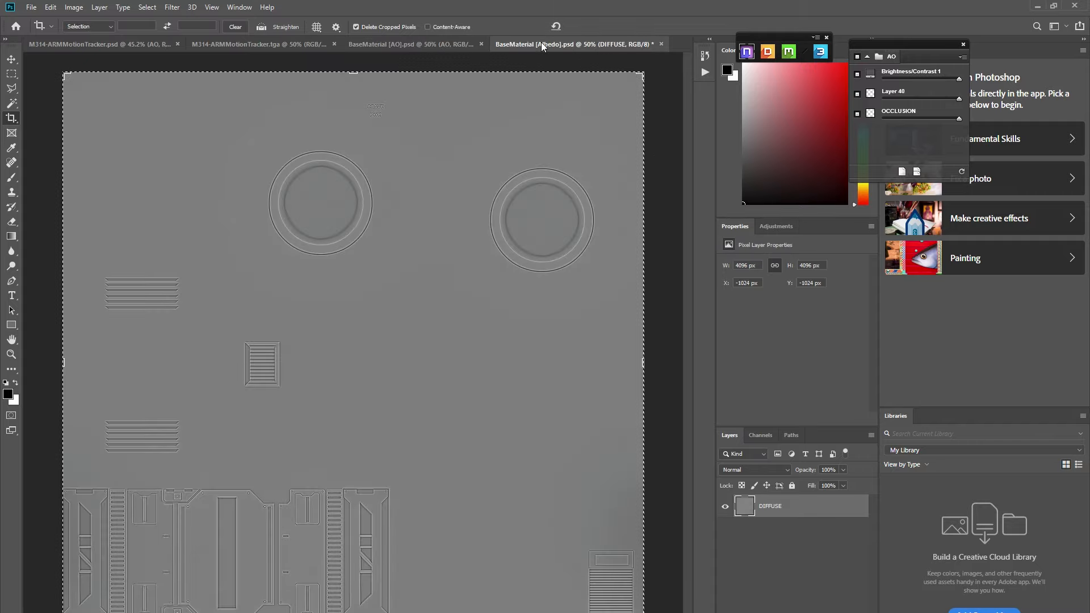
pyautogui.click(455, 46)
pyautogui.click(639, 43)
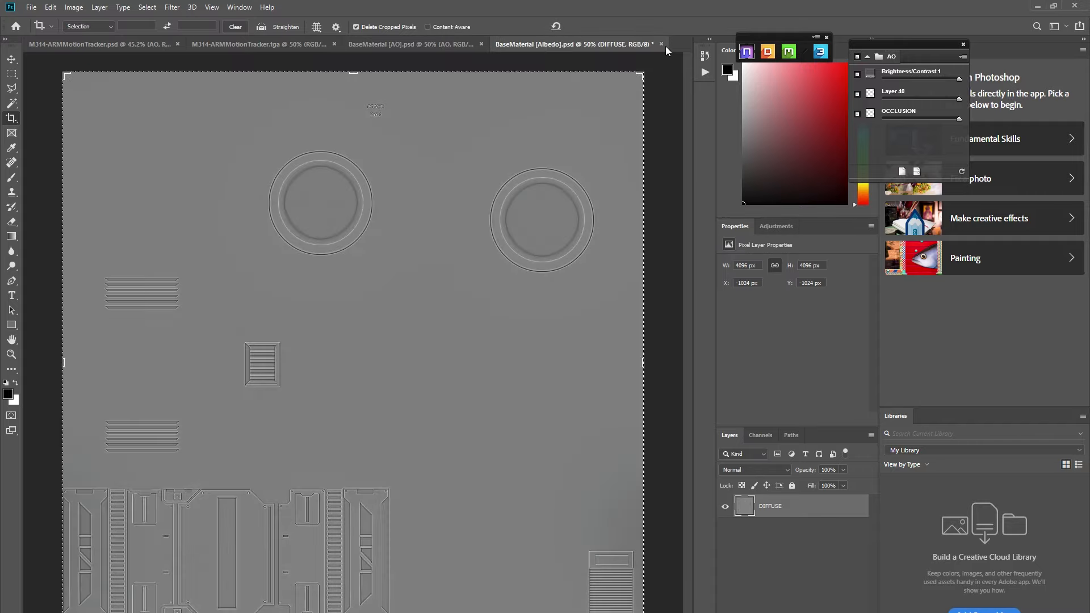
pyautogui.click(661, 44)
pyautogui.click(541, 253)
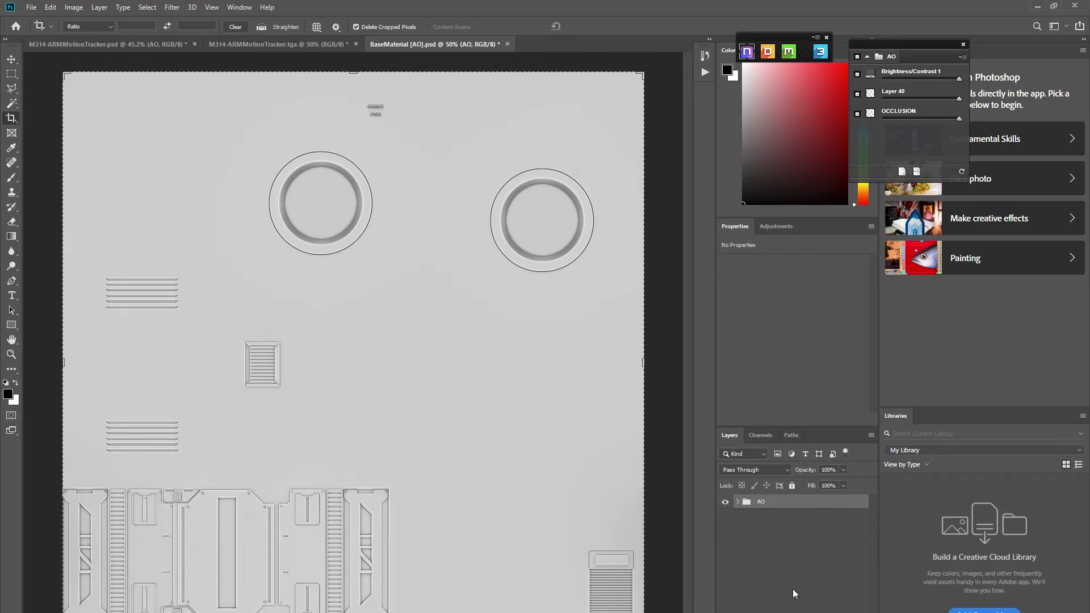
# Undo the AO document back to its OCCLUSION layer, paste the diffuse map again and run the AO action as a test
pyautogui.hotkey('ctrl', 'z')
pyautogui.hotkey('ctrl', 'z')
pyautogui.hotkey('ctrl', 'z')
pyautogui.hotkey('ctrl', 'z')
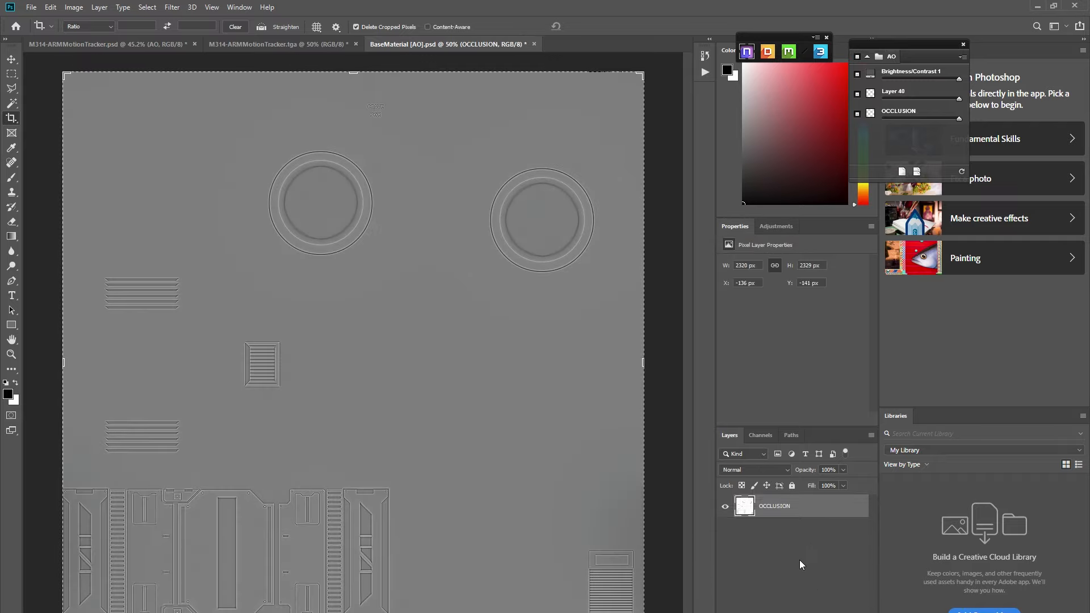
pyautogui.hotkey('ctrl', 'v')
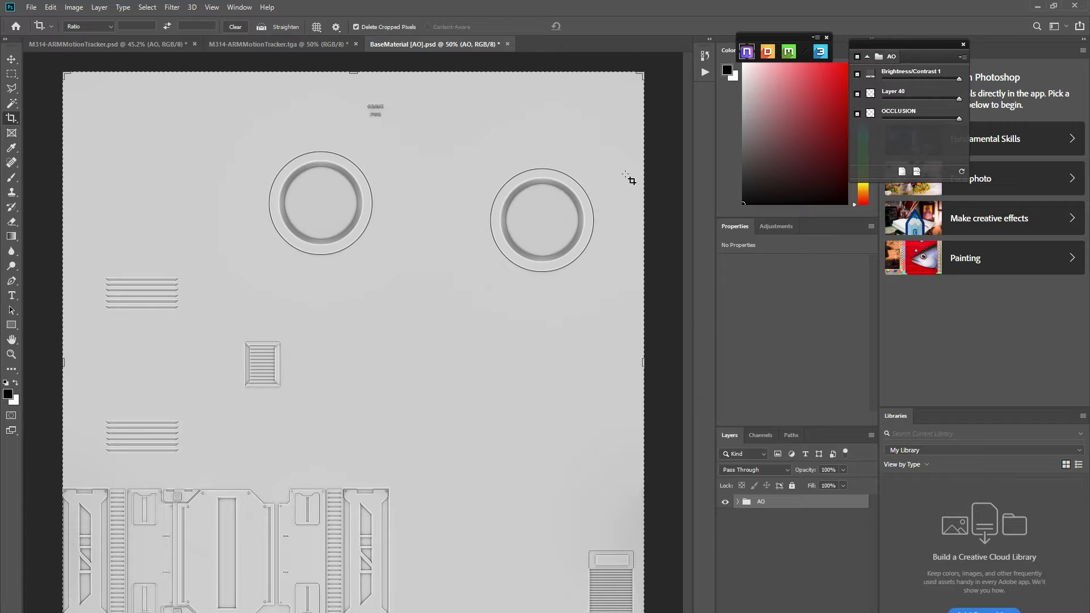
# Close BaseMaterial [AO].psd without saving, and switch the AO group off and on to compare it with the normal map
pyautogui.click(508, 45)
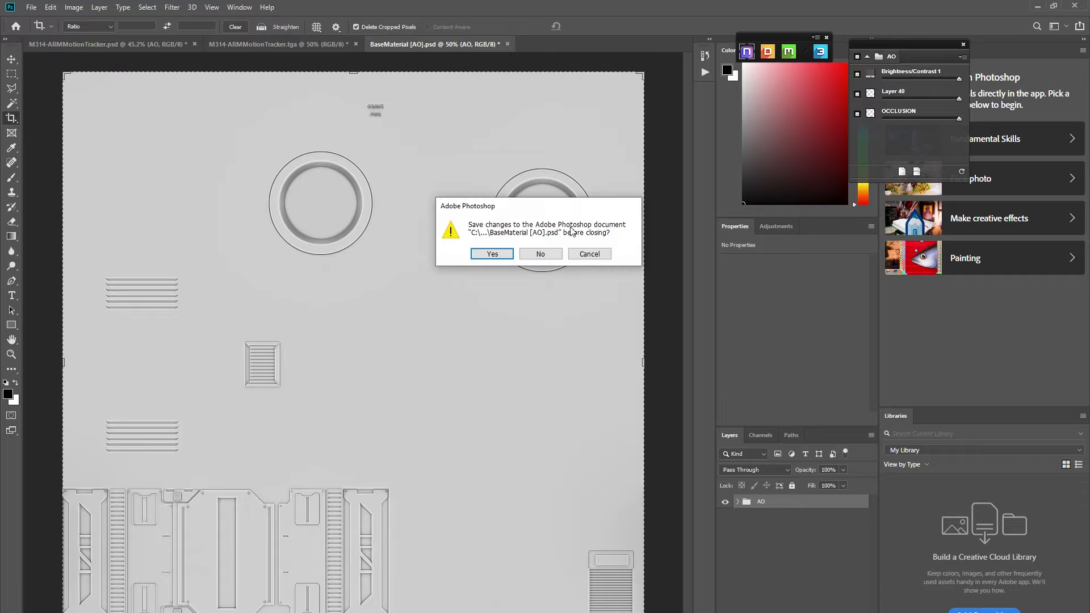
pyautogui.click(542, 254)
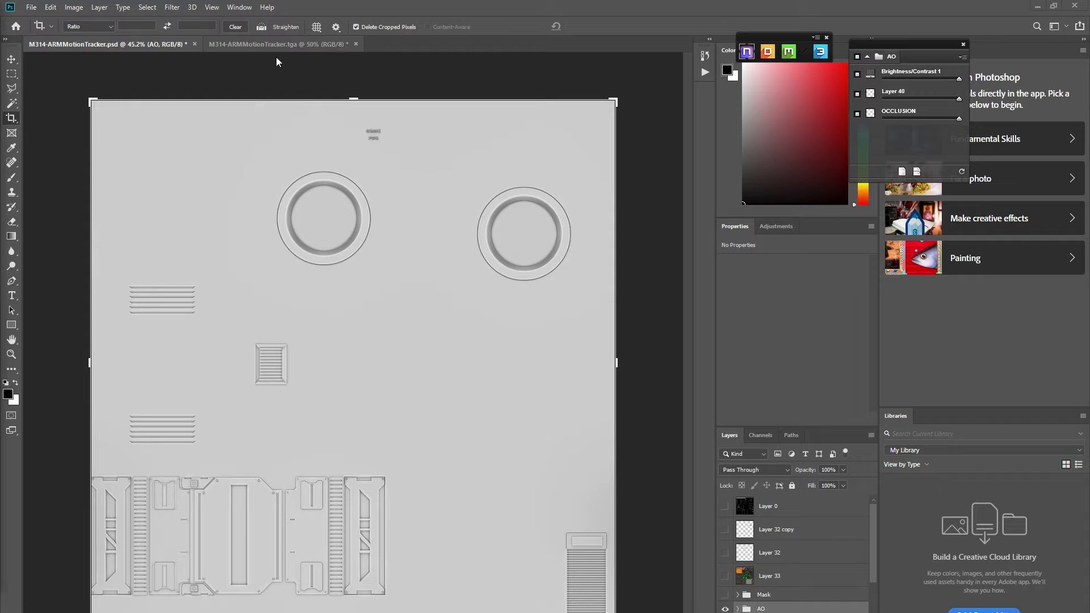
pyautogui.click(726, 609)
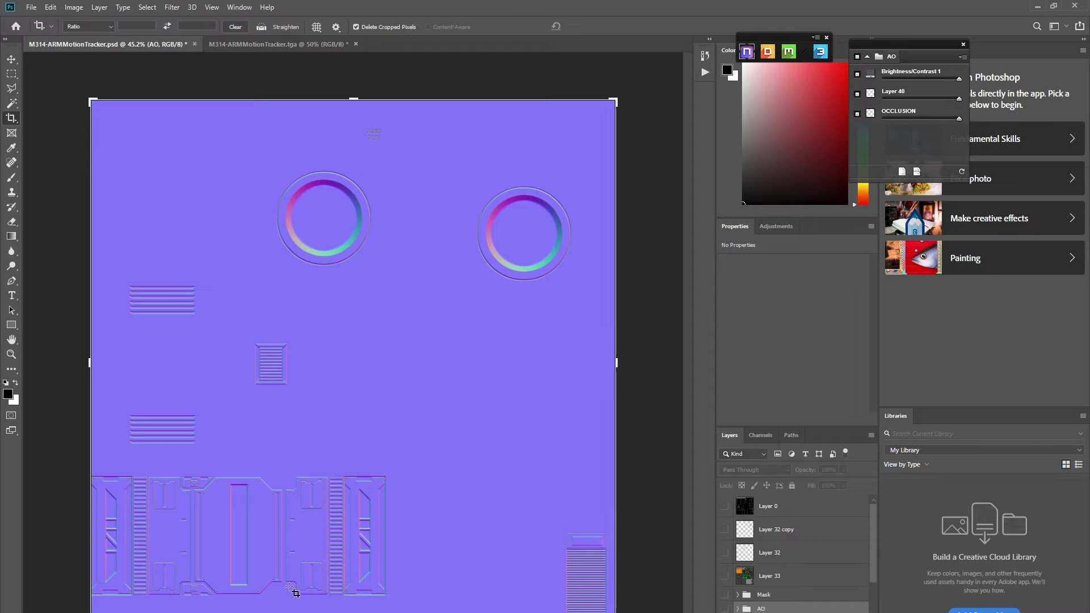
pyautogui.click(725, 608)
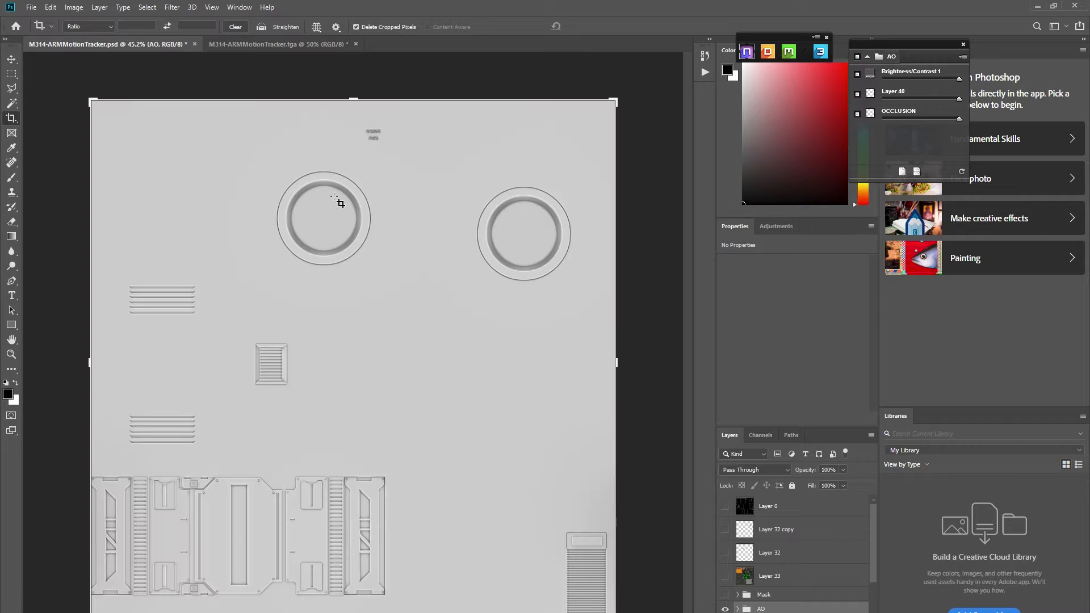